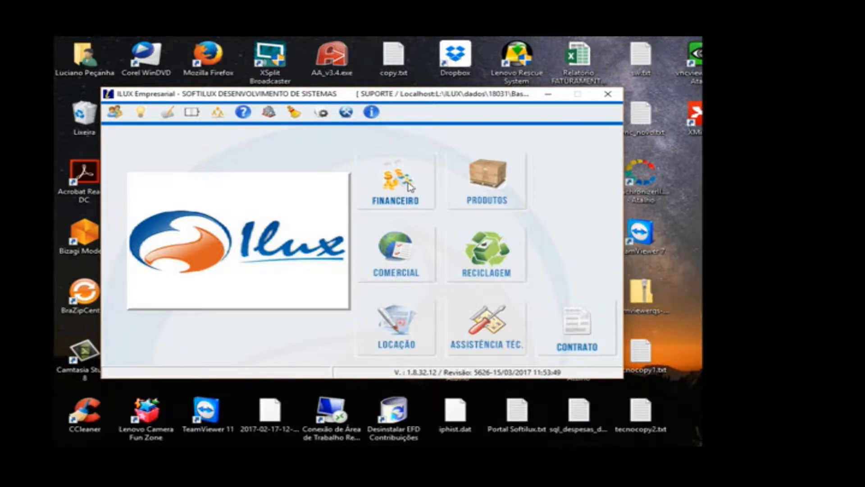
# Step: Open the client registry of the Financeiro module
pyautogui.click(407, 186)
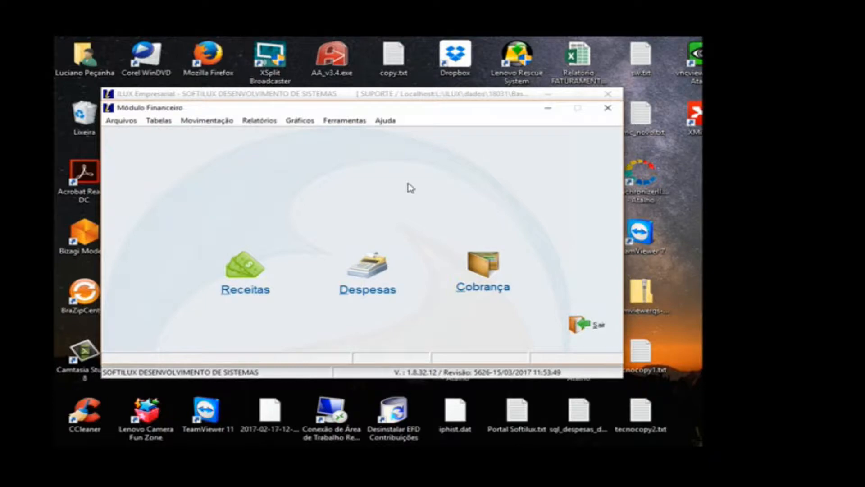
pyautogui.click(121, 120)
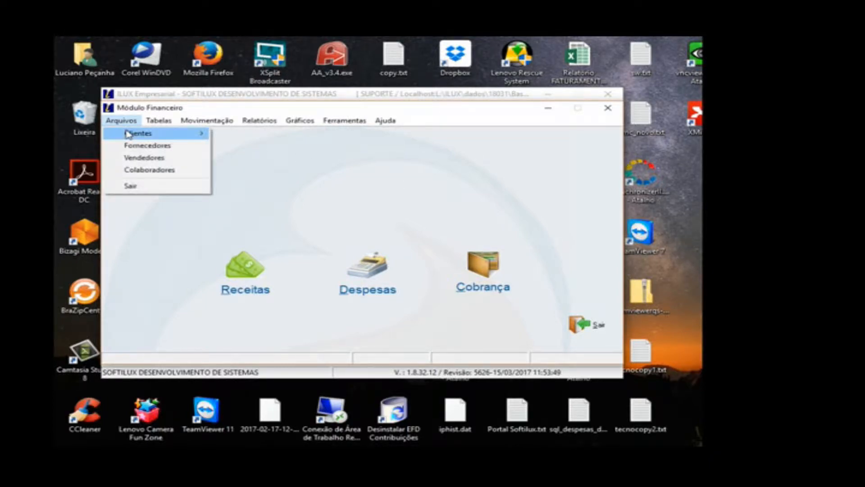
pyautogui.moveTo(128, 135)
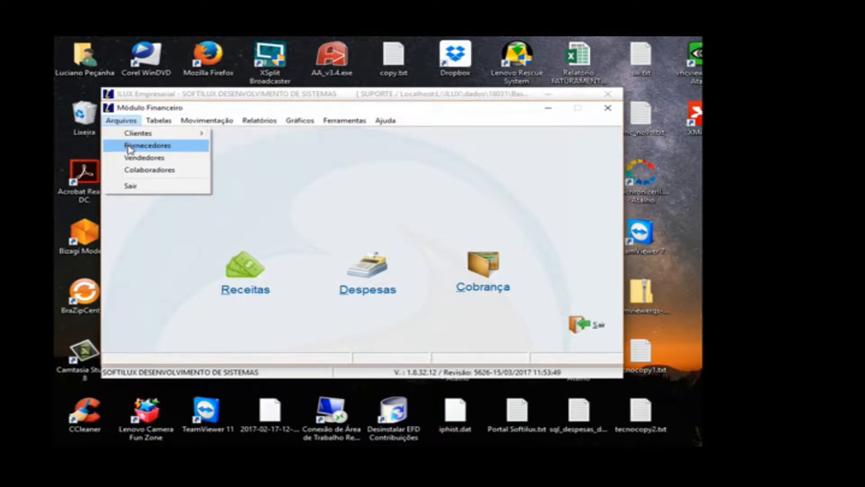
pyautogui.click(239, 133)
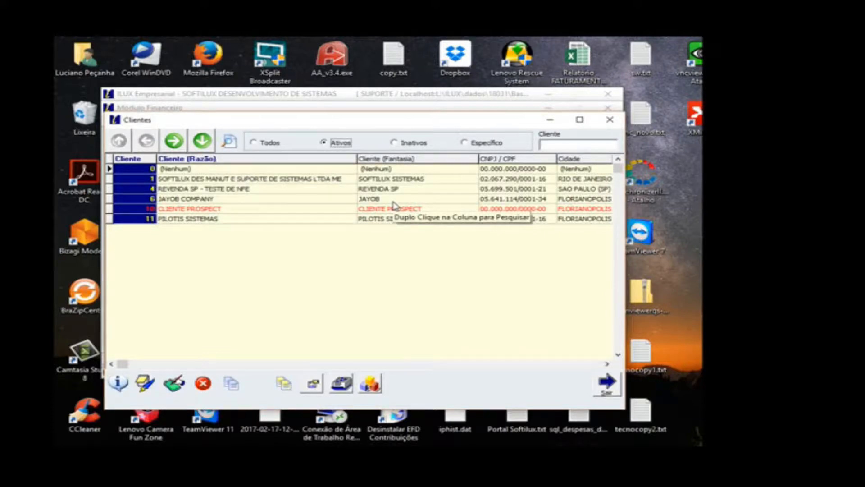
# Step: Examine the entries in the list of active clients, comparing the regular clients with the red-marked CLIENTE PROSPECT
pyautogui.click(336, 179)
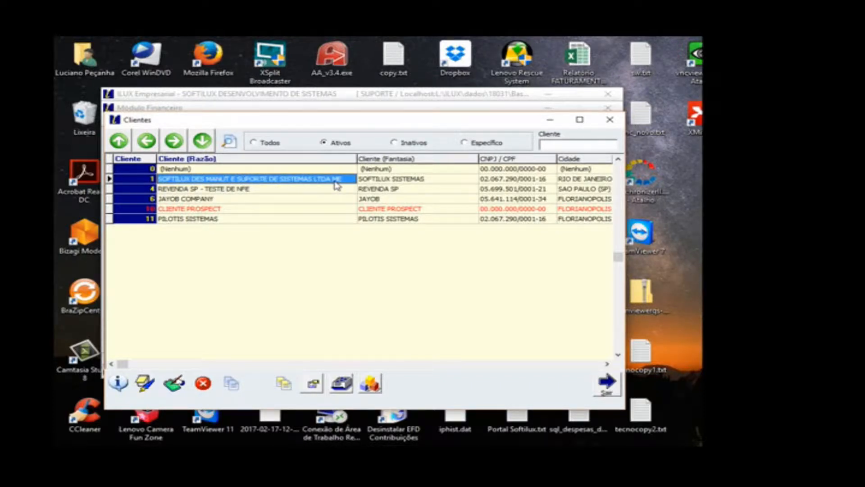
pyautogui.click(210, 198)
pyautogui.click(214, 188)
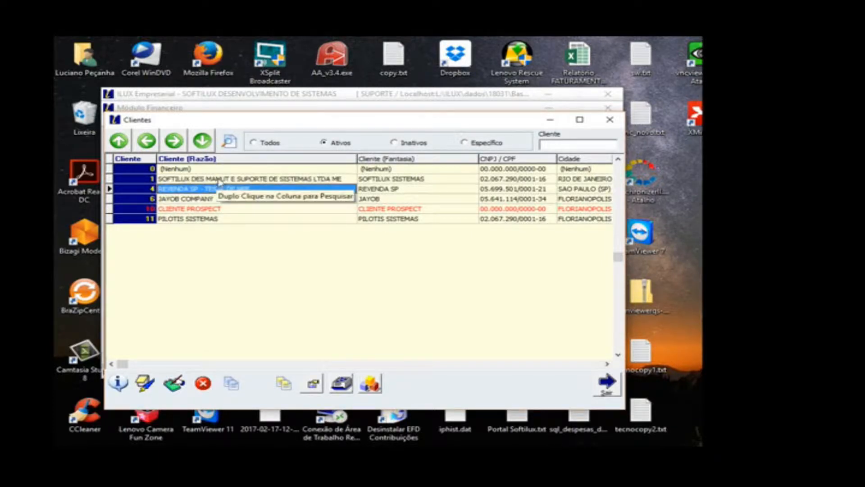
pyautogui.click(218, 181)
pyautogui.click(206, 210)
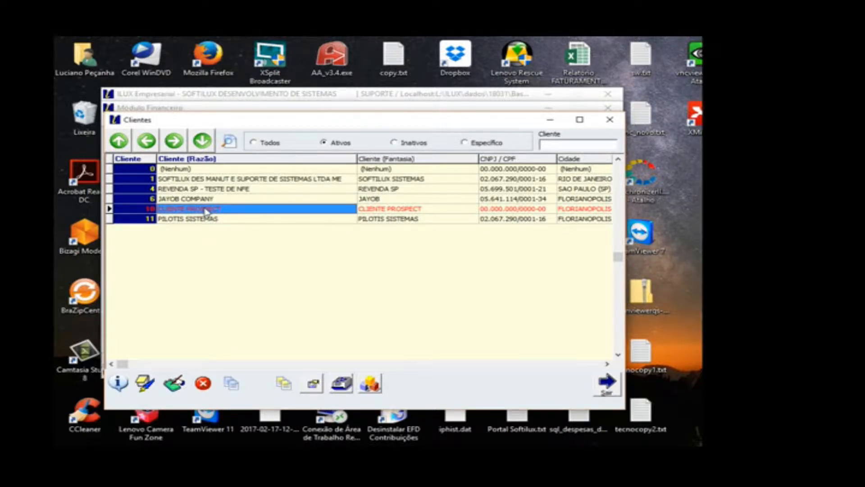
pyautogui.click(207, 179)
pyautogui.click(197, 210)
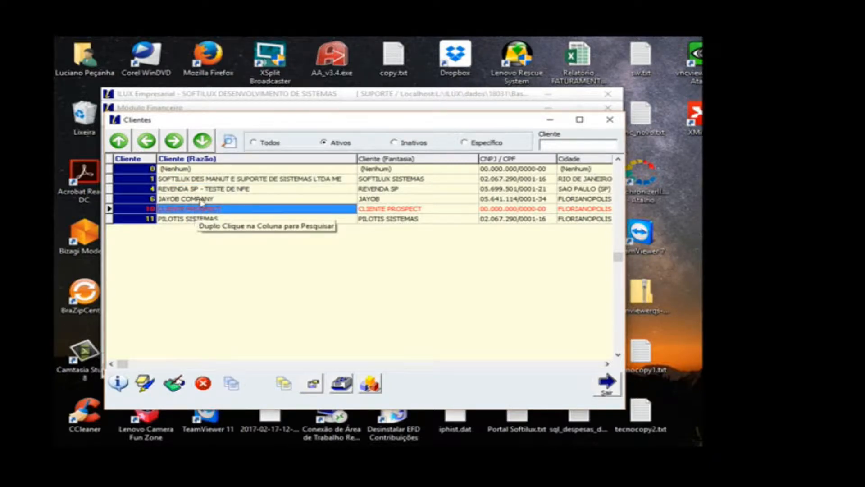
pyautogui.click(204, 200)
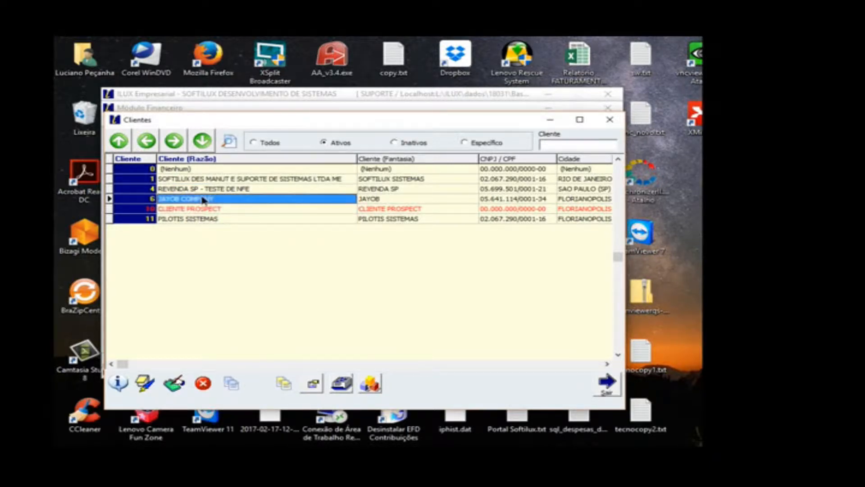
# Step: Open CLIENTE PROSPECT for editing and set its credit limit to 1.000,00 with the limit date 26/10/2017
pyautogui.click(201, 210)
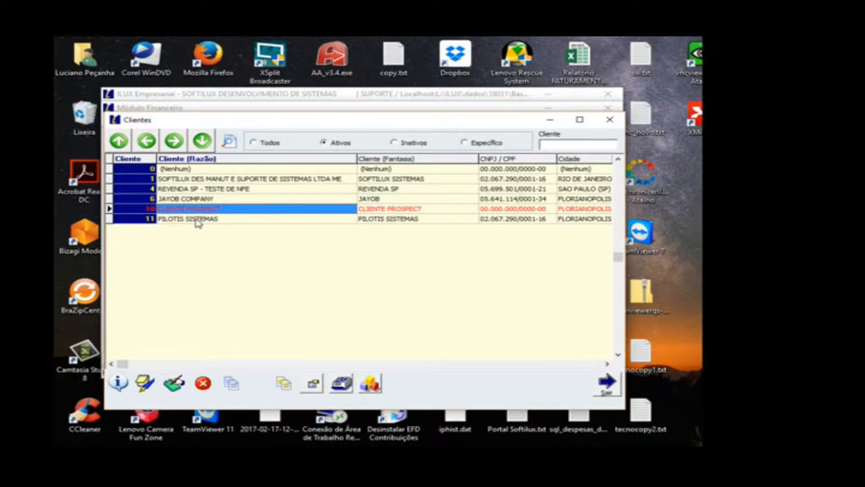
pyautogui.click(173, 385)
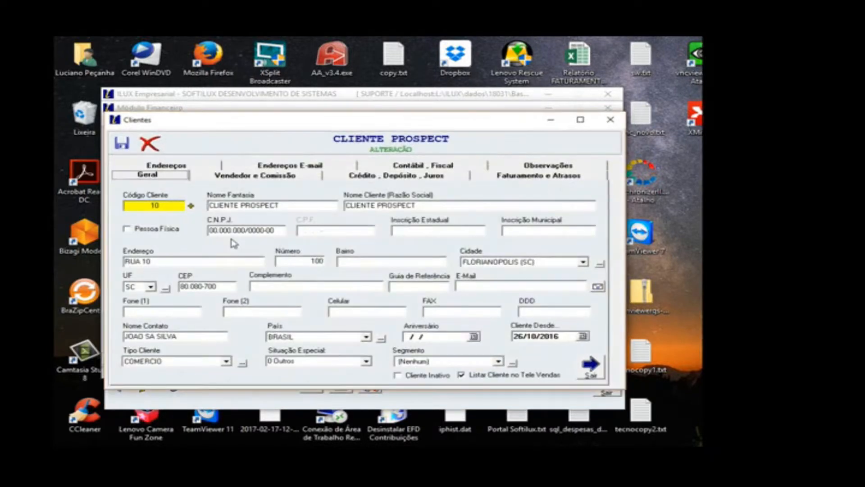
pyautogui.click(363, 178)
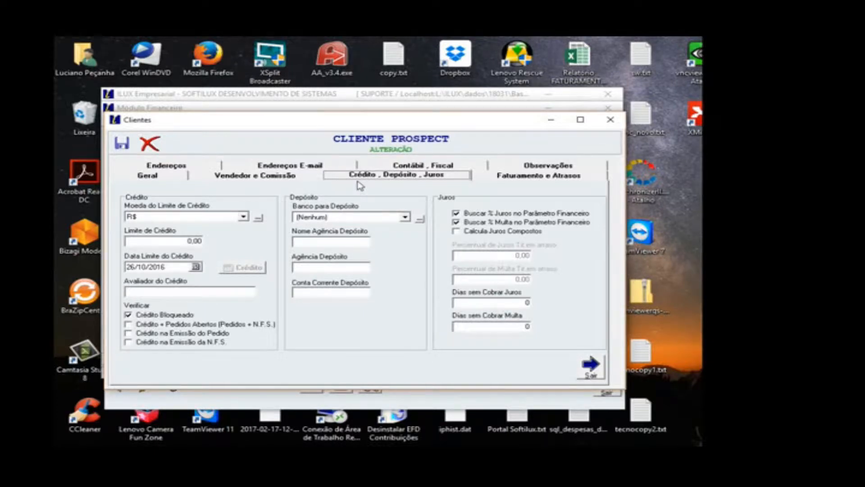
pyautogui.click(153, 242)
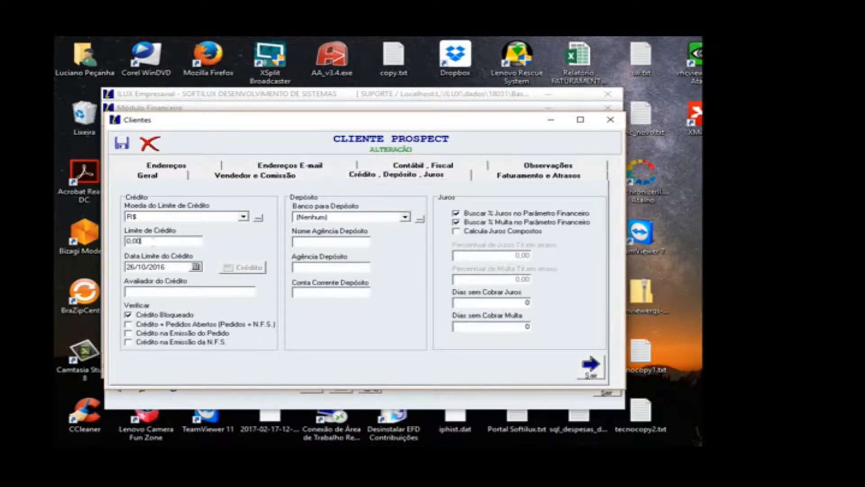
pyautogui.write('1000')
pyautogui.press('Tab')
pyautogui.click(196, 267)
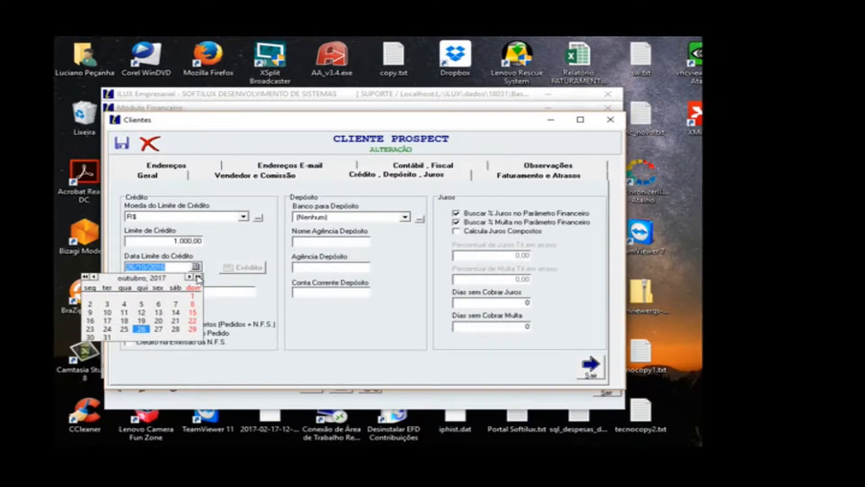
pyautogui.click(142, 329)
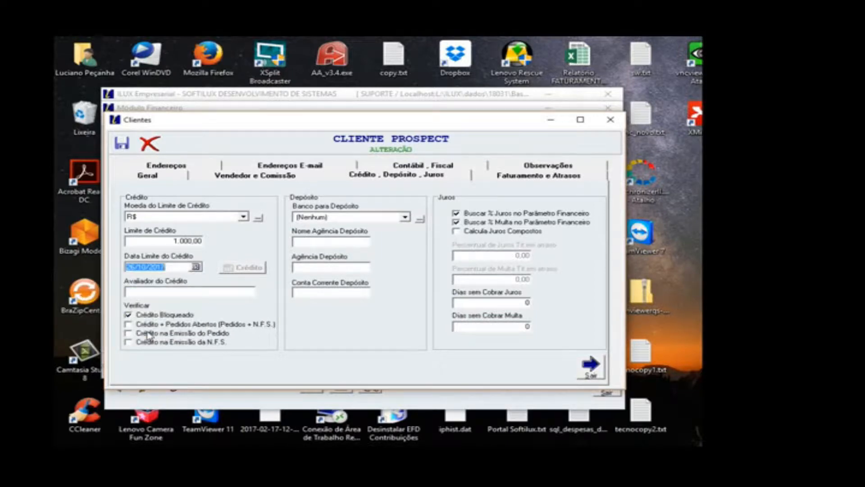
# Step: Clear the client's blocked-credit option and enable credit verification for open orders, order issue and N.F.S. issue
pyautogui.click(160, 317)
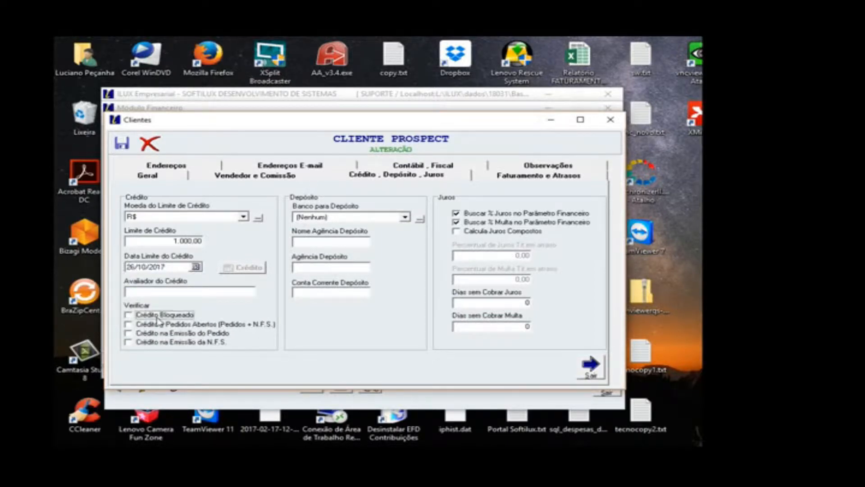
pyautogui.click(150, 325)
pyautogui.click(148, 334)
pyautogui.click(145, 343)
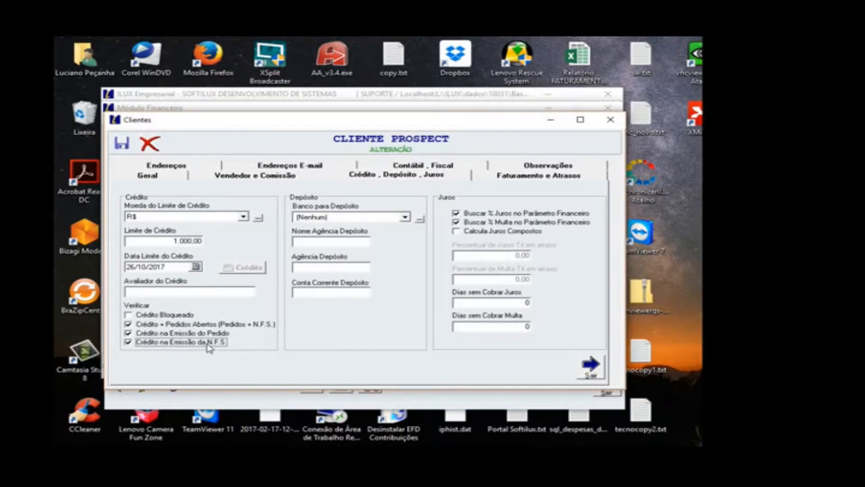
# Step: Set the client's billing block for unpaid overdue titles to 10 days and leave the client registry
pyautogui.click(489, 181)
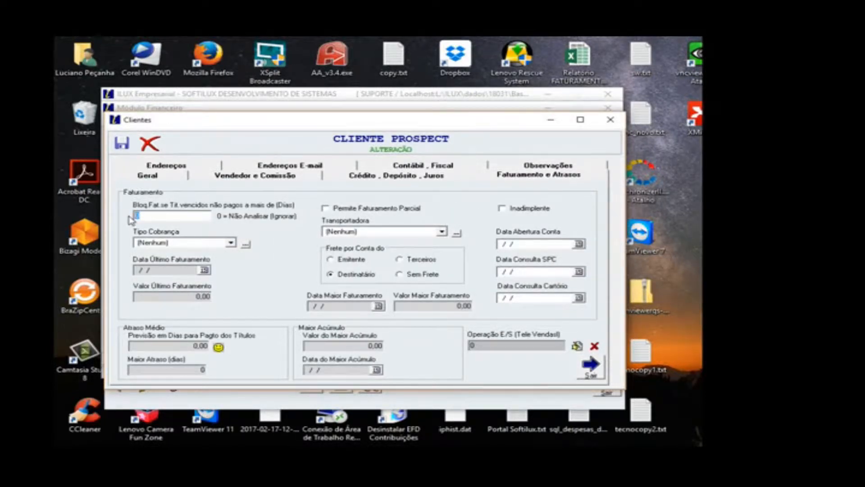
pyautogui.write('10')
pyautogui.moveTo(145, 213); pyautogui.dragTo(134, 215)
pyautogui.click(588, 369)
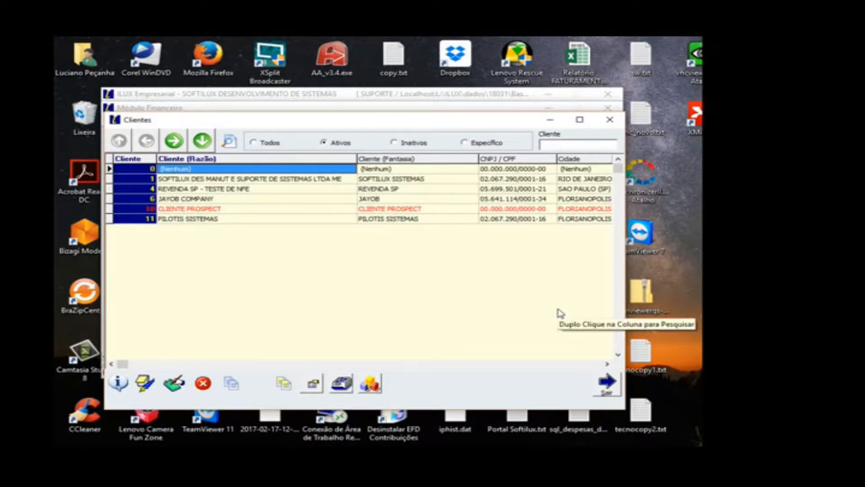
pyautogui.click(606, 383)
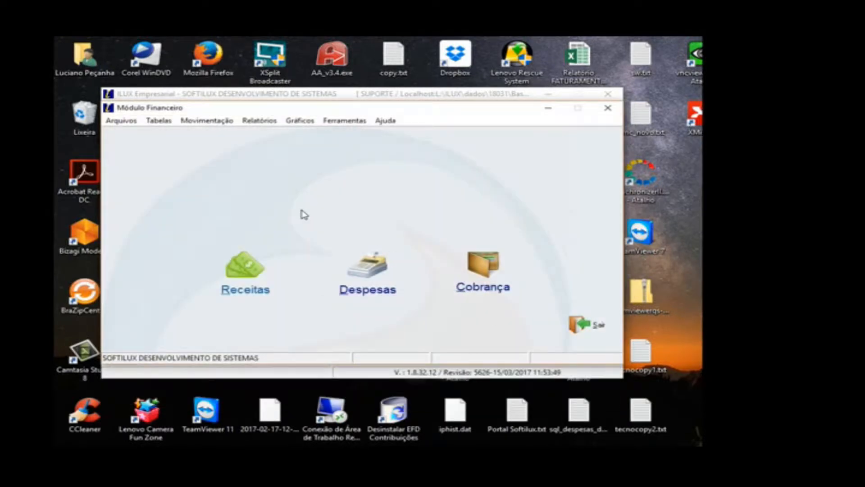
# Step: Open supplier REVENDA SP - TESTE DE NFE for editing, review its general, credit and billing data, and leave the supplier registry
pyautogui.click(121, 120)
pyautogui.click(134, 145)
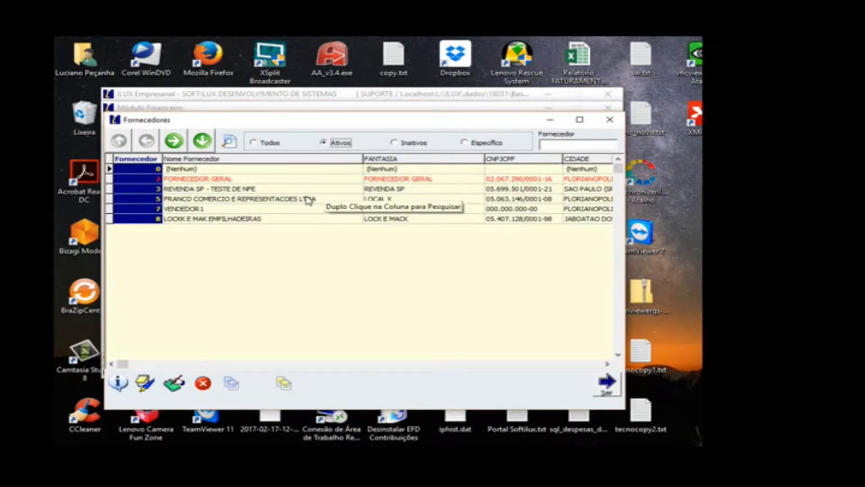
pyautogui.click(292, 189)
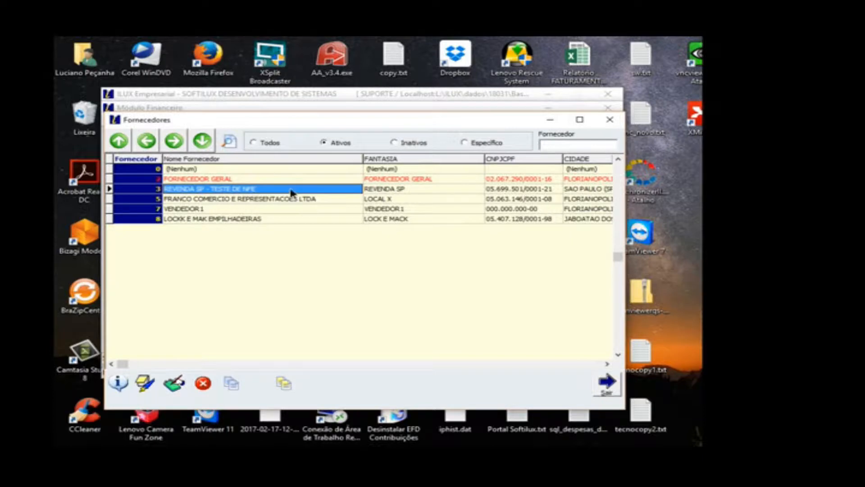
pyautogui.click(175, 383)
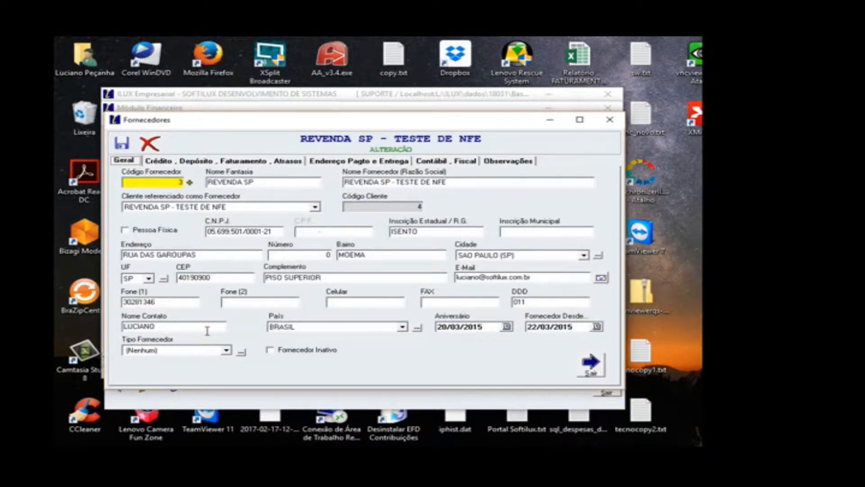
pyautogui.click(291, 165)
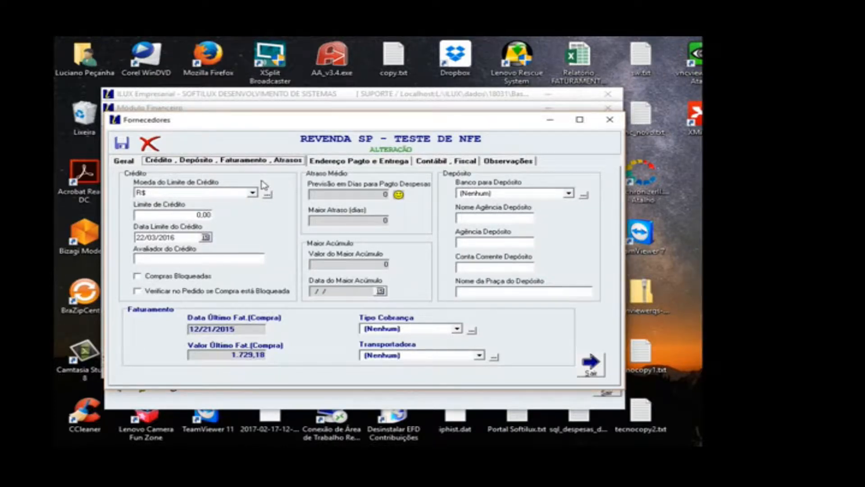
pyautogui.click(590, 363)
pyautogui.click(532, 307)
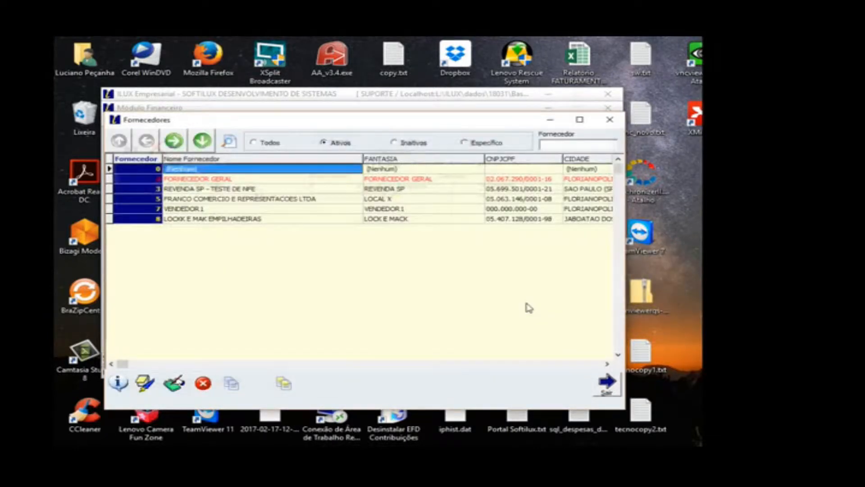
pyautogui.click(603, 385)
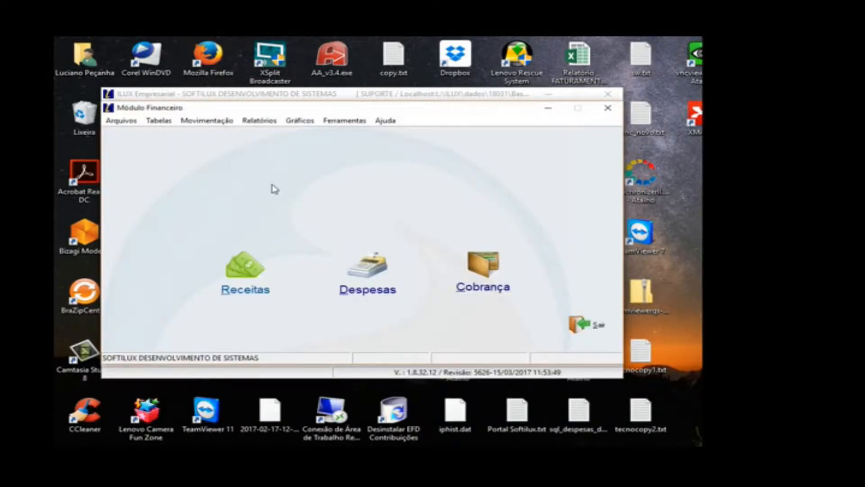
# Step: Review the default record in the Colaboradores registry and close it
pyautogui.click(131, 122)
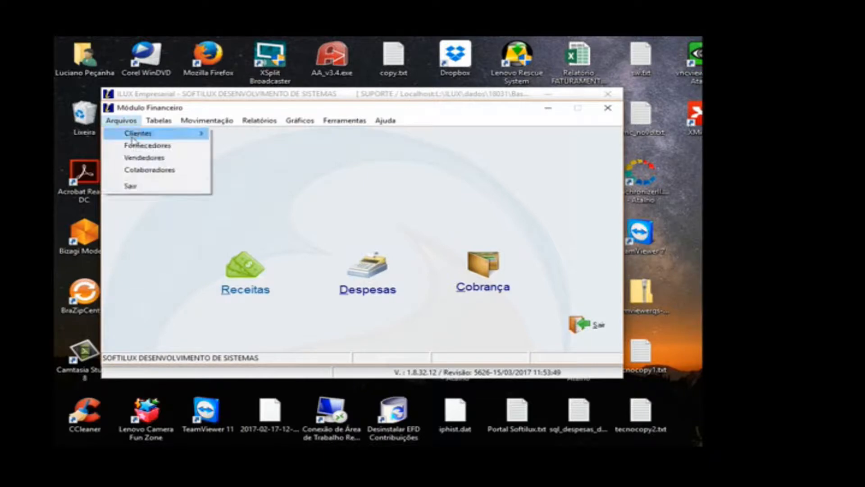
pyautogui.click(135, 170)
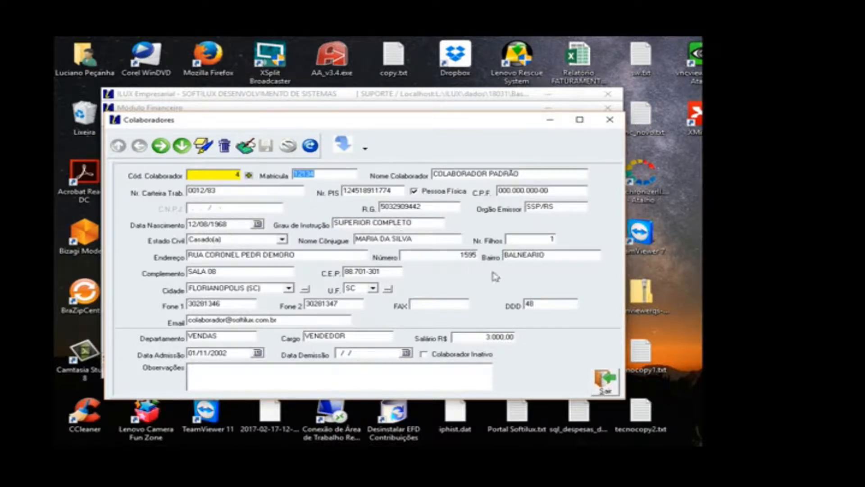
pyautogui.click(603, 382)
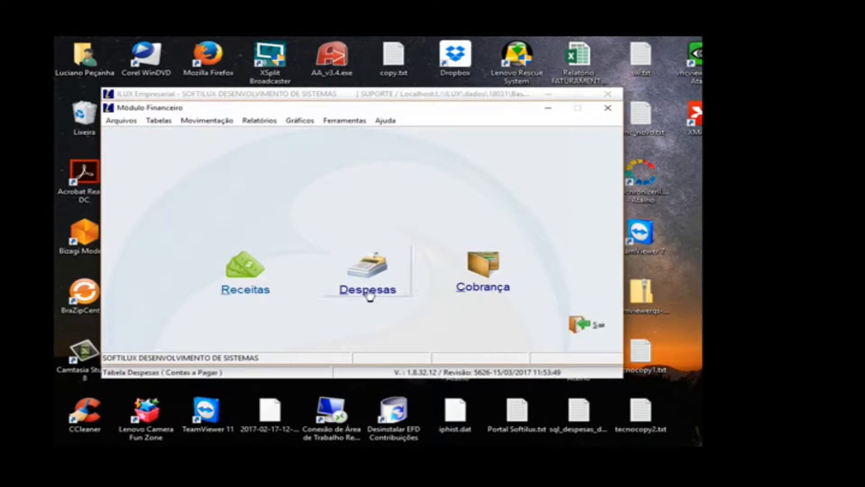
# Step: Open the Feriados table, move to the 21/04/2015 holiday record and view the available city choices
pyautogui.click(160, 122)
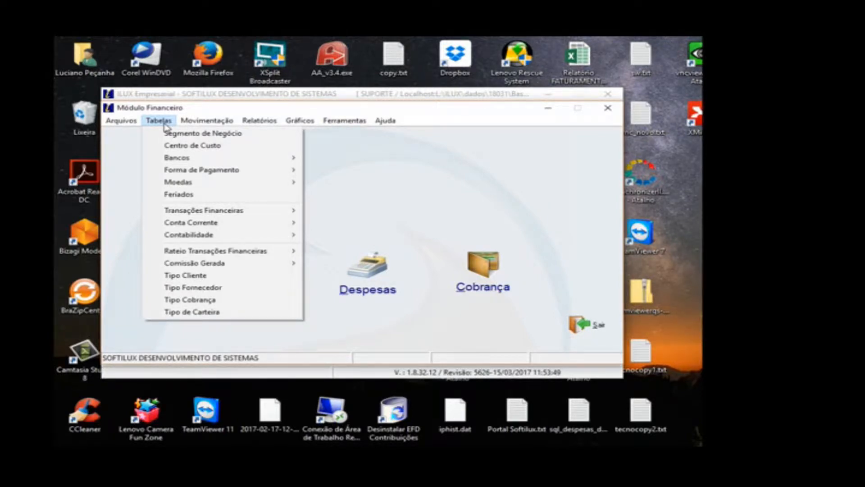
pyautogui.click(175, 195)
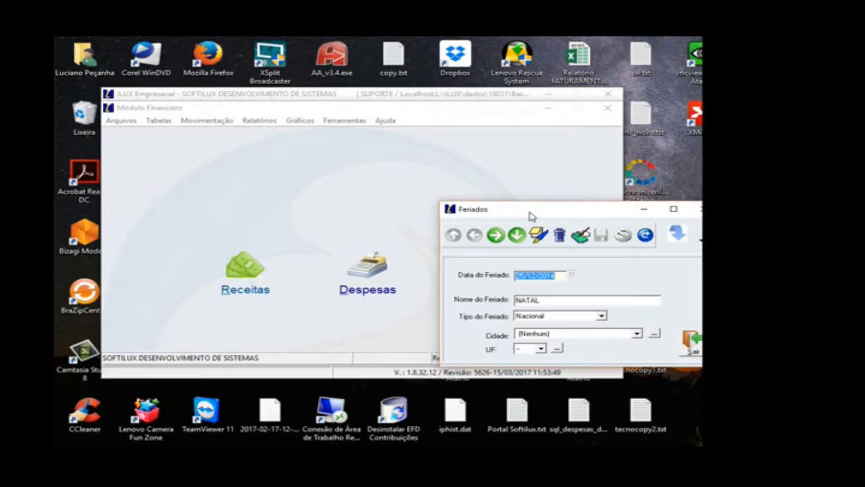
pyautogui.moveTo(527, 207); pyautogui.dragTo(480, 155)
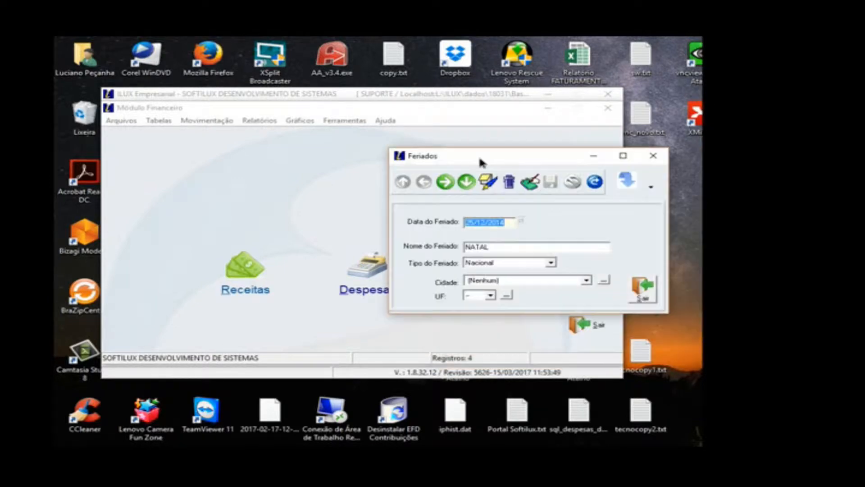
pyautogui.click(447, 184)
pyautogui.click(447, 185)
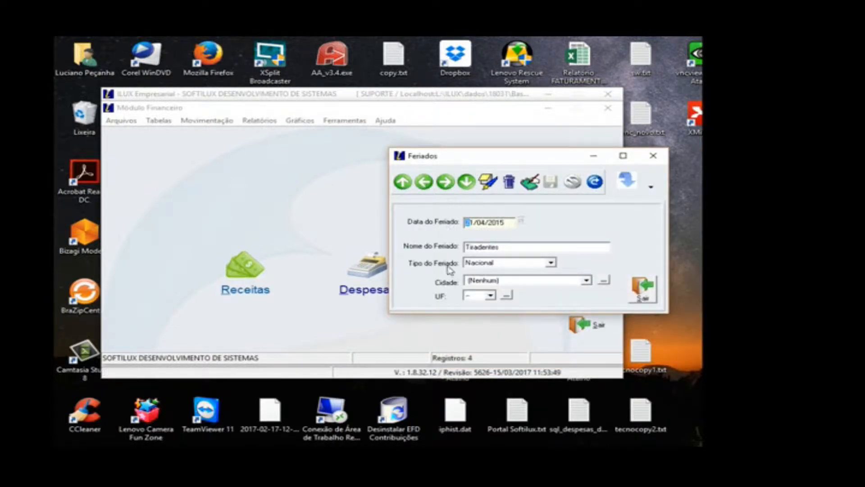
pyautogui.click(484, 280)
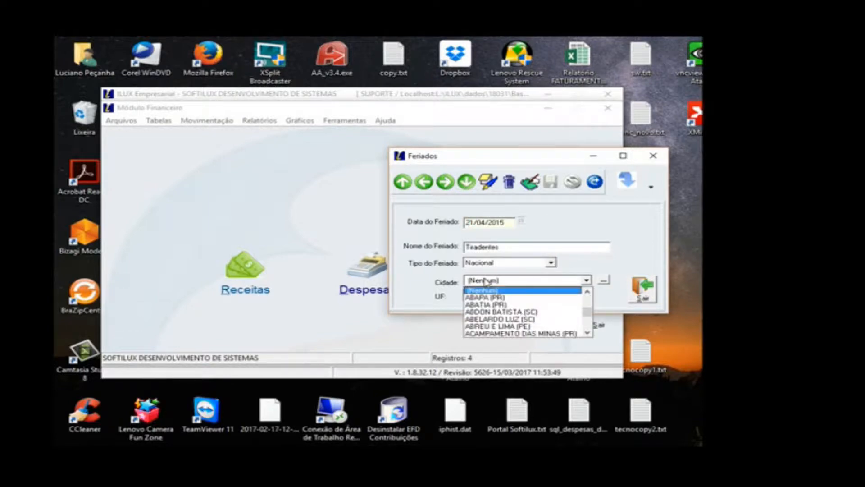
pyautogui.click(485, 281)
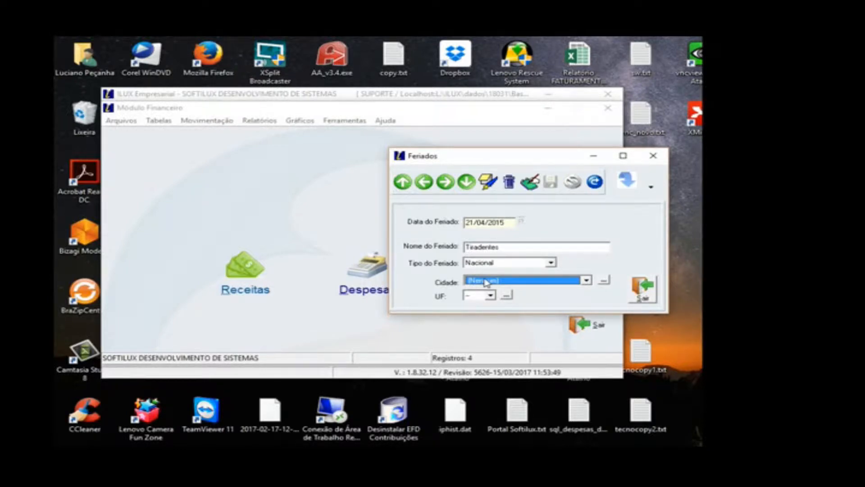
# Step: Leave the Feriados table, review the currency records in the Moedas table and close it
pyautogui.click(644, 288)
pyautogui.click(166, 124)
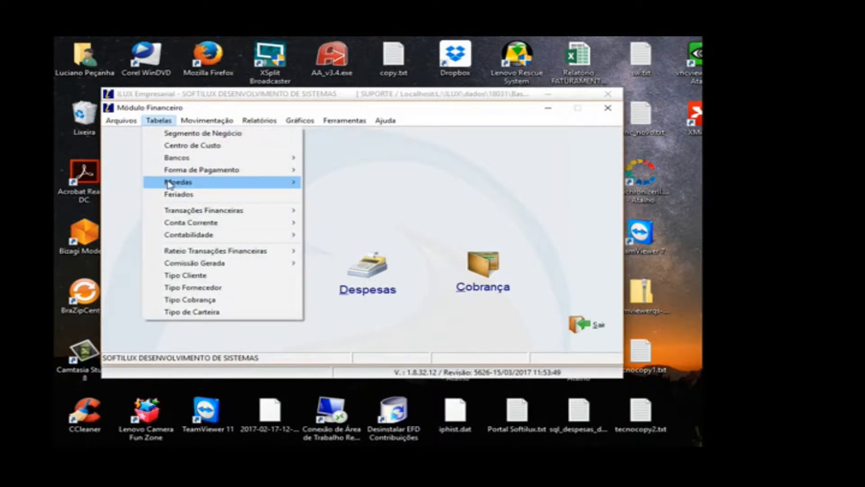
pyautogui.moveTo(169, 184)
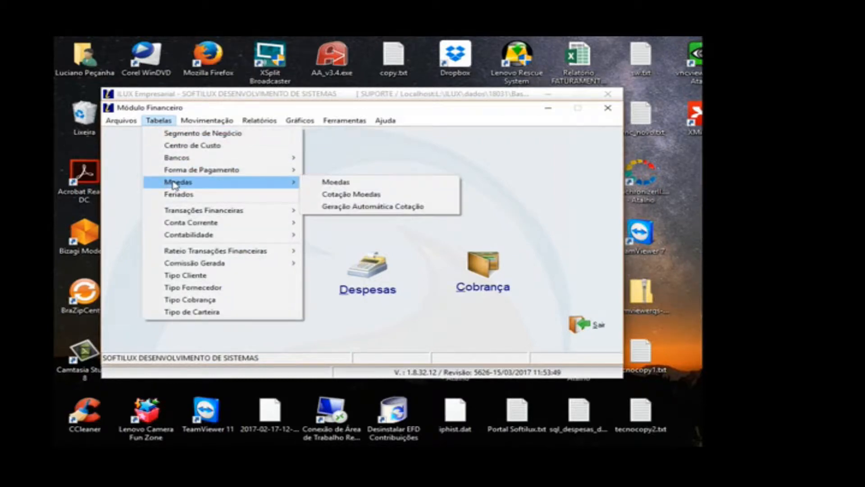
pyautogui.click(332, 182)
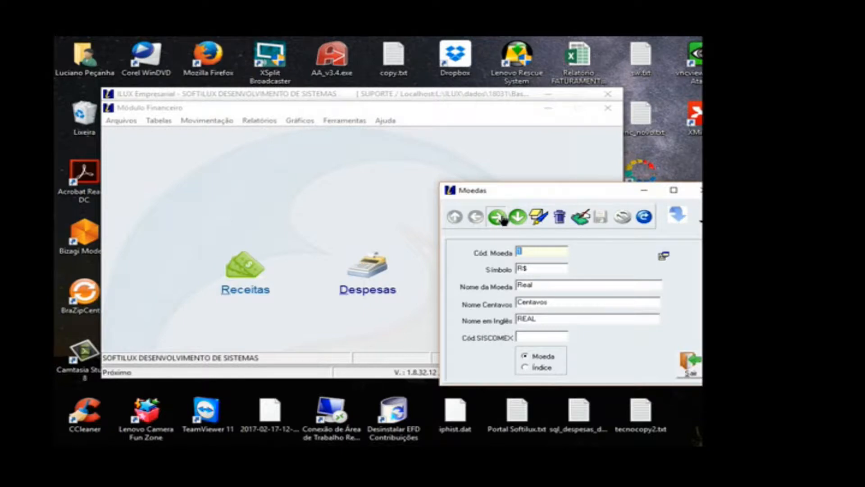
pyautogui.click(501, 217)
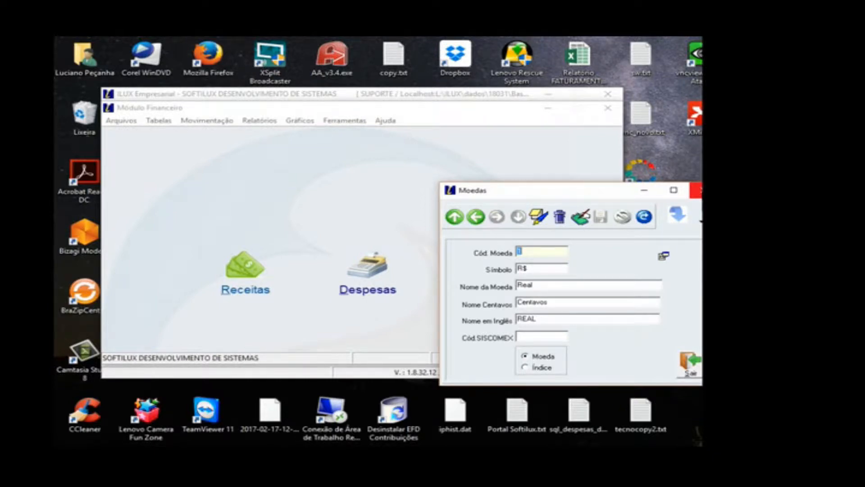
pyautogui.click(696, 189)
# Step: Open the Forma de Pagamento table and browse its records forward to ADIANTAMENTO VIAGEM and back to BOLETO
pyautogui.click(165, 121)
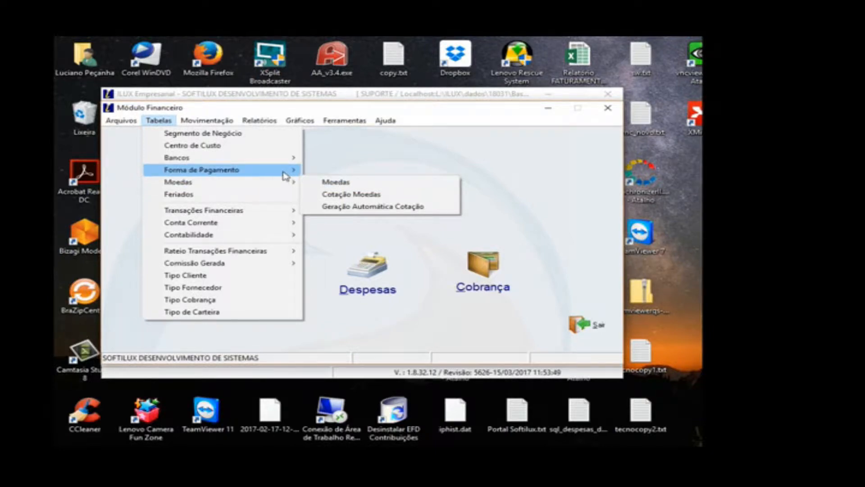
pyautogui.moveTo(283, 173)
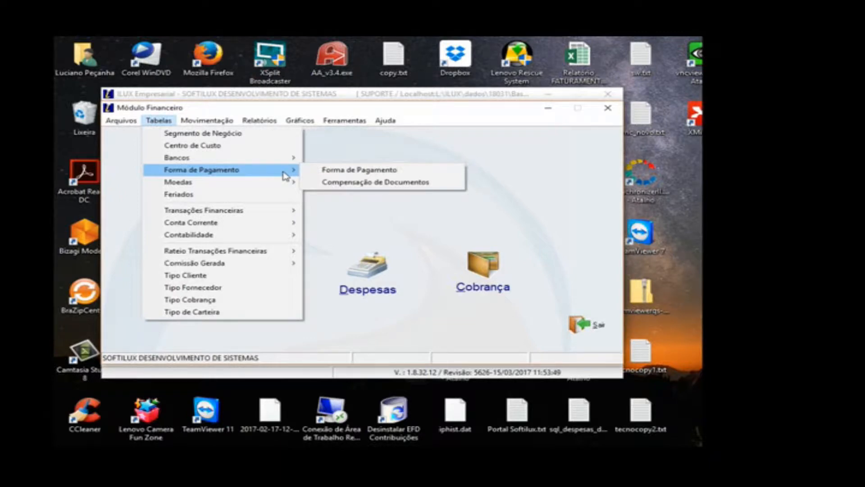
pyautogui.click(312, 172)
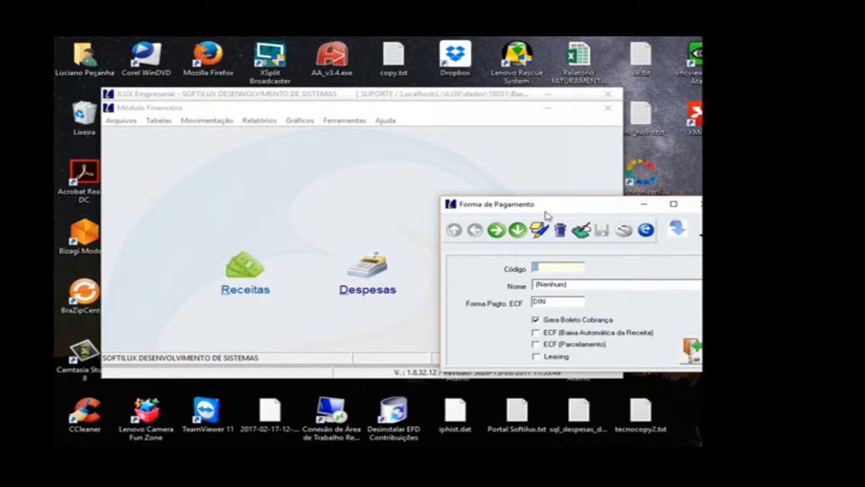
pyautogui.moveTo(546, 211); pyautogui.dragTo(426, 148)
pyautogui.click(375, 172)
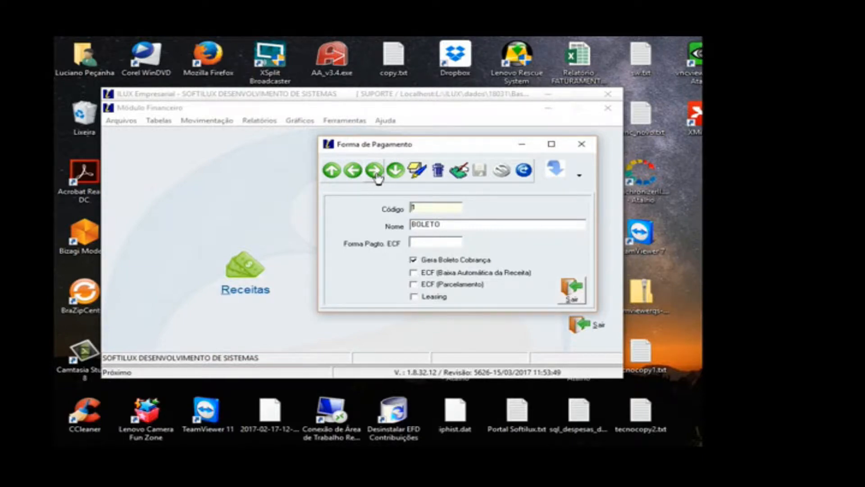
pyautogui.click(374, 172)
pyautogui.click(374, 172)
pyautogui.click(375, 172)
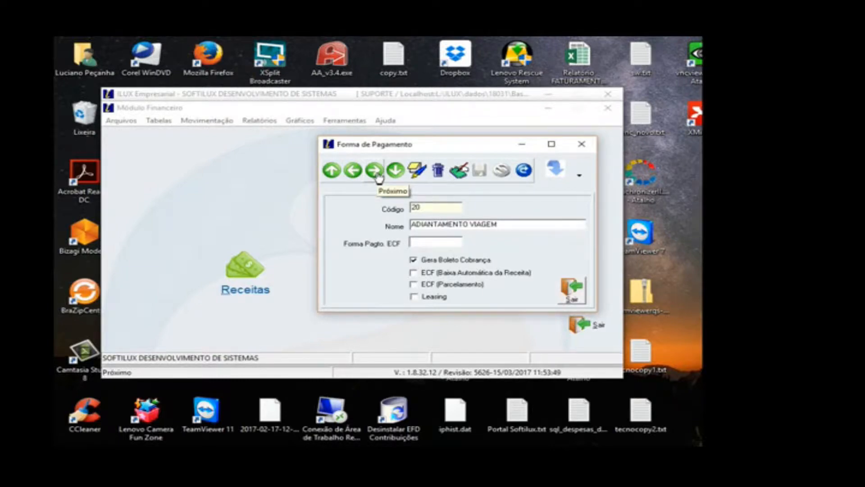
pyautogui.click(353, 171)
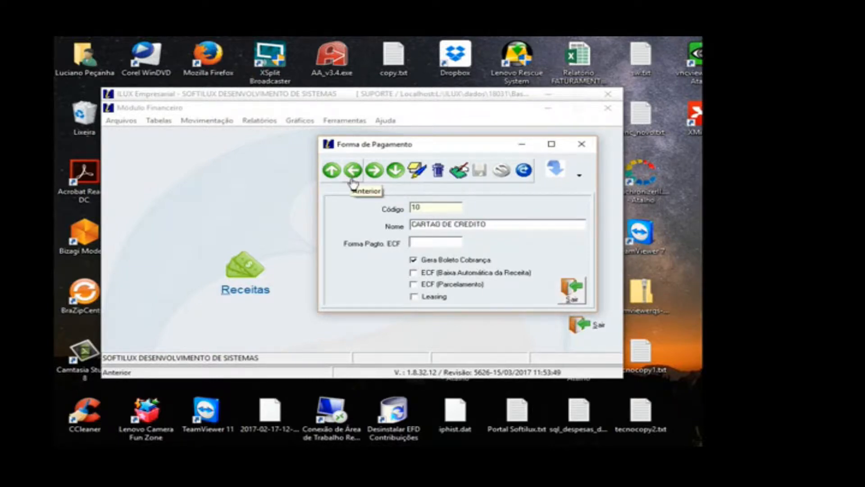
pyautogui.click(353, 171)
pyautogui.click(354, 171)
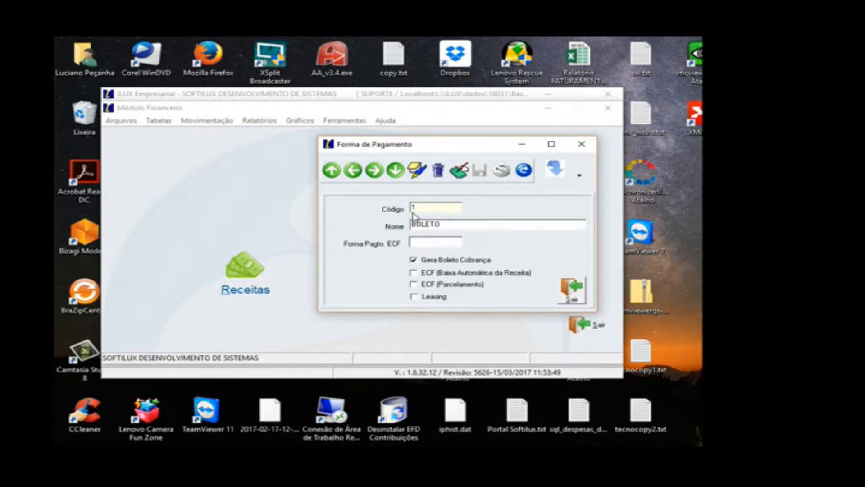
# Step: Disable Gera Boleto Cobrança for the CARTAO DE CREDITO payment form and leave the Forma de Pagamento table
pyautogui.click(379, 175)
pyautogui.click(379, 175)
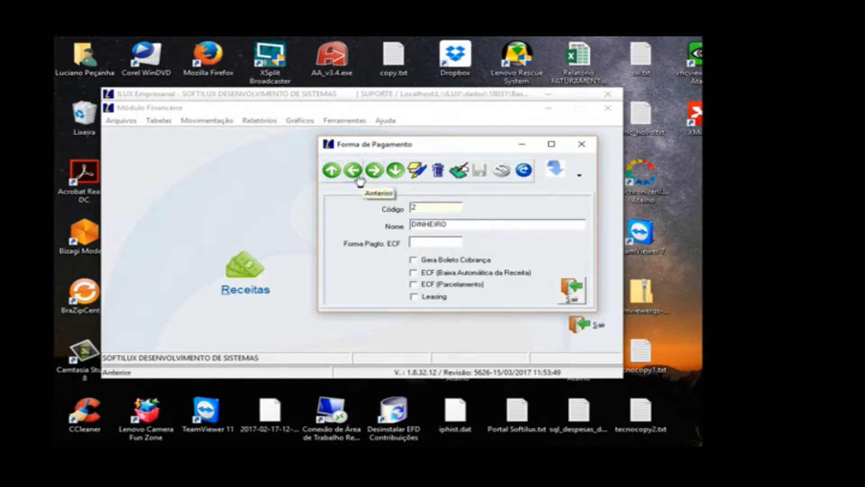
pyautogui.click(357, 177)
pyautogui.click(458, 170)
pyautogui.click(445, 266)
pyautogui.click(374, 172)
pyautogui.click(555, 306)
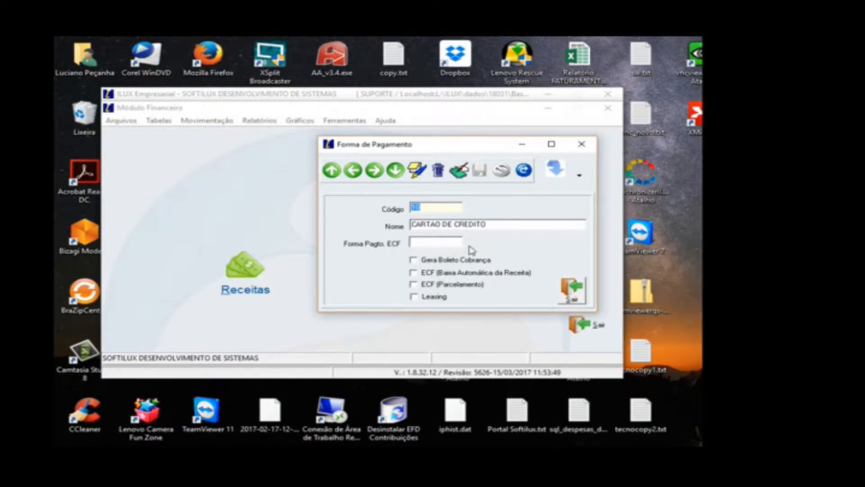
pyautogui.click(570, 289)
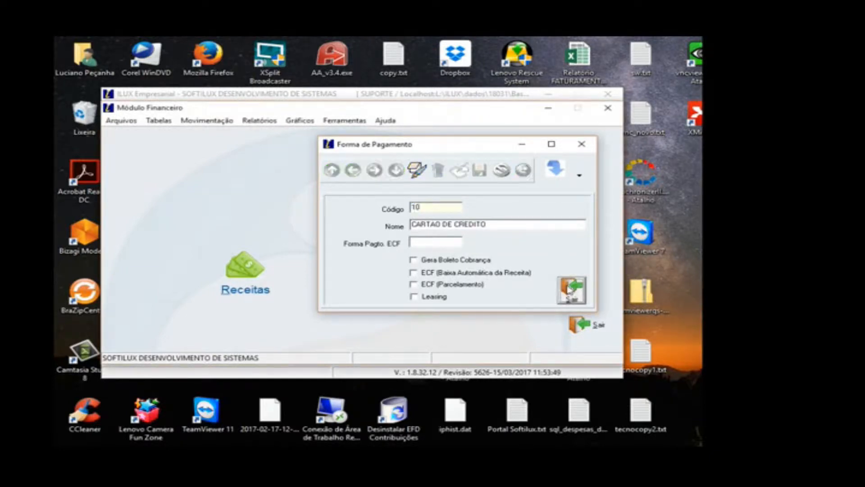
# Step: Review CONTA SOFTILUX's Compensação de Documentos settings for BOLETO, CARTAO DE CREDITO, DINHEIRO and DEPÓSITO EM CONTA, and close the table
pyautogui.click(167, 124)
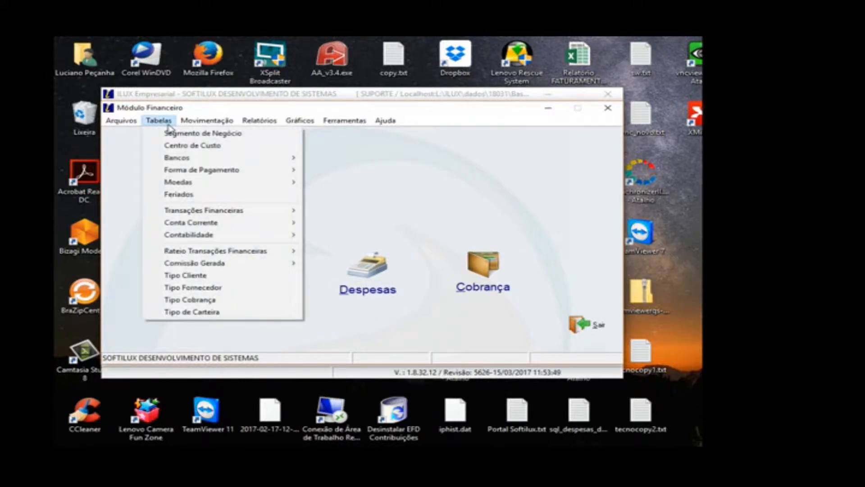
pyautogui.moveTo(176, 171)
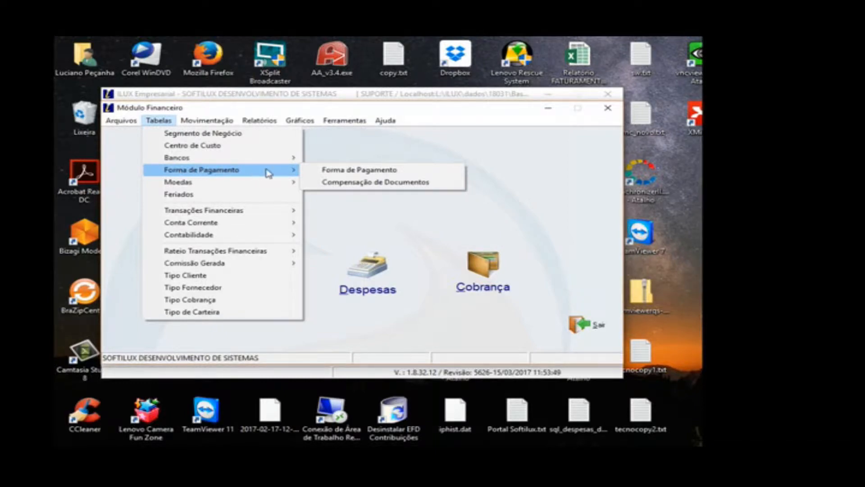
pyautogui.click(338, 183)
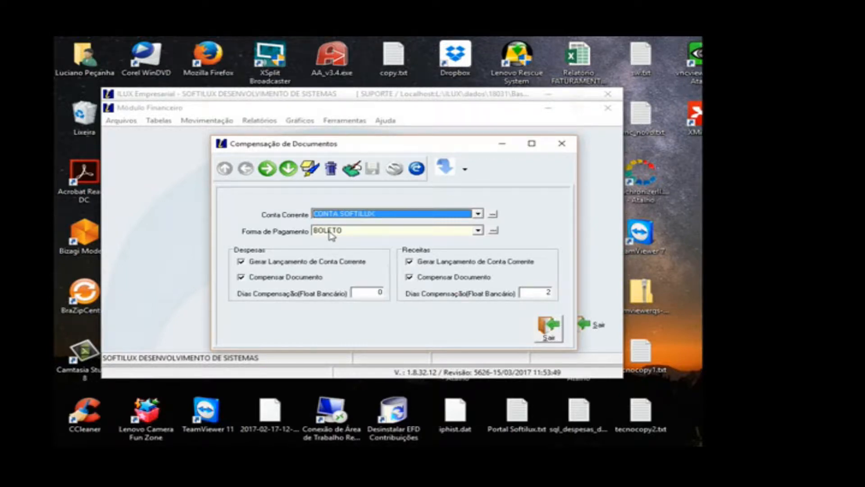
pyautogui.click(268, 176)
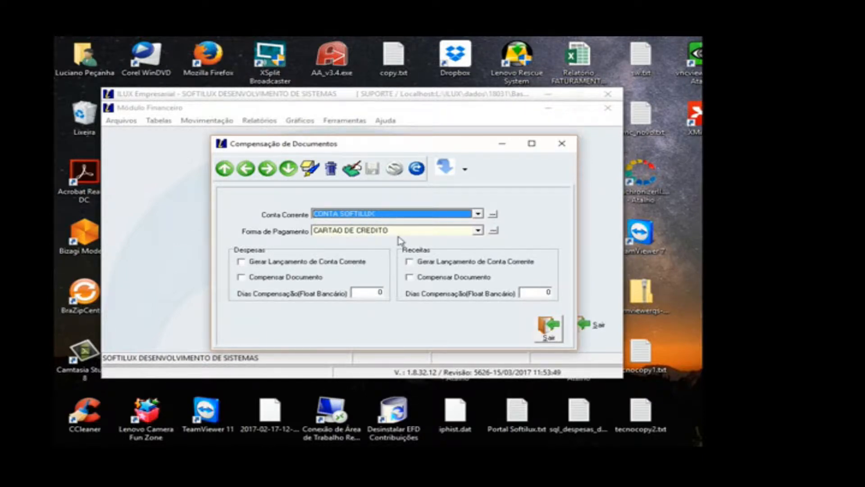
pyautogui.click(267, 169)
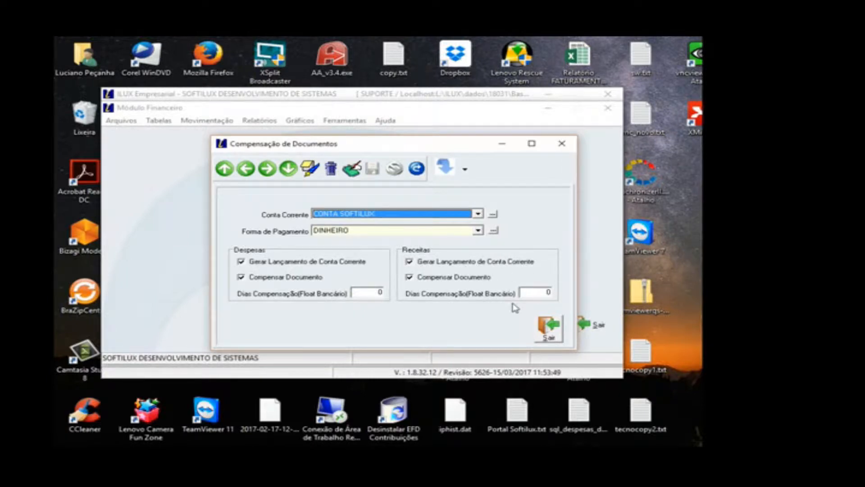
pyautogui.click(267, 169)
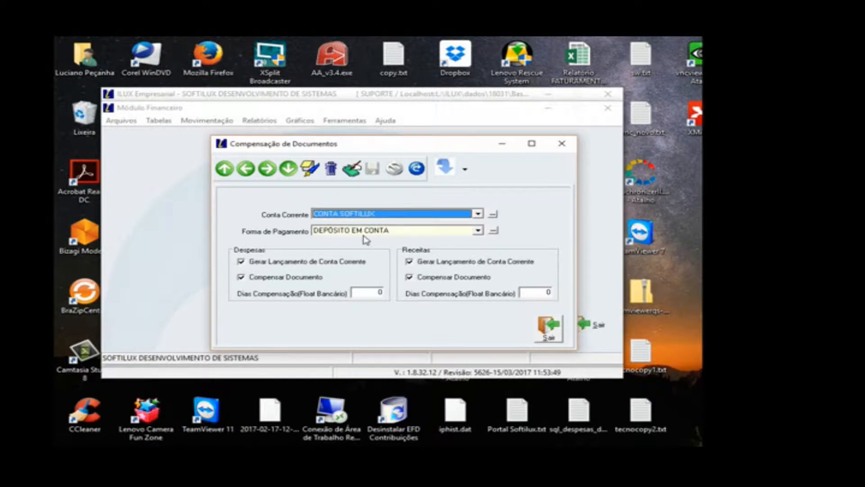
pyautogui.click(548, 328)
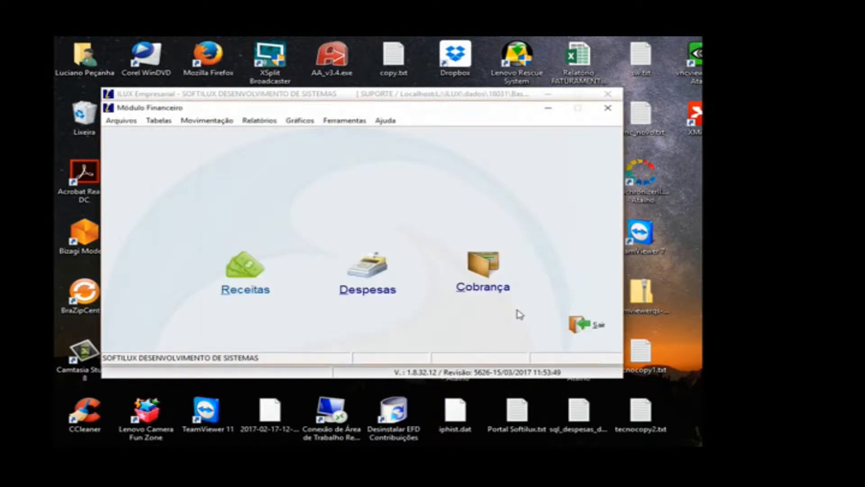
# Step: Open the Transações Financeiras table and move to record 1.01, RECEITAS COM VENDAS
pyautogui.click(160, 125)
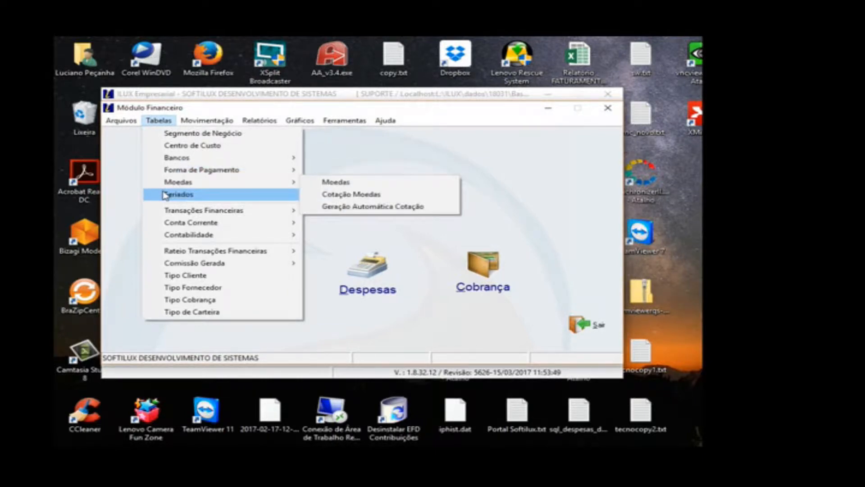
pyautogui.moveTo(173, 213)
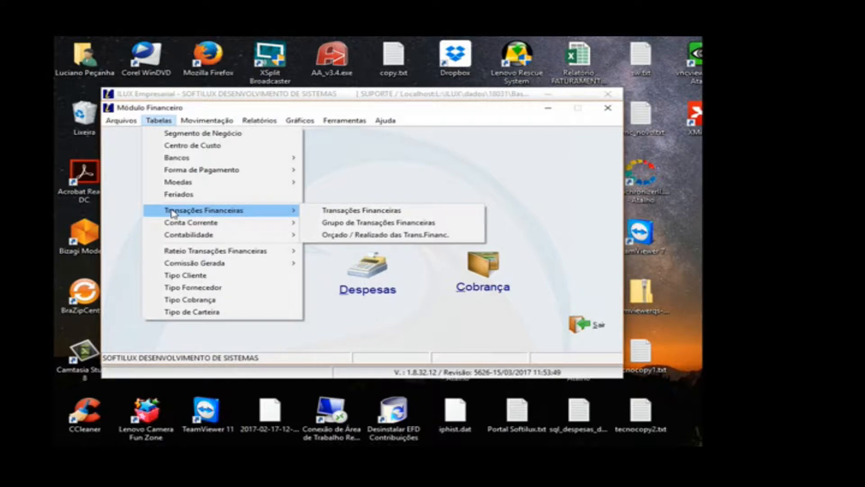
pyautogui.click(332, 212)
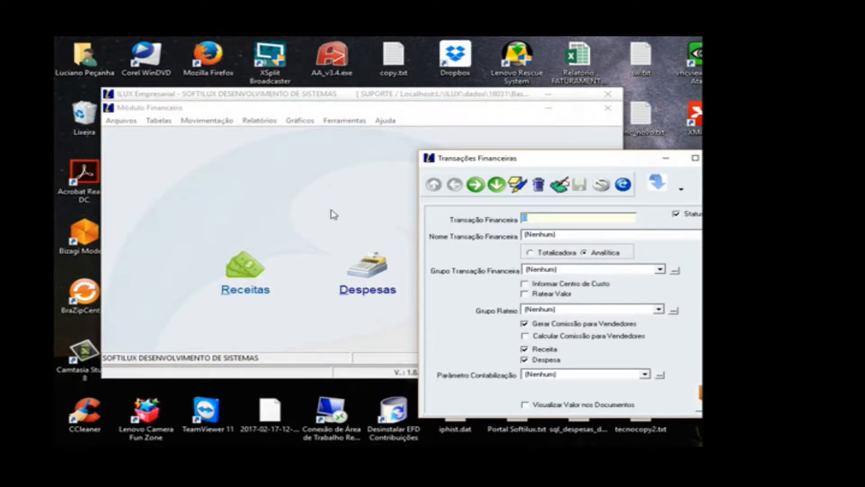
pyautogui.moveTo(567, 155); pyautogui.dragTo(382, 122)
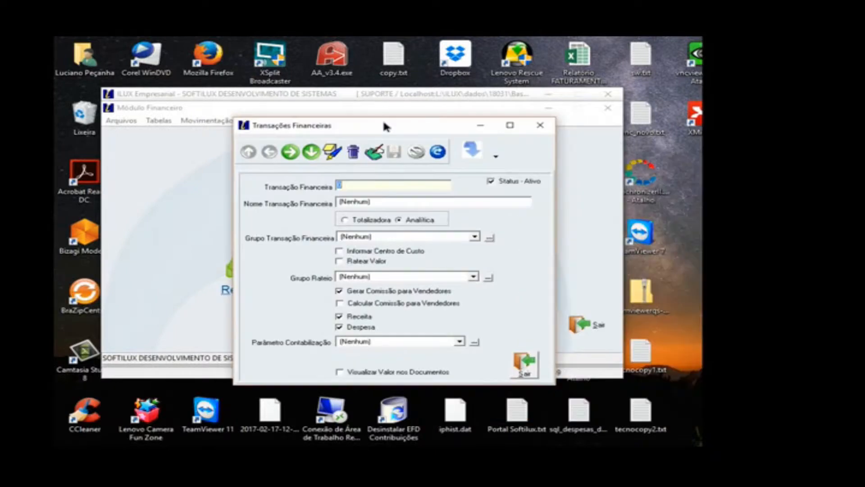
pyautogui.click(290, 152)
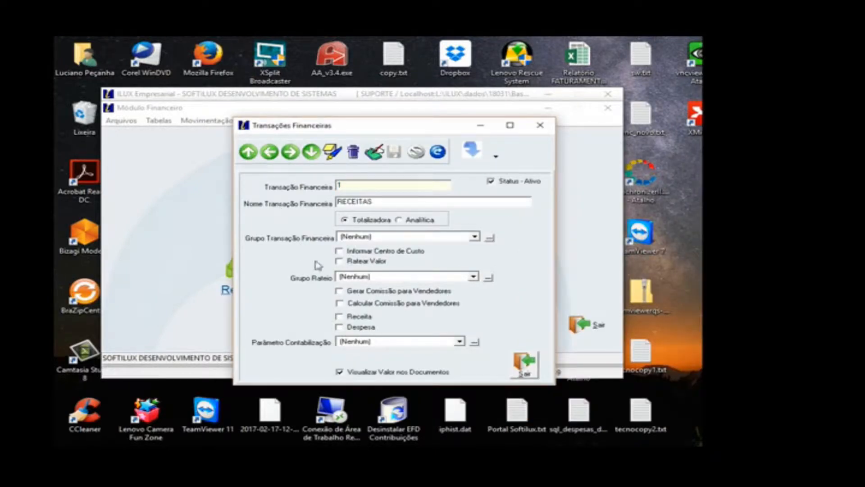
pyautogui.click(293, 155)
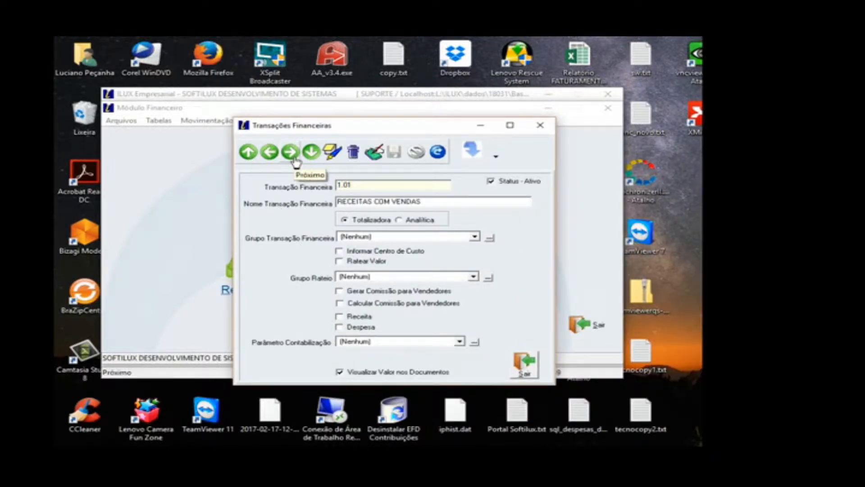
# Step: Open the grid view of the financial transactions, browse down to 2.01.004 Seguro em Grupo and return to the first record
pyautogui.click(495, 156)
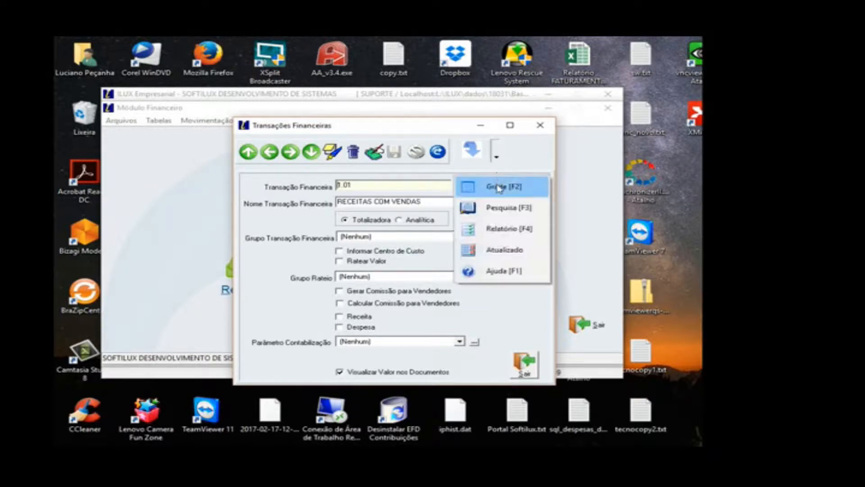
pyautogui.click(499, 187)
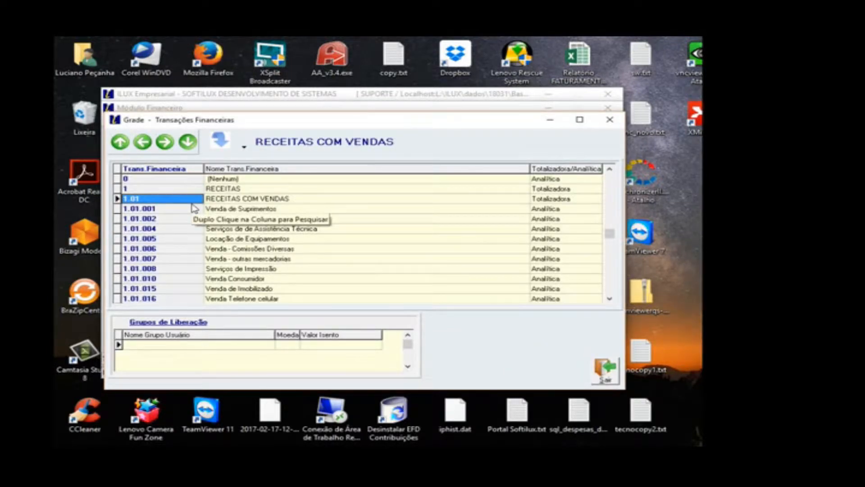
pyautogui.press('Down')
pyautogui.press('Down')
pyautogui.press('Down')
pyautogui.press('Down')
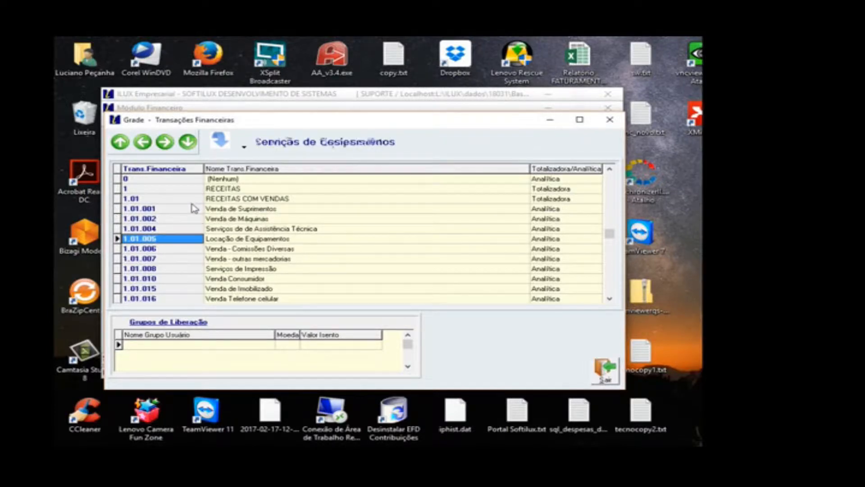
pyautogui.press('Down')
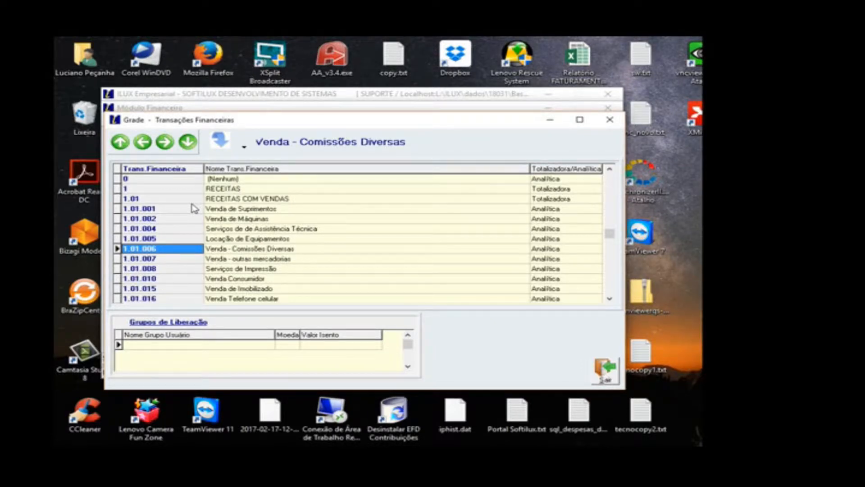
pyautogui.press('Down')
pyautogui.press('Down')
pyautogui.press('Down')
pyautogui.press('Down')
pyautogui.press('Down')
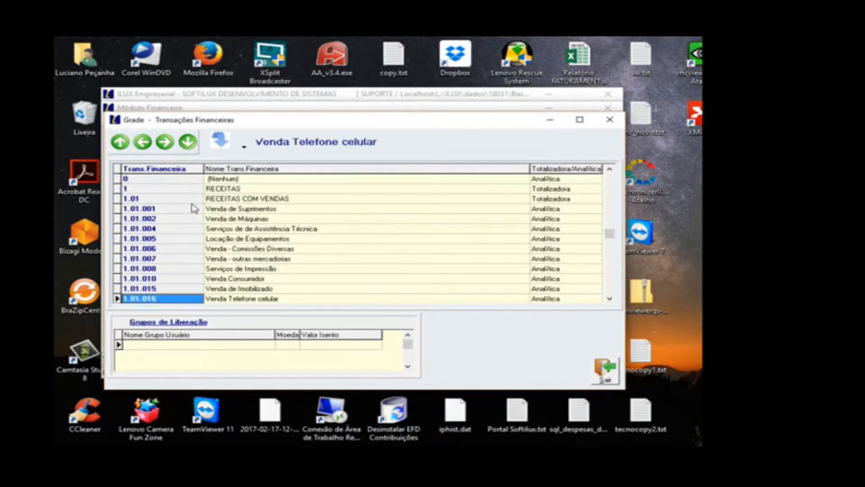
pyautogui.press('Down')
pyautogui.press('Down')
pyautogui.press('Down')
pyautogui.press('Down')
pyautogui.press('Down')
pyautogui.press('Down')
pyautogui.press('Down')
pyautogui.press('Down')
pyautogui.press('Down')
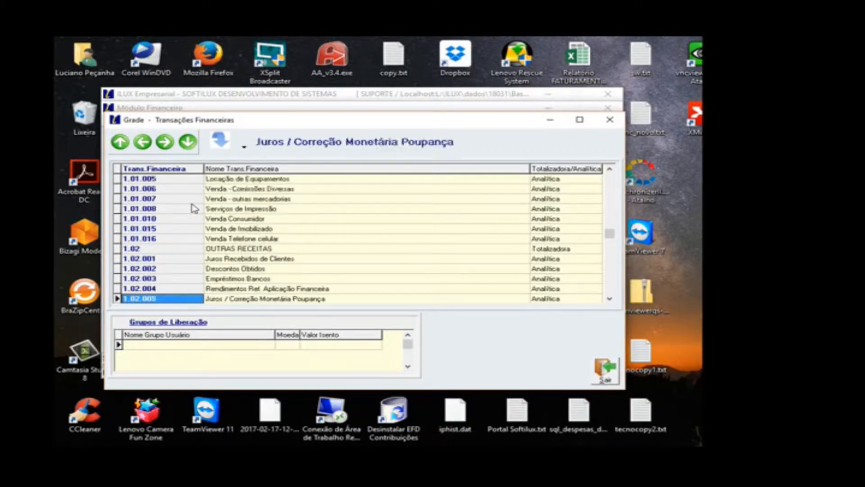
pyautogui.press('Down')
pyautogui.press('Down')
pyautogui.press('Down')
pyautogui.press('Down')
pyautogui.press('Down')
pyautogui.press('Down')
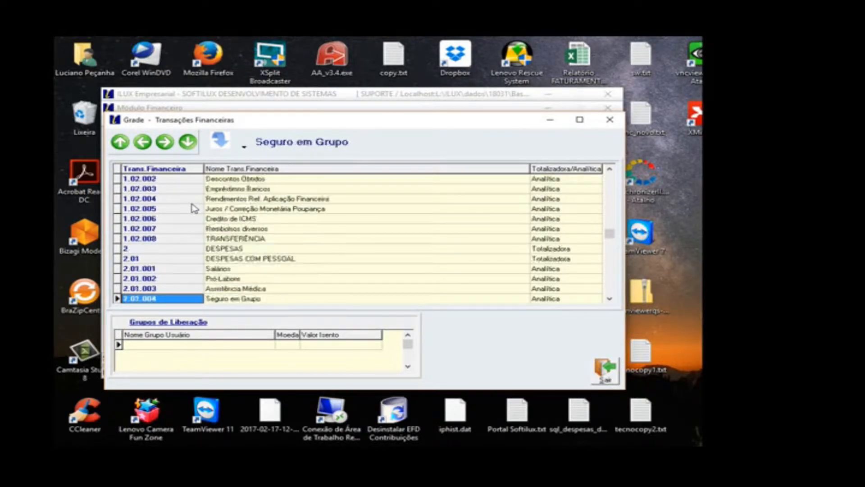
pyautogui.press('Up')
pyautogui.press('Up')
pyautogui.press('Up')
pyautogui.press('Up')
pyautogui.press('Up')
pyautogui.press('Up')
pyautogui.press('Up')
pyautogui.press('Up')
pyautogui.press('Up')
pyautogui.press('Up')
pyautogui.press('Up')
pyautogui.press('Up')
pyautogui.press('Up')
pyautogui.press('Up')
pyautogui.press('Up')
pyautogui.press('Up')
pyautogui.press('Up')
pyautogui.press('Up')
pyautogui.press('Up')
pyautogui.press('Up')
pyautogui.press('Up')
pyautogui.press('Up')
pyautogui.press('Up')
pyautogui.press('Up')
pyautogui.press('Up')
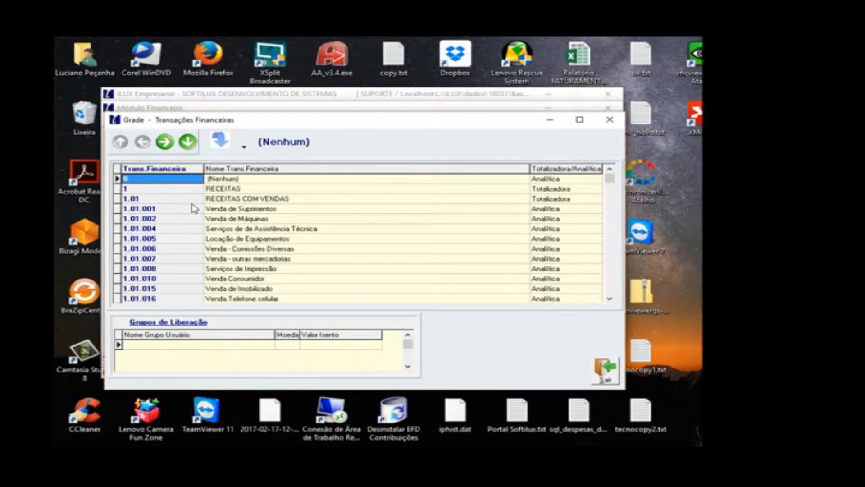
# Step: Review the sales revenue transactions in the grid from 1.01.001 Venda de Suprimentos to 1.01.006 Venda - Comissões Diversas
pyautogui.press('Down')
pyautogui.press('Down')
pyautogui.press('Down')
pyautogui.press('Right')
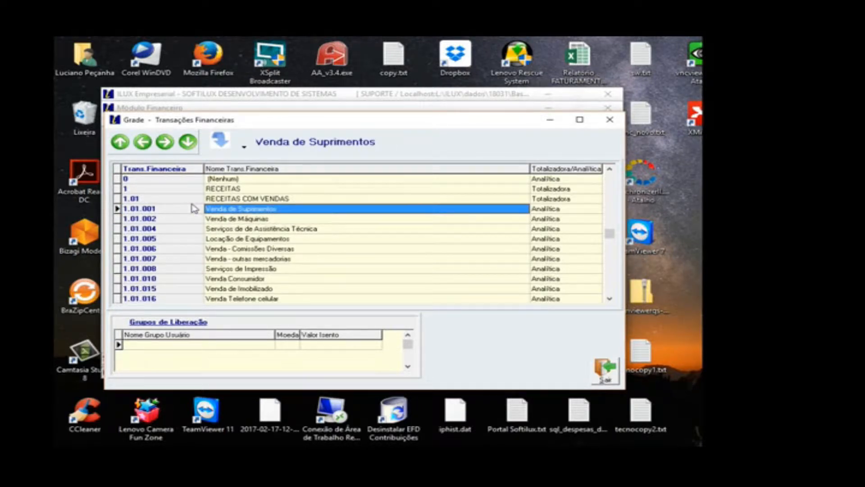
pyautogui.press('Left')
pyautogui.press('Right')
pyautogui.press('Left')
pyautogui.press('Down')
pyautogui.press('Down')
pyautogui.press('Right')
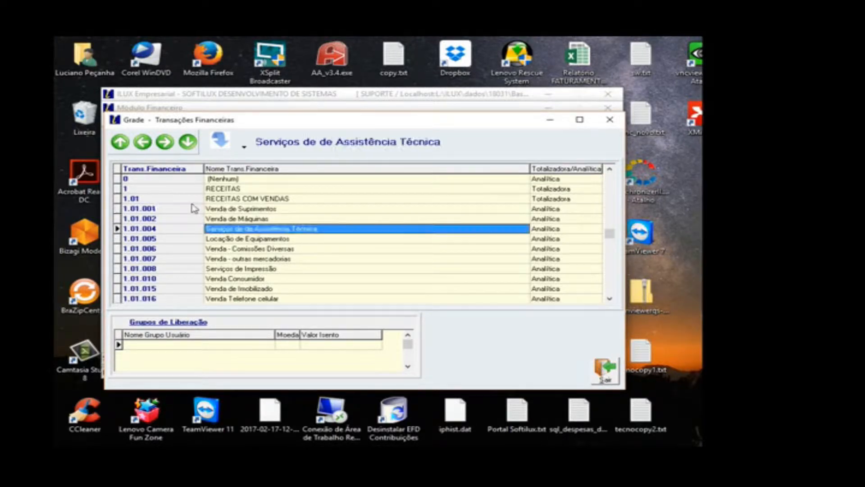
pyautogui.press('Left')
pyautogui.press('Down')
pyautogui.press('Down')
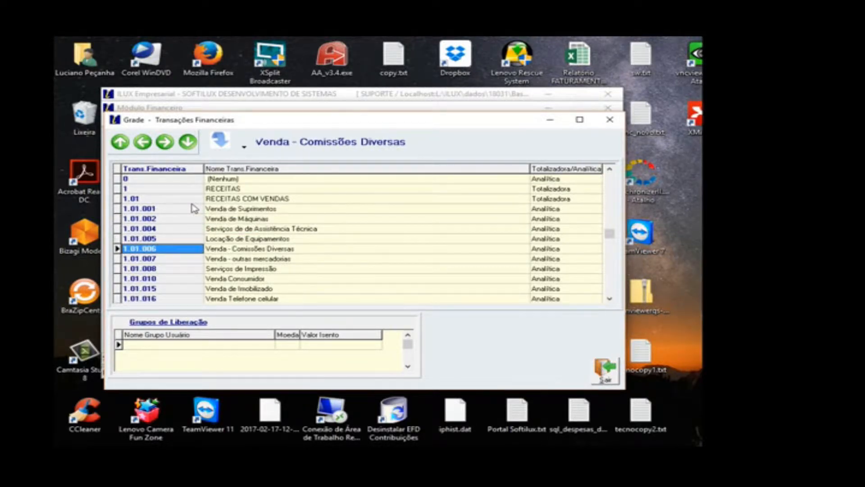
# Step: Browse the remaining revenue and personnel expense transactions down to 2.02.002 Energia Elétrica
pyautogui.press('Down')
pyautogui.press('Down')
pyautogui.press('Down')
pyautogui.press('Down')
pyautogui.press('Down')
pyautogui.press('Down')
pyautogui.press('Down')
pyautogui.press('Down')
pyautogui.press('Down')
pyautogui.press('Down')
pyautogui.press('Down')
pyautogui.press('Down')
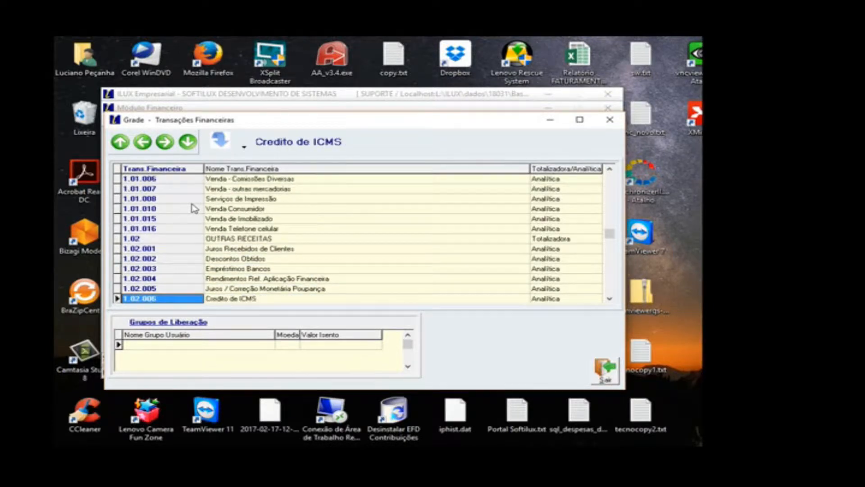
pyautogui.press('Down')
pyautogui.press('Down')
pyautogui.press('Down')
pyautogui.press('Down')
pyautogui.press('Down')
pyautogui.press('Down')
pyautogui.press('Down')
pyautogui.press('Down')
pyautogui.press('Down')
pyautogui.press('Down')
pyautogui.press('Down')
pyautogui.press('Down')
pyautogui.press('Down')
pyautogui.press('Down')
pyautogui.press('Down')
pyautogui.press('Down')
pyautogui.press('Down')
pyautogui.press('Down')
pyautogui.press('Down')
pyautogui.press('Down')
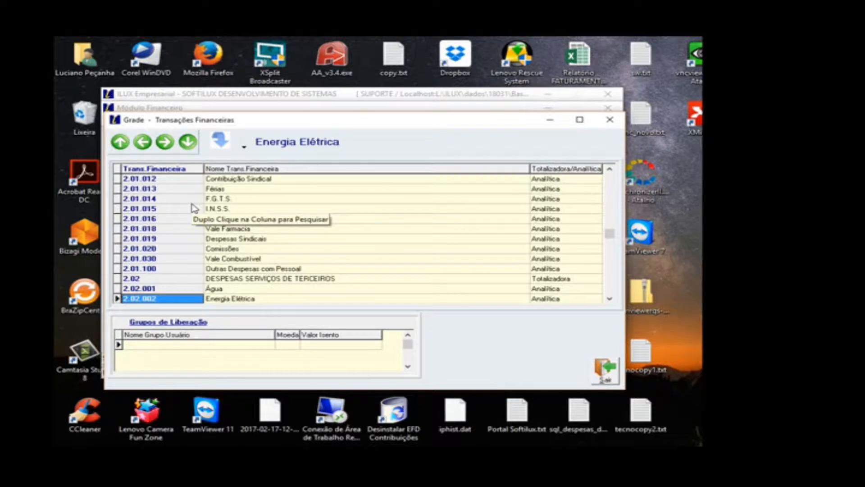
# Step: Browse back up past 2.01.001 Salários to the OUTRAS RECEITAS entries, stopping at 1.02.005 Juros / Correção Monetária Poupança
pyautogui.press('Up')
pyautogui.press('Up')
pyautogui.press('Up')
pyautogui.press('Up')
pyautogui.press('Up')
pyautogui.press('Up')
pyautogui.press('Up')
pyautogui.press('Up')
pyautogui.press('Up')
pyautogui.press('Up')
pyautogui.press('Up')
pyautogui.press('Up')
pyautogui.press('Up')
pyautogui.press('Up')
pyautogui.press('Up')
pyautogui.press('Up')
pyautogui.press('Up')
pyautogui.press('Up')
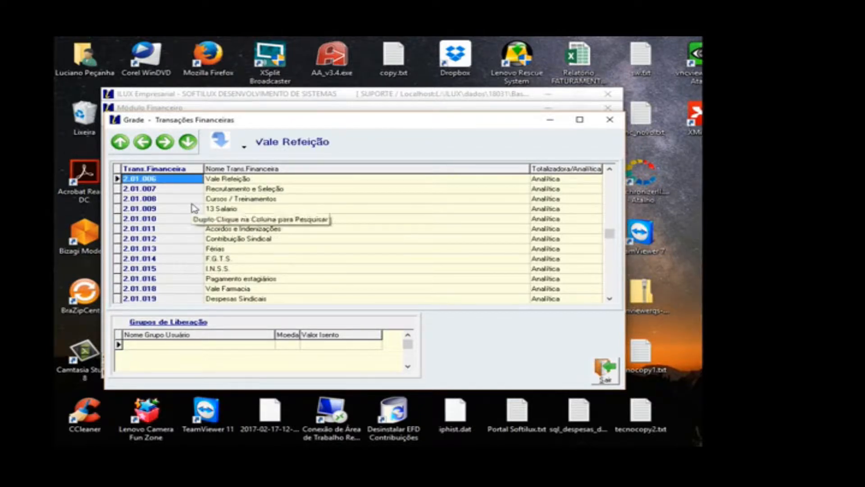
pyautogui.press('Up')
pyautogui.press('Up')
pyautogui.press('Up')
pyautogui.press('Up')
pyautogui.press('Up')
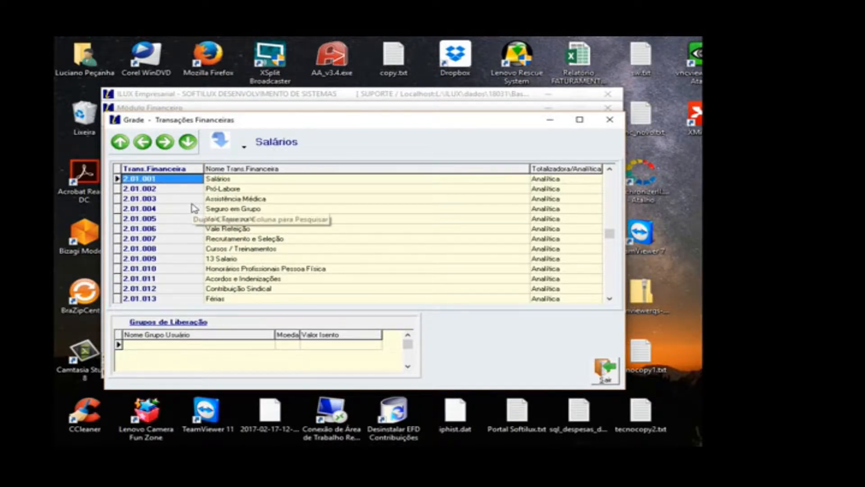
pyautogui.press('Up')
pyautogui.press('Up')
pyautogui.press('Up')
pyautogui.press('Up')
pyautogui.press('Up')
pyautogui.press('Up')
pyautogui.press('Up')
pyautogui.press('Up')
pyautogui.press('Up')
pyautogui.press('Up')
pyautogui.press('Down')
pyautogui.press('Down')
pyautogui.press('Down')
pyautogui.press('Down')
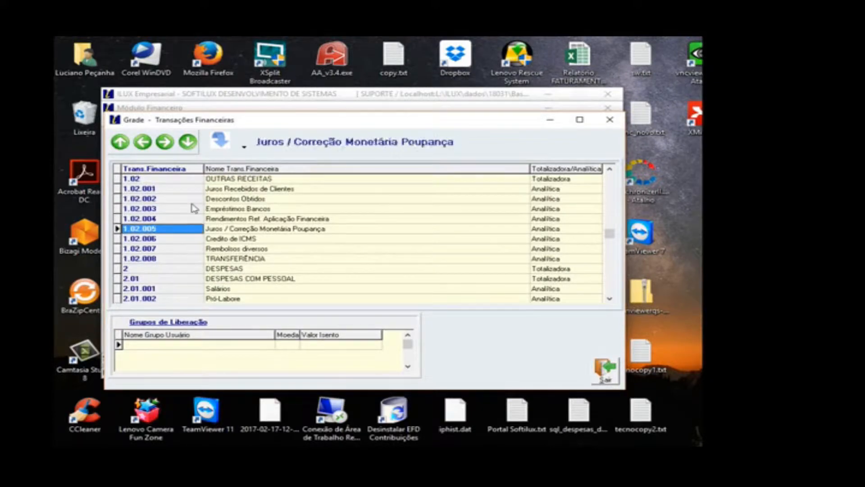
# Step: Examine the names and Totalizadora/Analítica types of the 2 DESPESAS and 2.01 DESPESAS COM PESSOAL records
pyautogui.press('Down')
pyautogui.press('Down')
pyautogui.press('Down')
pyautogui.press('Down')
pyautogui.press('Down')
pyautogui.press('Right')
pyautogui.press('Right')
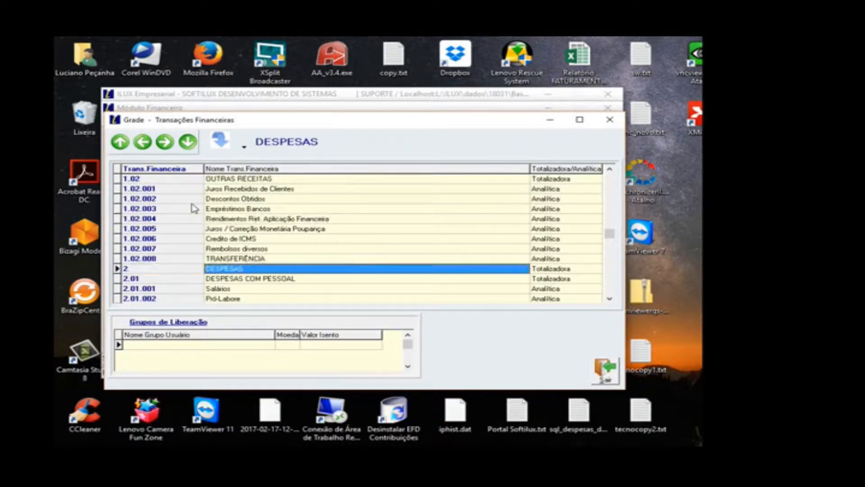
pyautogui.press('Left')
pyautogui.press('Left')
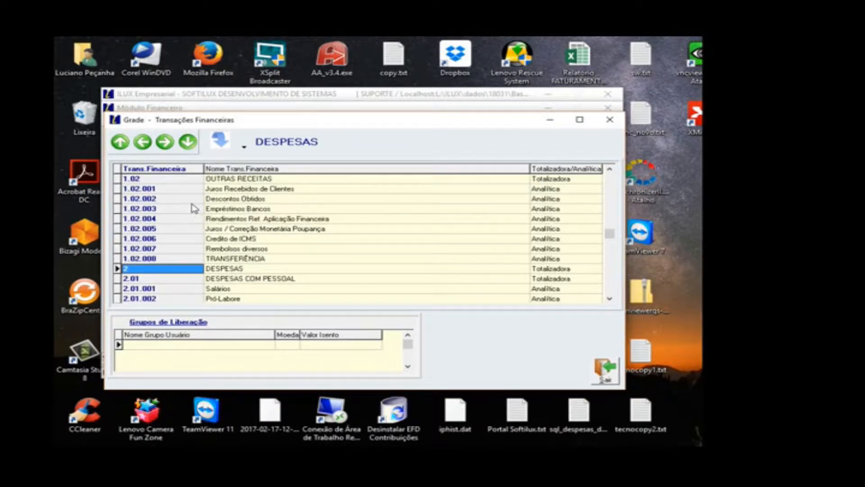
pyautogui.press('Down')
pyautogui.press('Up')
pyautogui.press('Down')
pyautogui.press('Right')
pyautogui.press('Right')
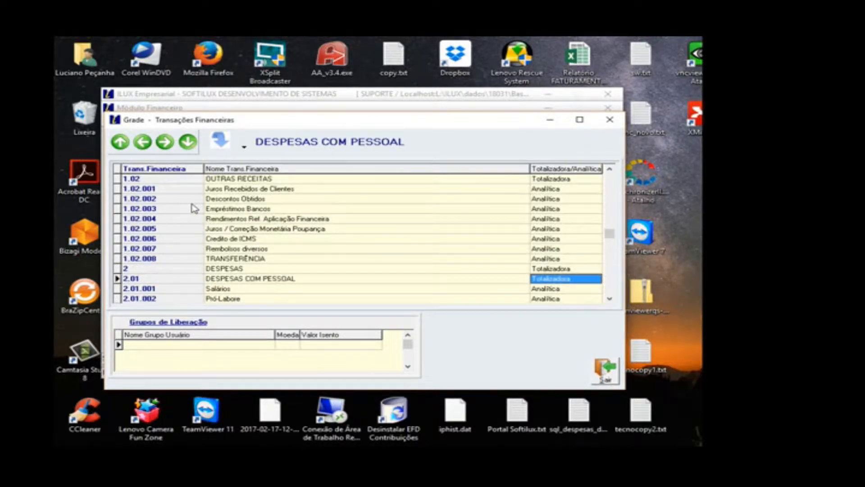
pyautogui.press('Up')
pyautogui.press('Down')
pyautogui.press('Left')
pyautogui.press('Left')
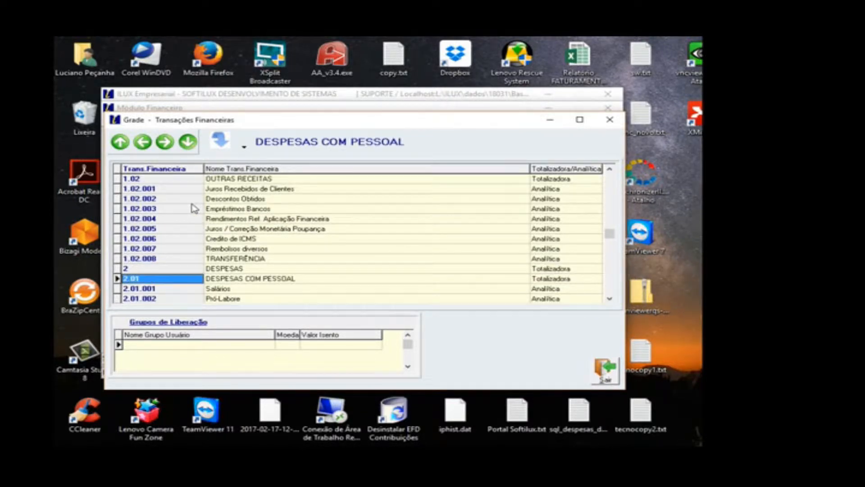
# Step: Select 2.01.006 Vale Refeição in the grid and return to its record form
pyautogui.press('Down')
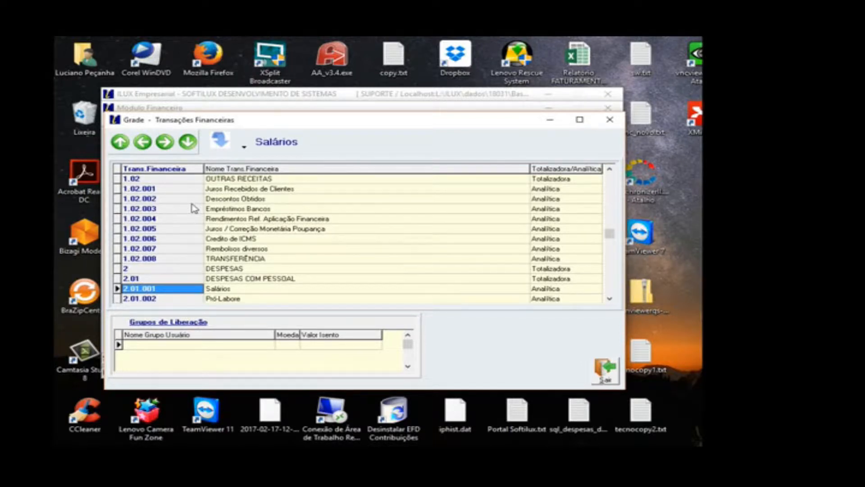
pyautogui.scroll(-5, 194, 208)
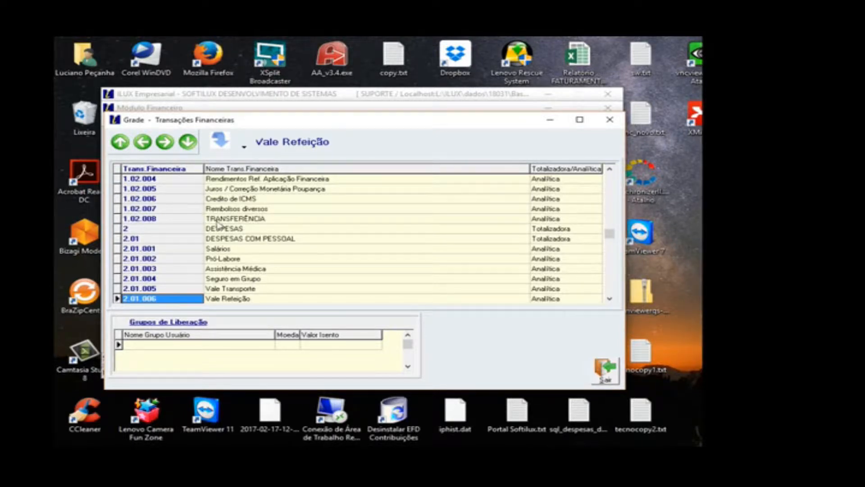
pyautogui.click(602, 373)
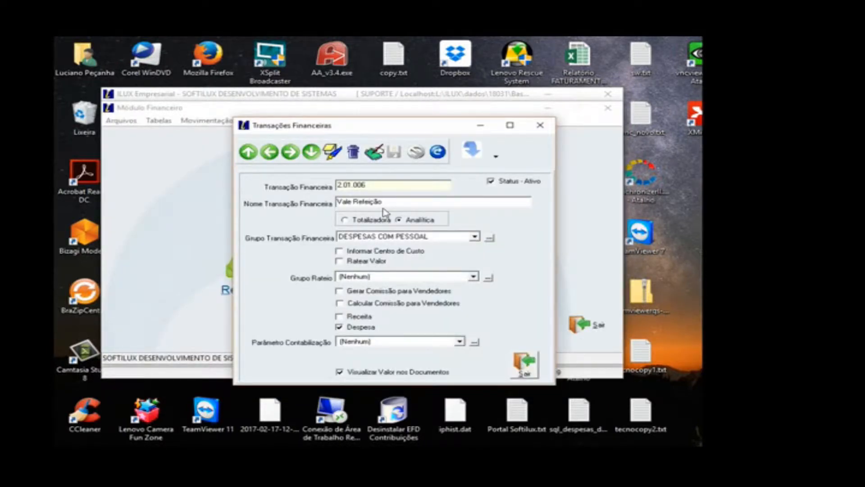
# Step: Rename financial transaction 2.01.006 to Vale Alimentação and save the record
pyautogui.click(375, 152)
pyautogui.moveTo(354, 202); pyautogui.dragTo(384, 201)
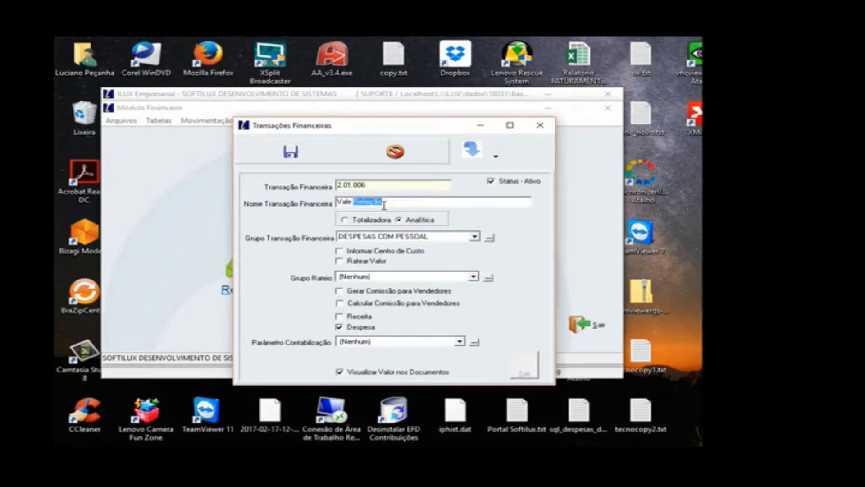
pyautogui.write('Alimentação')
pyautogui.hotkey('ctrl', 's')
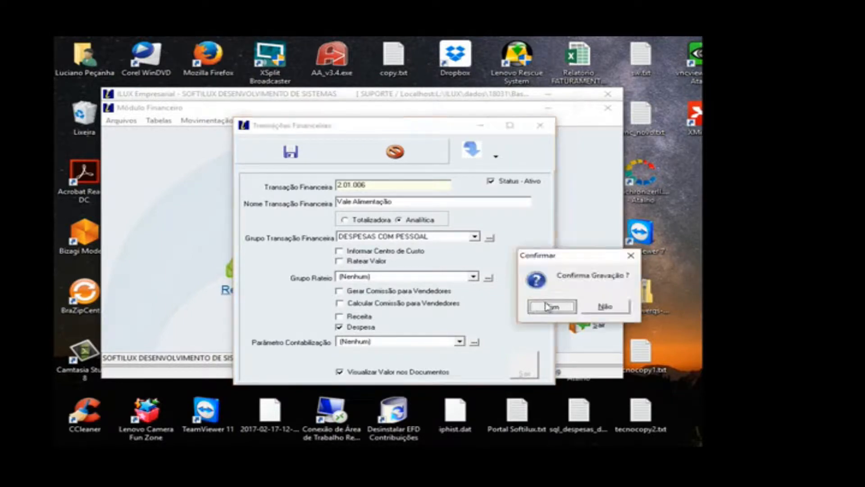
pyautogui.press('Return')
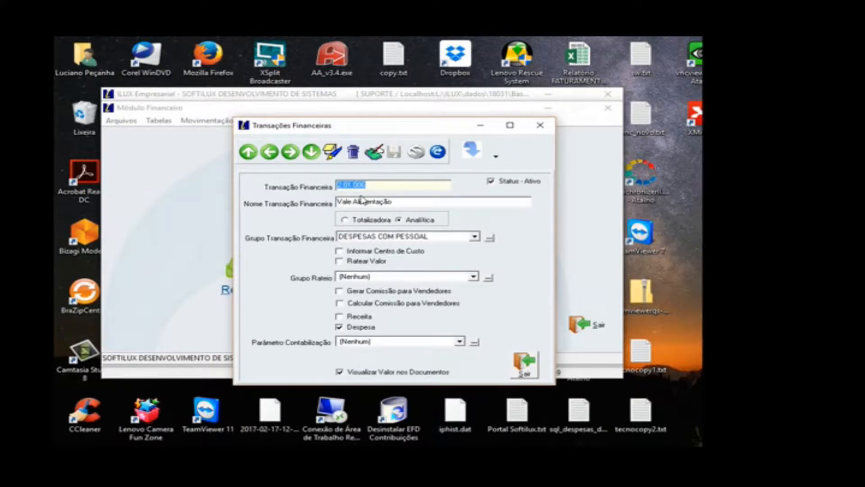
pyautogui.click(372, 185)
pyautogui.doubleClick(372, 186)
pyautogui.click(333, 158)
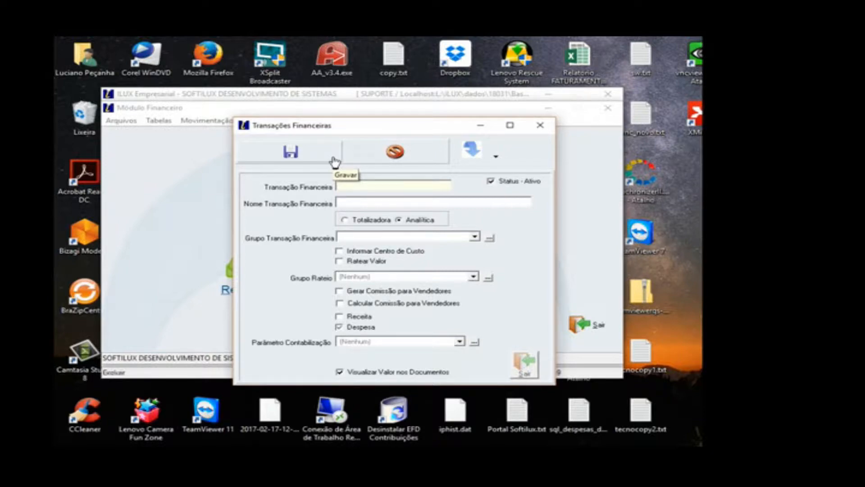
pyautogui.click(355, 161)
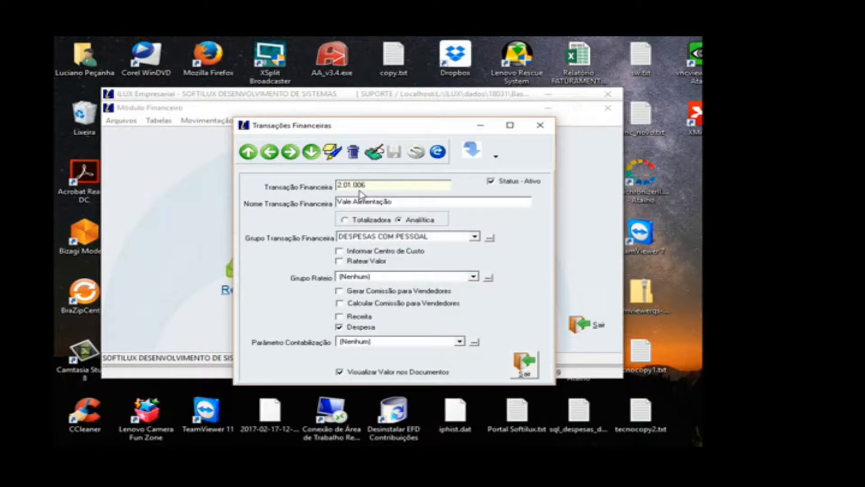
# Step: Reopen the grid view of the financial transactions and select 1.01.001 Venda de Suprimentos
pyautogui.moveTo(378, 186); pyautogui.dragTo(323, 190)
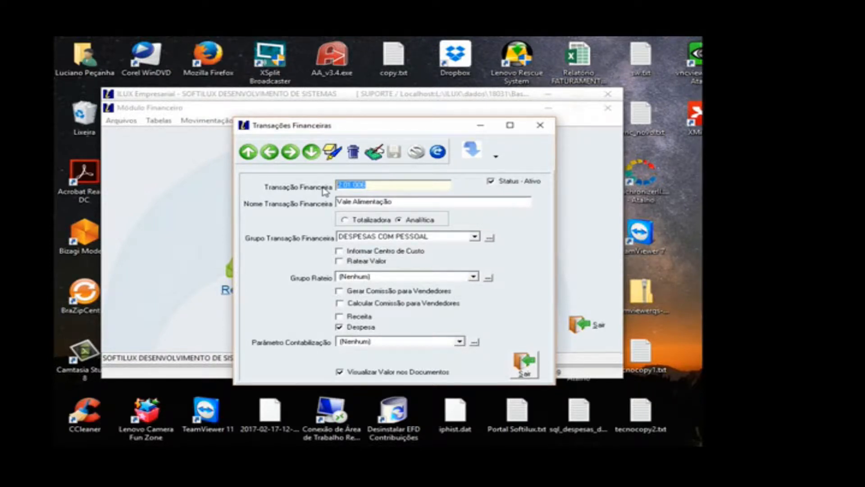
pyautogui.click(496, 158)
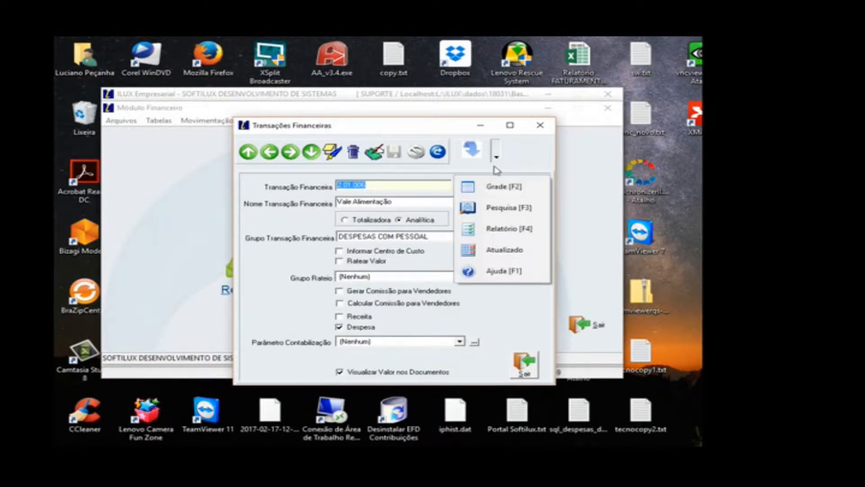
pyautogui.click(492, 191)
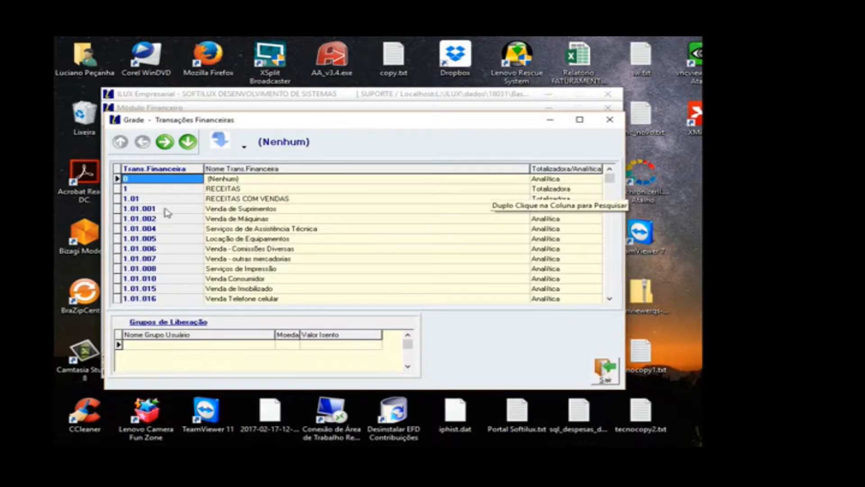
pyautogui.doubleClick(177, 171)
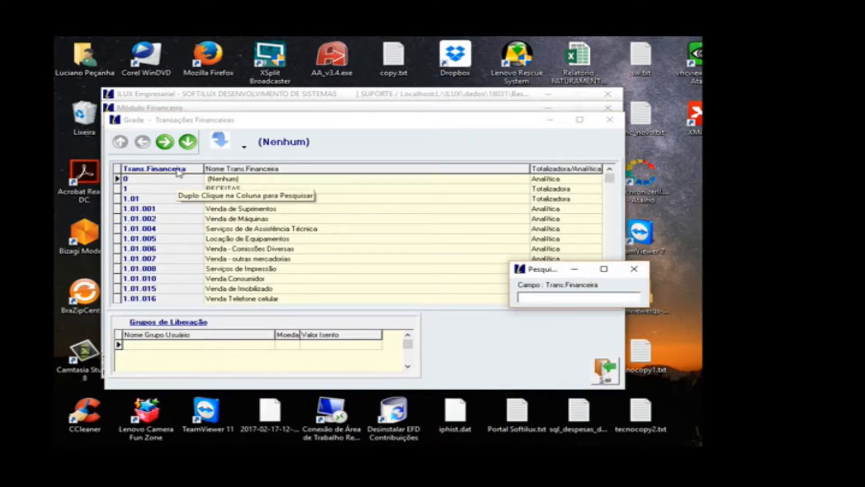
pyautogui.press('Escape')
pyautogui.click(174, 218)
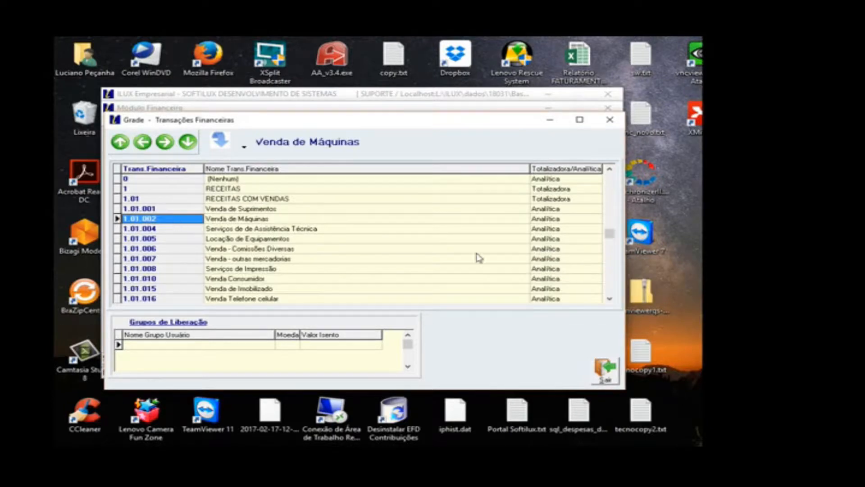
pyautogui.click(610, 299)
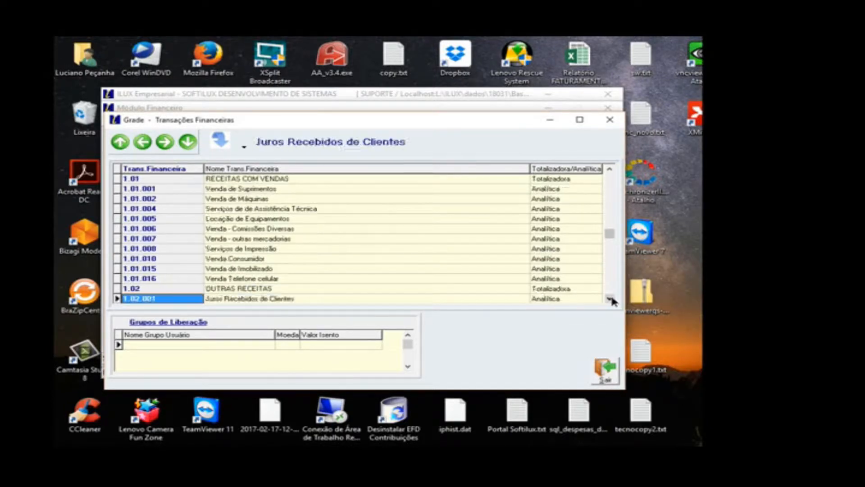
pyautogui.click(165, 192)
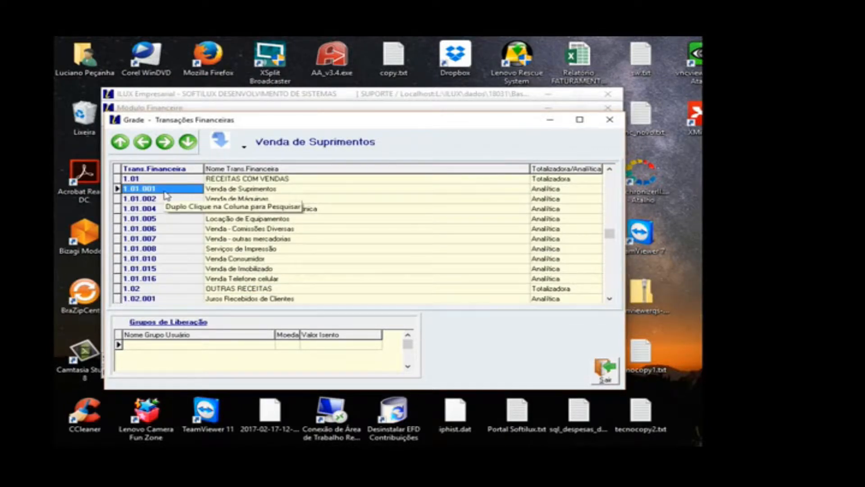
# Step: Browse the RECEITAS COM VENDAS entries down to 1.01.016 Venda Telefone celular and display that record in the form
pyautogui.press('Down')
pyautogui.press('Down')
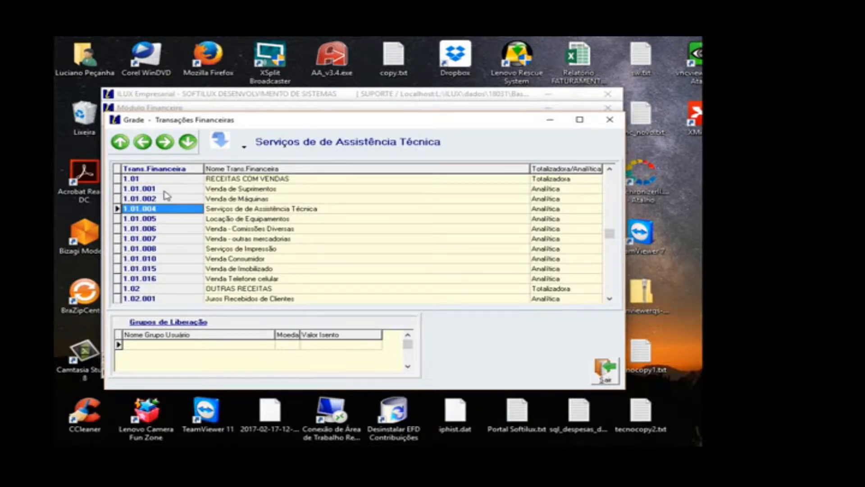
pyautogui.press('Down')
pyautogui.press('Down')
pyautogui.press('Down')
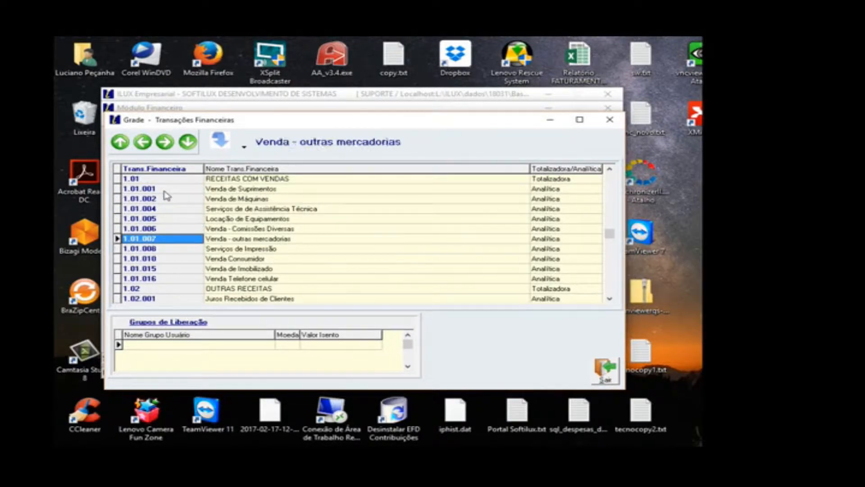
pyautogui.press('Up')
pyautogui.press('Up')
pyautogui.press('Up')
pyautogui.press('Up')
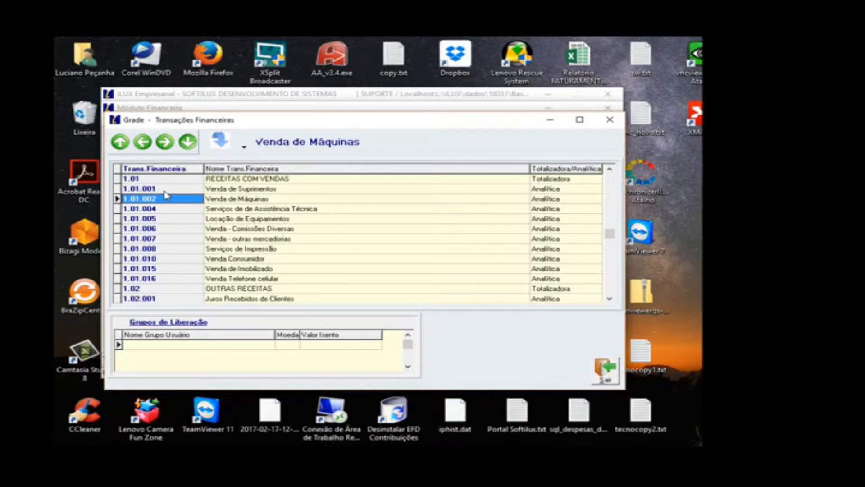
pyautogui.press('Down')
pyautogui.press('Down')
pyautogui.press('Down')
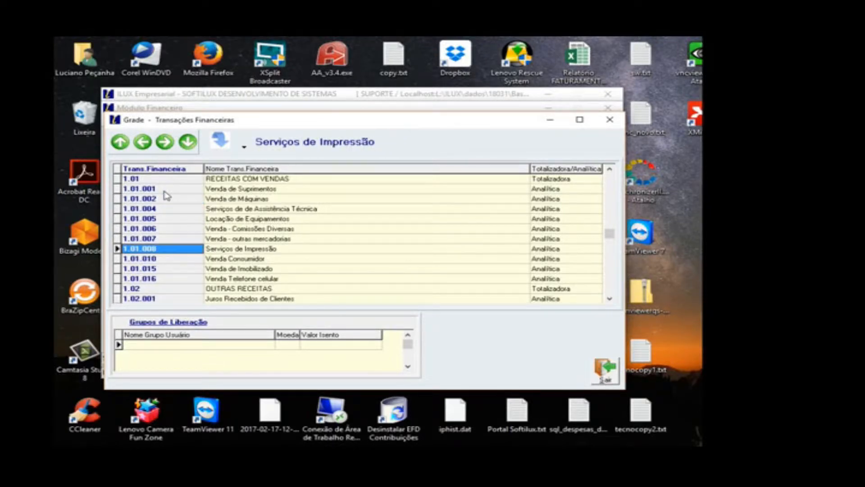
pyautogui.press('Down')
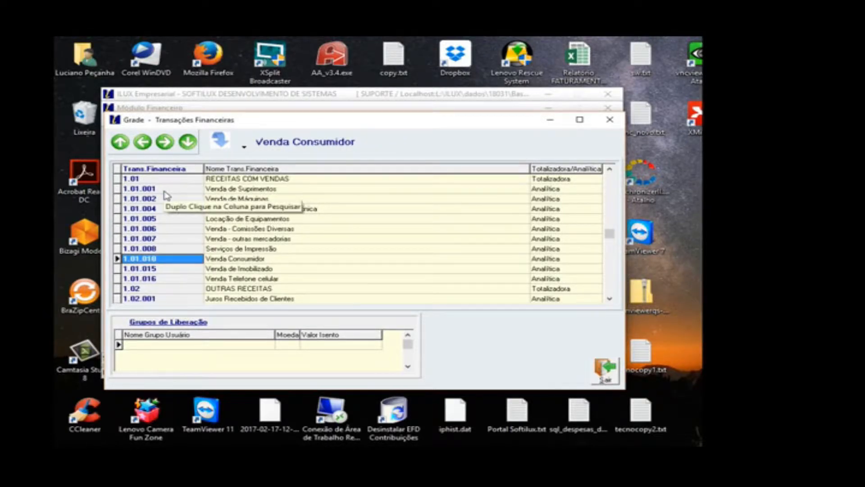
pyautogui.press('Down')
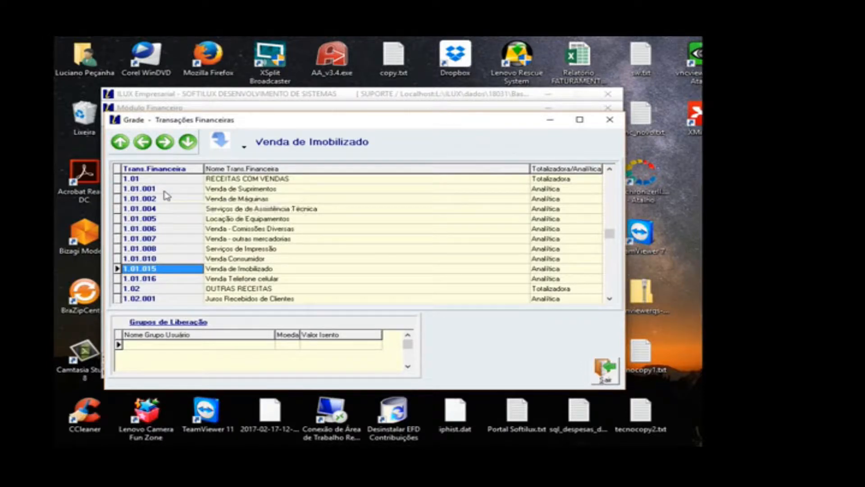
pyautogui.press('Down')
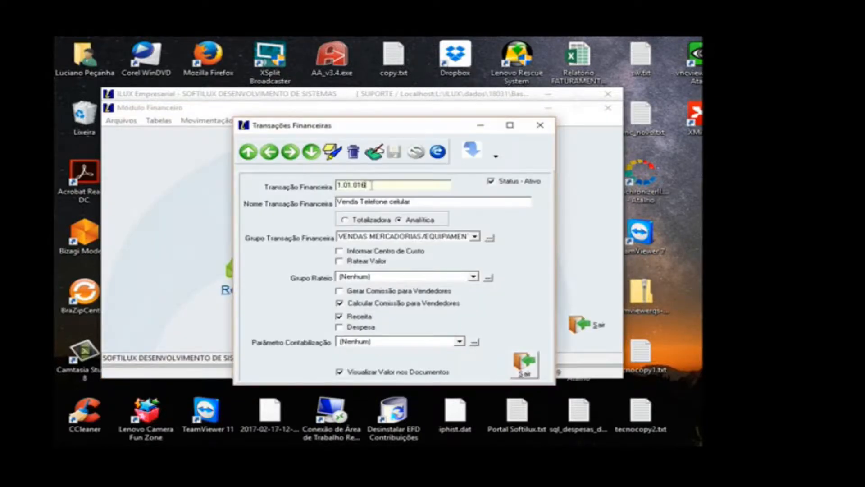
pyautogui.moveTo(369, 186); pyautogui.dragTo(334, 186)
# Step: Copy the code of transaction 1.01.016, start a new financial transaction and give it the code 1.01.017
pyautogui.rightClick(359, 186)
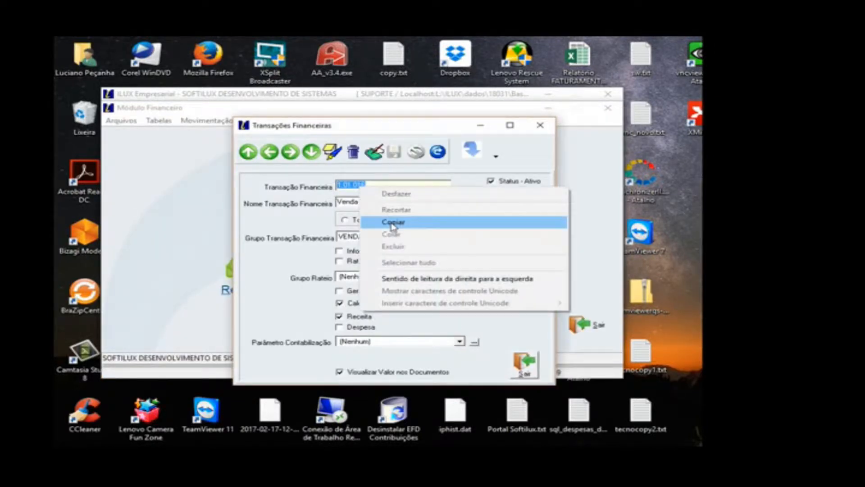
pyautogui.click(392, 222)
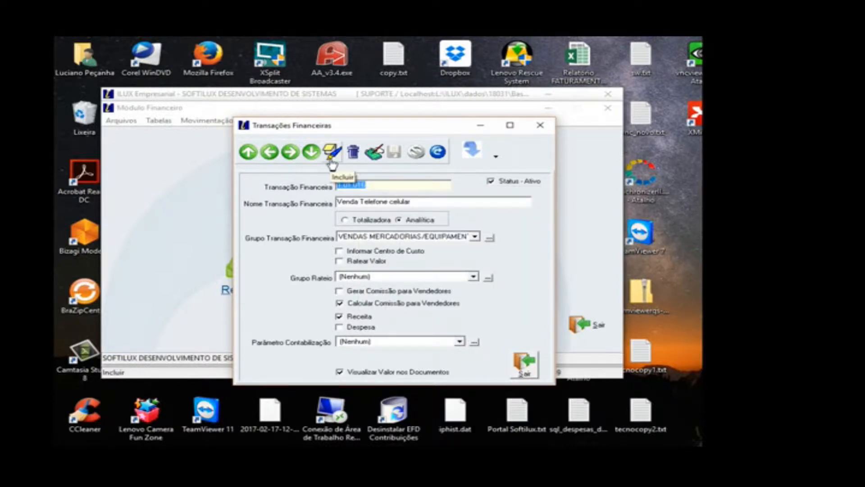
pyautogui.click(331, 163)
pyautogui.hotkey('ctrl', 'v')
pyautogui.press('BackSpace')
pyautogui.write('7')
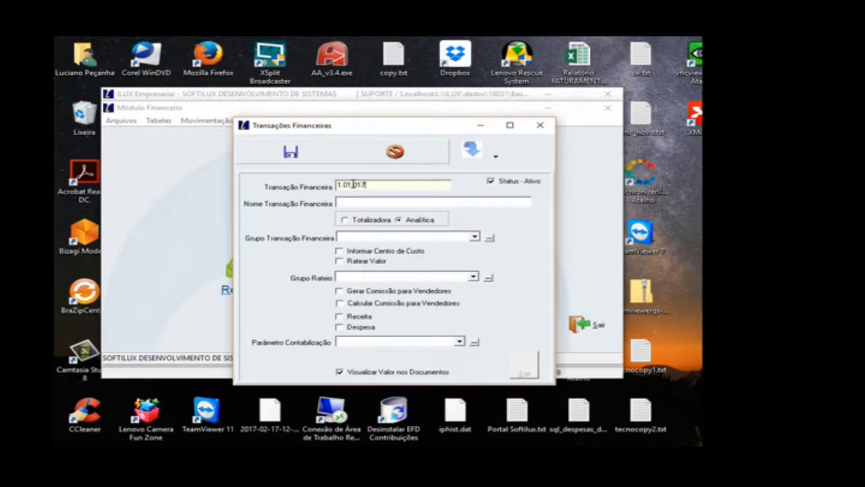
# Step: Name the new financial transaction Venda de Telefones
pyautogui.click(373, 201)
pyautogui.write('Venda de Telefonias')
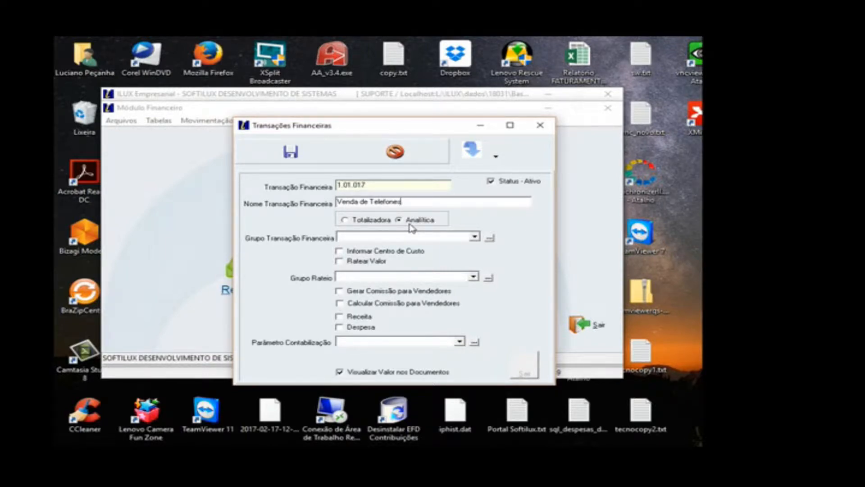
# Step: Try RECEITA DE SERVIÇOS and VENDAS MERCADORIAS/EQUIPAMEN as the new record's Grupo Transação Financeira
pyautogui.click(364, 239)
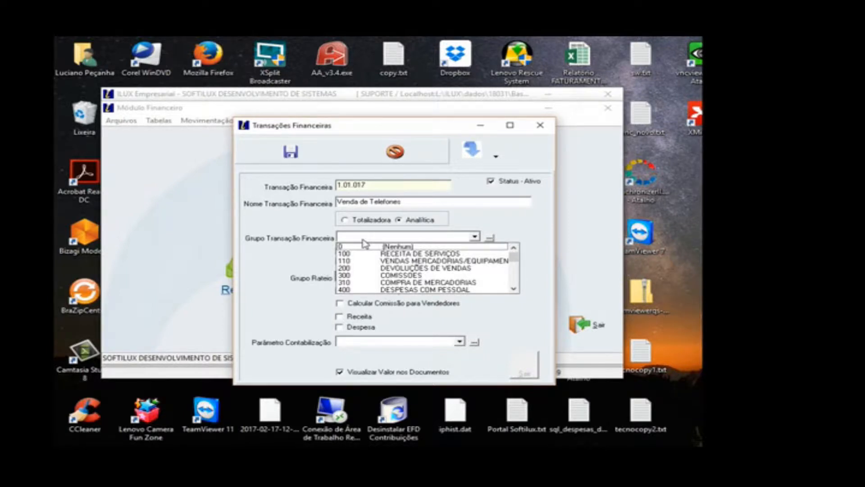
pyautogui.click(366, 253)
pyautogui.click(404, 236)
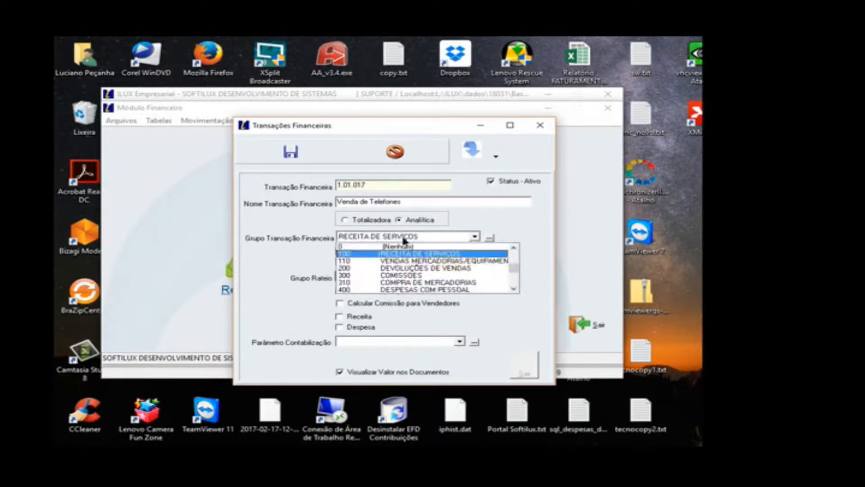
pyautogui.click(416, 261)
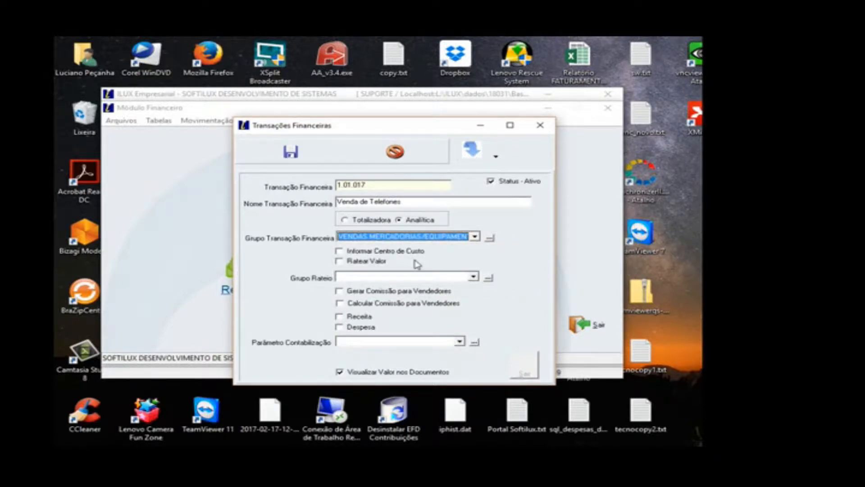
# Step: Set both Grupo Transação Financeira and Grupo Rateio of the new record to (Nenhum)
pyautogui.click(414, 239)
pyautogui.click(412, 248)
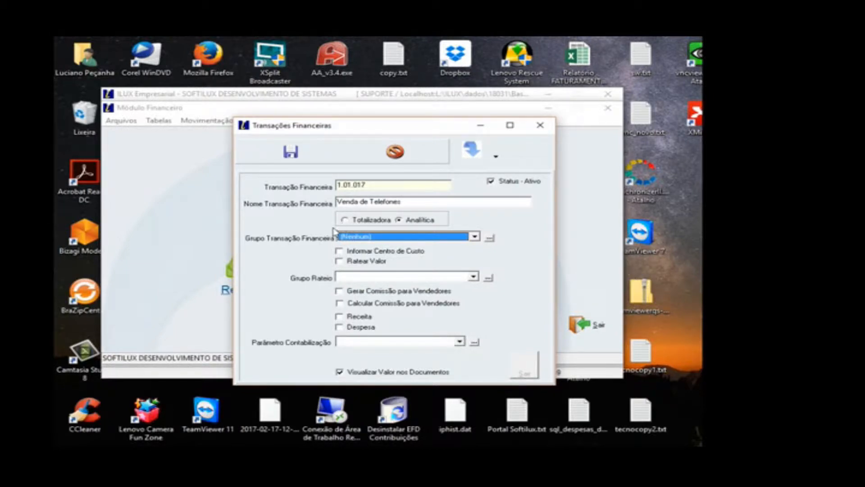
pyautogui.click(475, 237)
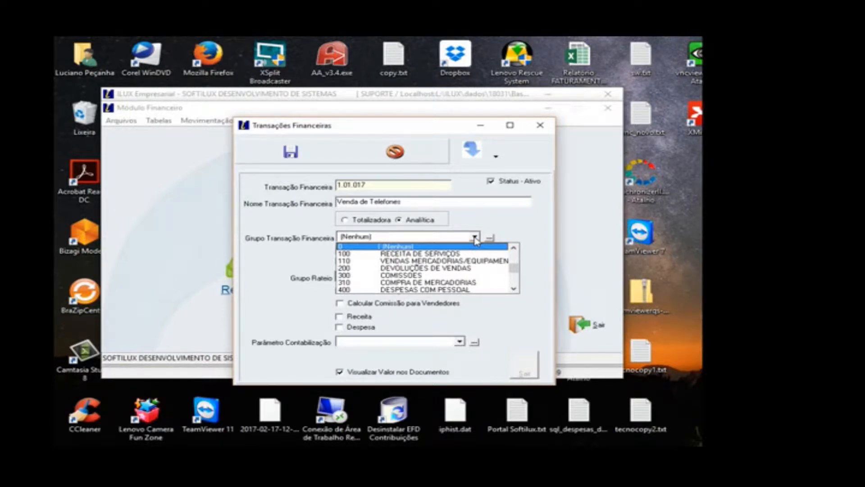
pyautogui.click(410, 247)
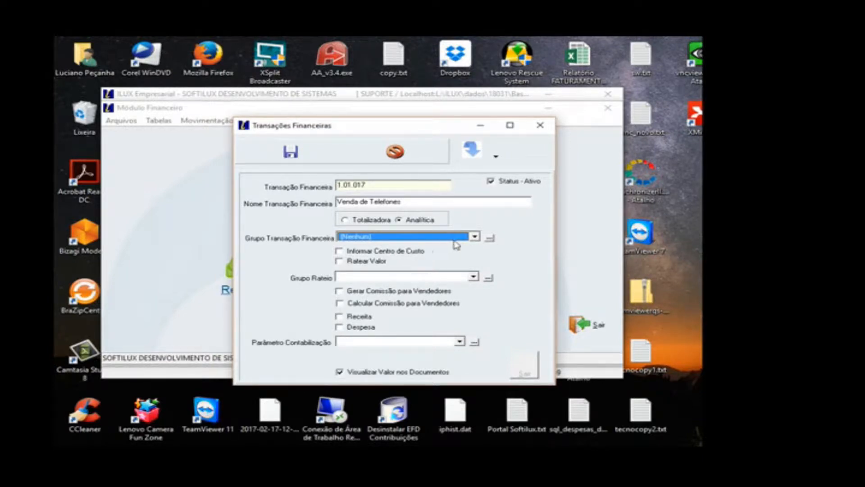
pyautogui.click(474, 237)
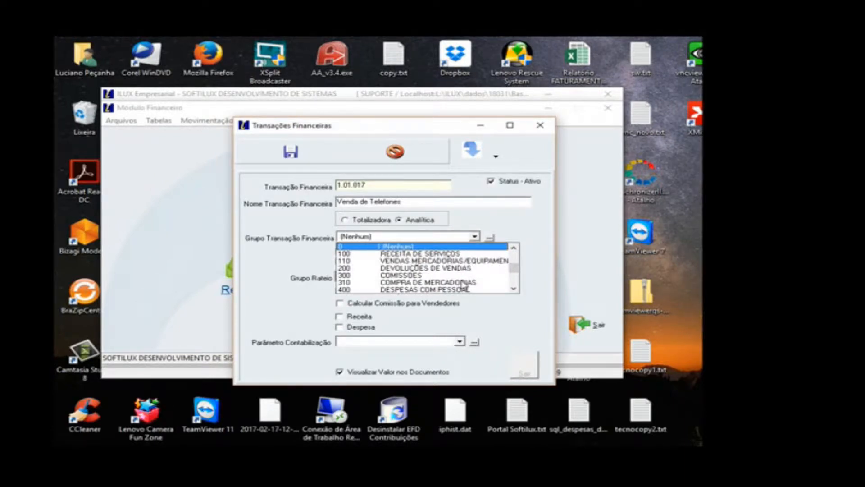
pyautogui.click(405, 248)
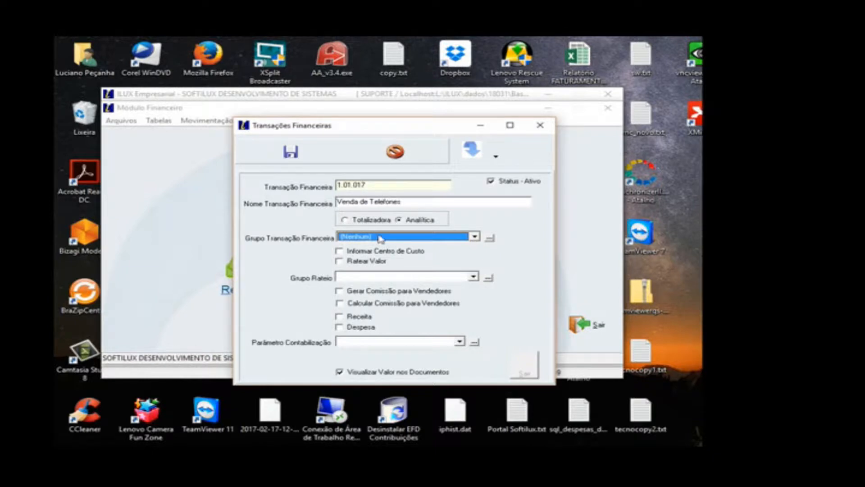
pyautogui.click(375, 278)
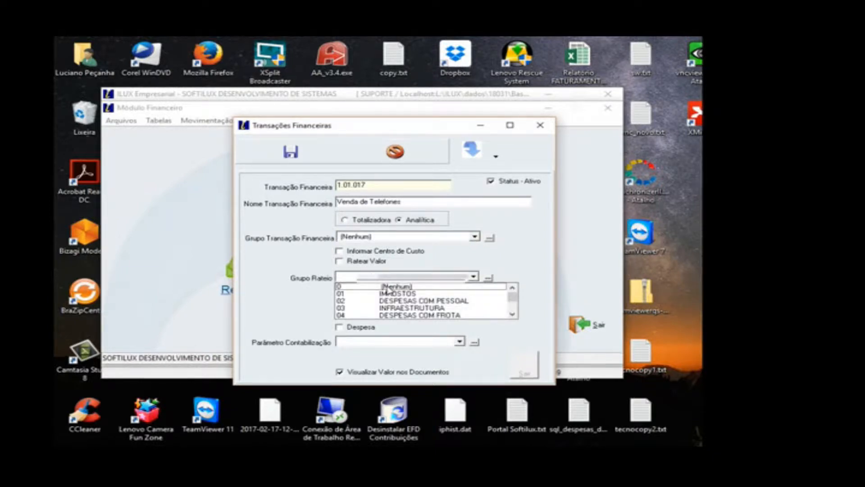
pyautogui.click(386, 287)
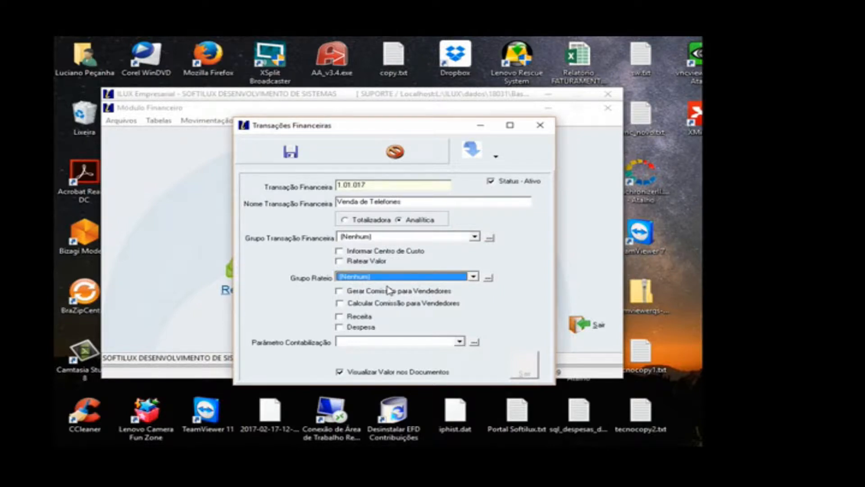
# Step: Enable Calcular Comissão para Vendedores and Receita, and set Parâmetro Contabilização to (Nenhum)
pyautogui.click(382, 310)
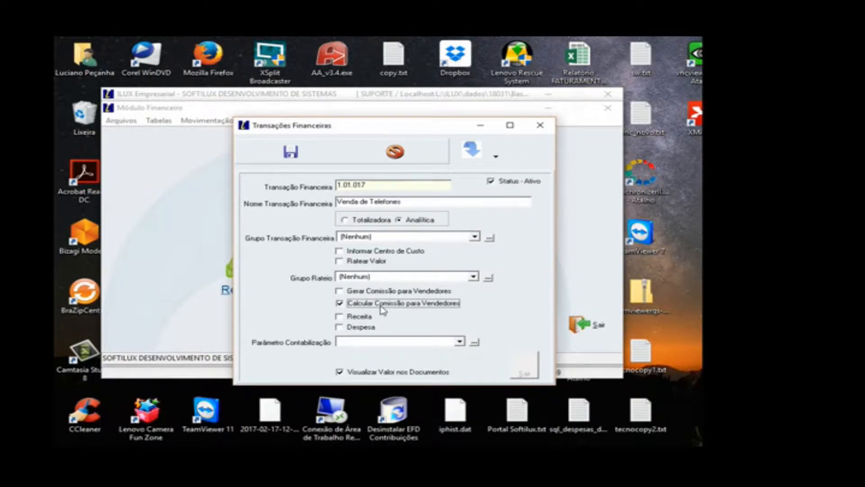
pyautogui.click(366, 318)
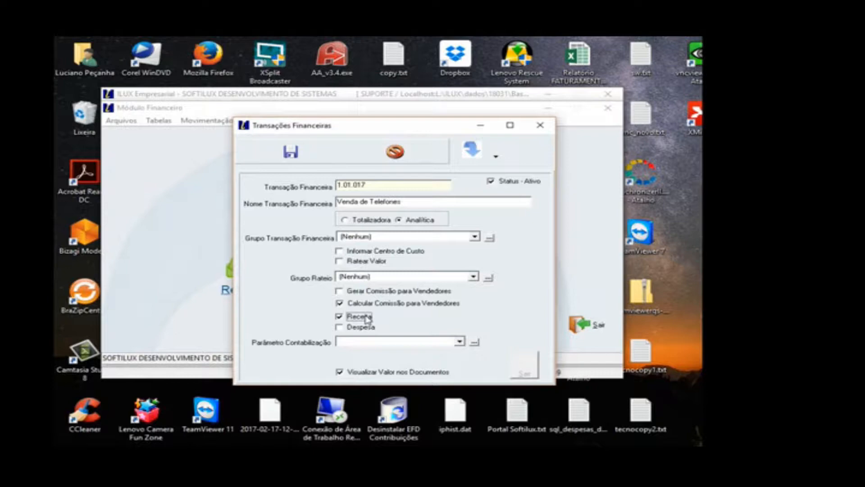
pyautogui.click(359, 343)
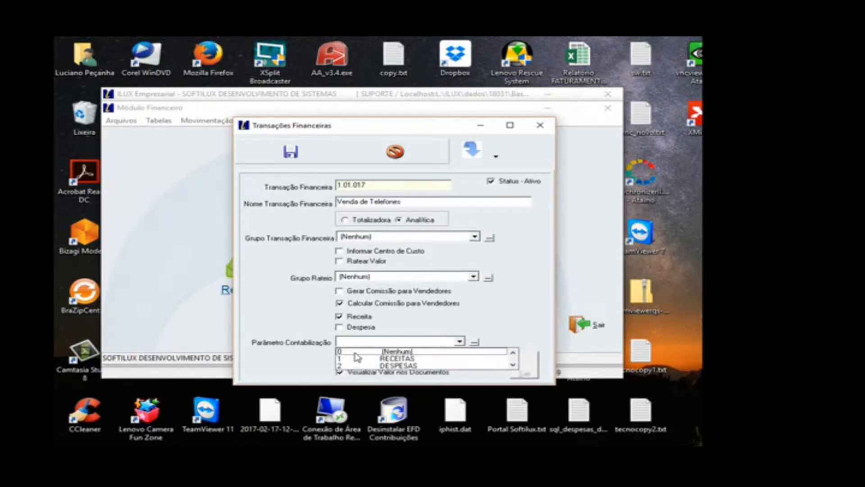
pyautogui.click(355, 352)
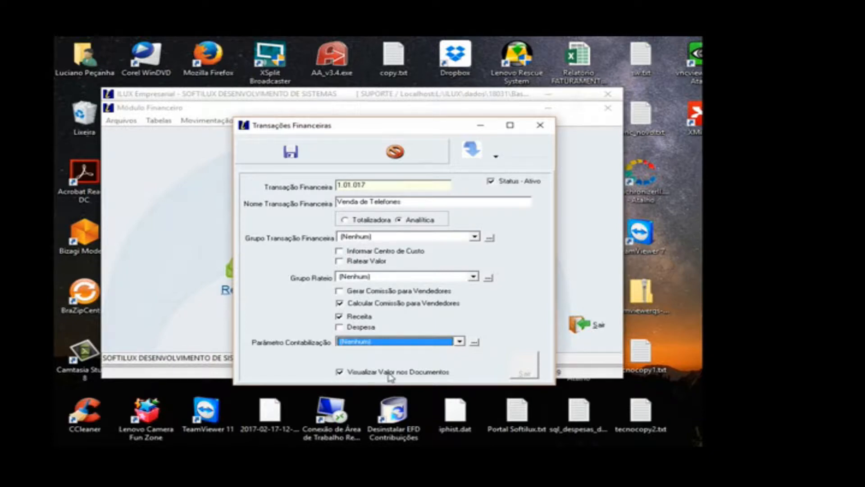
# Step: Keep Visualizar Valor nos Documentos enabled and save the new financial transaction
pyautogui.click(439, 376)
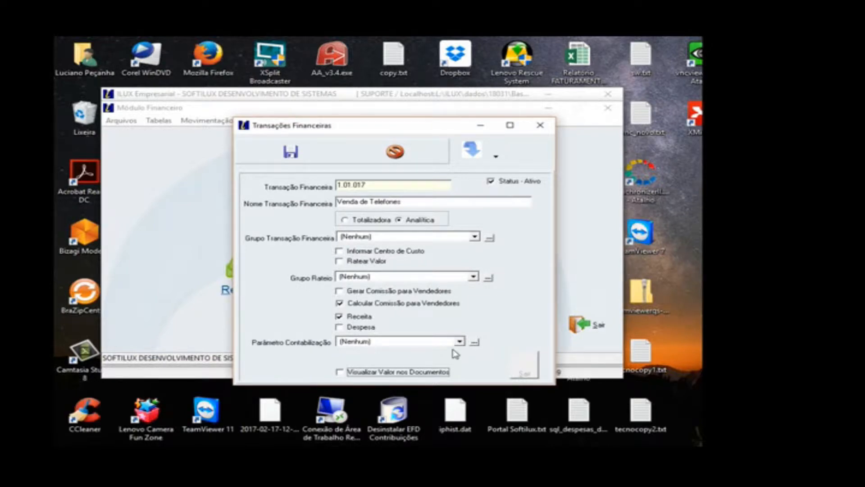
pyautogui.click(390, 375)
pyautogui.click(301, 161)
pyautogui.click(538, 308)
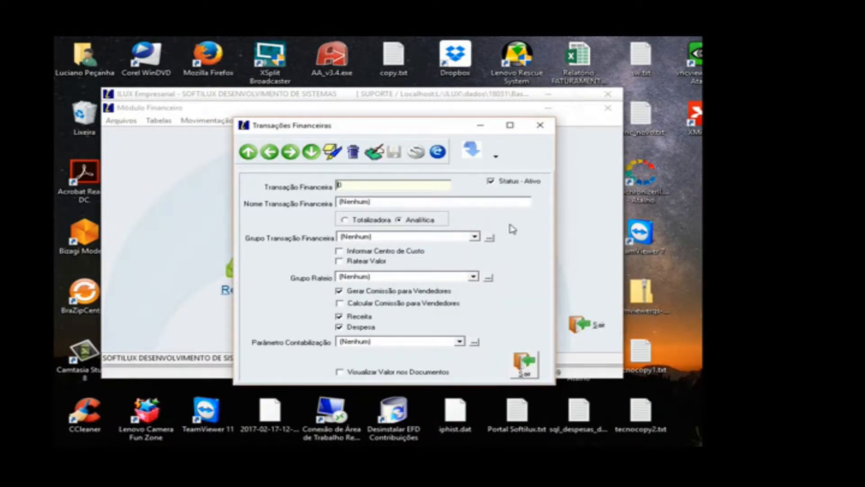
# Step: Open the grid view, select 1.01.017 Venda de Telefones and return to its record form
pyautogui.click(497, 157)
pyautogui.click(499, 181)
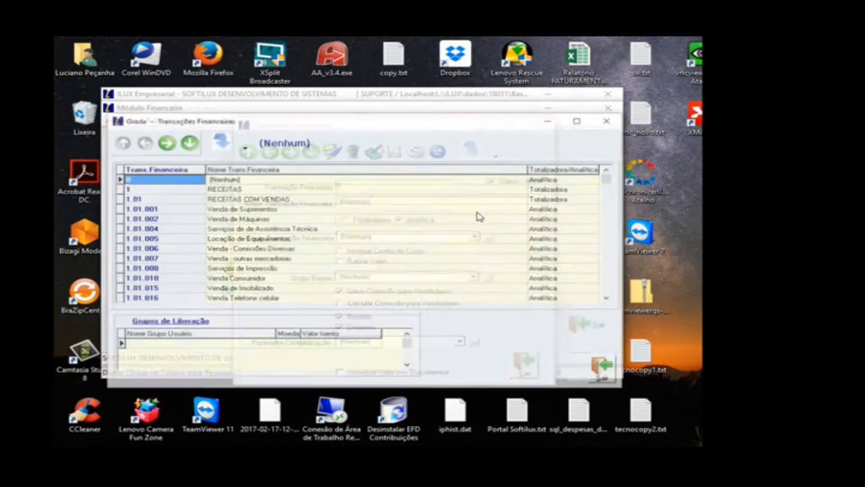
pyautogui.click(608, 299)
pyautogui.click(248, 299)
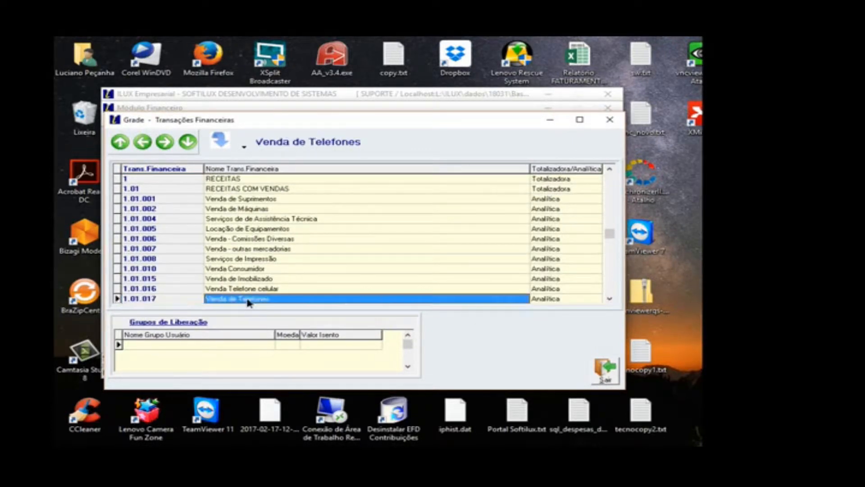
pyautogui.click(599, 377)
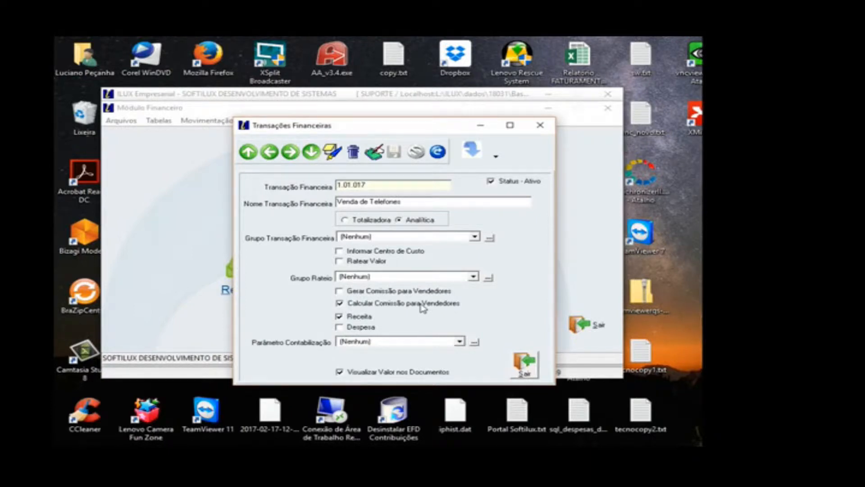
# Step: Reopen the grid view and open the column search for the transaction name and for the transaction code, closing each without searching
pyautogui.click(496, 155)
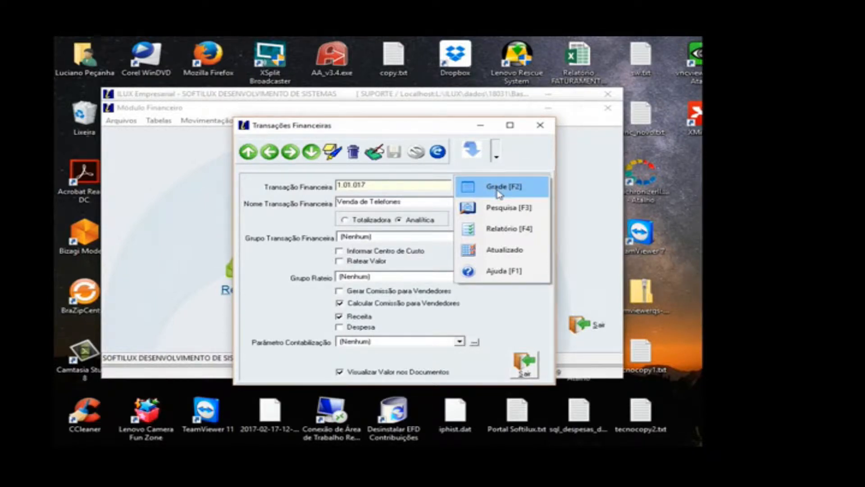
pyautogui.click(499, 192)
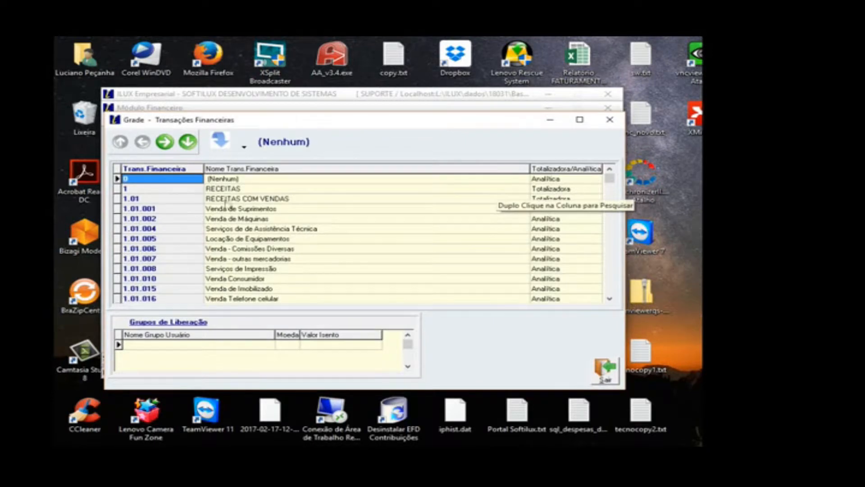
pyautogui.doubleClick(243, 228)
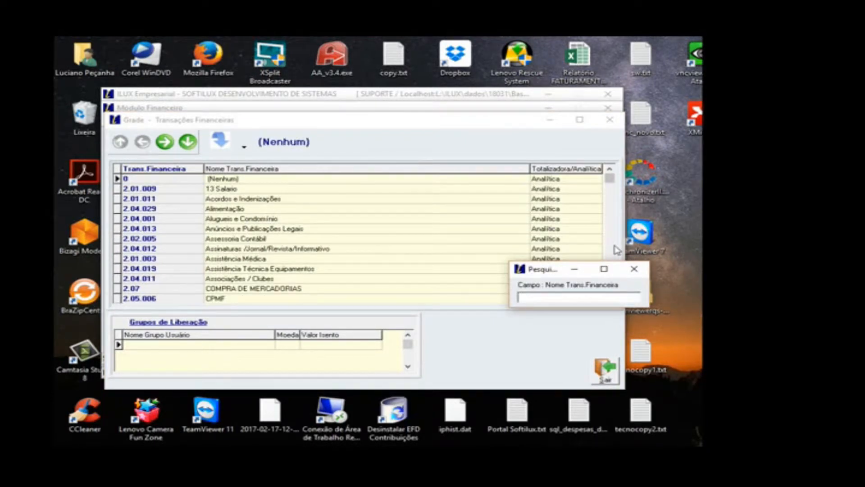
pyautogui.press('Escape')
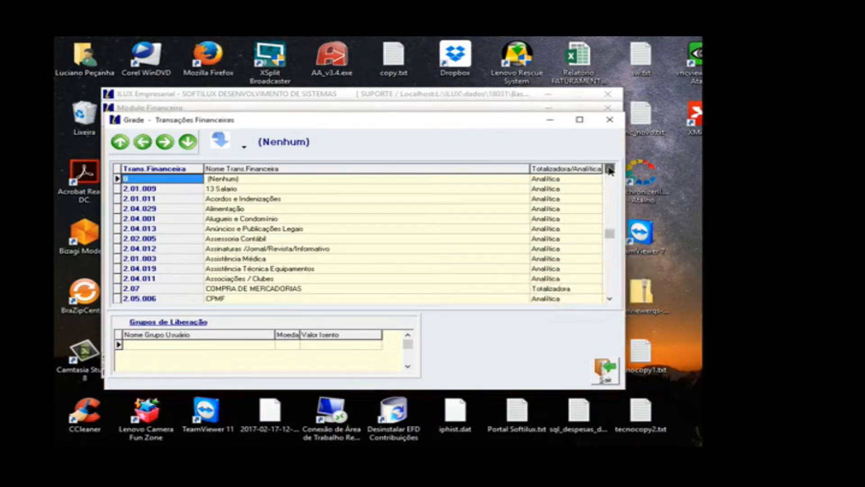
pyautogui.doubleClick(186, 202)
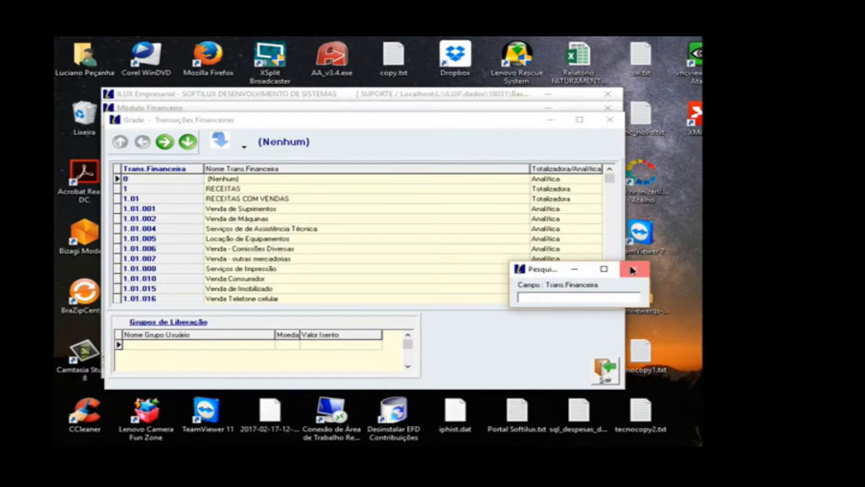
pyautogui.click(631, 270)
# Step: Browse the grid down to the totalizer 2 DESPESAS and select 2.01 DESPESAS COM PESSOAL
pyautogui.click(609, 298)
pyautogui.click(609, 298)
pyautogui.click(609, 298)
pyautogui.click(180, 201)
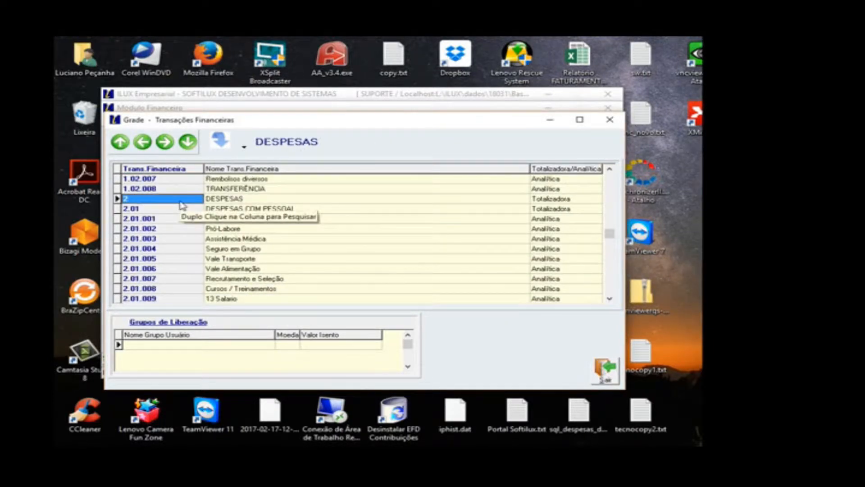
pyautogui.click(171, 209)
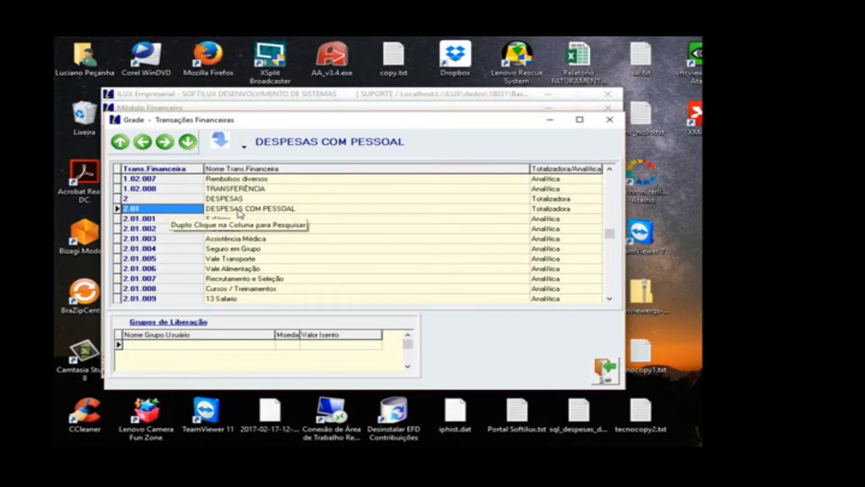
pyautogui.click(249, 210)
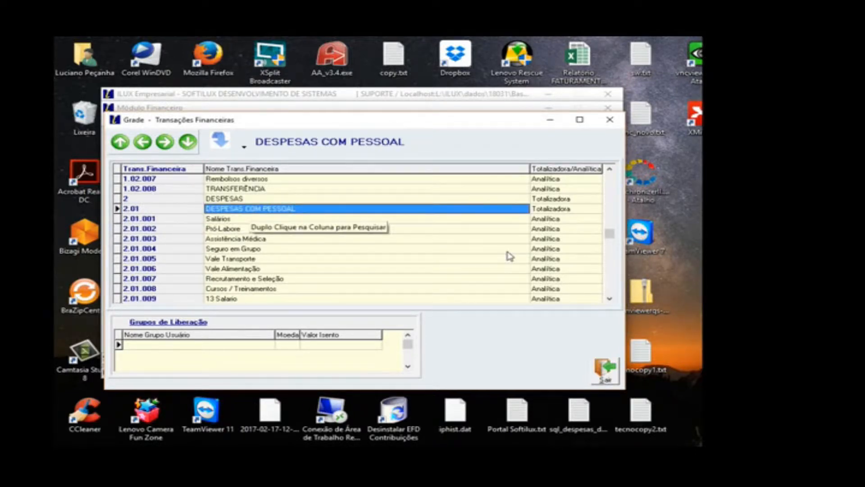
# Step: Review the remaining DESPESAS COM PESSOAL entries, including Vale Combustível and Comissões, and select 2.02 DESPESAS SERVIÇOS DE TERCEIROS
pyautogui.click(610, 299)
pyautogui.click(610, 299)
pyautogui.click(610, 299)
pyautogui.click(610, 300)
pyautogui.click(610, 299)
pyautogui.click(610, 299)
pyautogui.click(610, 299)
pyautogui.click(610, 299)
pyautogui.click(610, 299)
pyautogui.click(610, 299)
pyautogui.click(610, 299)
pyautogui.click(610, 299)
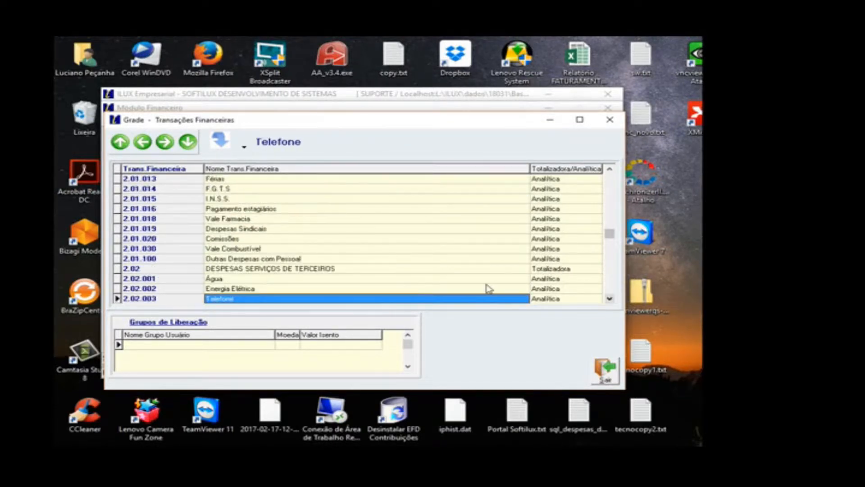
pyautogui.click(170, 247)
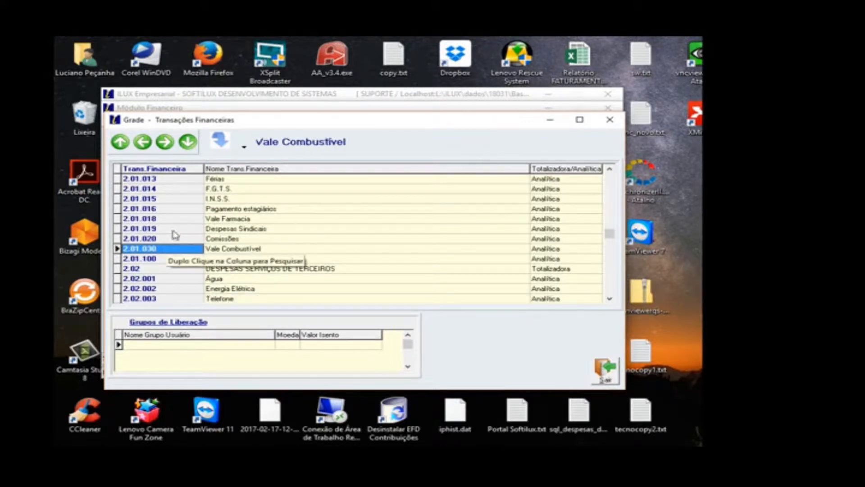
pyautogui.click(170, 238)
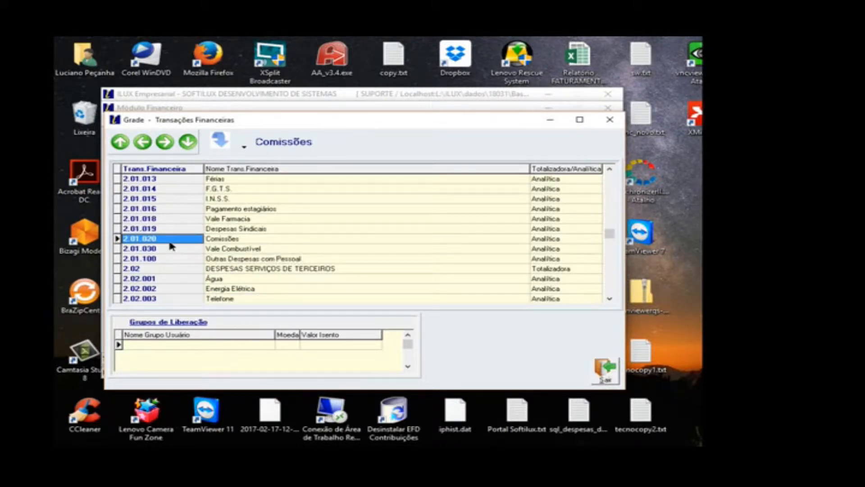
pyautogui.click(252, 269)
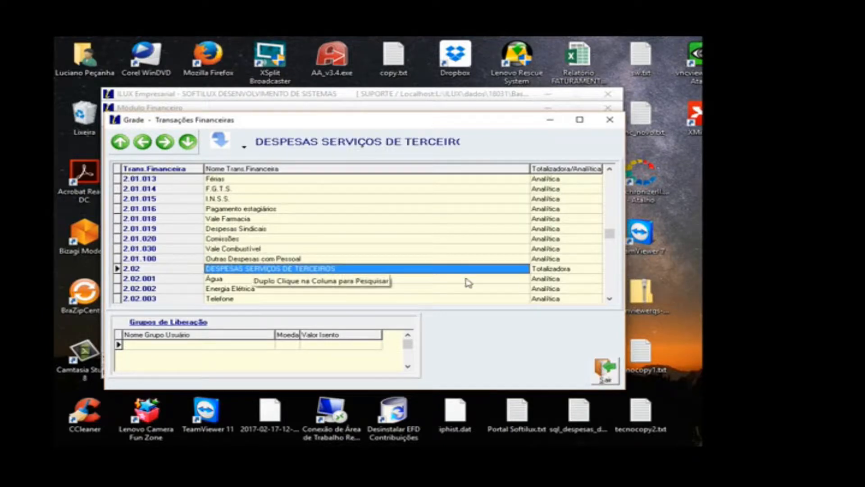
# Step: Review the entries under DESPESAS SERVIÇOS DE TERCEIROS, select 2.02.008 Desenvolvimento de Sistemas and return to its record form
pyautogui.click(610, 299)
pyautogui.click(230, 220)
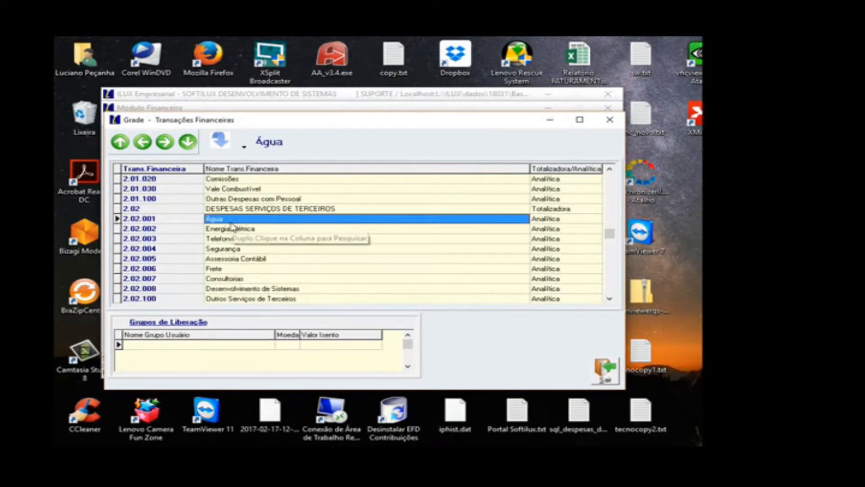
pyautogui.click(609, 299)
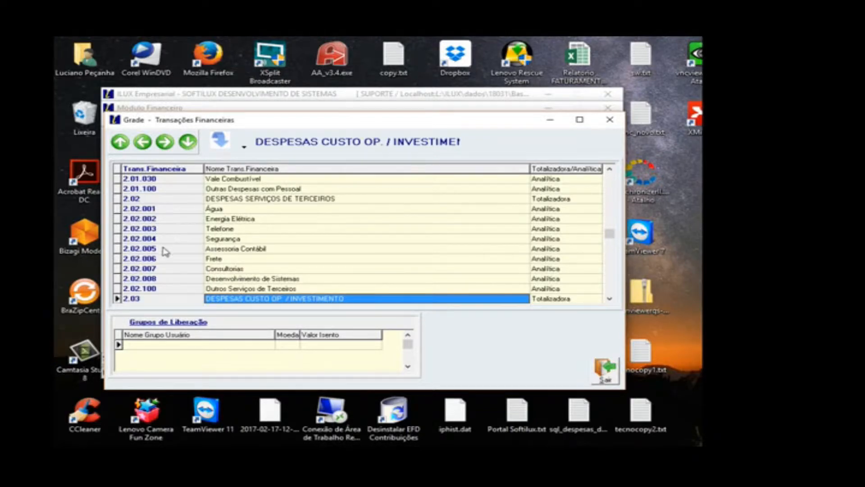
pyautogui.click(161, 279)
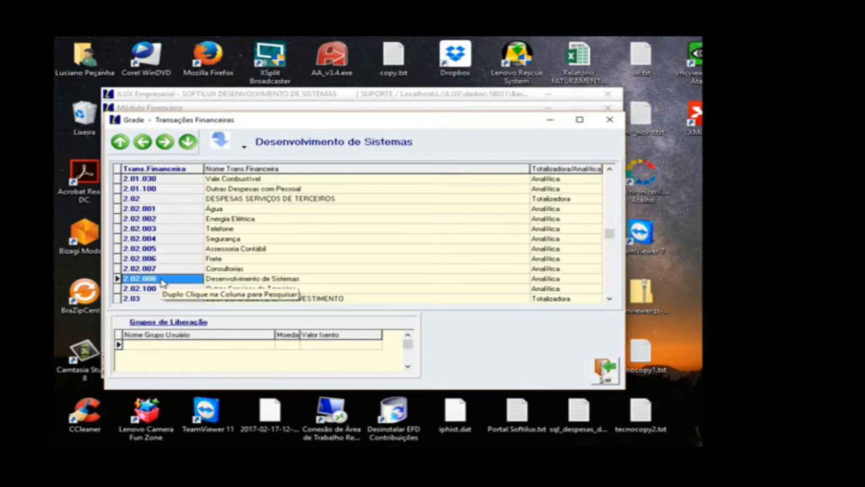
pyautogui.click(605, 369)
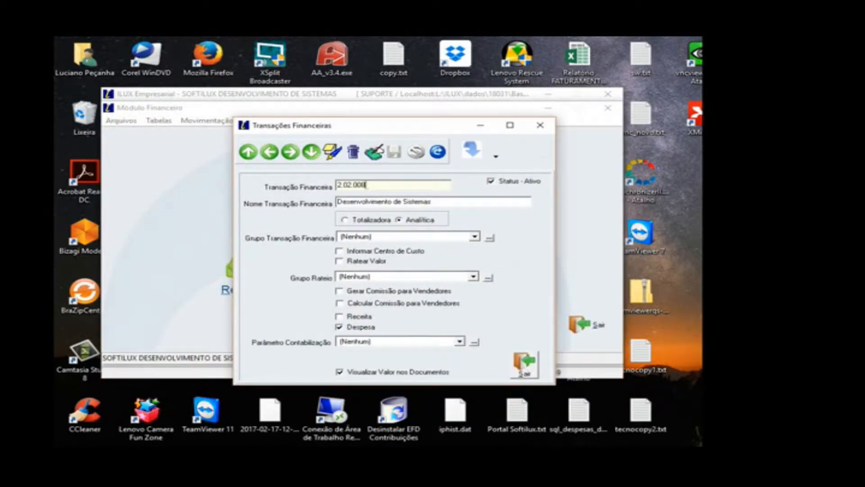
# Step: Copy the code of Desenvolvimento de Sistemas into a new financial transaction and change it to 2.02.009
pyautogui.moveTo(367, 185); pyautogui.dragTo(339, 186)
pyautogui.rightClick(342, 186)
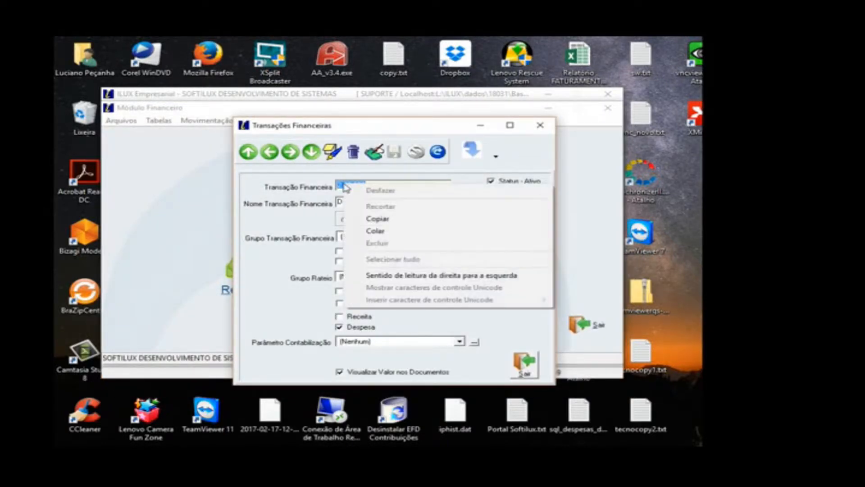
pyautogui.click(373, 221)
pyautogui.click(333, 153)
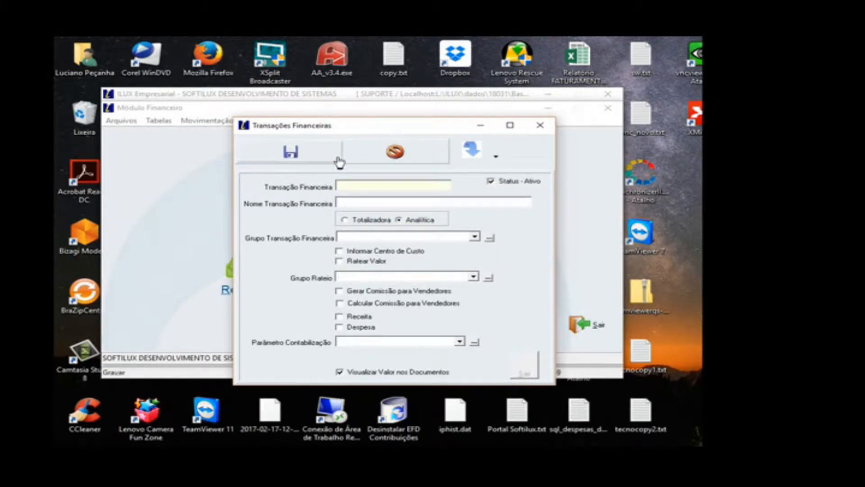
pyautogui.rightClick(346, 183)
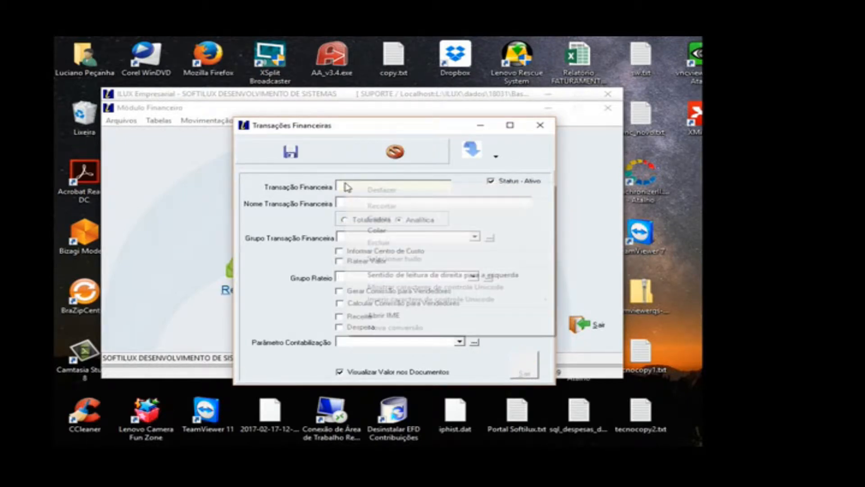
pyautogui.click(376, 230)
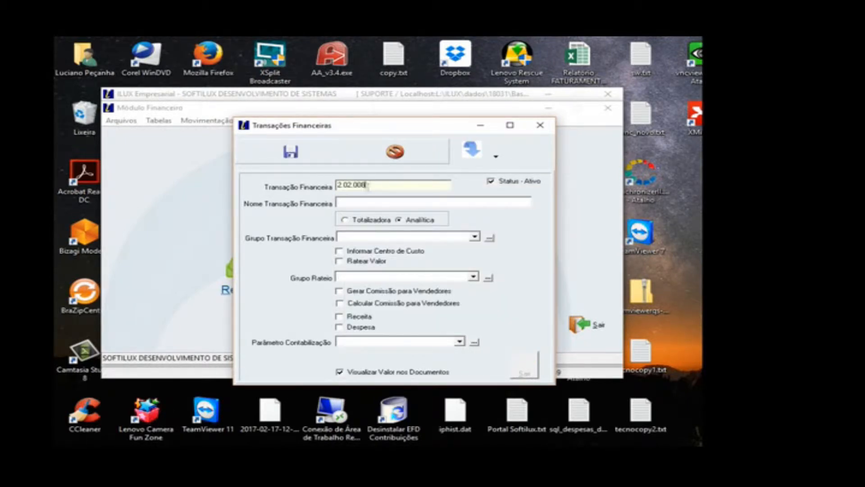
pyautogui.moveTo(366, 184); pyautogui.dragTo(361, 188)
pyautogui.write('9')
# Step: Name the new transaction Serviços de Internet and assign it to the transaction group DESPESAS ADMINISTRATIVAS
pyautogui.click(361, 205)
pyautogui.write('Serviços de Internet')
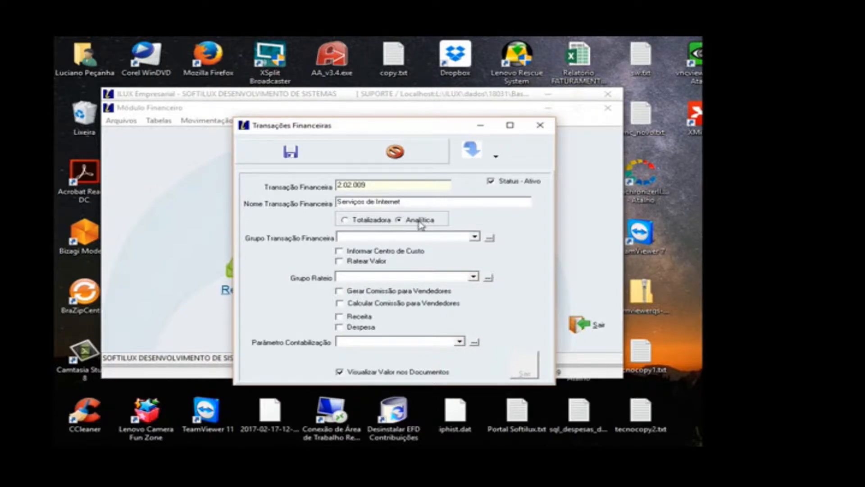
pyautogui.click(409, 239)
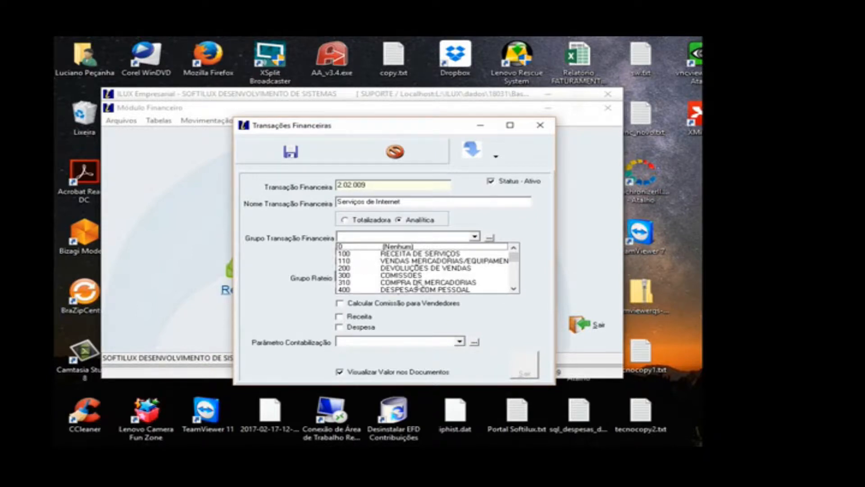
pyautogui.click(513, 290)
pyautogui.click(513, 290)
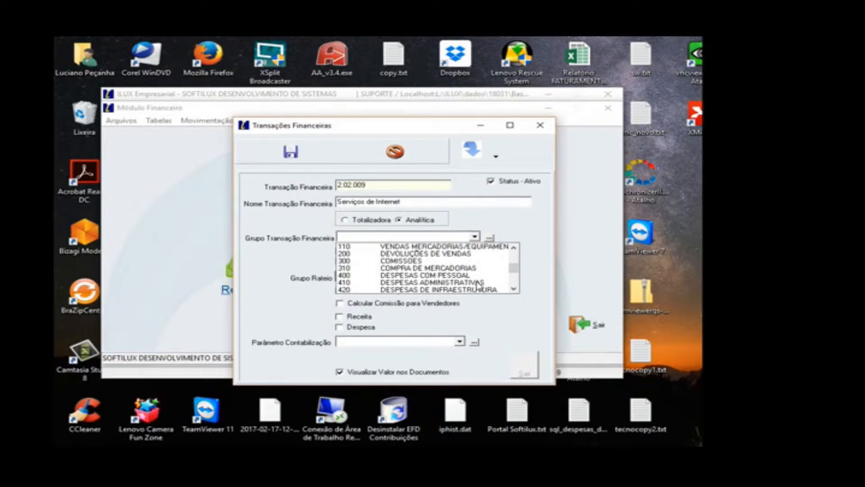
pyautogui.scroll(-1, 478, 284)
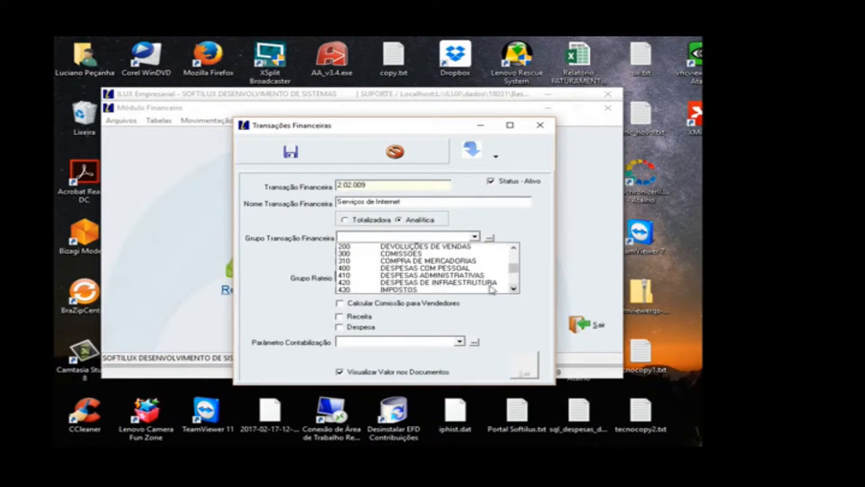
pyautogui.click(464, 276)
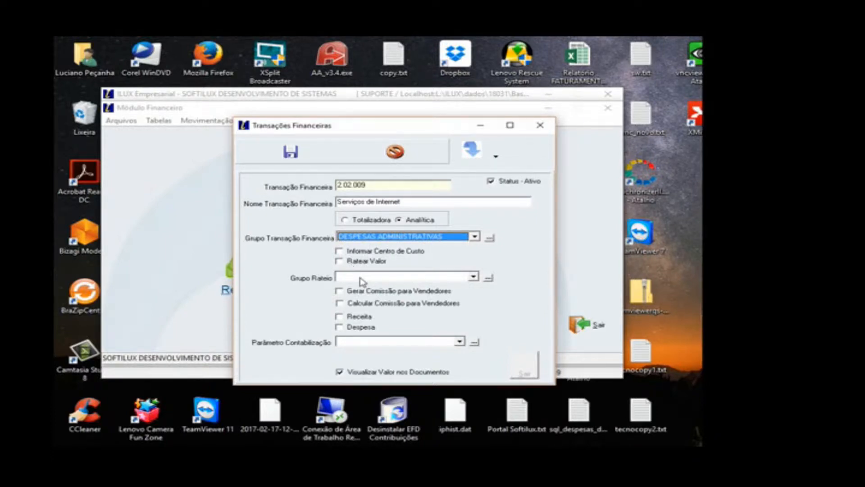
# Step: Enable Ratear Valor for the new transaction and set its Grupo Rateio to INFRAESTRUTURA
pyautogui.click(361, 279)
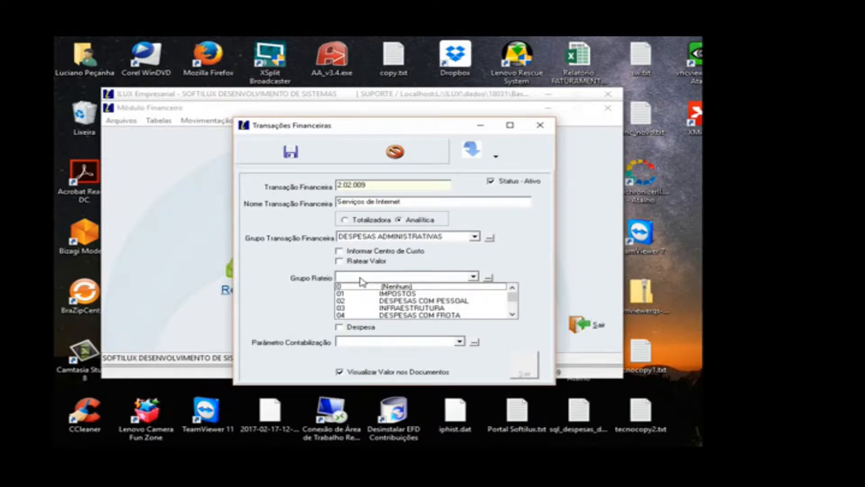
pyautogui.click(357, 262)
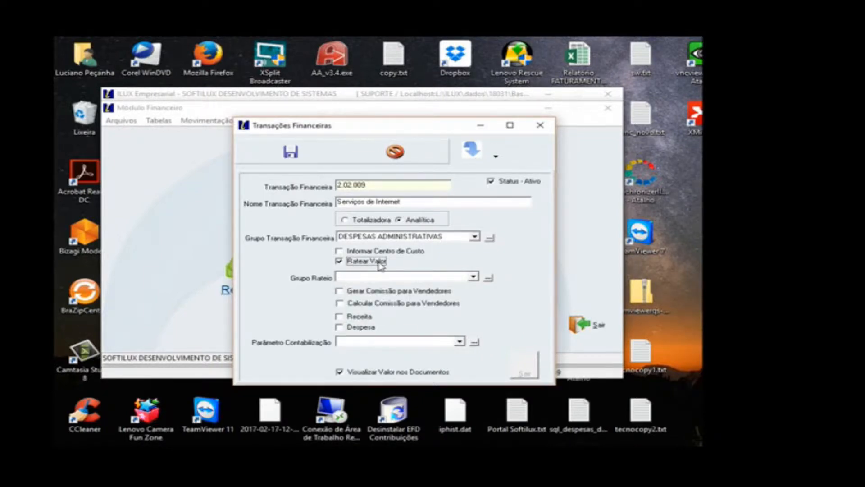
pyautogui.click(381, 277)
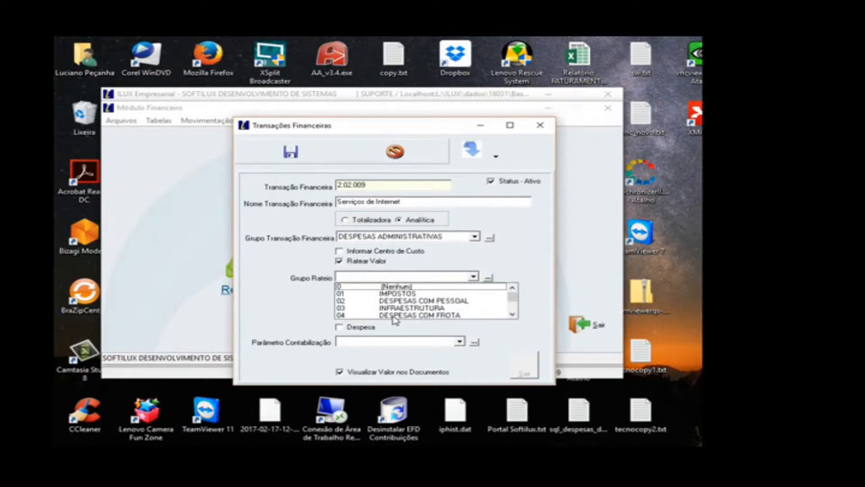
pyautogui.click(403, 308)
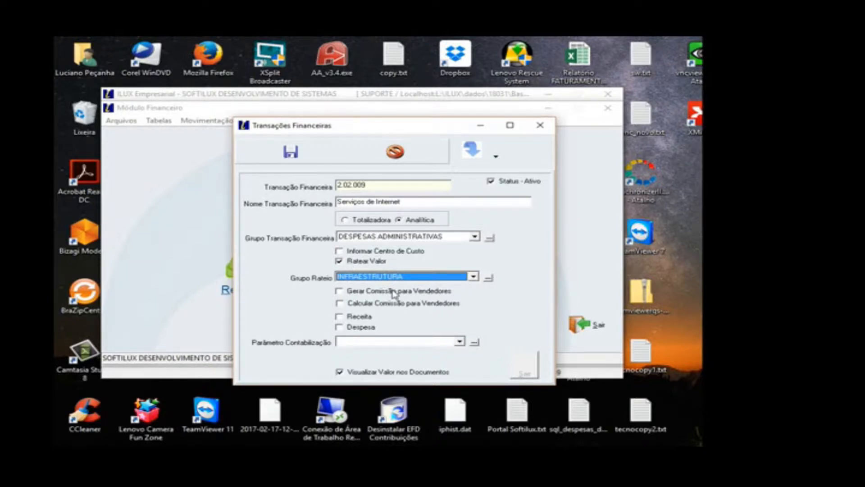
# Step: Mark the transaction as Despesa, set Parâmetro Contabilização to (Nenhum) and save the record
pyautogui.click(363, 327)
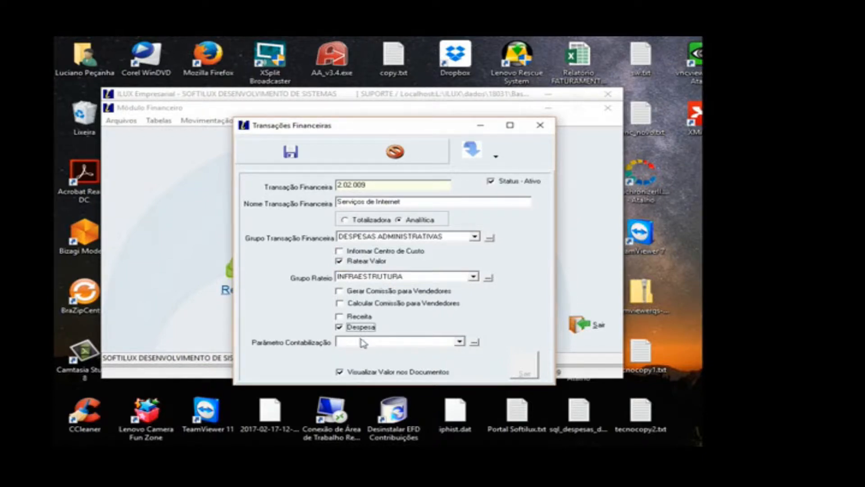
pyautogui.click(363, 342)
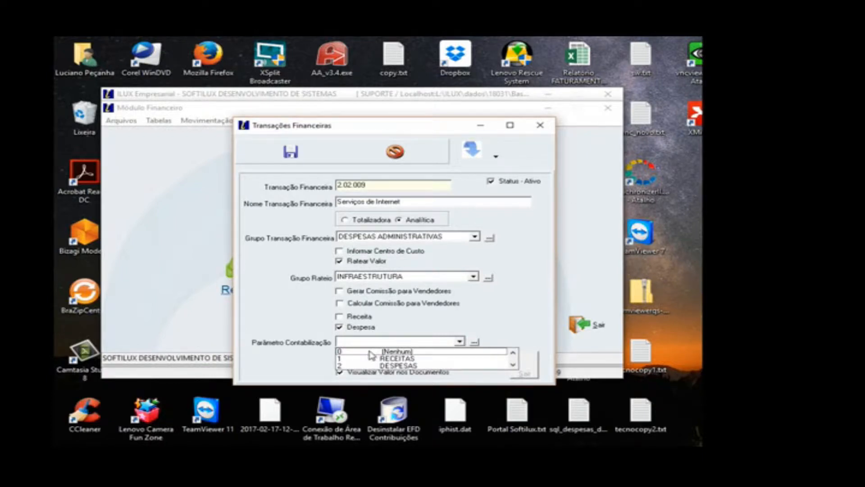
pyautogui.click(369, 351)
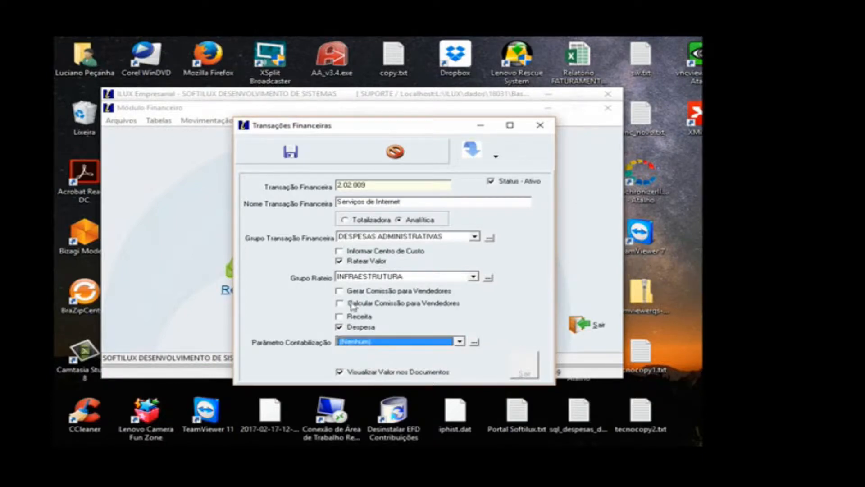
pyautogui.click(290, 153)
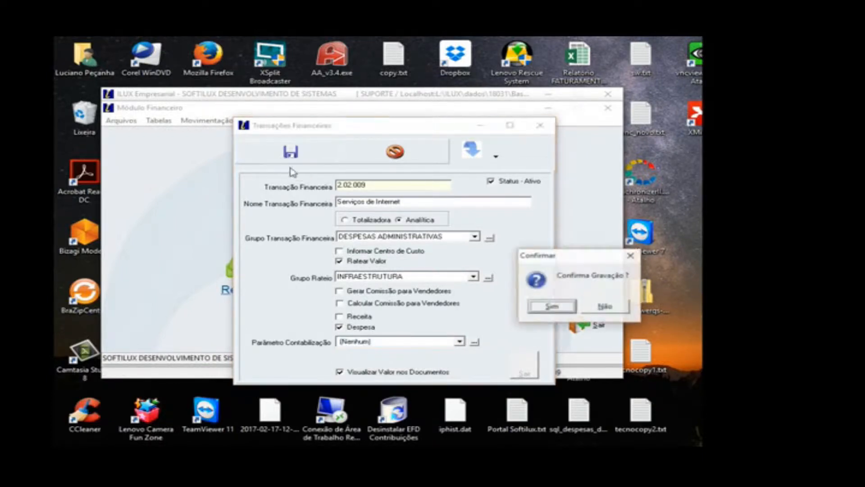
pyautogui.click(552, 306)
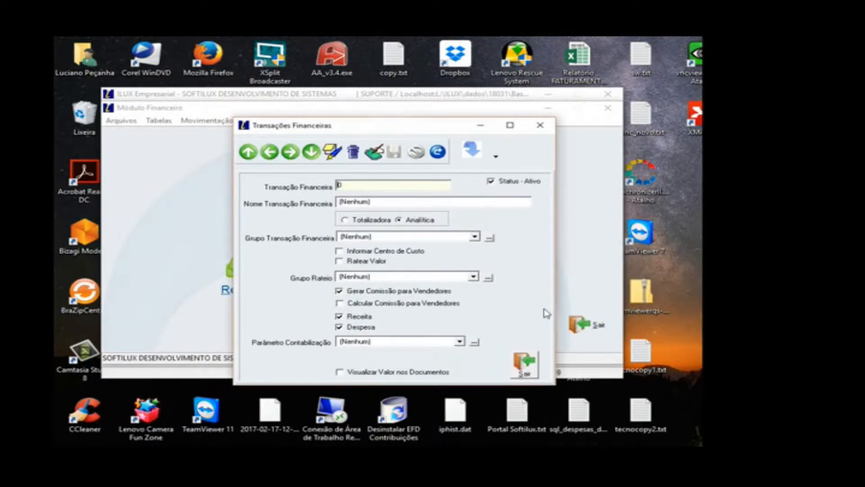
# Step: Search the transaction grid by name for "serv", select Serviços de Internet and return to its record form
pyautogui.click(496, 156)
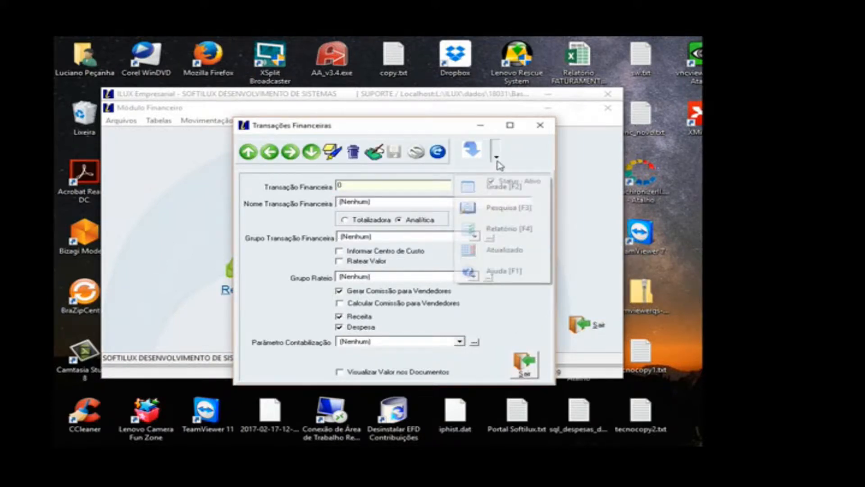
pyautogui.click(500, 190)
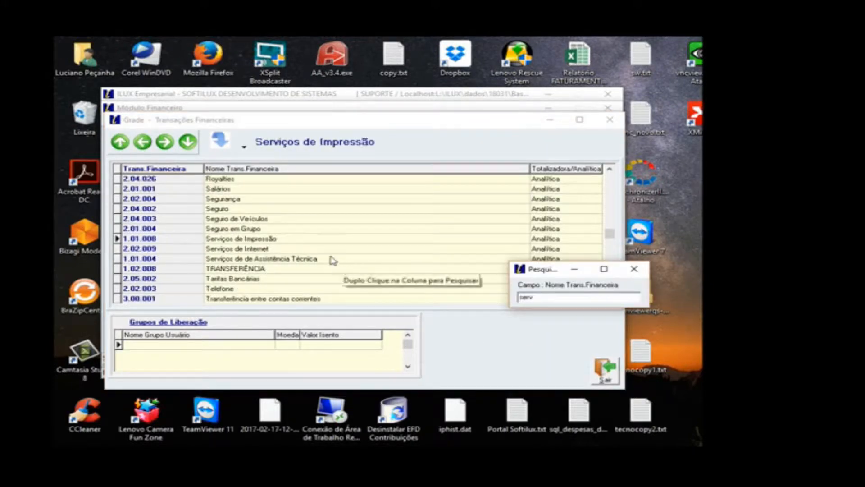
pyautogui.click(292, 249)
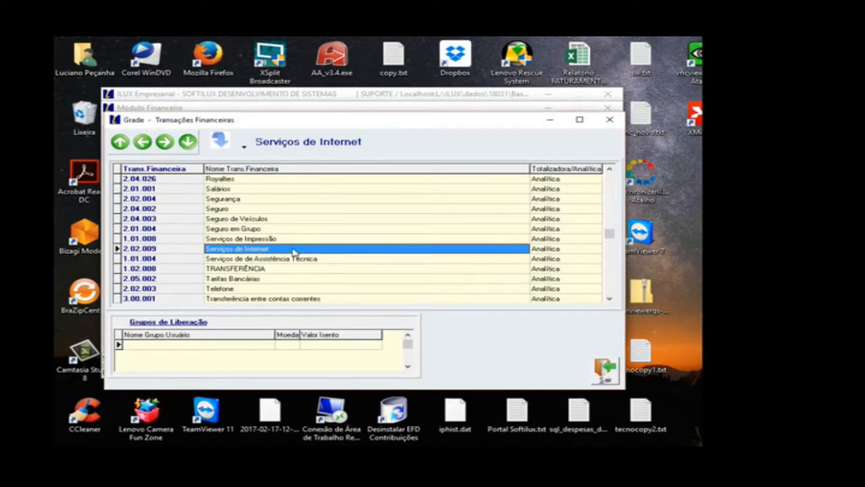
pyautogui.click(606, 371)
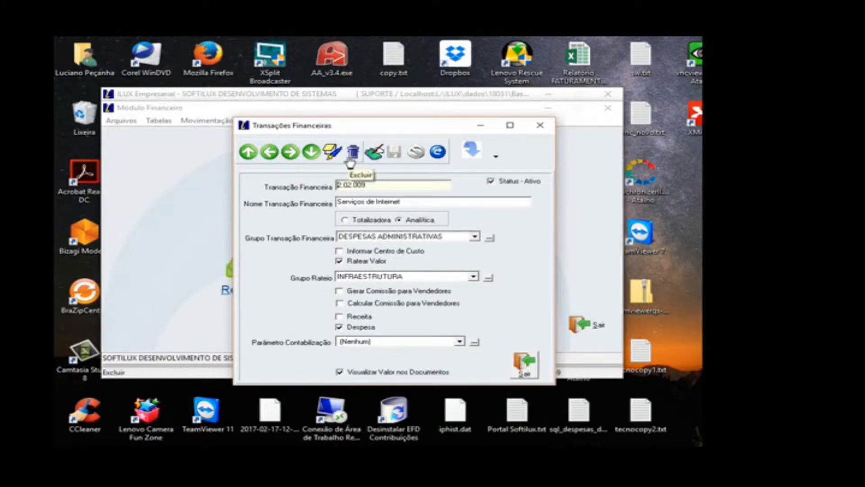
# Step: Edit the Serviços de Internet transaction to clear its Ativo status and save the change
pyautogui.click(373, 152)
pyautogui.click(491, 182)
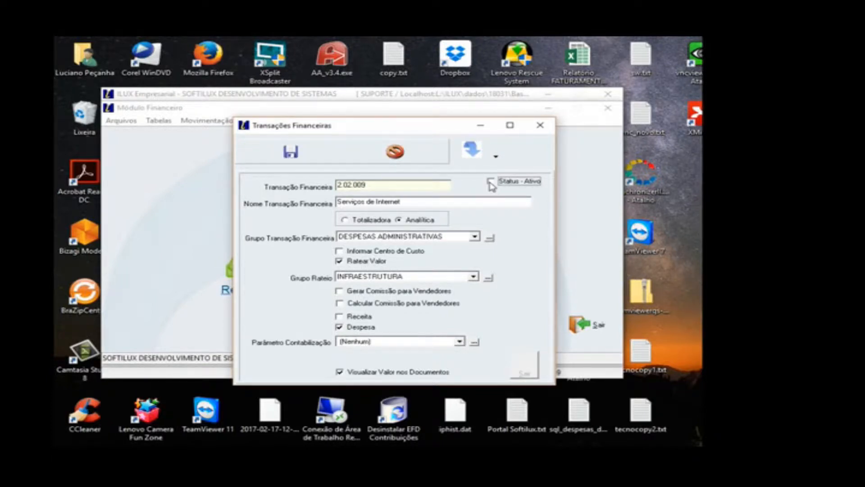
pyautogui.click(327, 162)
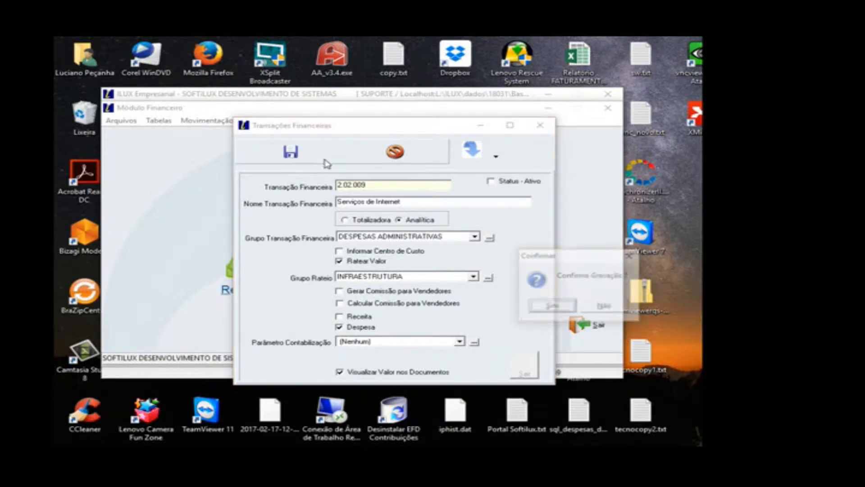
pyautogui.click(546, 306)
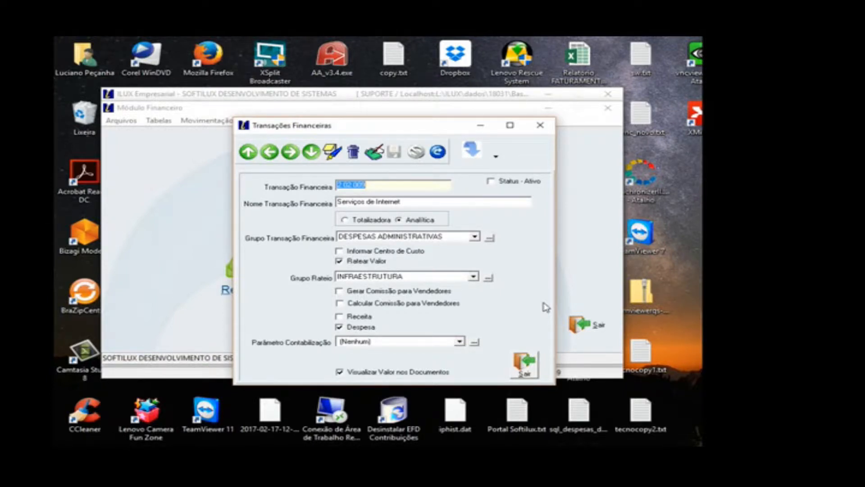
# Step: Close the financial transactions form and open the Grupo de Transações Financeiras registry
pyautogui.click(527, 368)
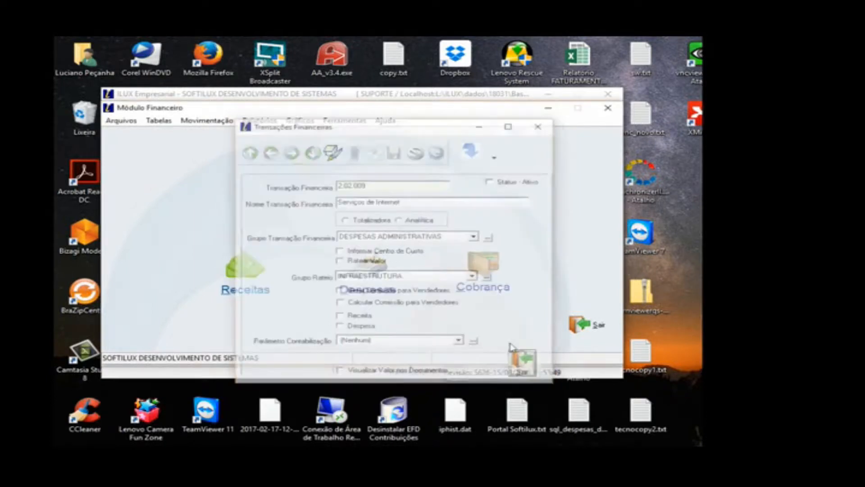
pyautogui.click(166, 123)
pyautogui.moveTo(195, 210)
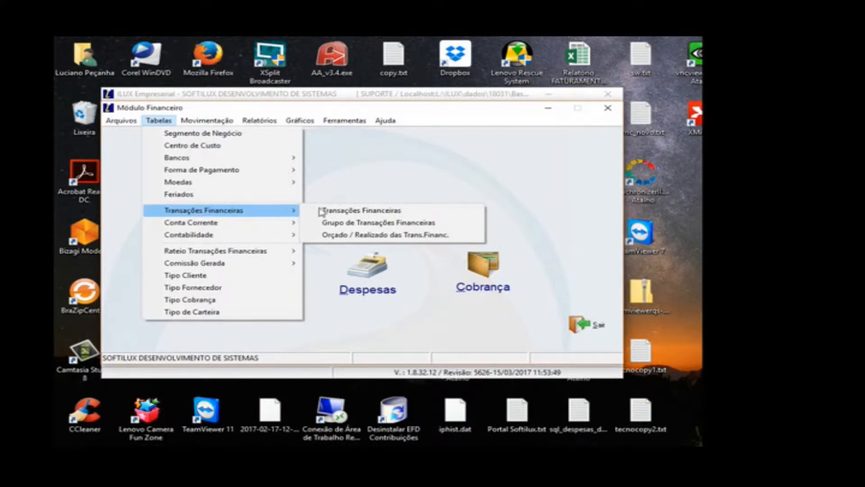
pyautogui.click(368, 226)
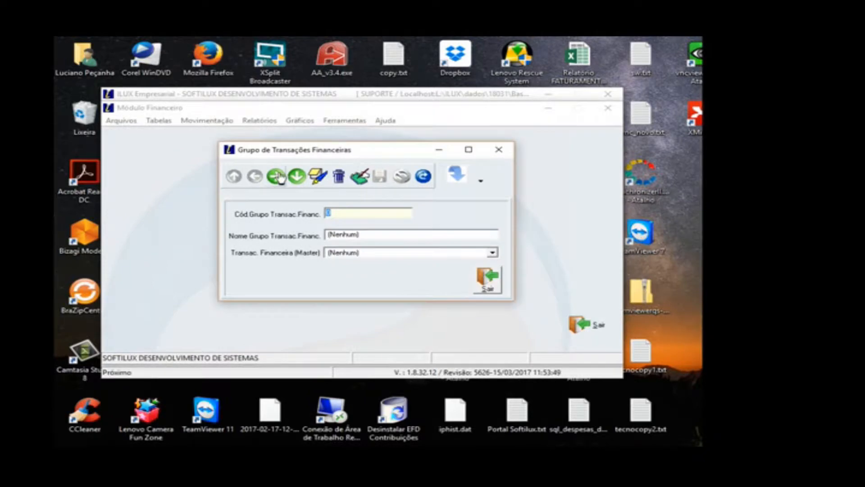
# Step: Browse the transaction group records from RECEITA DE SERVIÇOS through RECEITAS FINANCEIRAS, examining each group's master transaction
pyautogui.click(274, 178)
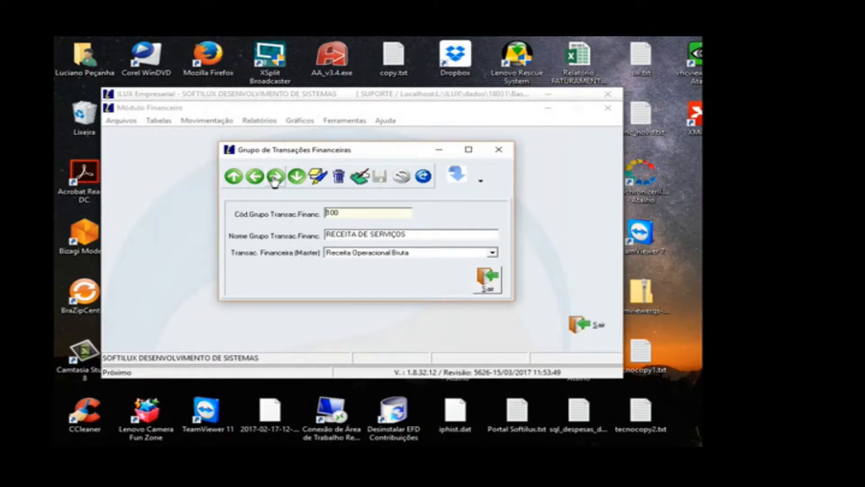
pyautogui.click(274, 180)
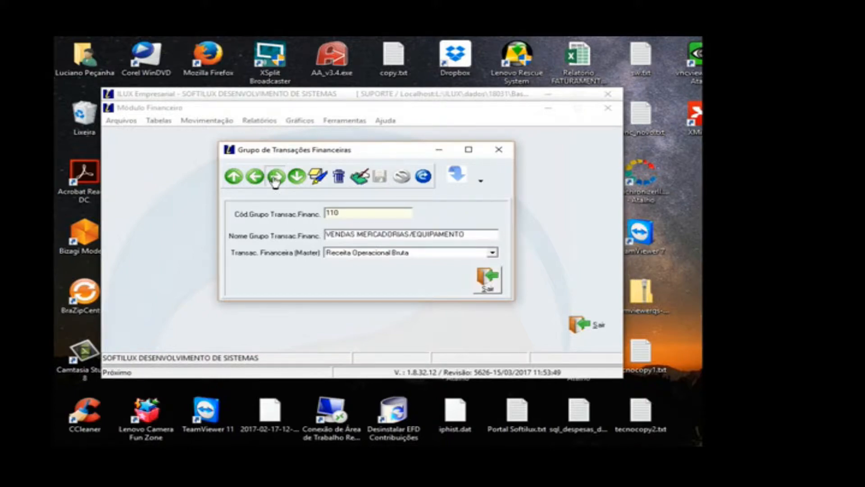
pyautogui.click(274, 180)
pyautogui.click(274, 180)
pyautogui.click(274, 180)
pyautogui.click(274, 181)
pyautogui.click(274, 180)
pyautogui.click(275, 180)
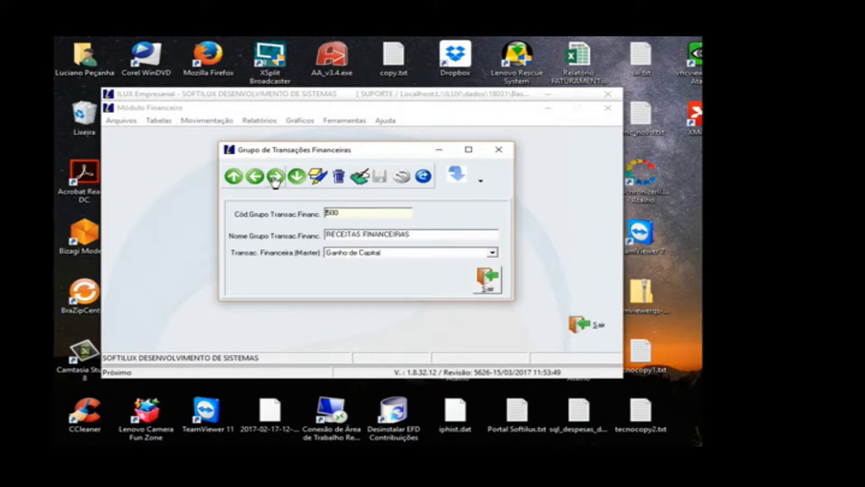
# Step: Browse the transaction groups forward to COMPRA DE VEICULOS and back to DESPESAS ADMINISTRATIVAS, examining each group's master transaction
pyautogui.click(275, 181)
pyautogui.click(274, 180)
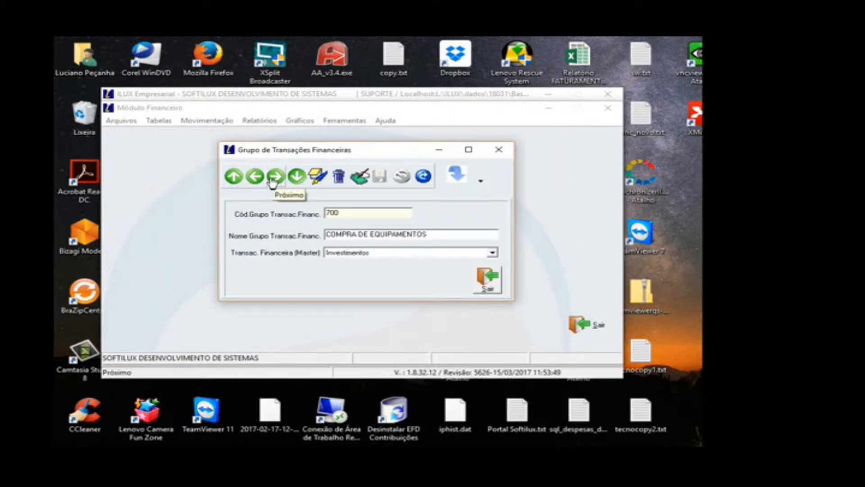
pyautogui.click(275, 180)
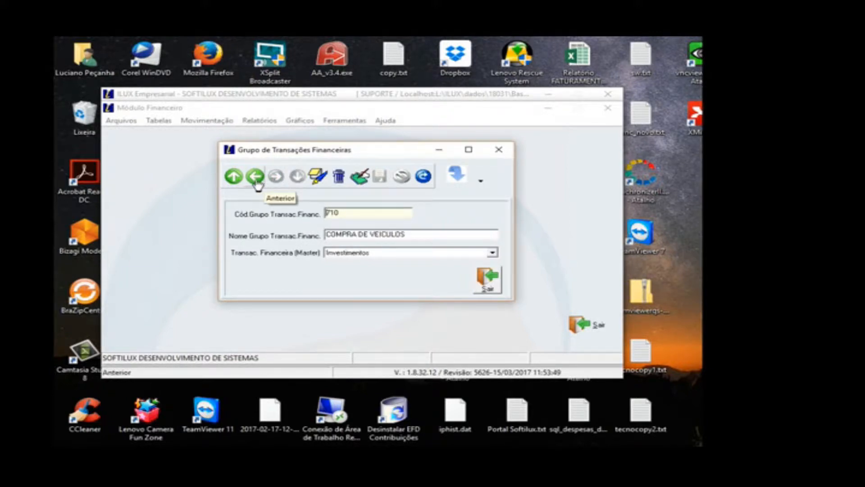
pyautogui.click(255, 180)
pyautogui.click(255, 181)
pyautogui.click(255, 180)
pyautogui.click(257, 180)
pyautogui.click(256, 180)
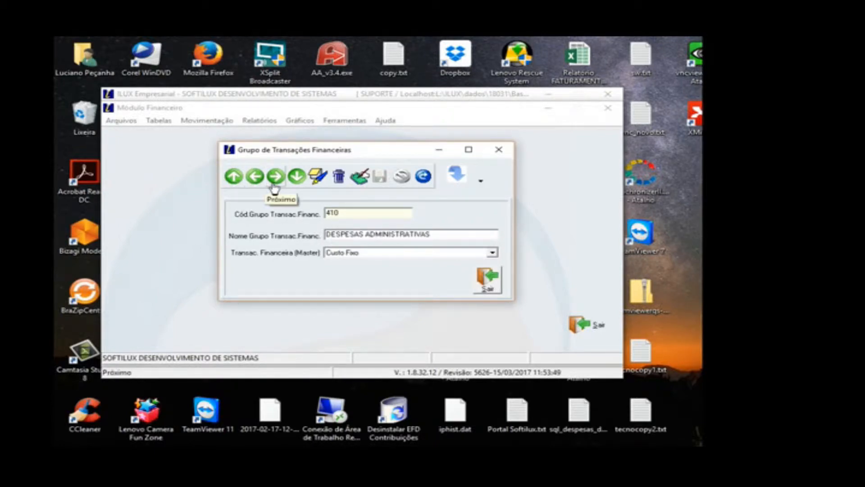
pyautogui.click(275, 177)
pyautogui.click(255, 176)
# Step: Review the available master transactions for the DESPESAS ADMINISTRATIVAS group, keeping Custo Fixo selected
pyautogui.click(348, 253)
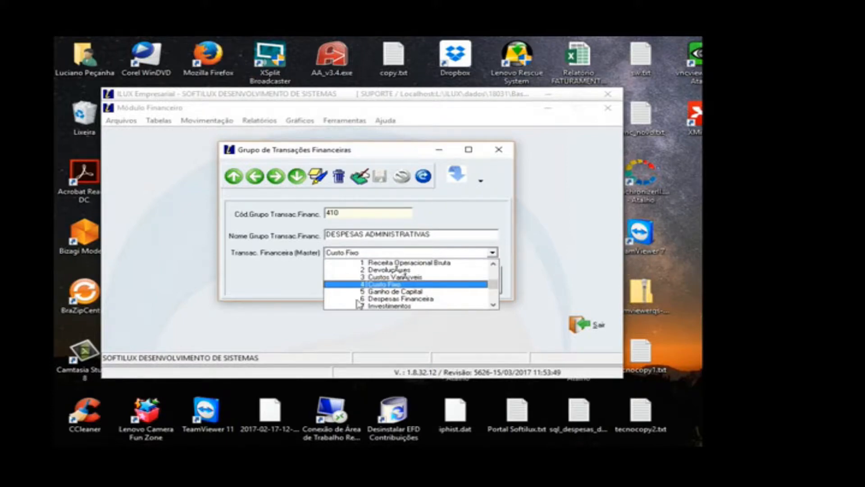
pyautogui.click(494, 264)
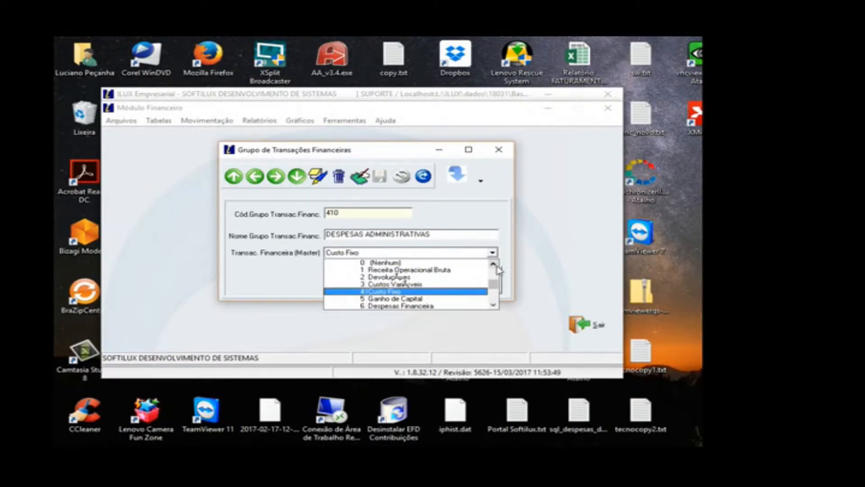
pyautogui.click(494, 305)
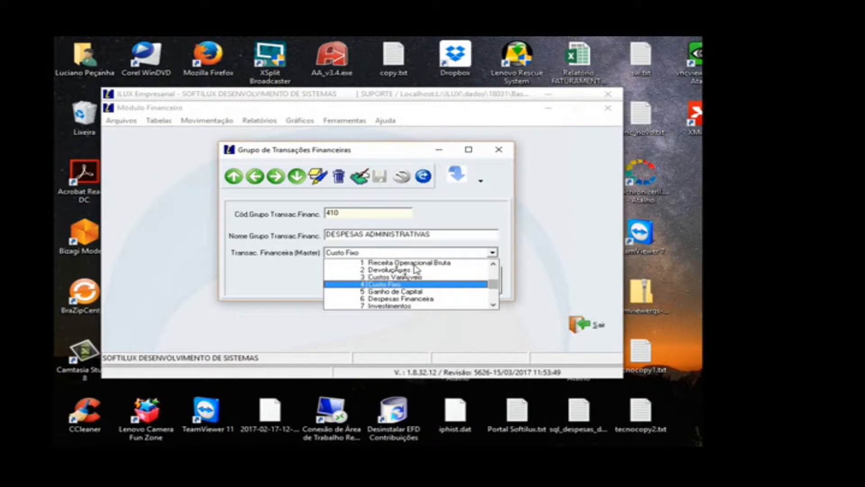
pyautogui.click(494, 263)
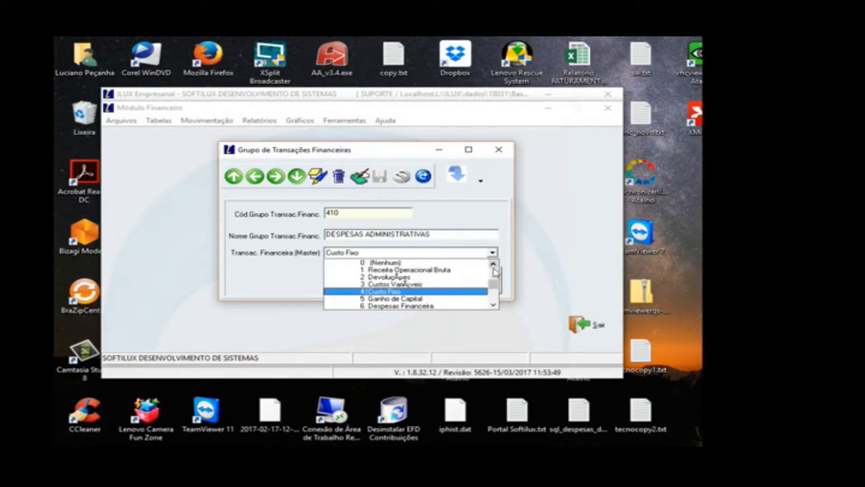
pyautogui.click(398, 294)
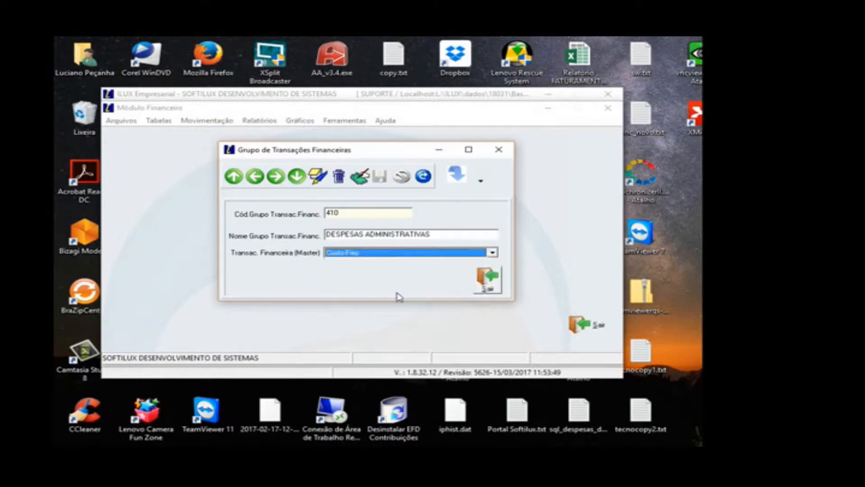
# Step: Close the transaction groups form and open the Transações Financeiras registry
pyautogui.click(485, 287)
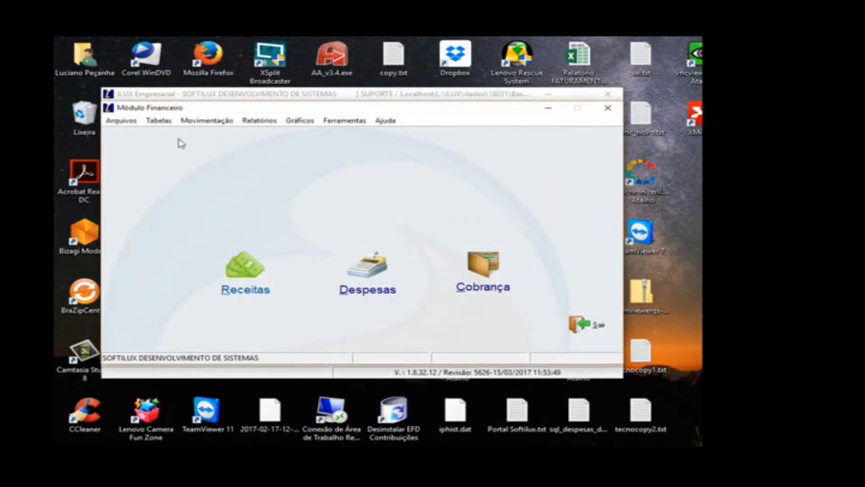
pyautogui.click(169, 125)
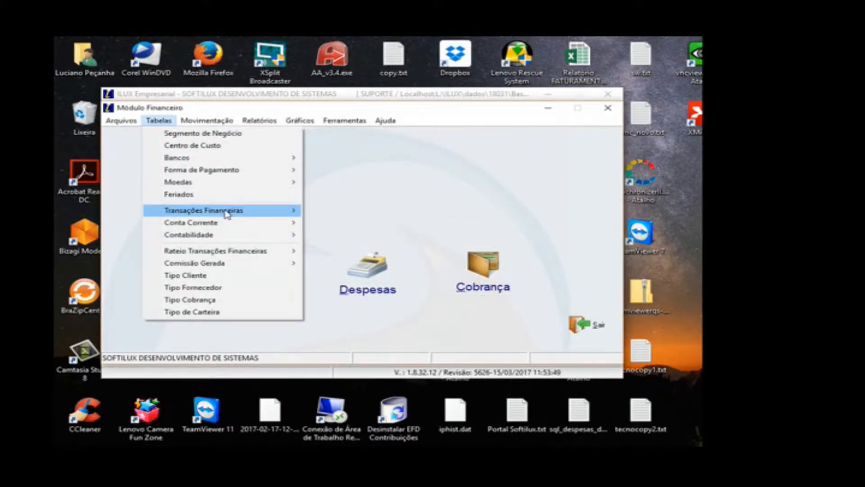
pyautogui.moveTo(226, 215)
pyautogui.click(333, 213)
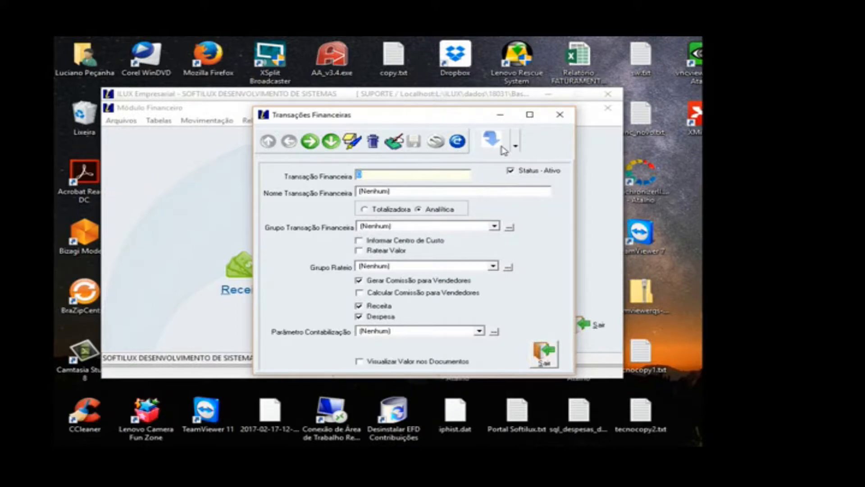
# Step: Find Assessoria Contábil (2.02.005) in the financial transactions grid and bring it up in the record form
pyautogui.click(501, 147)
pyautogui.click(609, 294)
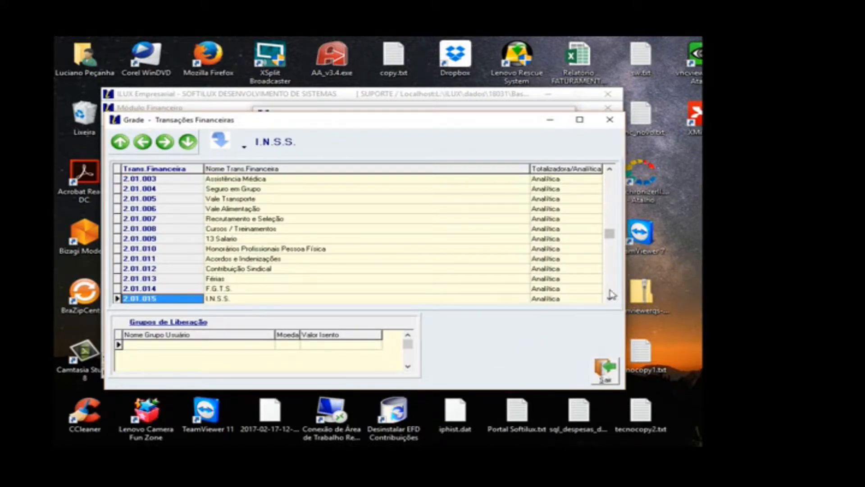
pyautogui.click(611, 293)
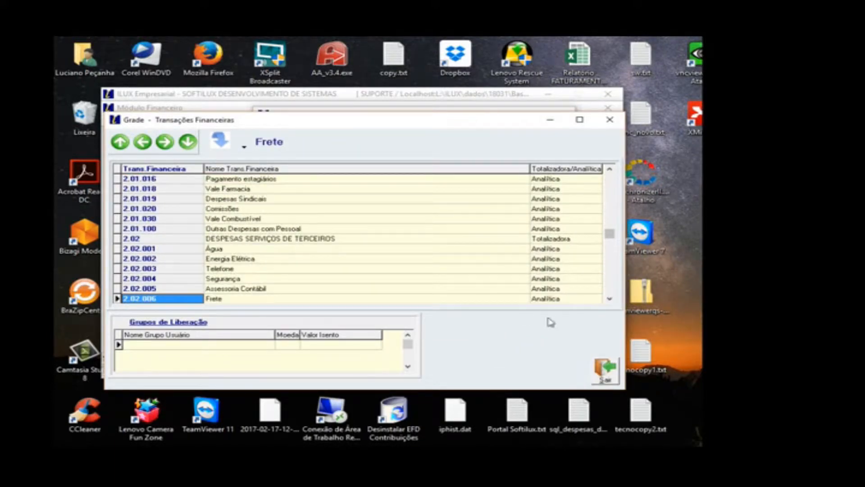
pyautogui.click(318, 289)
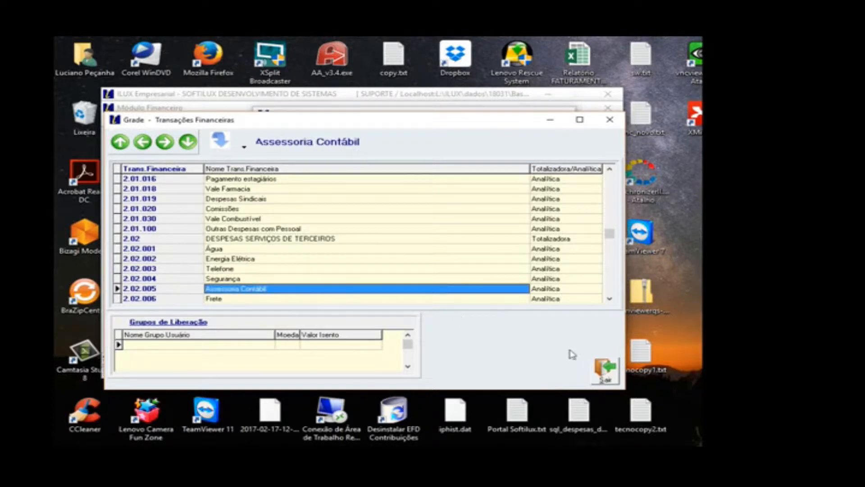
pyautogui.click(603, 371)
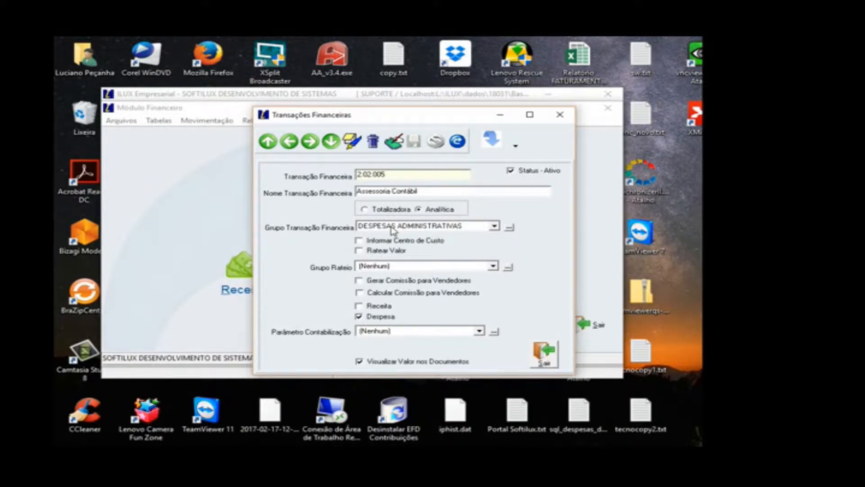
pyautogui.press('Tab')
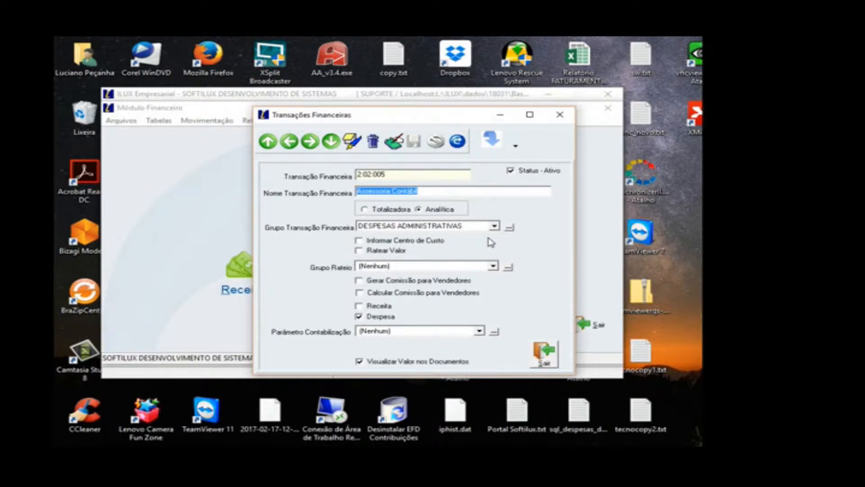
# Step: Close the financial transactions form and bring up the RECEITA DE SERVIÇOS record in the Grupo de Transações Financeiras registry
pyautogui.click(542, 356)
pyautogui.click(165, 122)
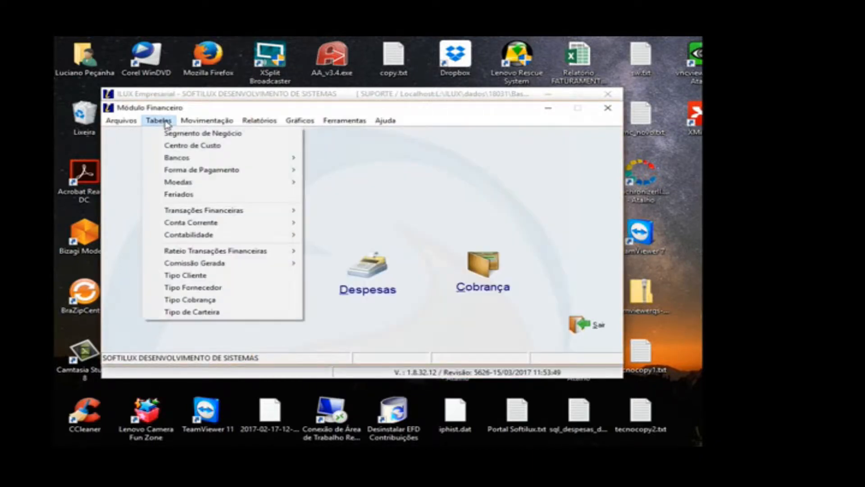
pyautogui.moveTo(213, 212)
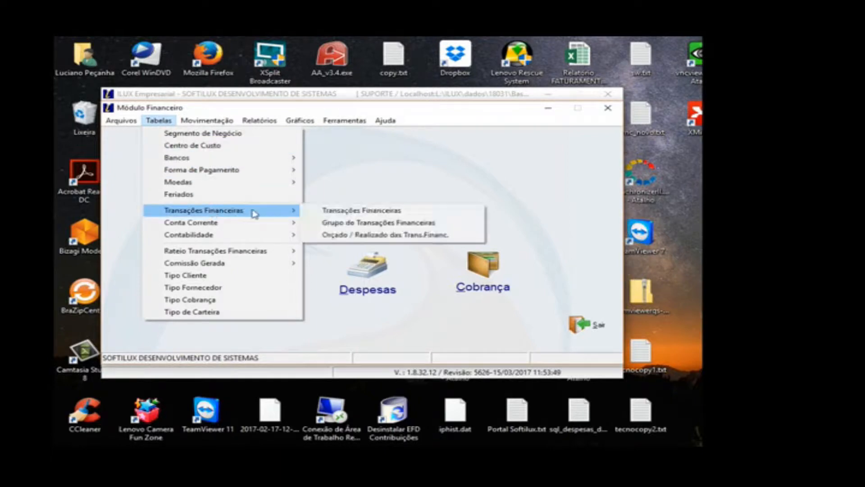
pyautogui.click(342, 223)
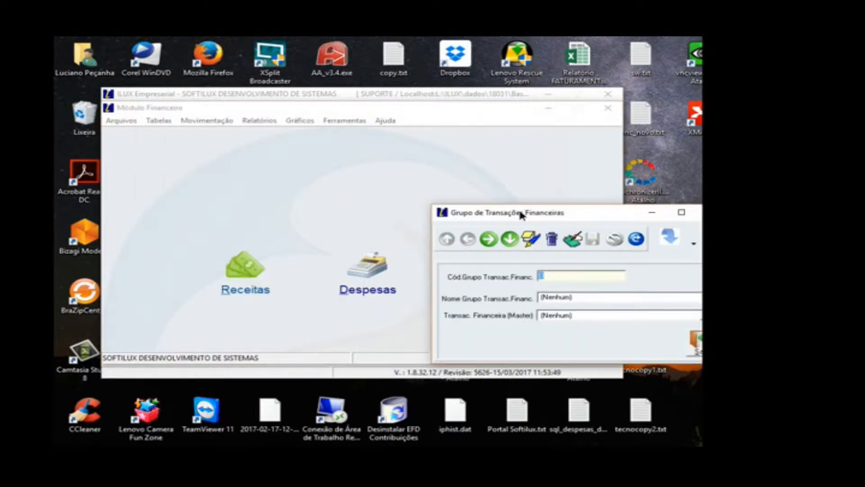
pyautogui.moveTo(518, 207); pyautogui.dragTo(335, 119)
pyautogui.click(298, 150)
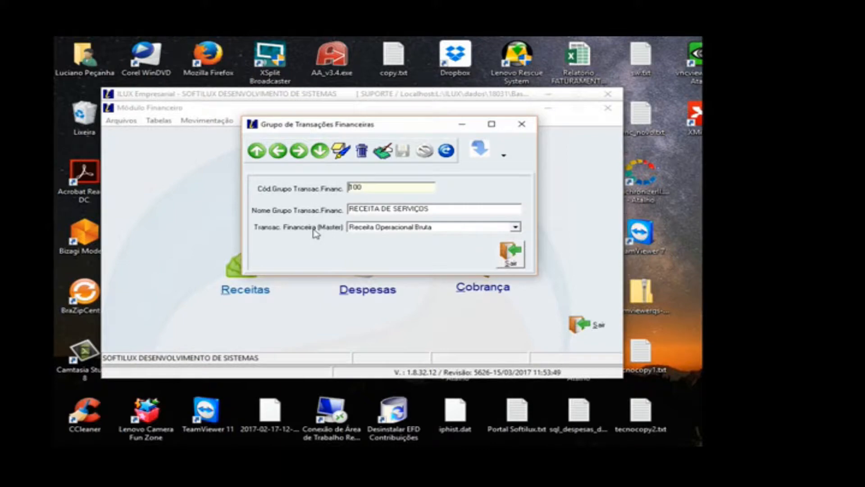
# Step: Review the master transactions available for the RECEITA DE SERVIÇOS group, keep Receita Operacional Bruta, and close the groups form
pyautogui.click(358, 230)
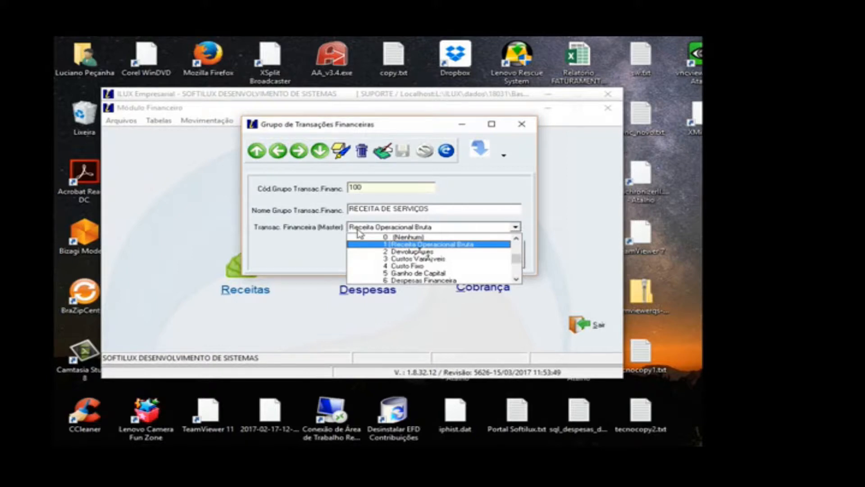
pyautogui.scroll(-1, 432, 266)
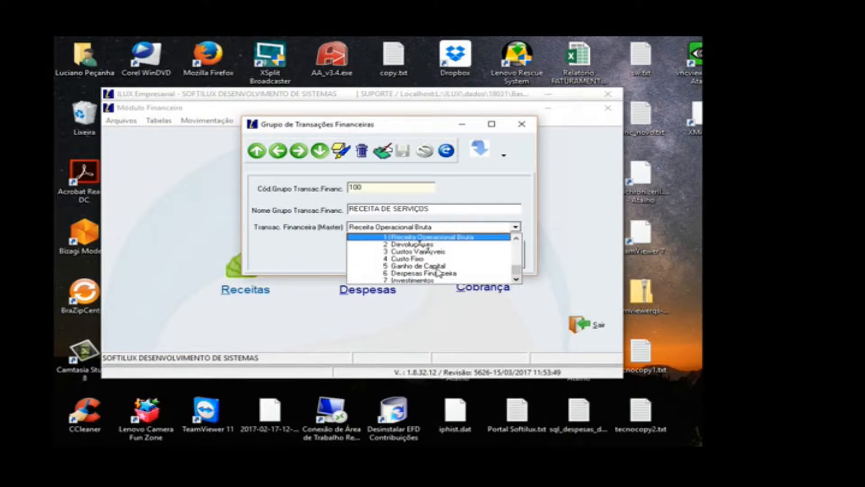
pyautogui.scroll(1, 438, 272)
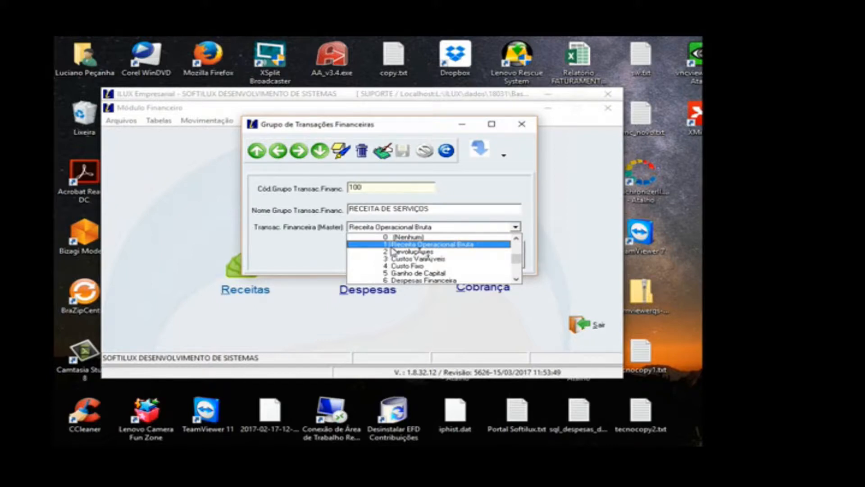
pyautogui.click(502, 225)
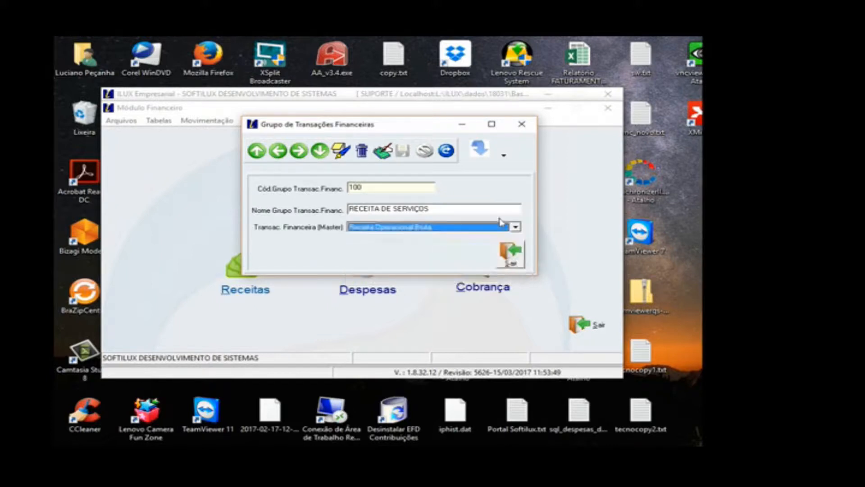
pyautogui.click(504, 254)
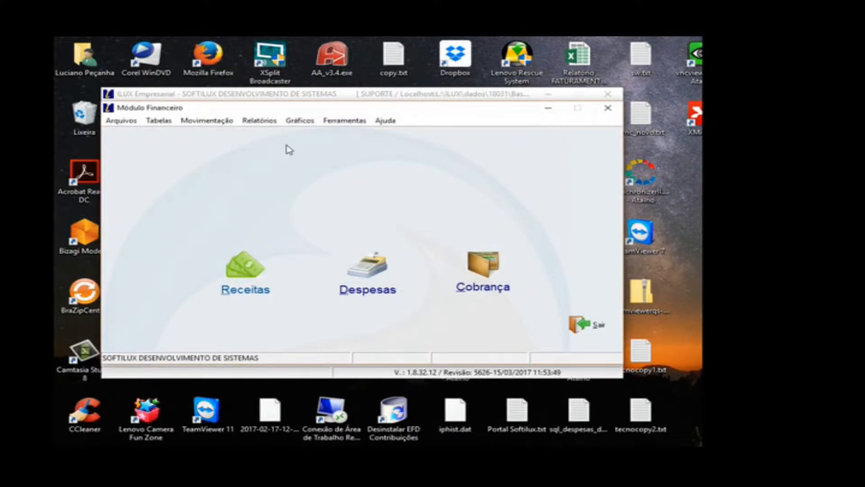
# Step: Locate the DRE report among the available reports without opening it
pyautogui.click(261, 121)
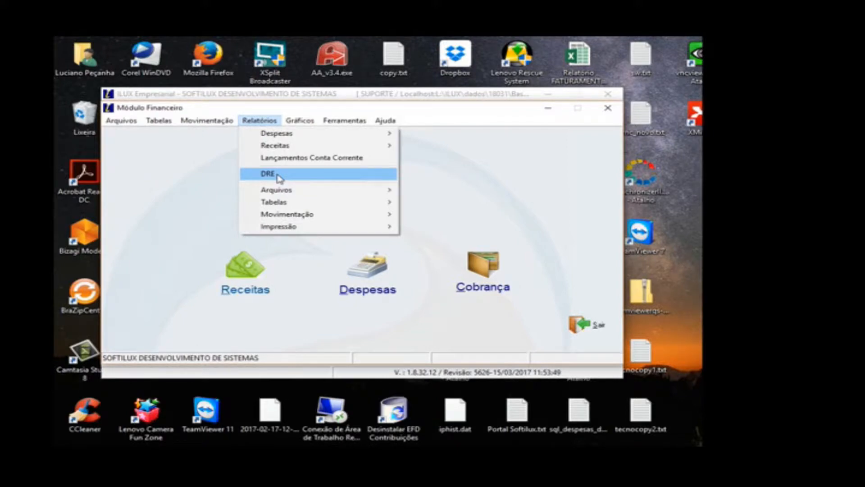
pyautogui.click(171, 131)
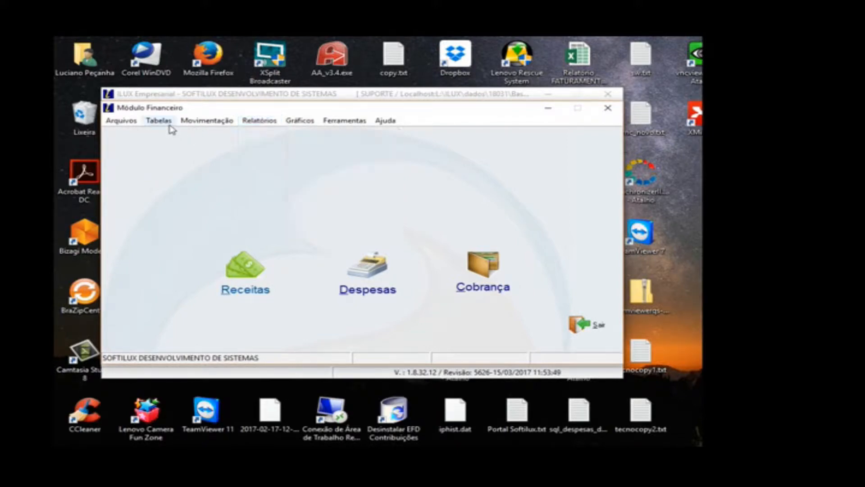
# Step: Open the Conta Corrente registry and examine the CONTA SOFTILUX and CAIXA account records
pyautogui.click(170, 124)
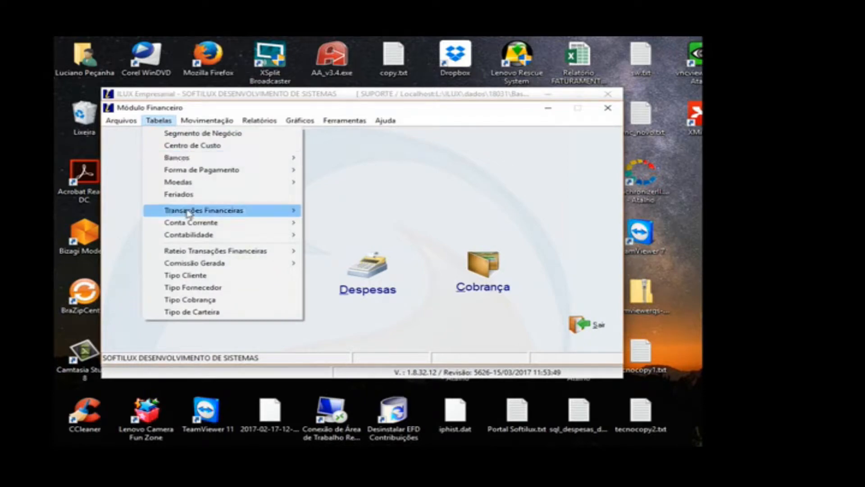
pyautogui.moveTo(188, 213)
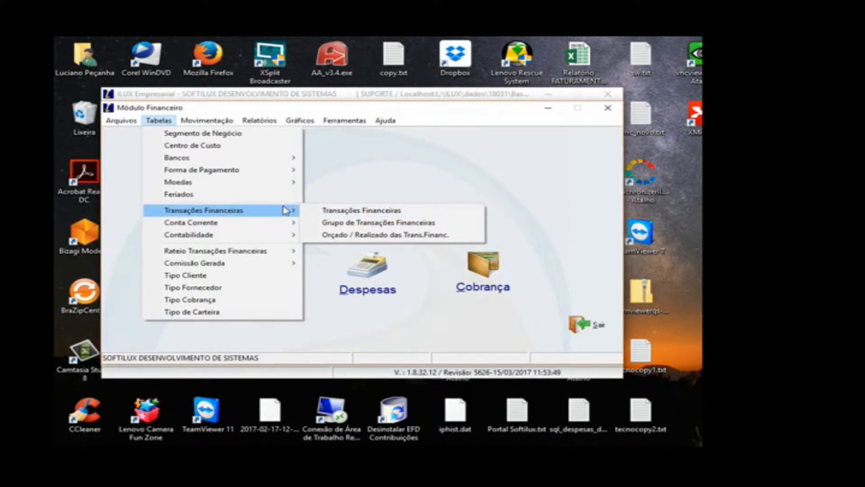
pyautogui.moveTo(272, 225)
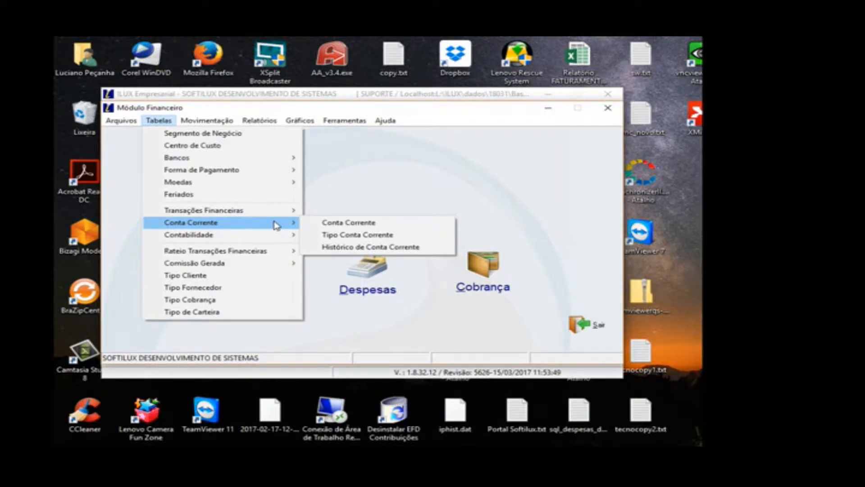
pyautogui.click(335, 223)
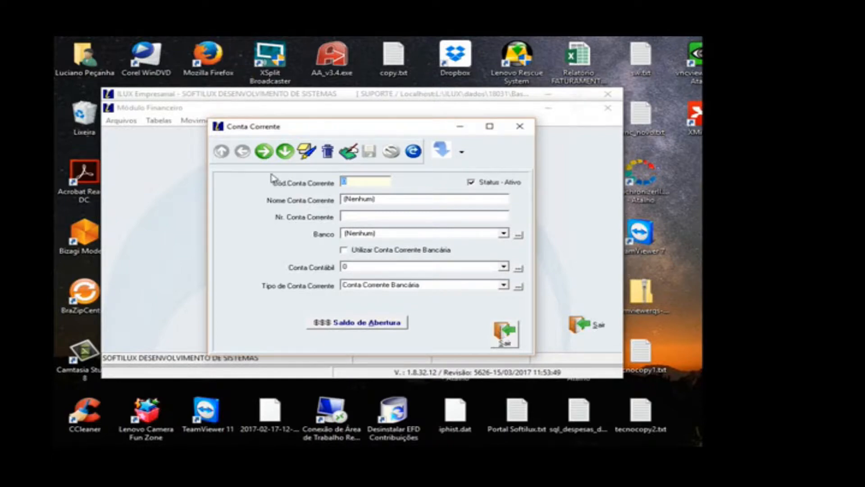
pyautogui.click(268, 160)
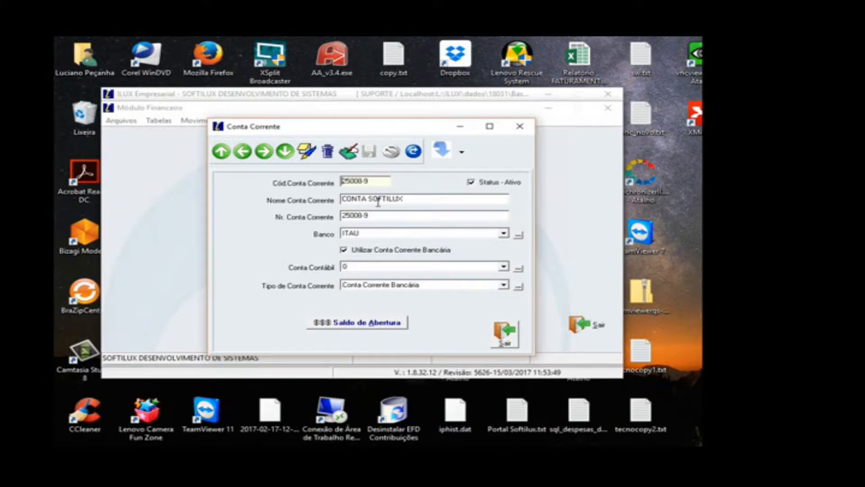
pyautogui.click(266, 153)
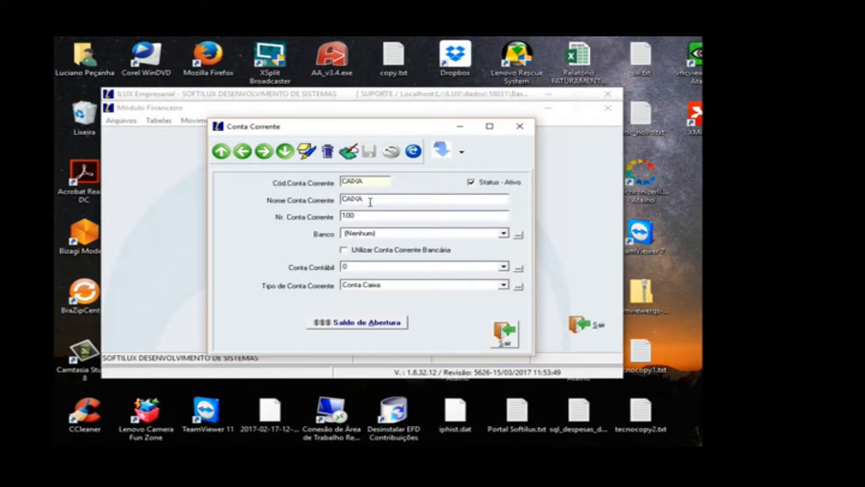
# Step: Start a new current account record, enter its account code, and name it CONTA BRADESCO
pyautogui.click(308, 153)
pyautogui.click(308, 154)
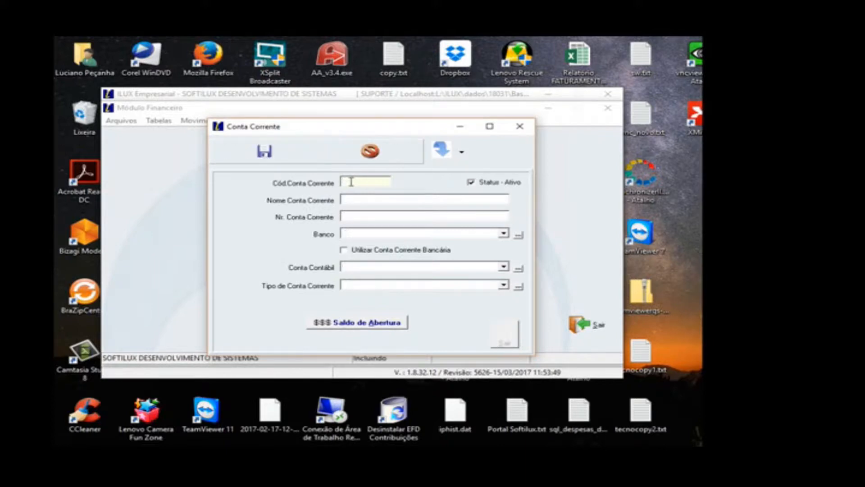
pyautogui.write('45678-8')
pyautogui.press('Tab')
pyautogui.write('CONTA BRADESCO')
pyautogui.press('Tab')
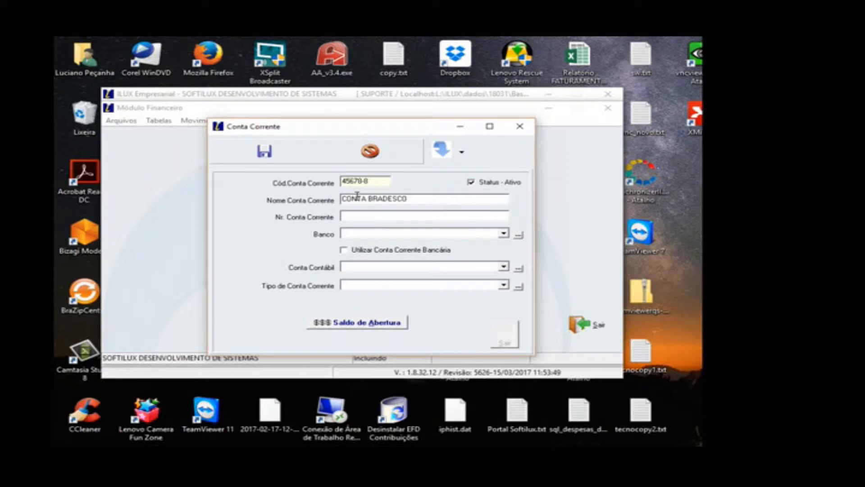
# Step: Fill in the new account's number to match its account code and choose BRADESCO as the bank
pyautogui.write('1')
pyautogui.write('456')
pyautogui.press('BackSpace')
pyautogui.press('BackSpace')
pyautogui.press('BackSpace')
pyautogui.press('BackSpace')
pyautogui.write('45678-8')
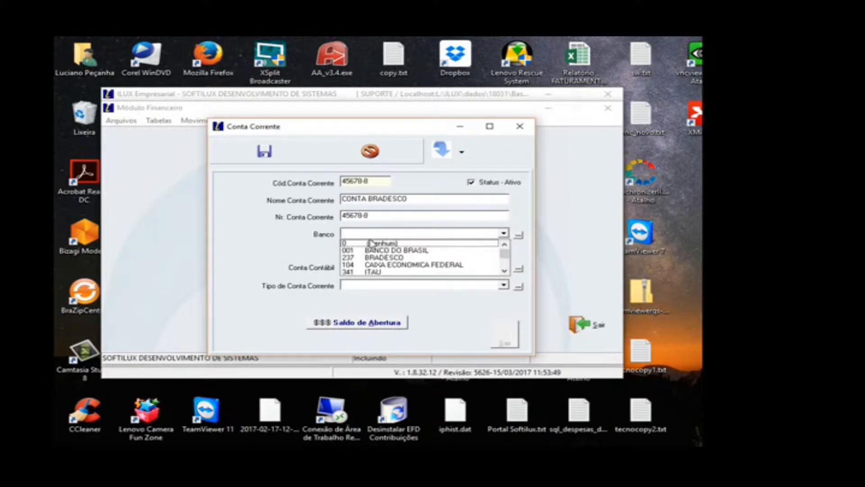
pyautogui.click(378, 257)
# Step: Set the Conta Contábil to 0 and the Tipo de Conta Corrente to Conta Corrente Bancária
pyautogui.click(371, 267)
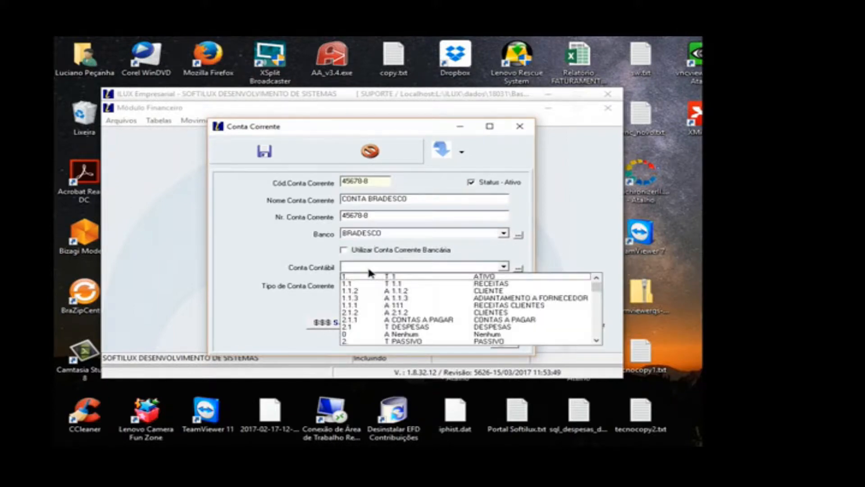
pyautogui.click(412, 277)
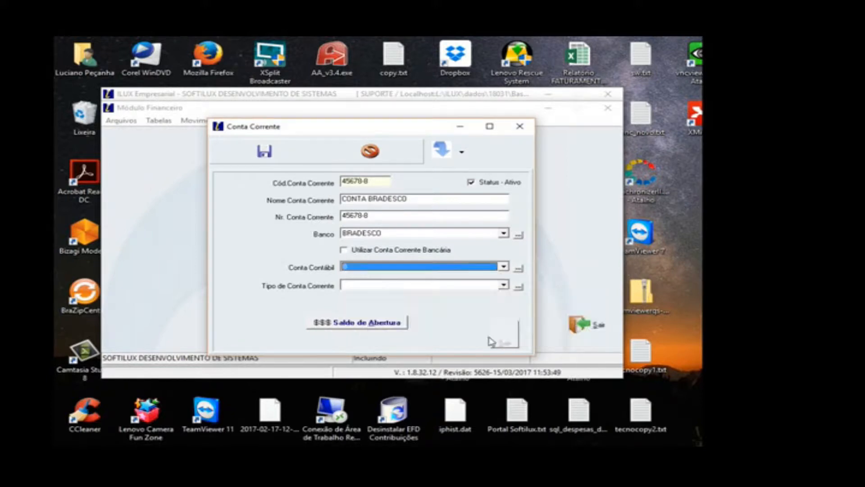
pyautogui.click(424, 283)
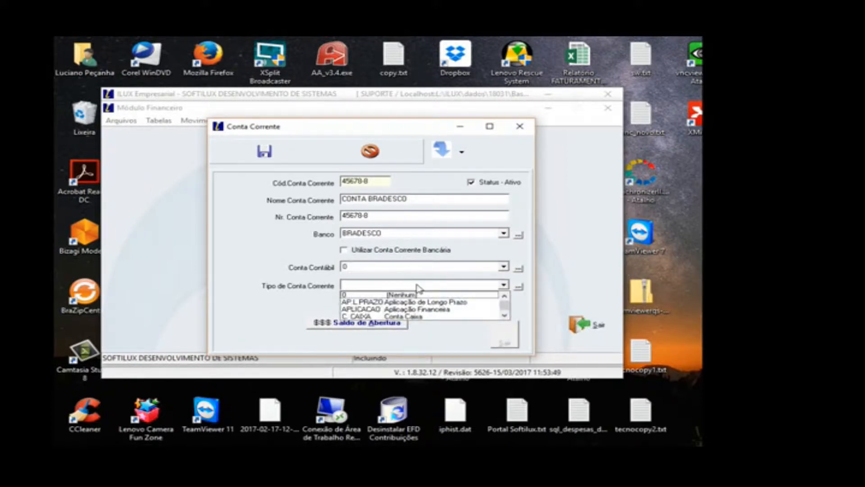
pyautogui.click(504, 316)
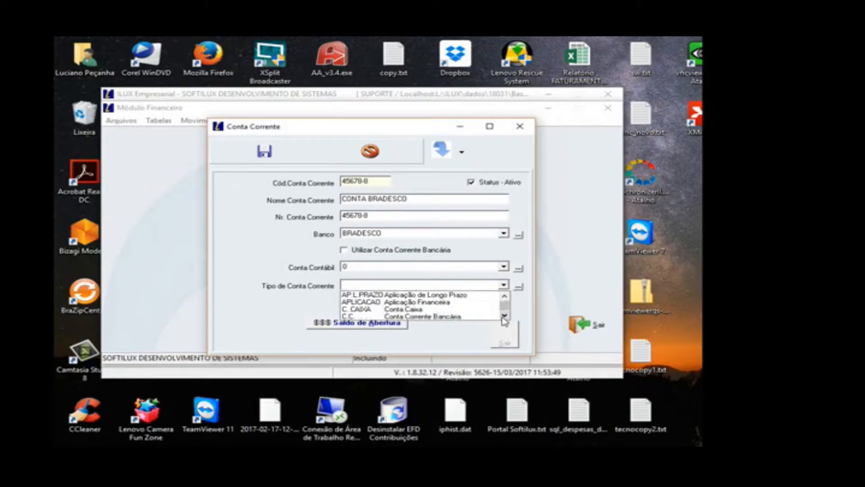
pyautogui.click(446, 317)
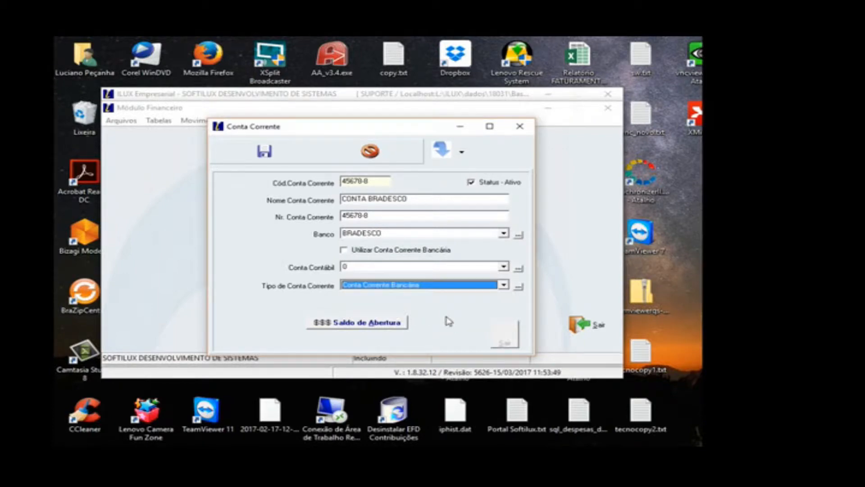
# Step: Enable Utilizar Conta Corrente Bancária for CONTA BRADESCO and save the new account
pyautogui.click(359, 254)
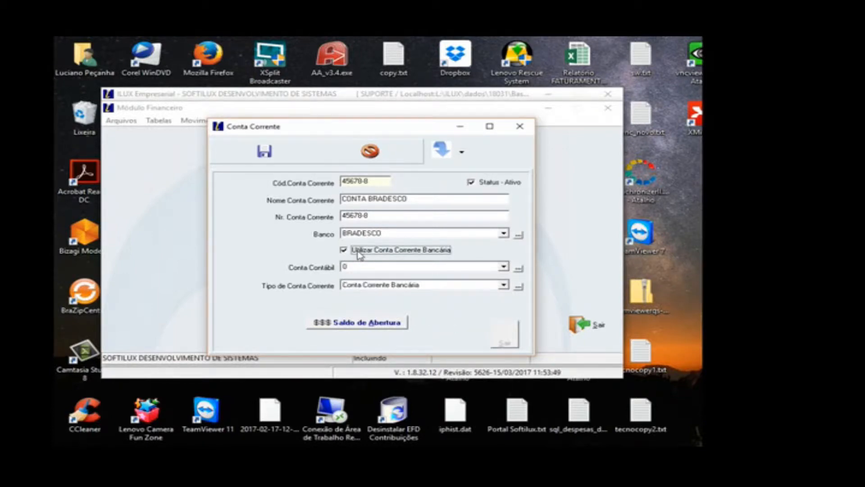
pyautogui.click(282, 155)
pyautogui.click(552, 308)
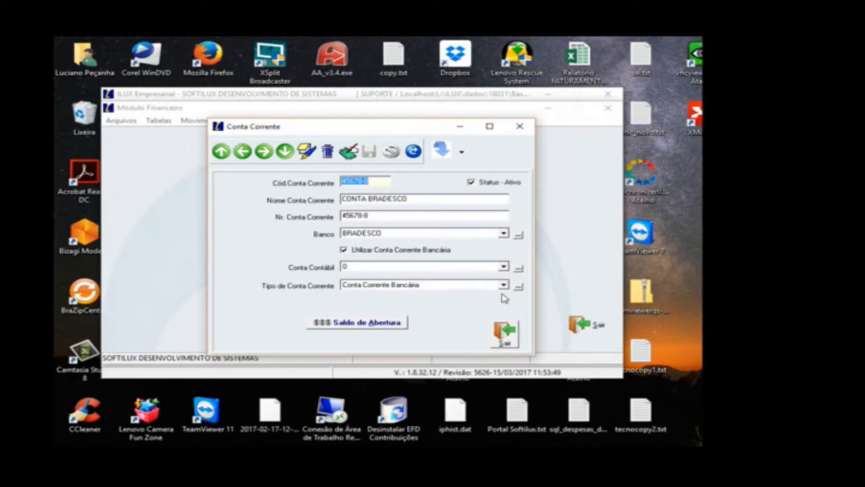
# Step: Open the Saldo de Abertura form for CONTA BRADESCO and start a new opening balance record for 2017
pyautogui.click(393, 325)
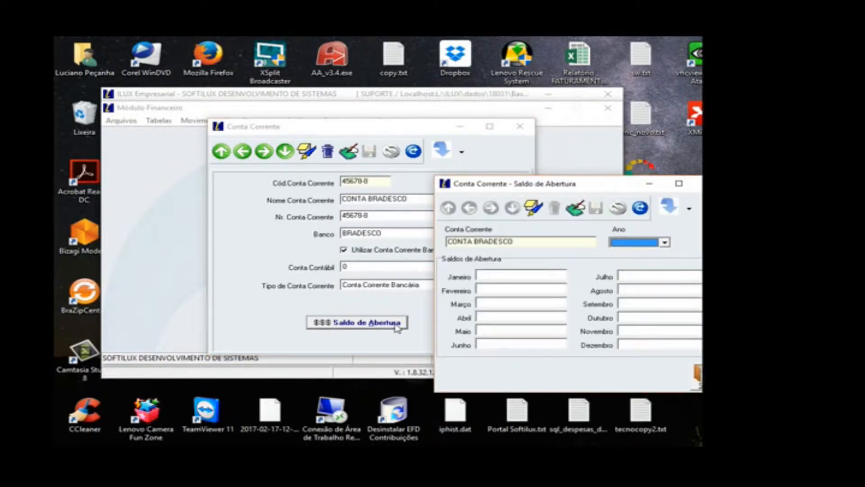
pyautogui.moveTo(584, 186); pyautogui.dragTo(497, 150)
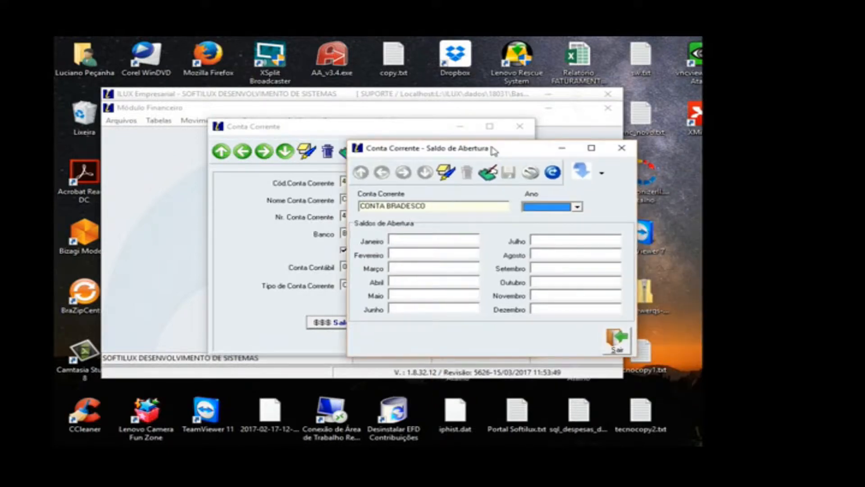
pyautogui.click(447, 179)
pyautogui.click(534, 207)
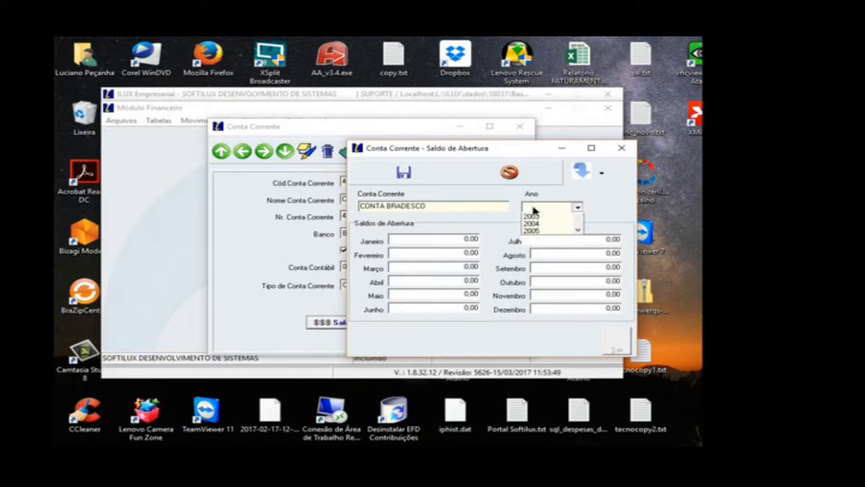
pyautogui.click(578, 267)
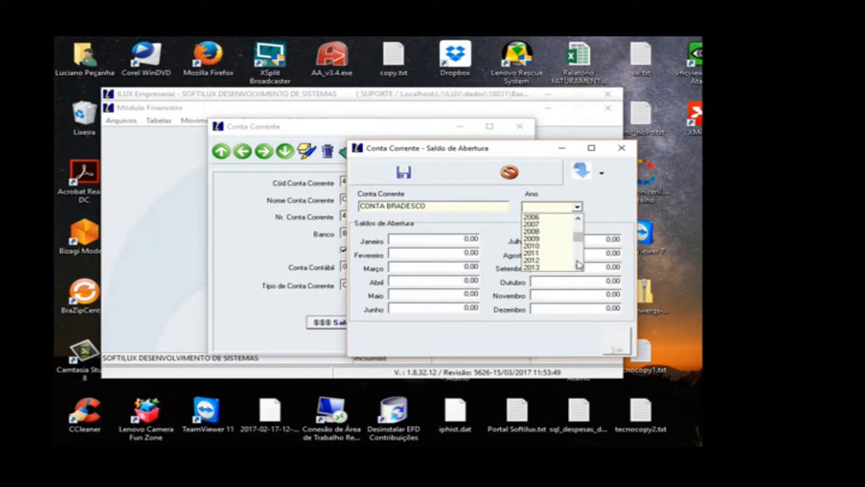
pyautogui.scroll(-2, 579, 265)
pyautogui.click(542, 251)
# Step: Set the Maio opening balance to 1000 and save the opening balance record
pyautogui.click(439, 296)
pyautogui.doubleClick(439, 296)
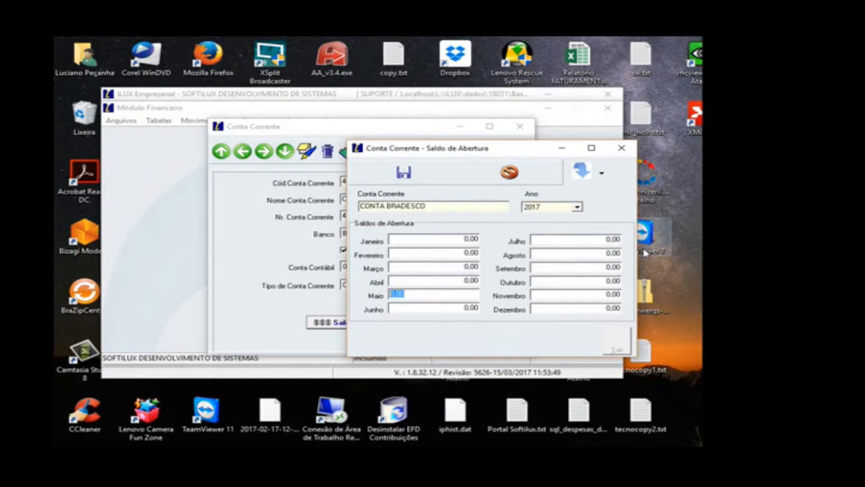
pyautogui.write('1000')
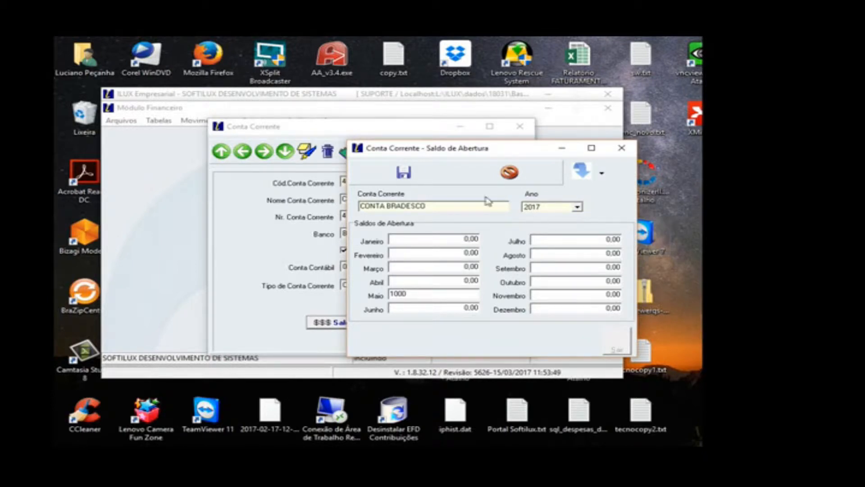
pyautogui.click(419, 179)
pyautogui.click(552, 303)
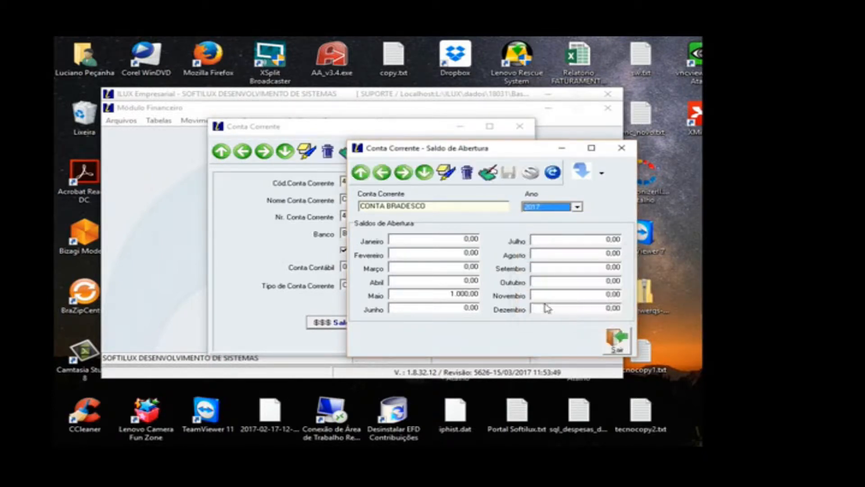
pyautogui.moveTo(516, 150); pyautogui.dragTo(420, 129)
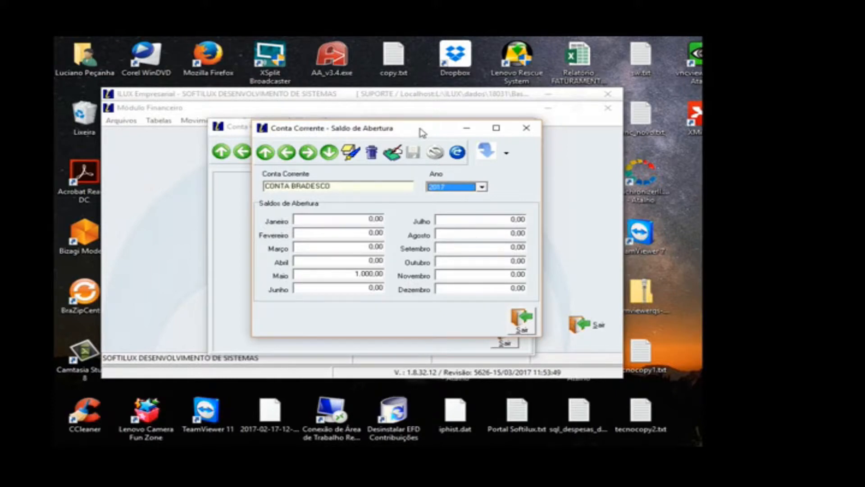
# Step: Edit CONTA BRADESCO's 2017 opening balances, set Junho to -500 and save the record
pyautogui.click(393, 153)
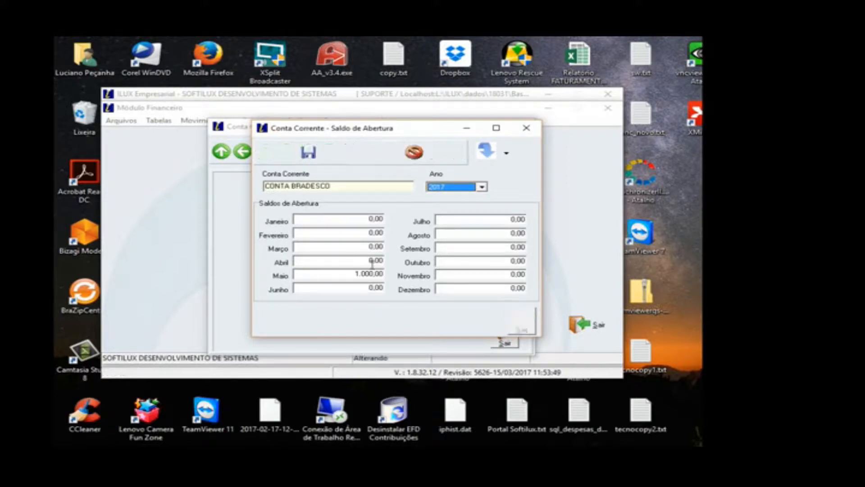
pyautogui.click(364, 285)
pyautogui.moveTo(347, 289); pyautogui.dragTo(260, 289)
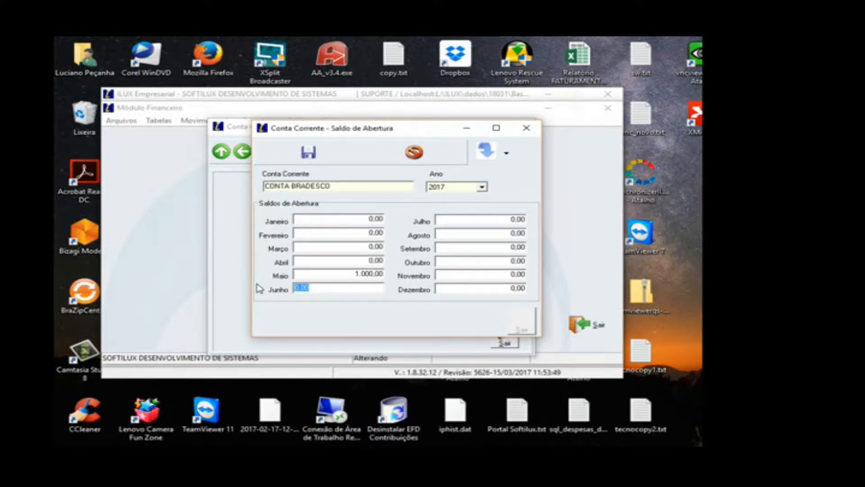
pyautogui.write('-500')
pyautogui.click(317, 273)
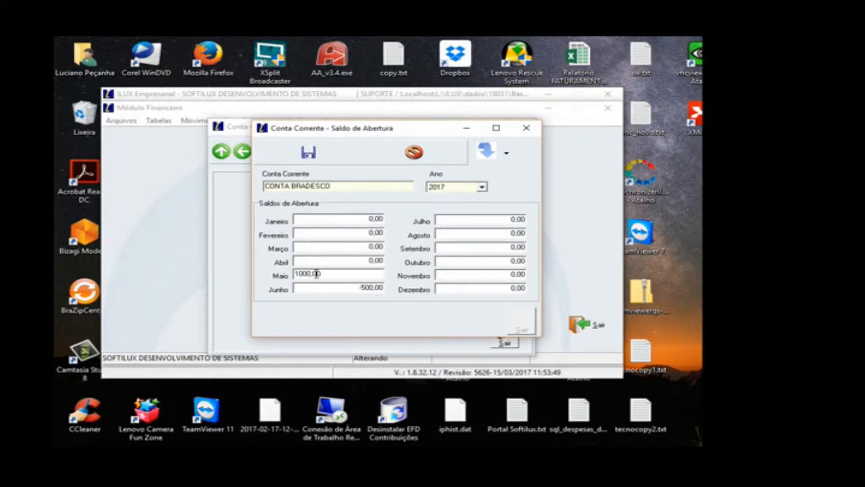
pyautogui.click(315, 155)
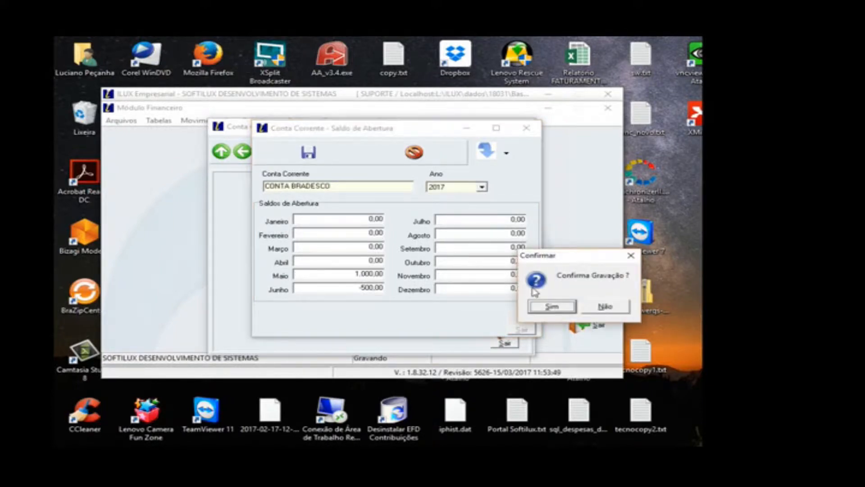
pyautogui.click(536, 305)
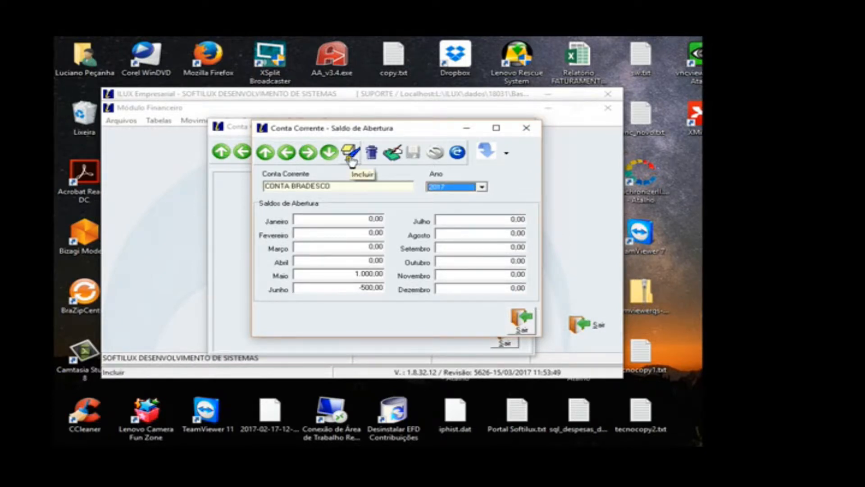
# Step: Add a 2018 opening balance record for CONTA BRADESCO with all months left at zero and save it
pyautogui.click(390, 158)
pyautogui.click(442, 188)
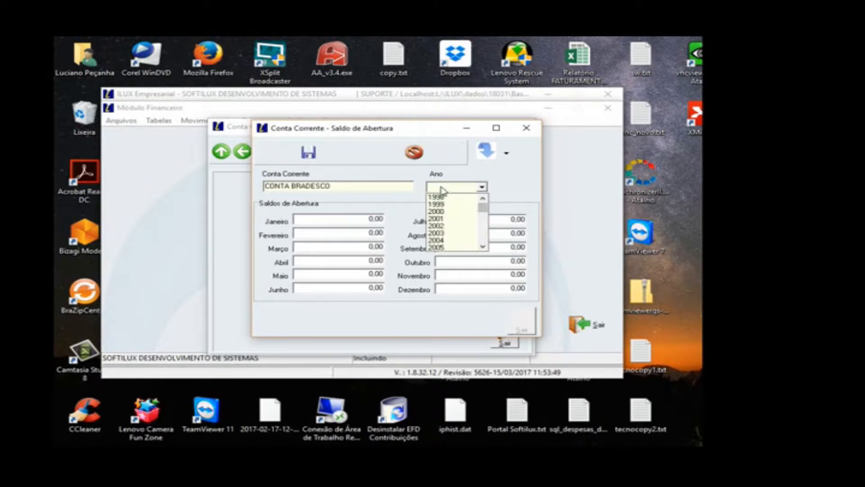
pyautogui.scroll(-7, 442, 190)
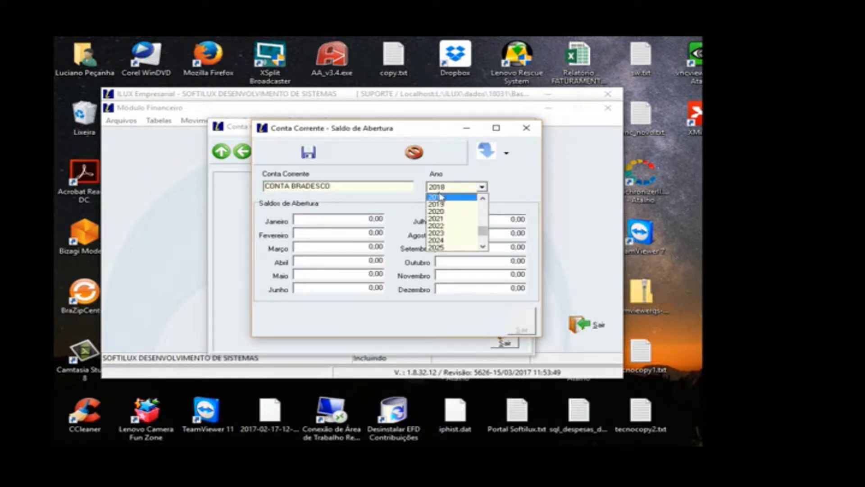
pyautogui.click(440, 198)
pyautogui.click(308, 152)
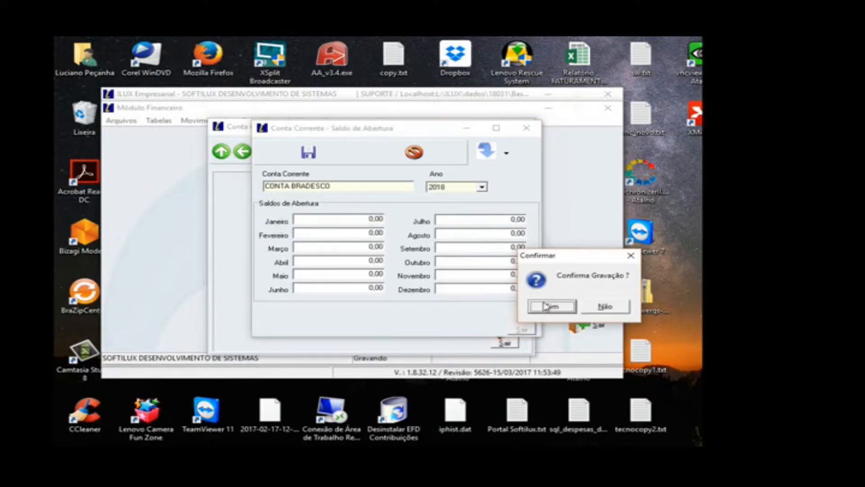
pyautogui.press('Return')
pyautogui.click(308, 157)
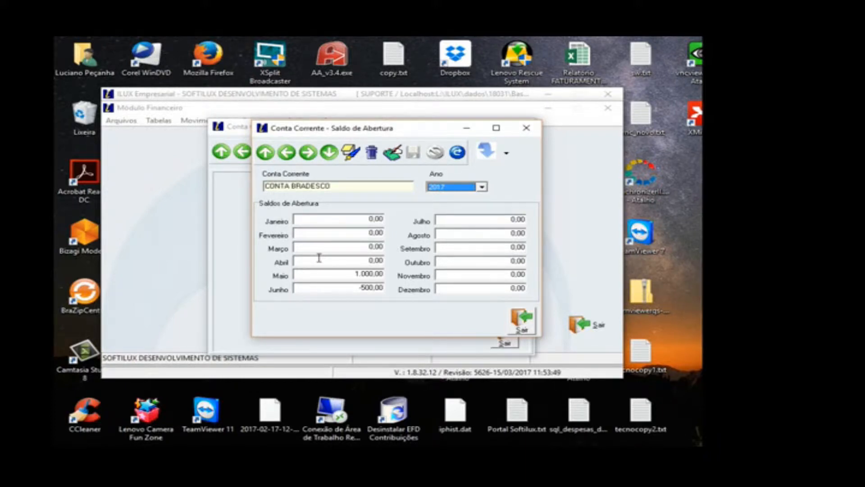
# Step: Leave the Saldo de Abertura form, browse the registered current accounts, including CONTA SOFTILUX and CAIXA, and close the registry
pyautogui.click(522, 321)
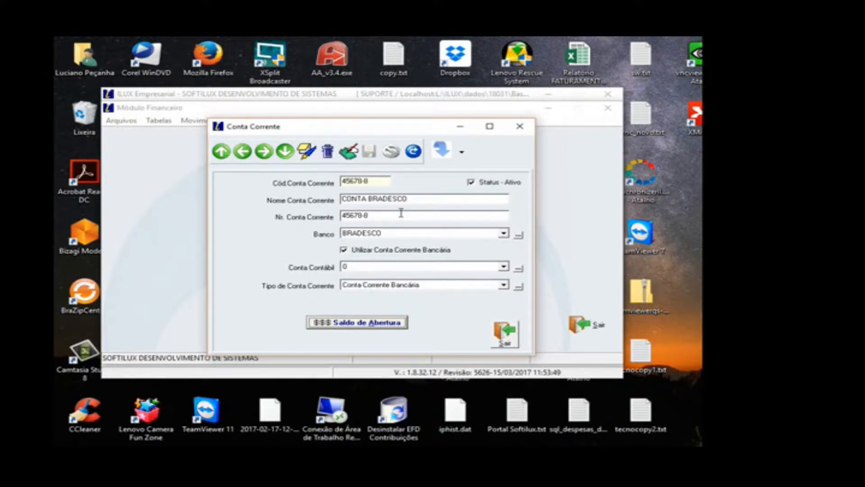
pyautogui.click(244, 153)
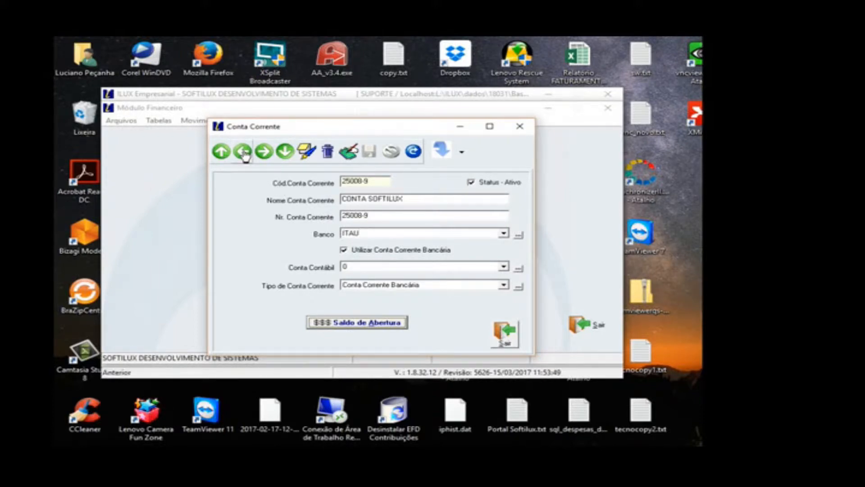
pyautogui.click(244, 153)
pyautogui.click(264, 156)
pyautogui.click(265, 157)
pyautogui.click(264, 153)
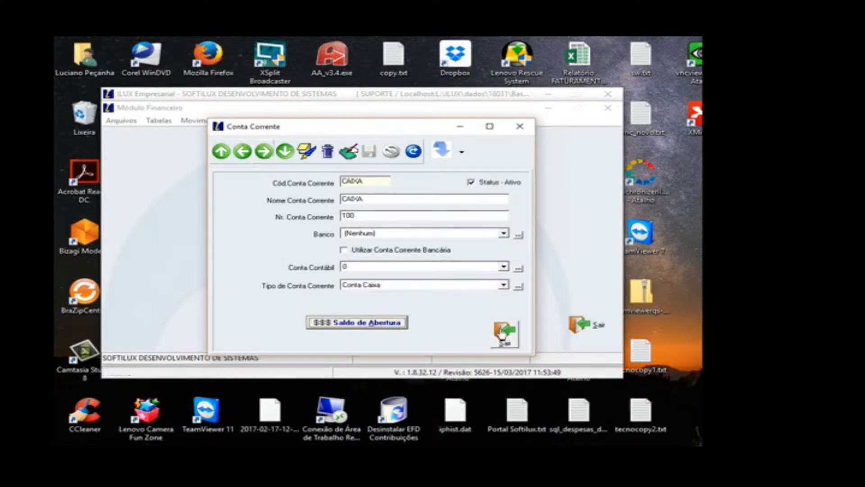
pyautogui.press('Escape')
# Step: Open the Contas Bancárias registry, review the CONTA ITAU record and close the registry
pyautogui.click(159, 121)
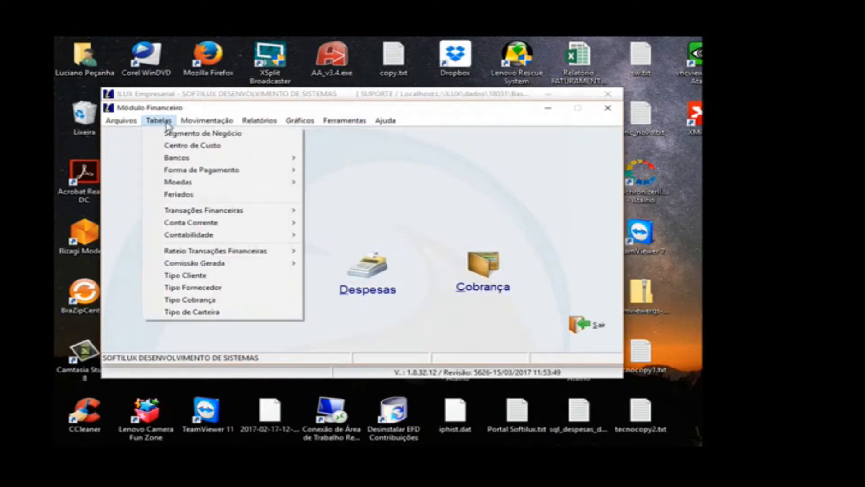
pyautogui.moveTo(209, 226)
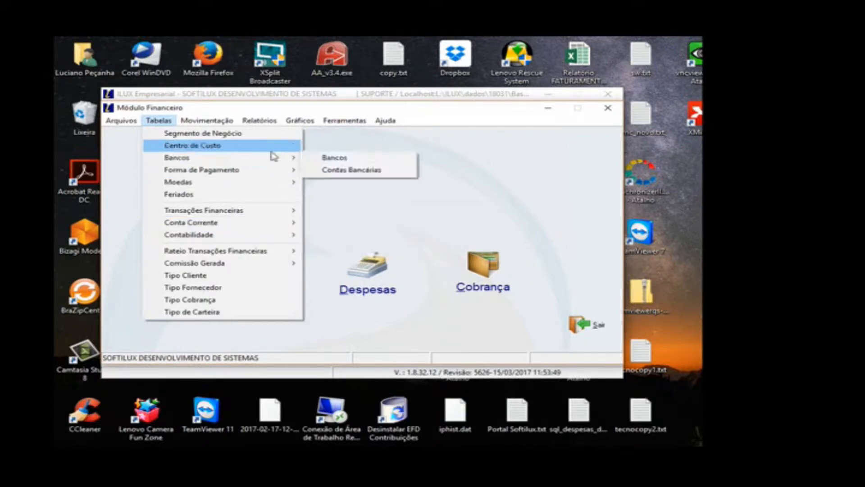
pyautogui.moveTo(285, 161)
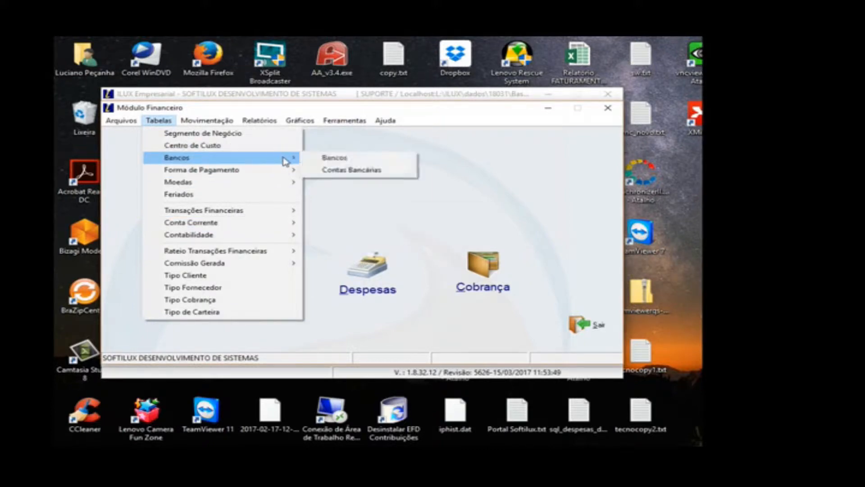
pyautogui.click(333, 171)
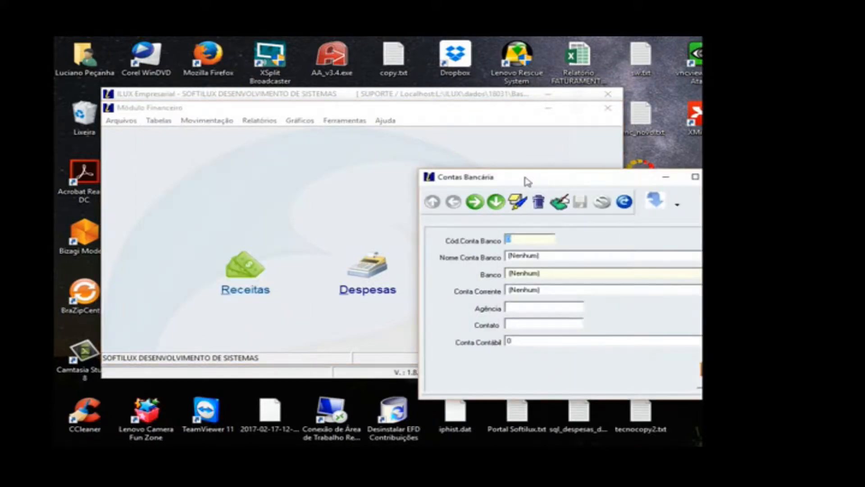
pyautogui.moveTo(525, 178); pyautogui.dragTo(290, 133)
pyautogui.click(239, 157)
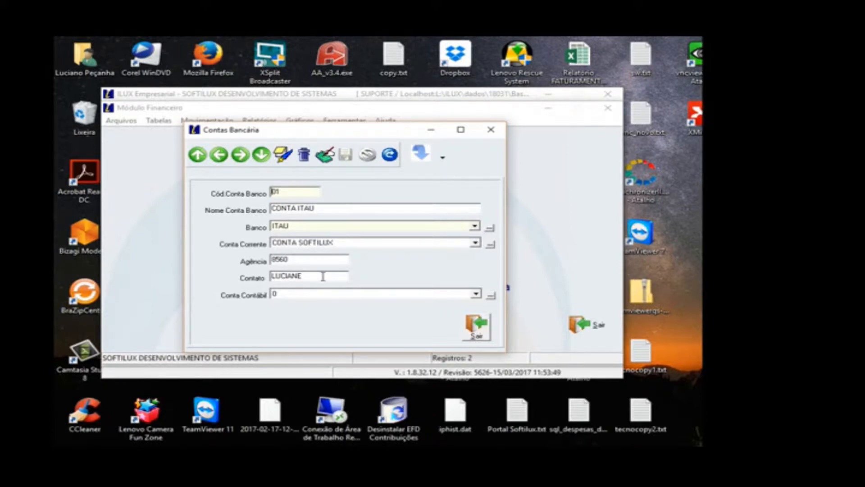
pyautogui.click(480, 327)
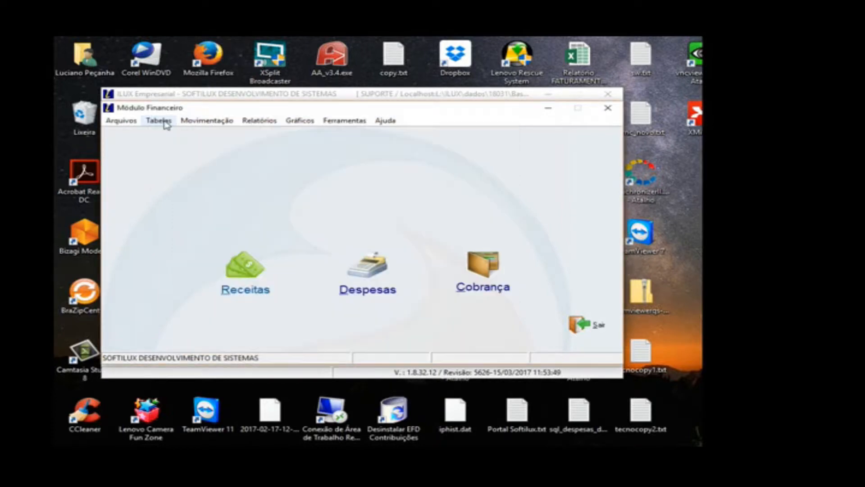
# Step: View the blank Conta Corrente record in its registry and close the form
pyautogui.click(157, 120)
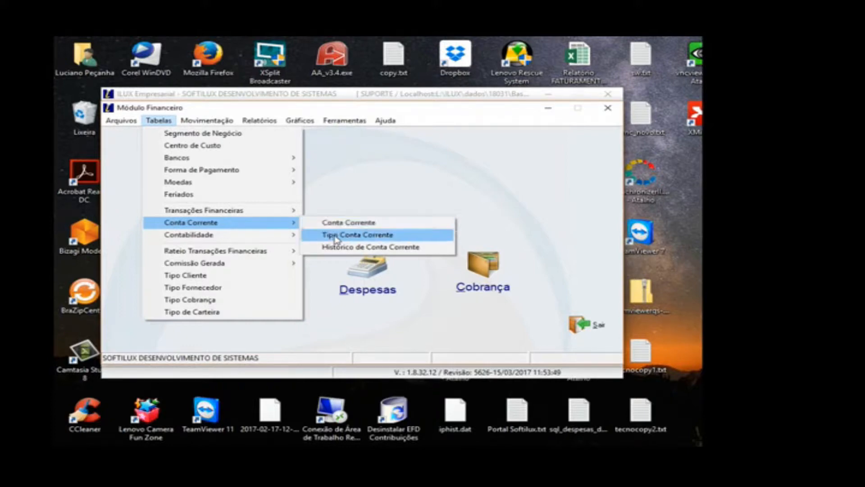
pyautogui.click(336, 222)
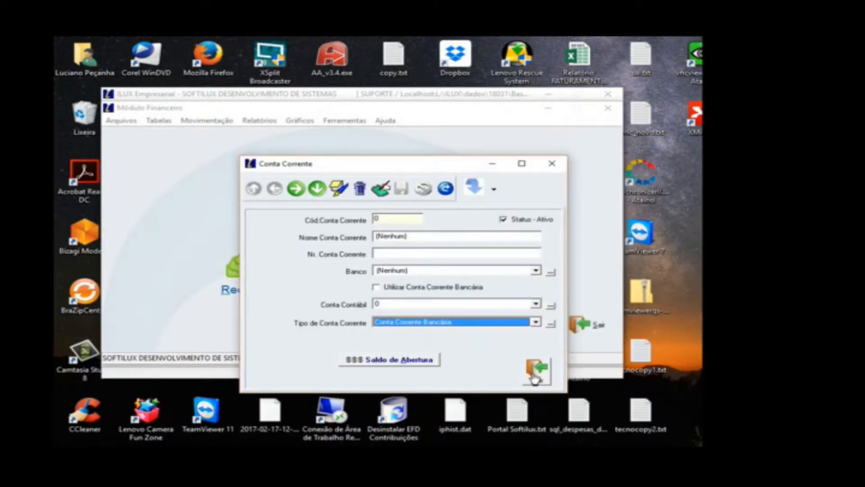
pyautogui.click(534, 375)
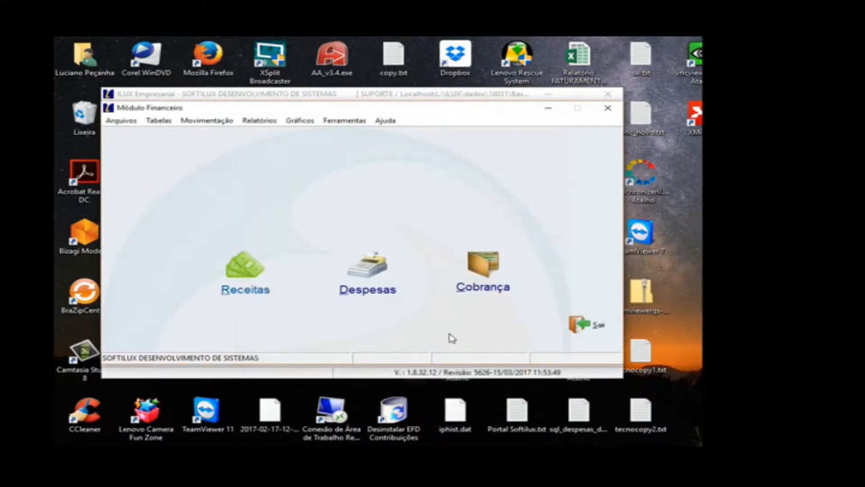
# Step: Open the Histórico de Conta Corrente registry and step through its records to 502, Compra mercadorias
pyautogui.click(159, 121)
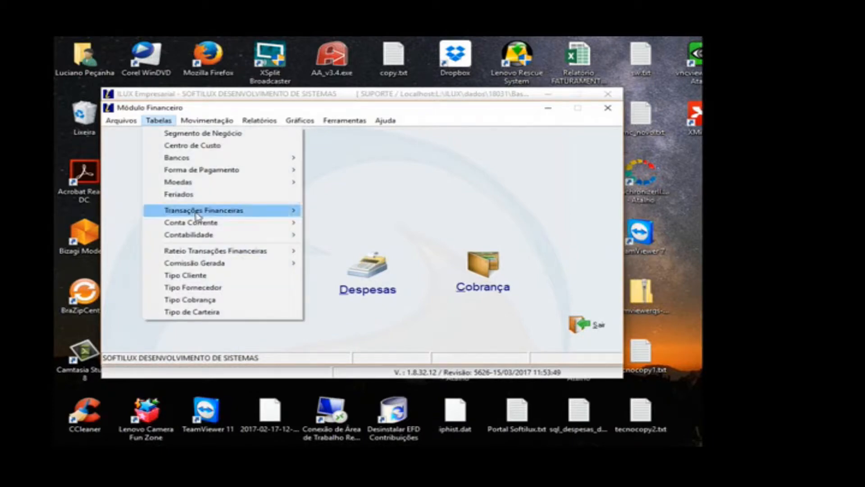
pyautogui.moveTo(200, 224)
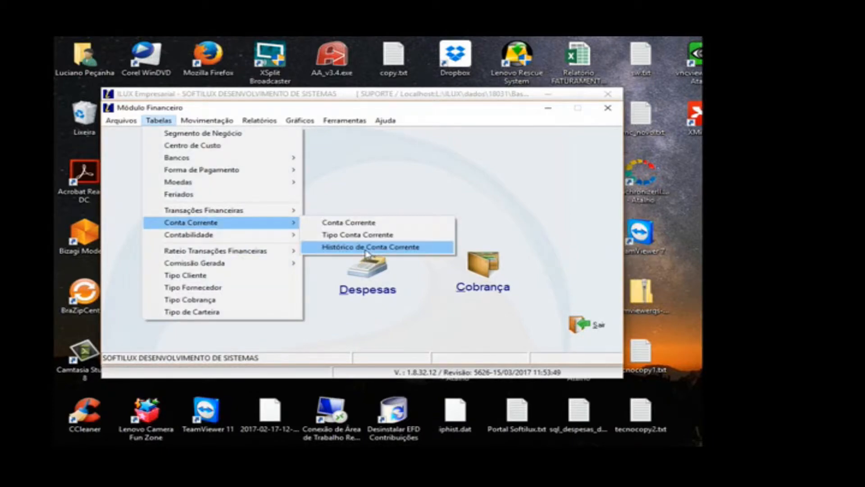
pyautogui.click(366, 250)
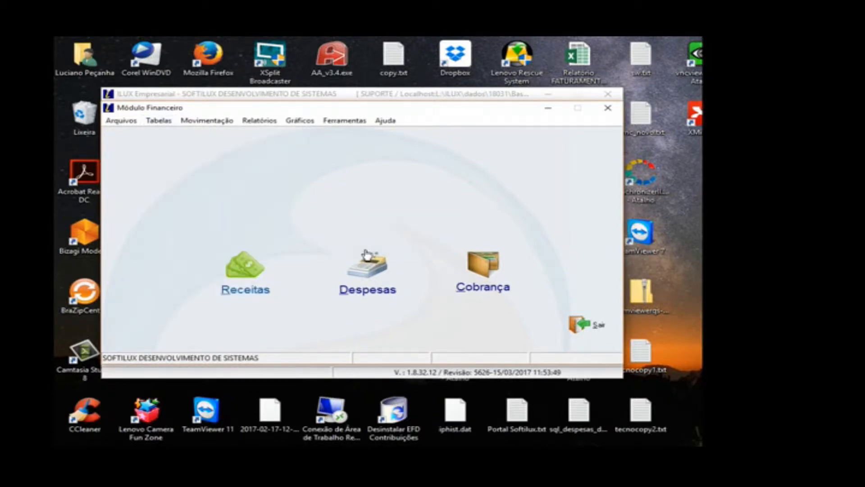
pyautogui.moveTo(566, 174); pyautogui.dragTo(361, 134)
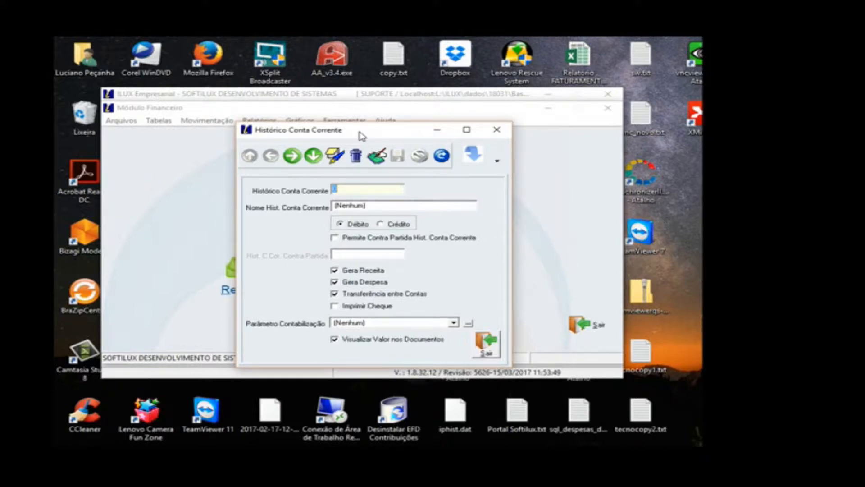
pyautogui.click(291, 163)
pyautogui.click(290, 163)
pyautogui.click(290, 163)
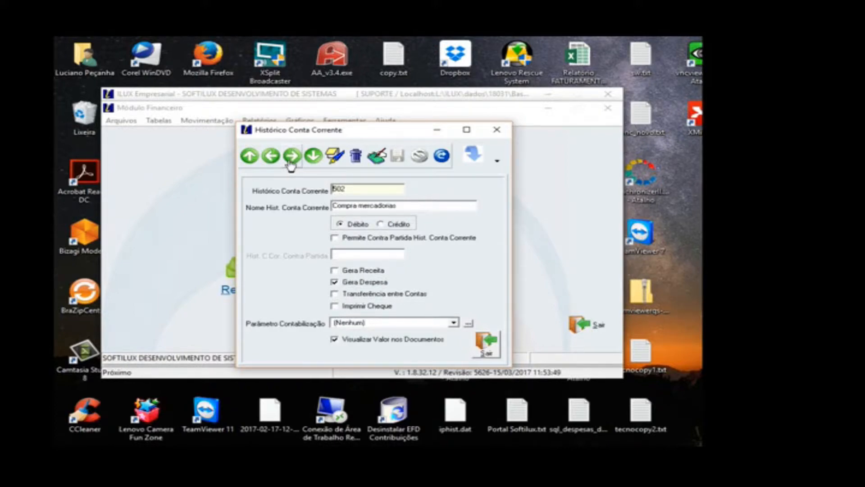
# Step: Display the account histories as a grid, select 601 Mov Título de Cobrança and return to its record
pyautogui.click(498, 163)
pyautogui.click(495, 190)
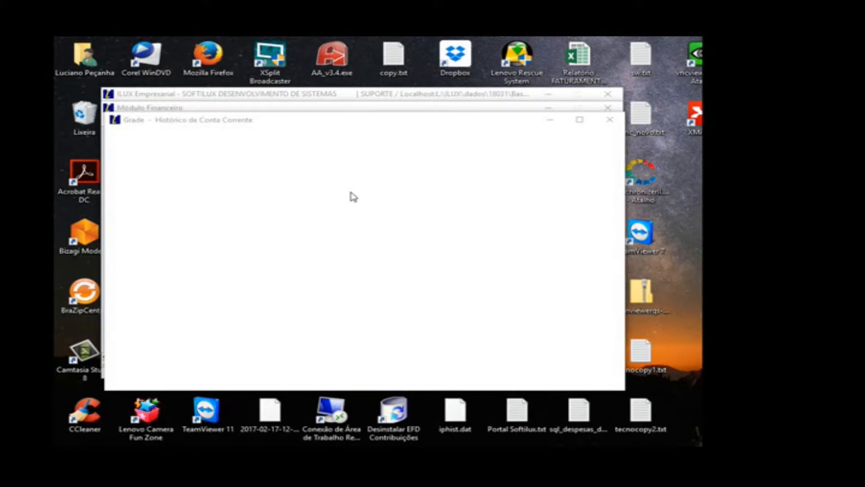
pyautogui.click(238, 220)
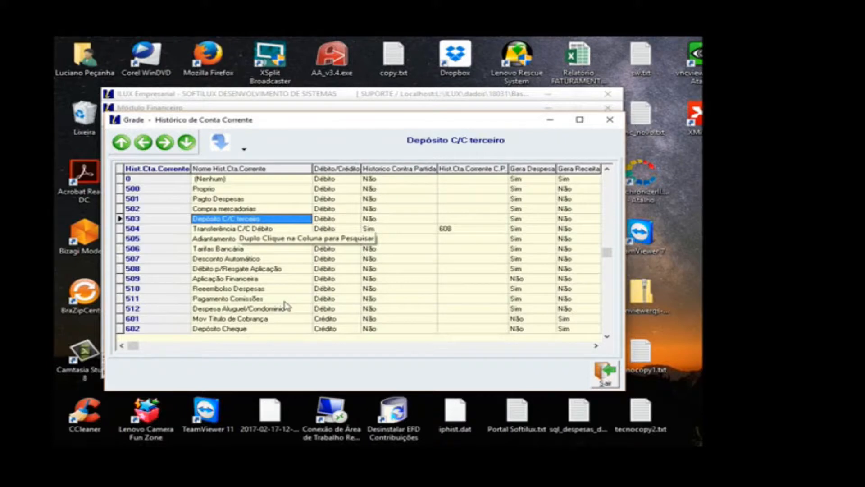
pyautogui.click(285, 318)
pyautogui.click(596, 380)
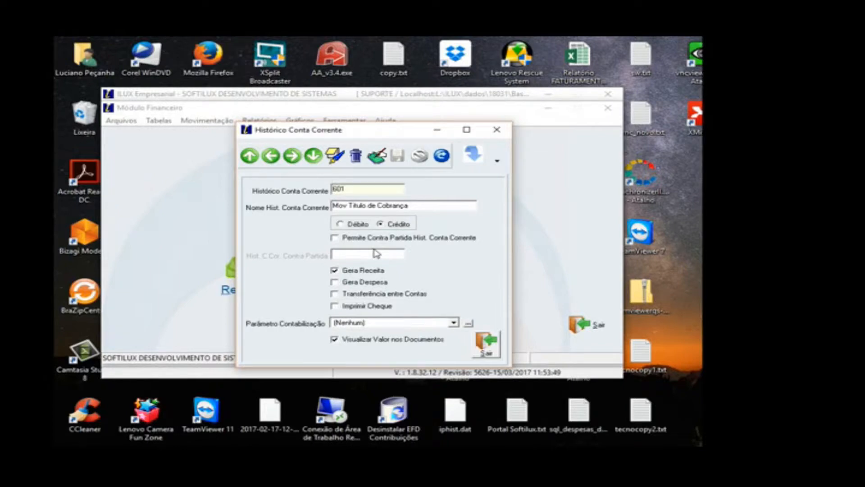
# Step: Select 501 Pagto Despesas from the histories grid, review its record and close the registry
pyautogui.click(497, 161)
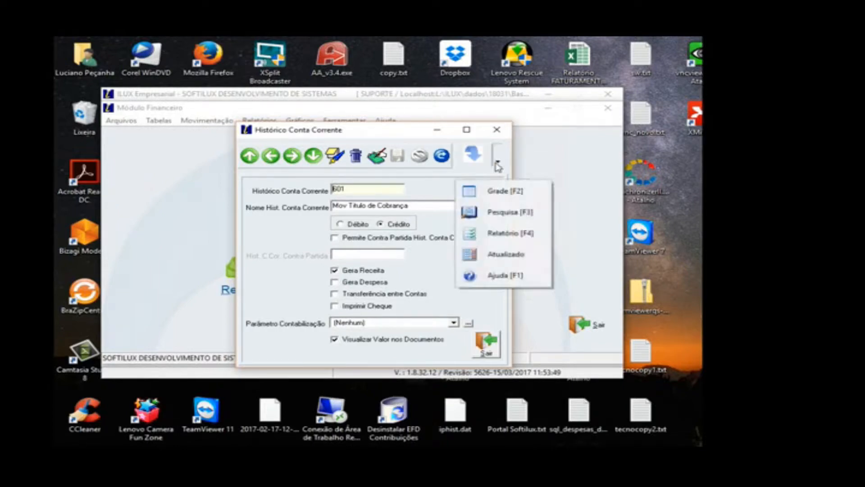
pyautogui.click(496, 190)
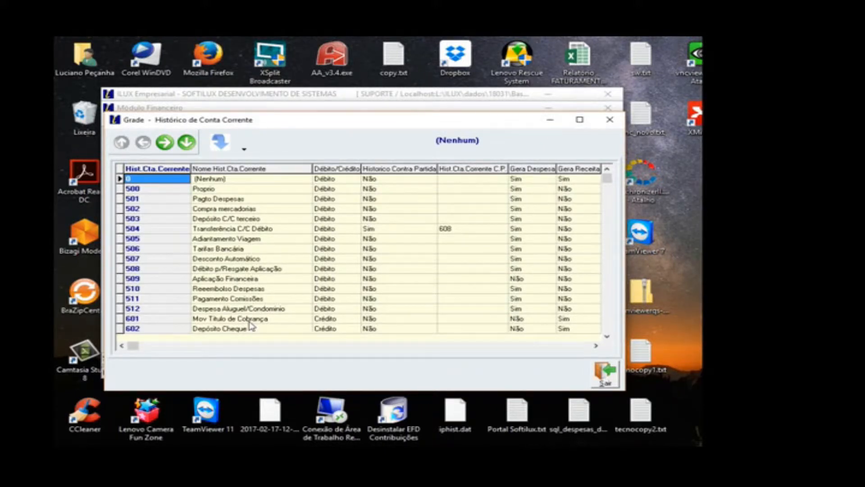
pyautogui.click(265, 198)
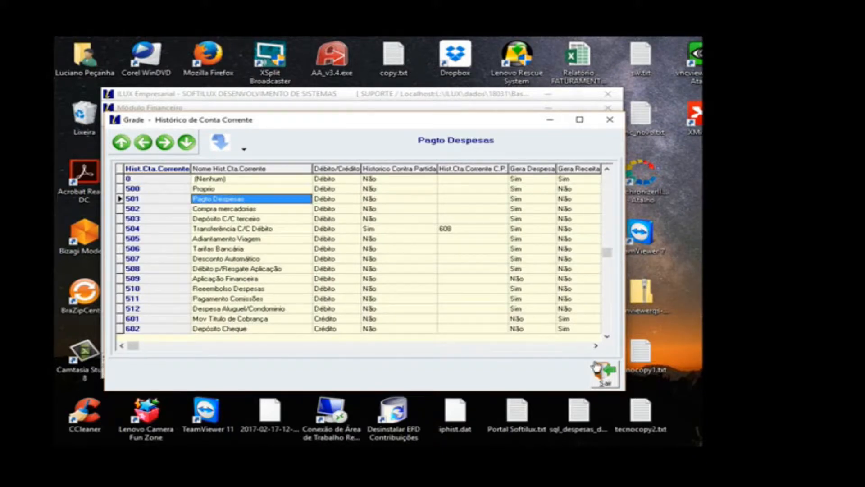
pyautogui.click(604, 375)
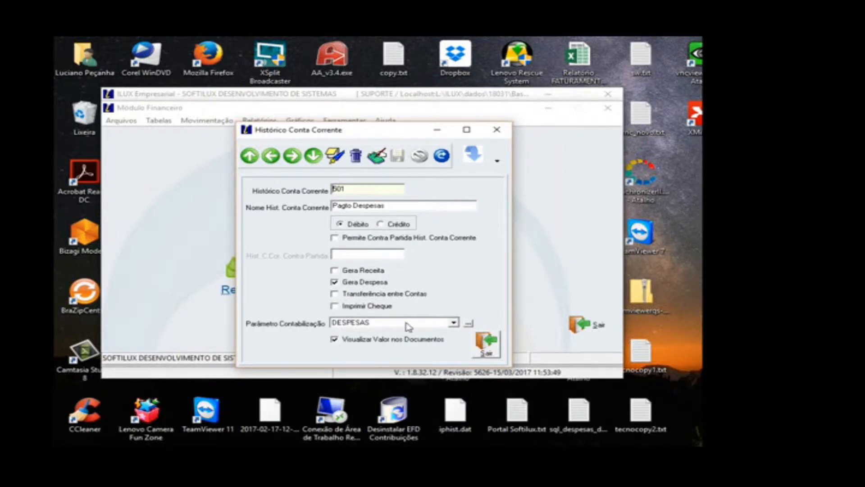
pyautogui.click(486, 344)
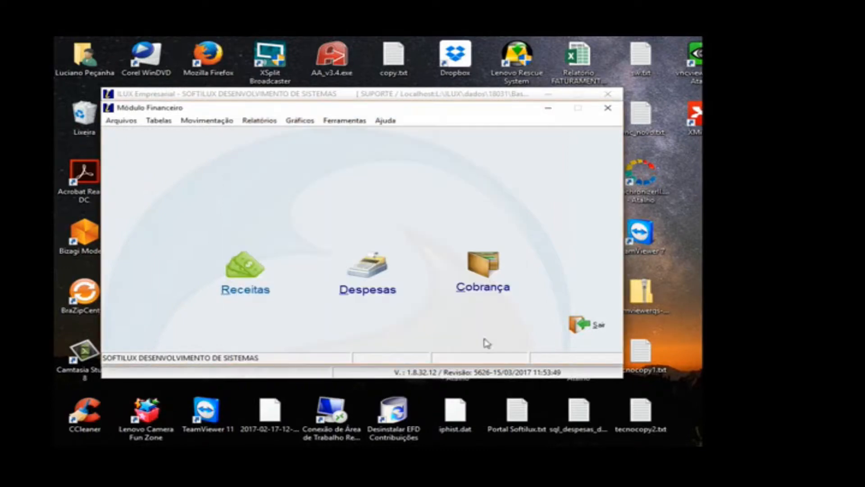
# Step: Show the Contabilidade table options and the accounting entry export options under Movimentação
pyautogui.click(165, 122)
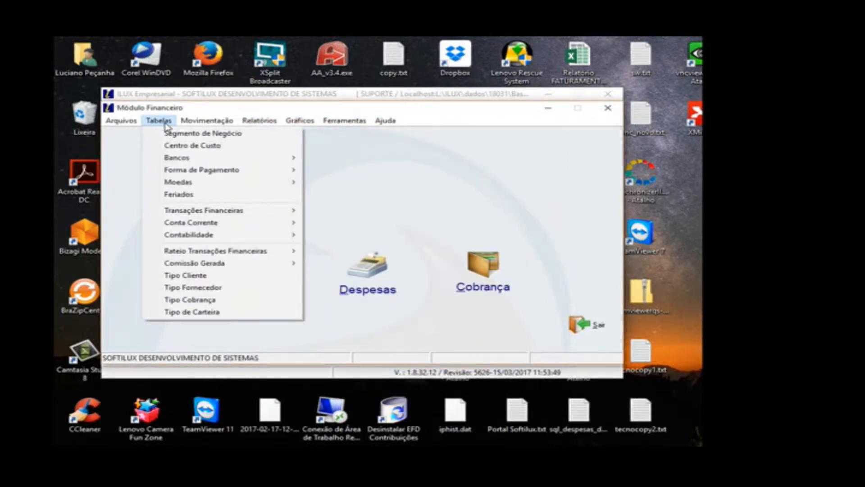
pyautogui.click(280, 234)
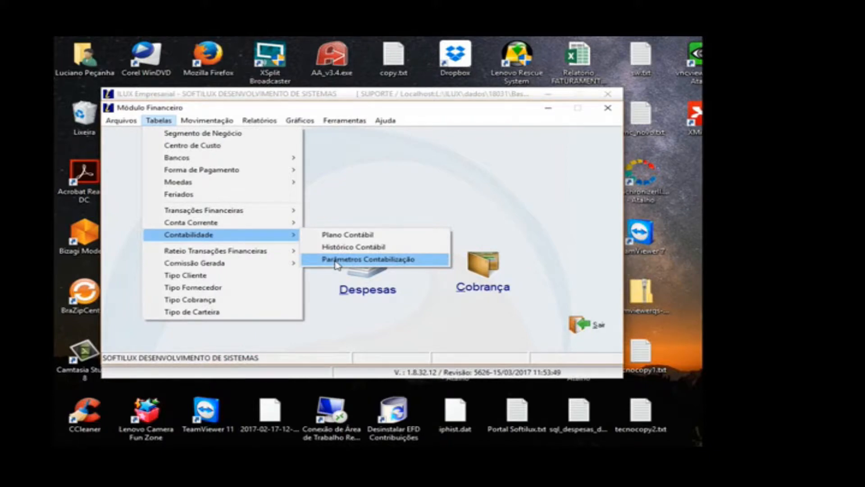
pyautogui.moveTo(207, 121)
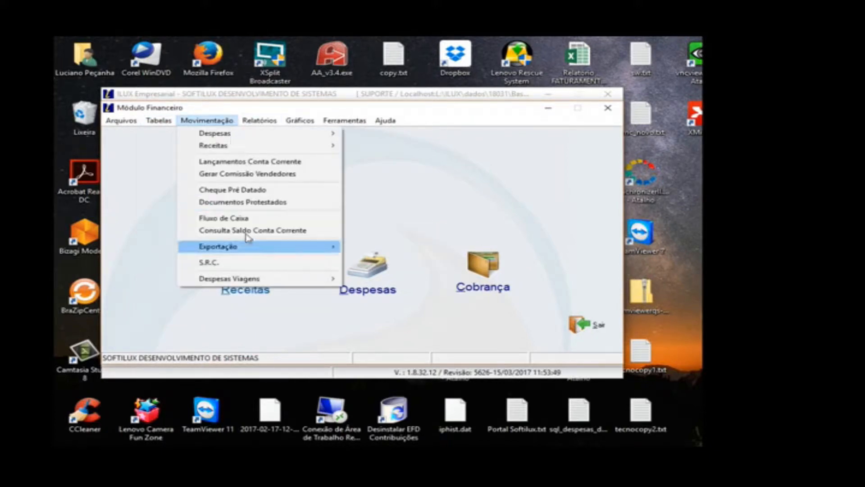
pyautogui.moveTo(289, 246)
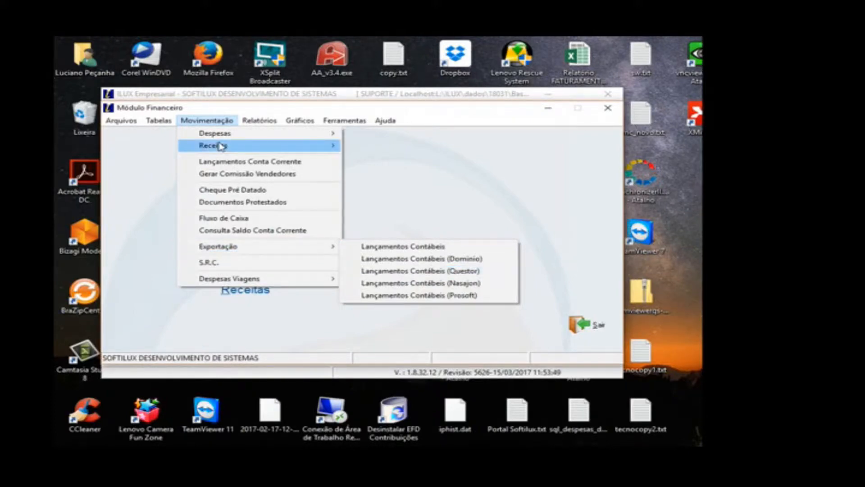
# Step: Open the Histórico de Conta Corrente registry, step to record 501 Pagto Despesas, review its settings and close the form
pyautogui.moveTo(159, 121)
pyautogui.moveTo(180, 236)
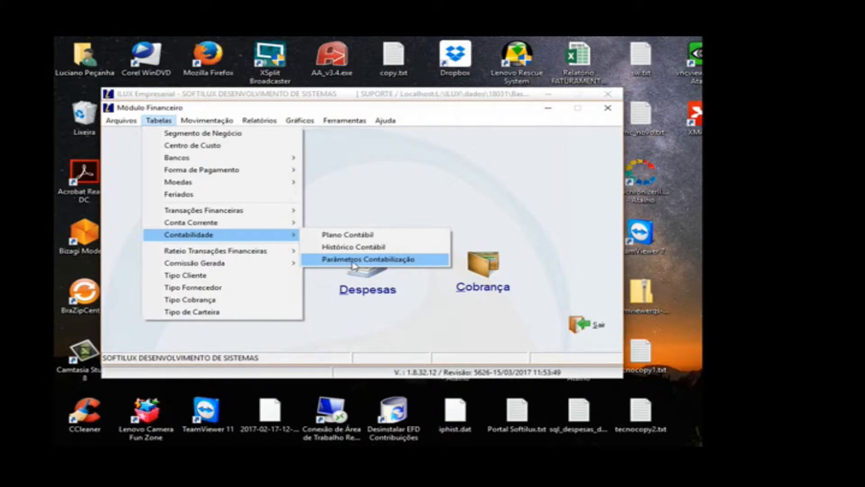
pyautogui.moveTo(290, 224)
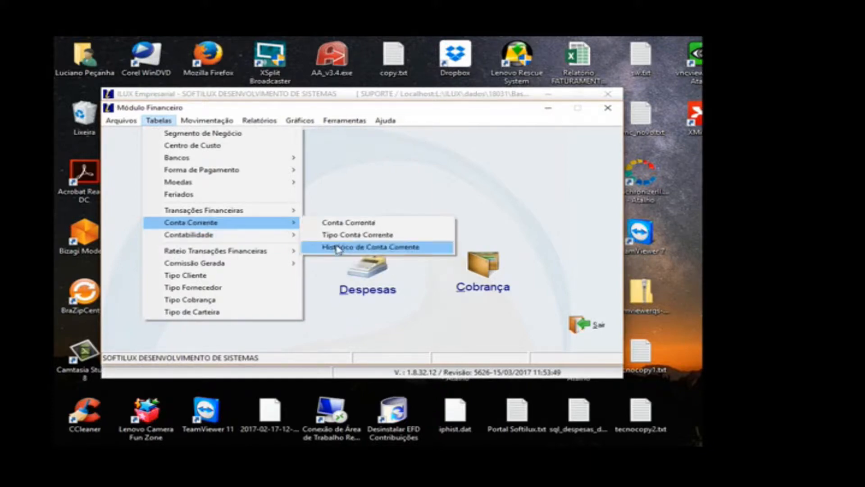
pyautogui.click(339, 248)
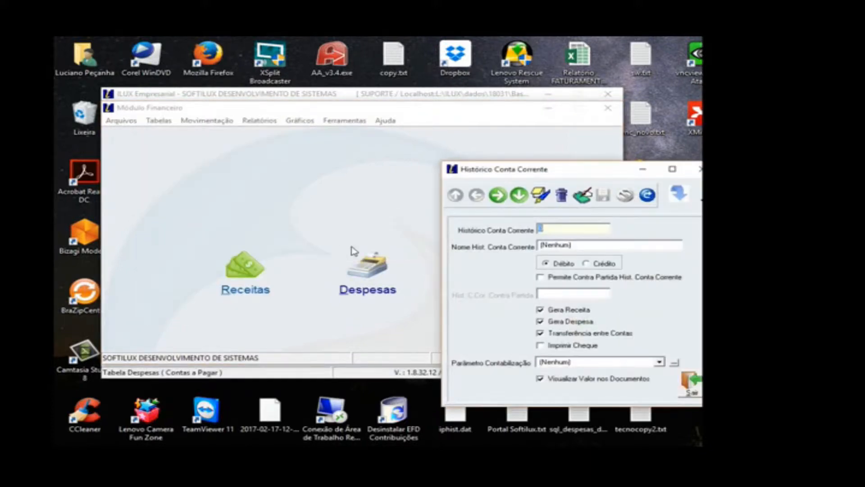
pyautogui.click(501, 197)
pyautogui.click(499, 197)
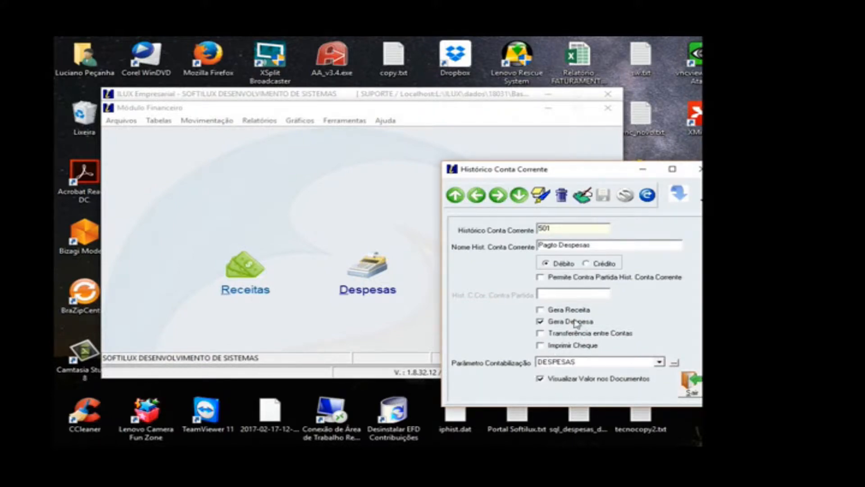
pyautogui.click(689, 382)
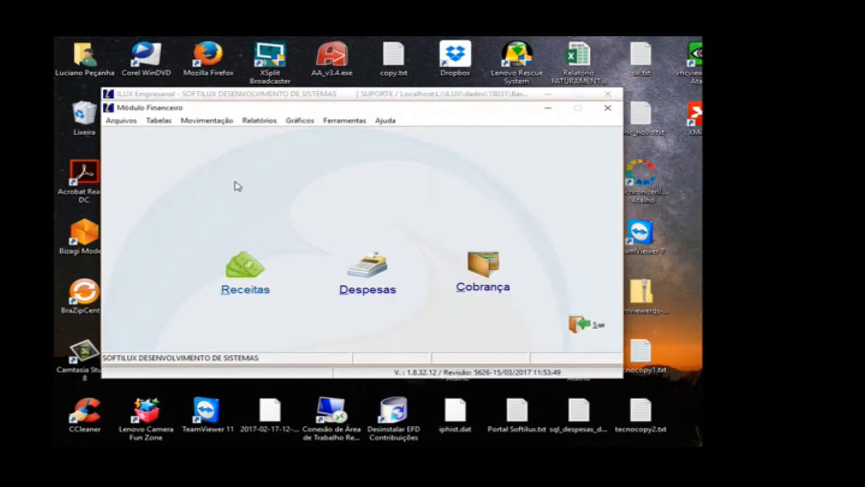
# Step: Open the Receitas form and review receivable title 34/1 with its financial transaction and account history fields
pyautogui.click(167, 126)
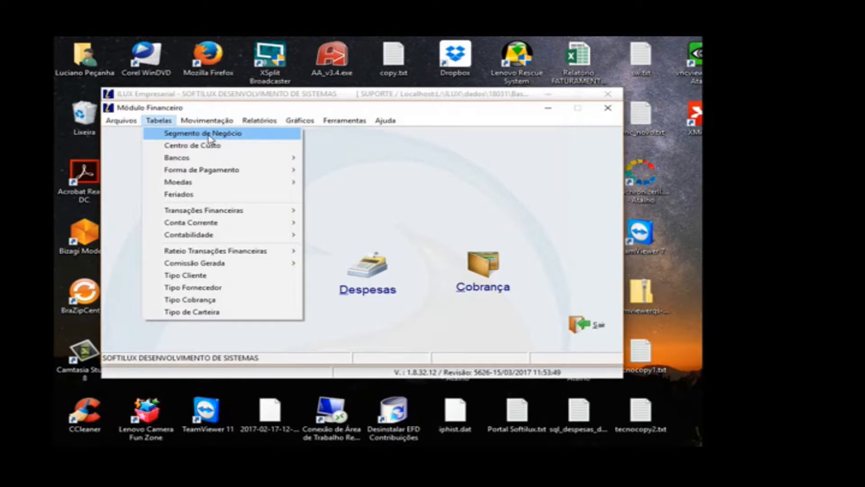
pyautogui.click(313, 216)
pyautogui.click(266, 263)
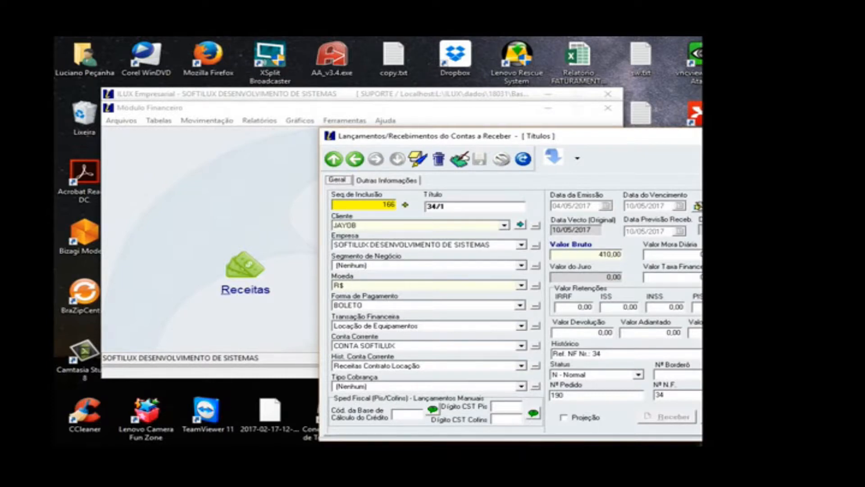
# Step: Open the Centro de Custo registry, step to record 101 COMERCIAL - LOCACOES and close the form
pyautogui.click(159, 120)
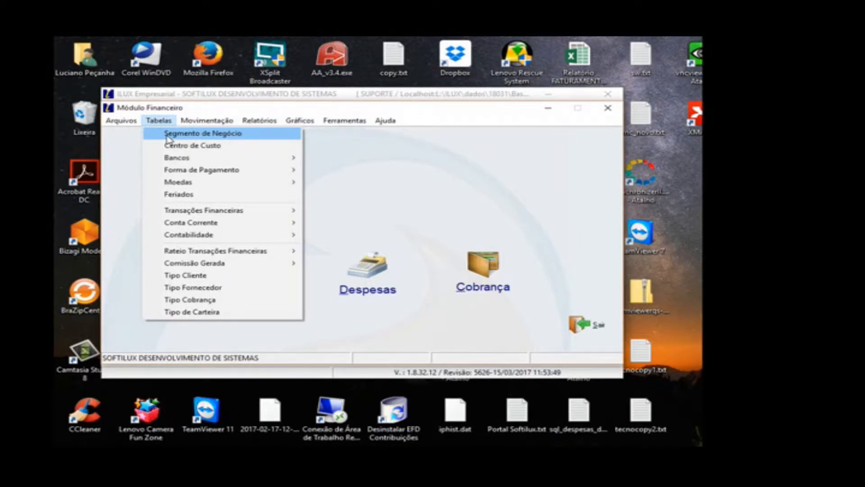
pyautogui.click(173, 145)
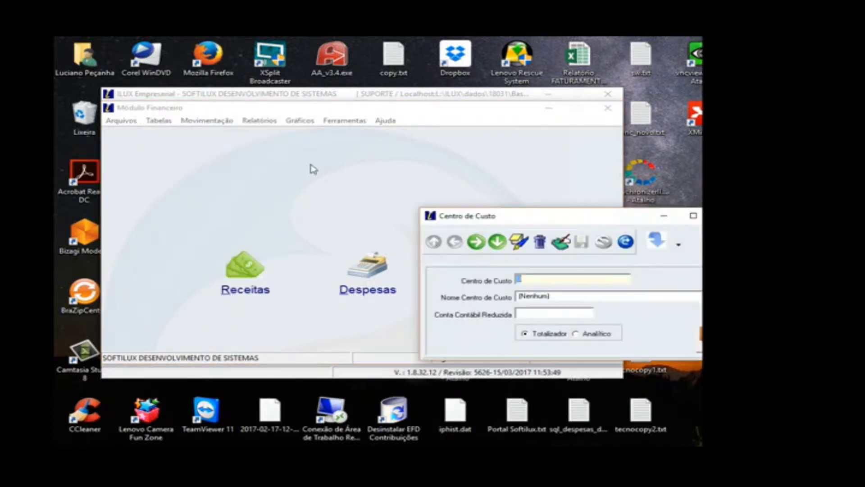
pyautogui.moveTo(492, 218); pyautogui.dragTo(308, 159)
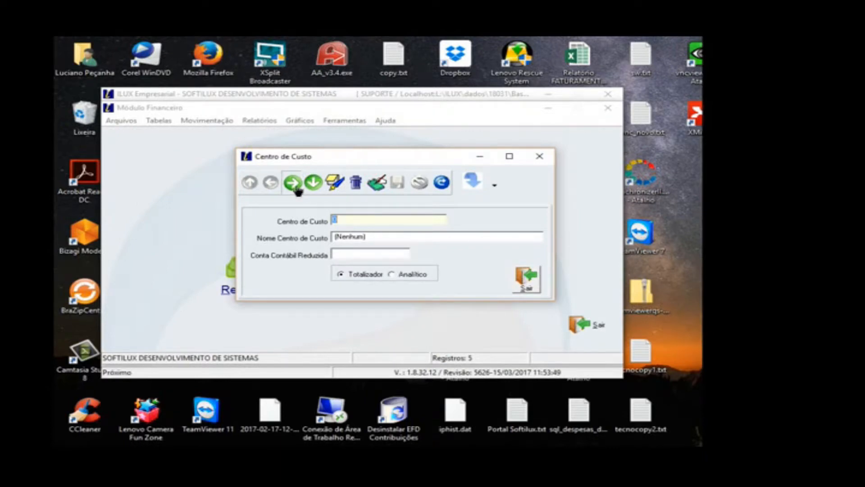
pyautogui.click(292, 182)
pyautogui.click(296, 189)
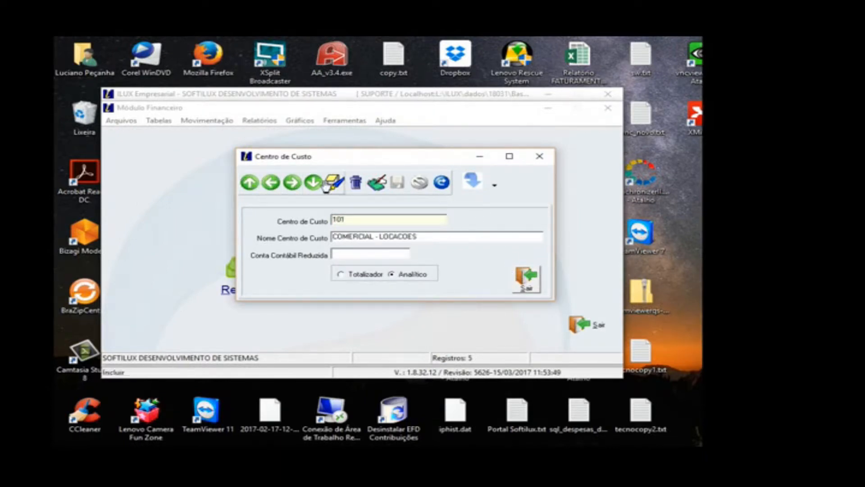
pyautogui.click(529, 283)
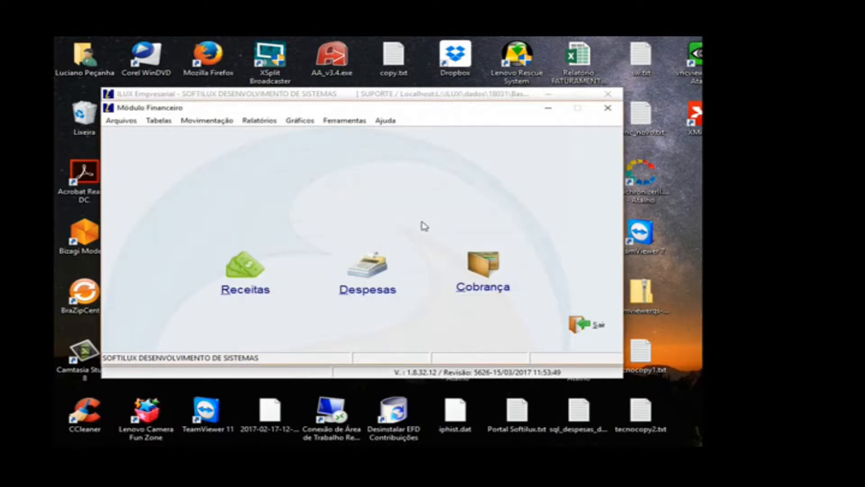
# Step: Look over the remaining tables, open the Tipo Cliente registry, browse to record 02 INDUSTRIA and close the form
pyautogui.click(159, 120)
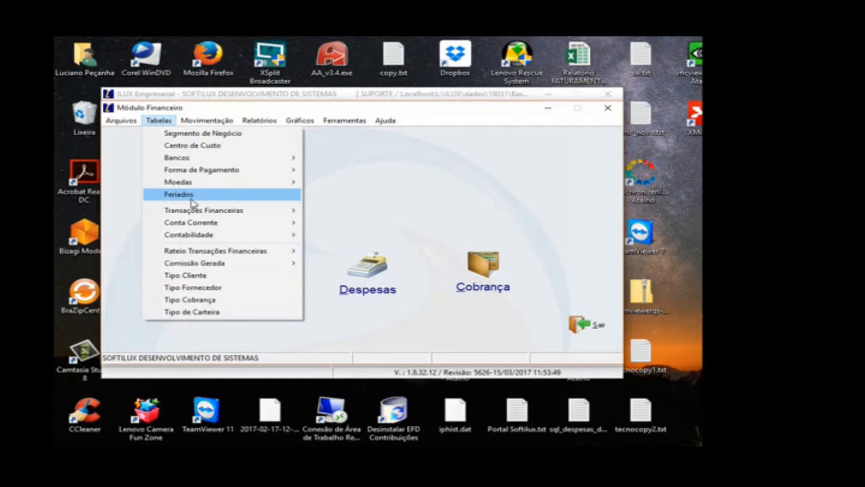
pyautogui.moveTo(197, 211)
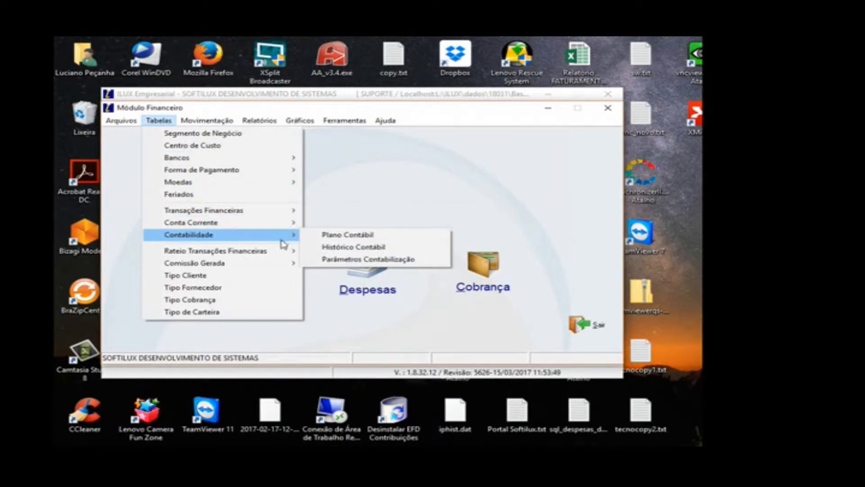
pyautogui.moveTo(285, 251)
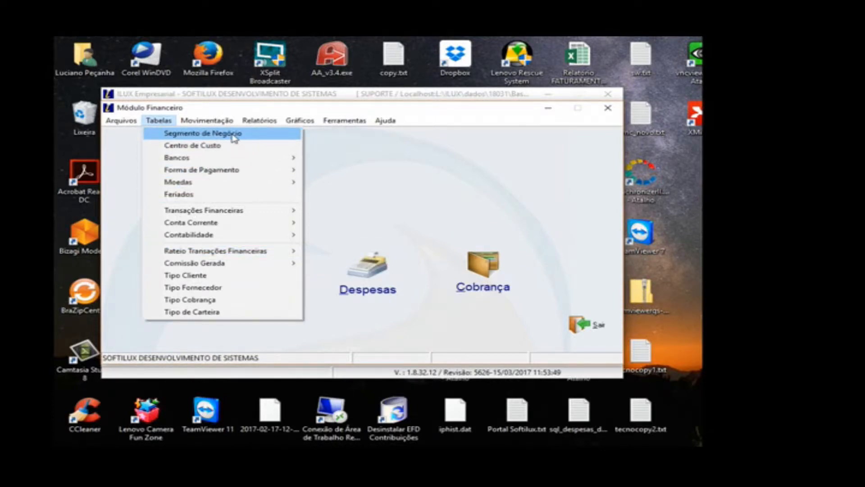
pyautogui.moveTo(227, 224)
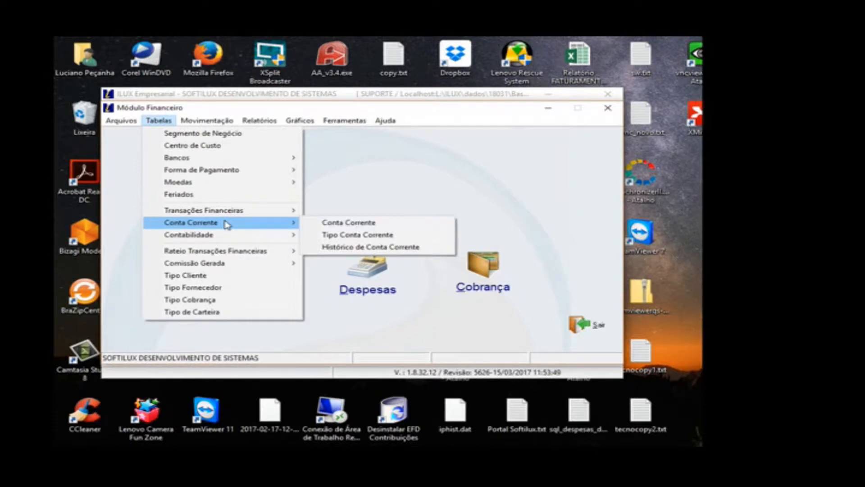
pyautogui.moveTo(222, 264)
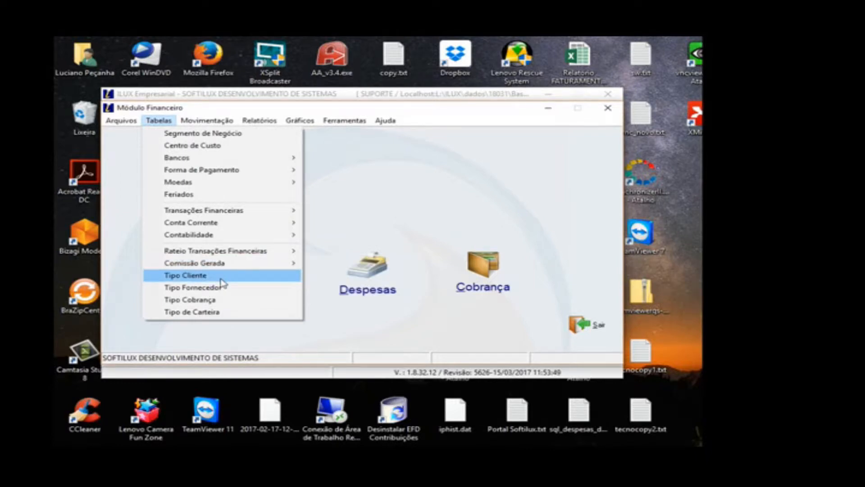
pyautogui.click(220, 276)
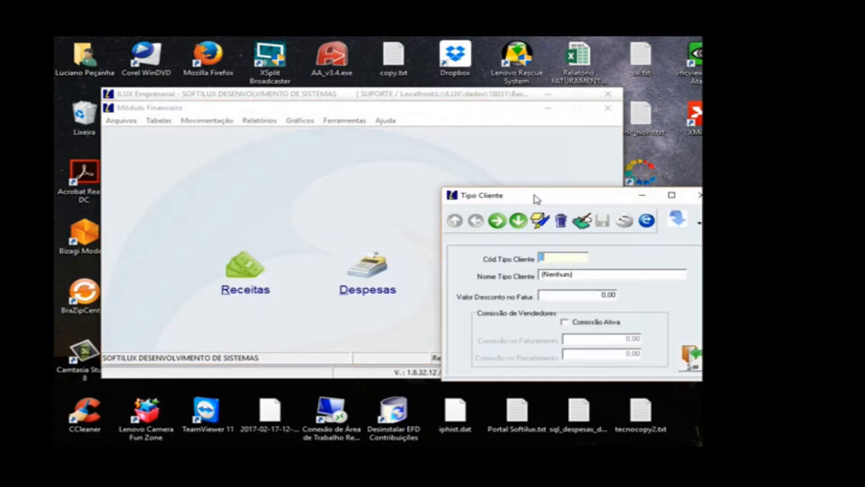
pyautogui.moveTo(535, 197); pyautogui.dragTo(320, 147)
pyautogui.click(292, 173)
pyautogui.click(291, 174)
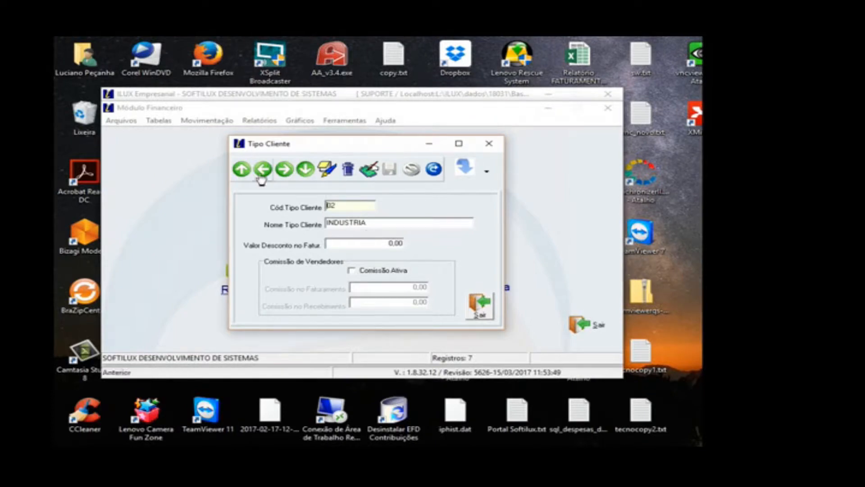
pyautogui.click(479, 306)
# Step: Open the Tipo de Cobrança registry, step through its records from Carteira to Desconto and close the form
pyautogui.click(158, 120)
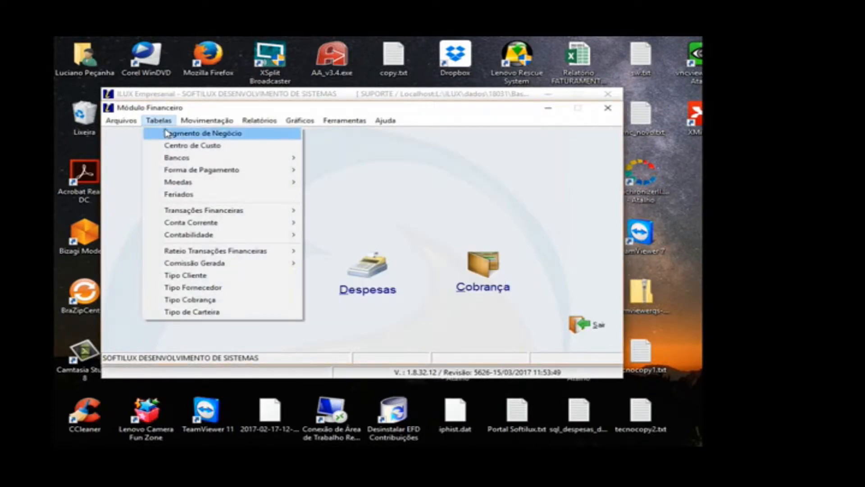
pyautogui.click(223, 287)
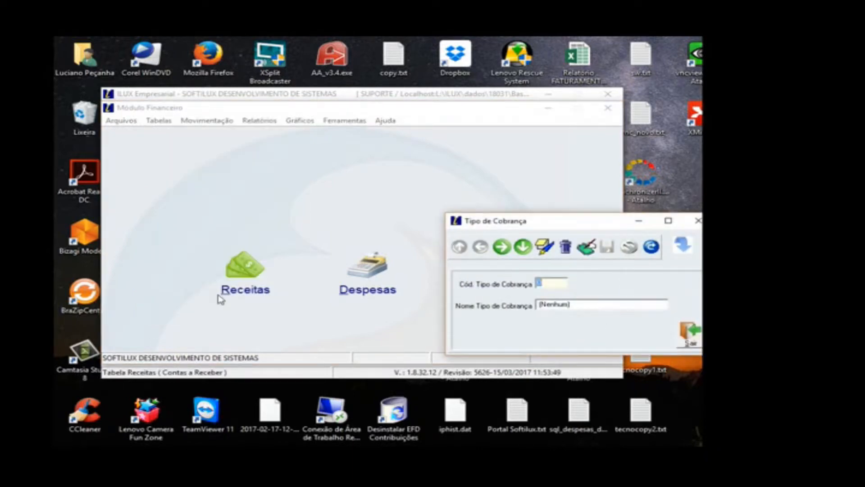
pyautogui.moveTo(530, 224); pyautogui.dragTo(315, 158)
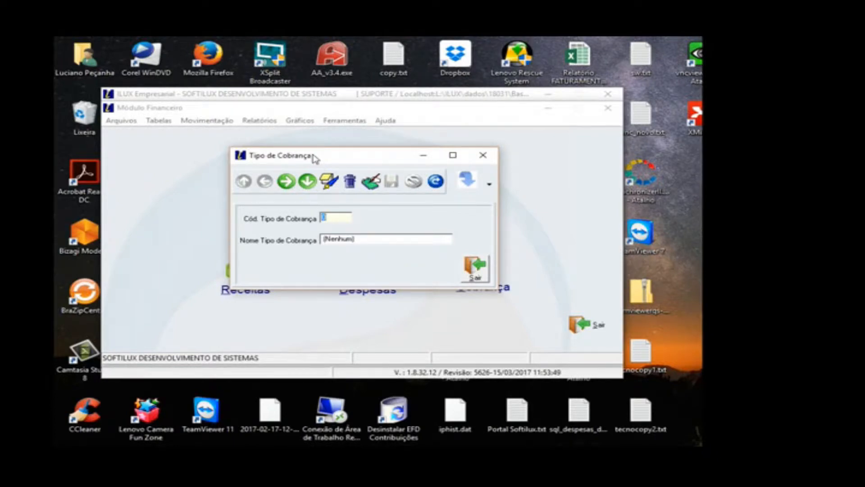
pyautogui.click(296, 182)
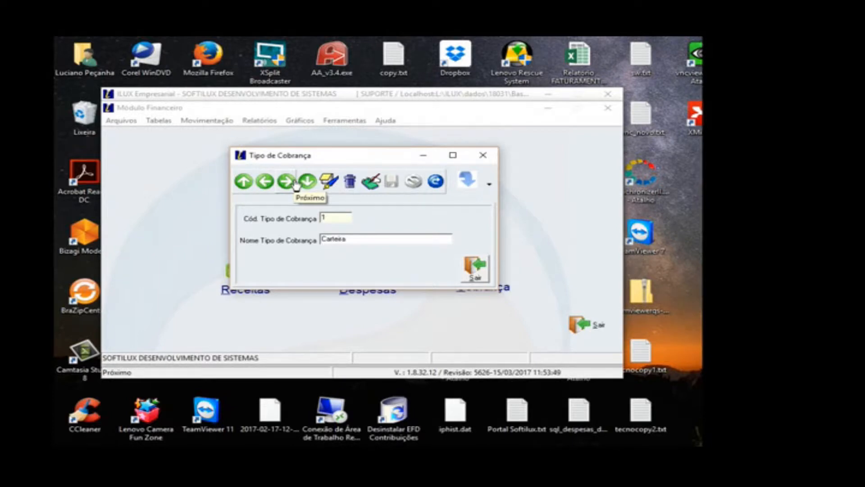
pyautogui.click(295, 182)
pyautogui.click(291, 182)
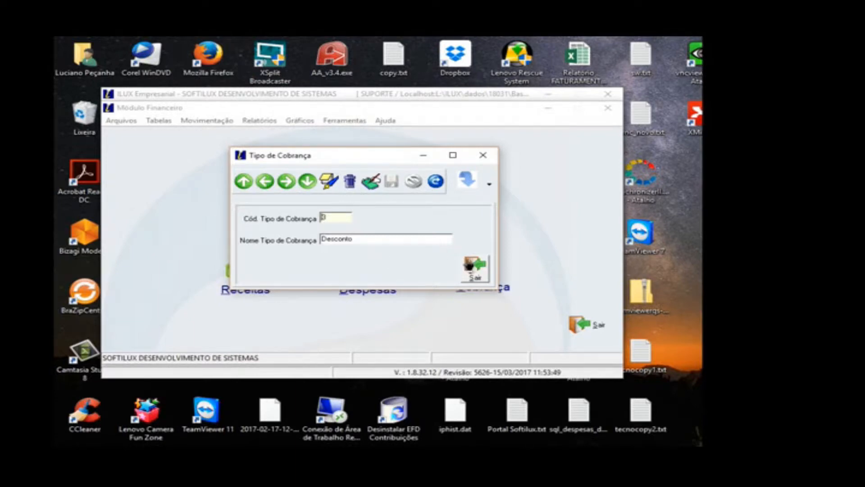
pyautogui.click(474, 267)
# Step: Open the Tipo de Carteira registry, review the general settings of COBRANÇA ITAU-109 and close the form
pyautogui.click(168, 122)
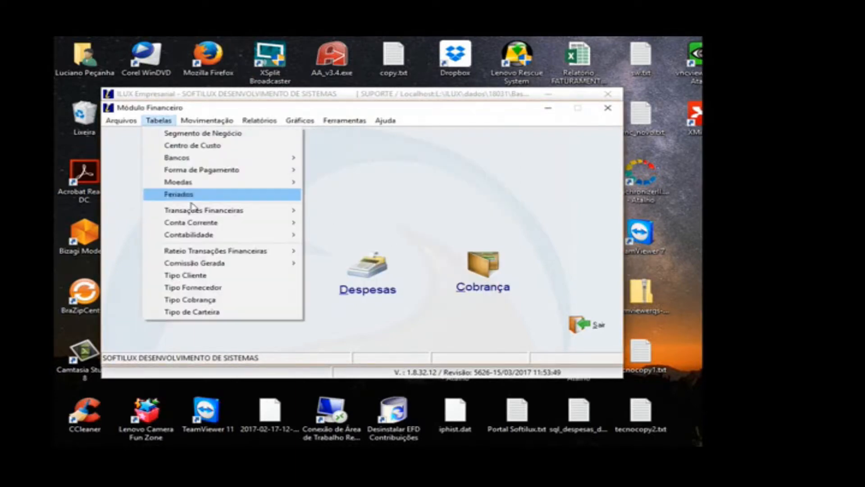
pyautogui.click(210, 313)
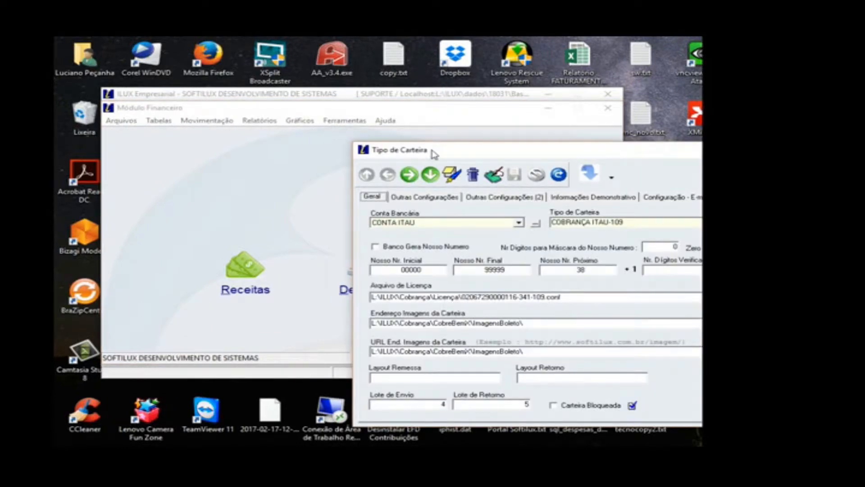
pyautogui.moveTo(432, 151); pyautogui.dragTo(295, 128)
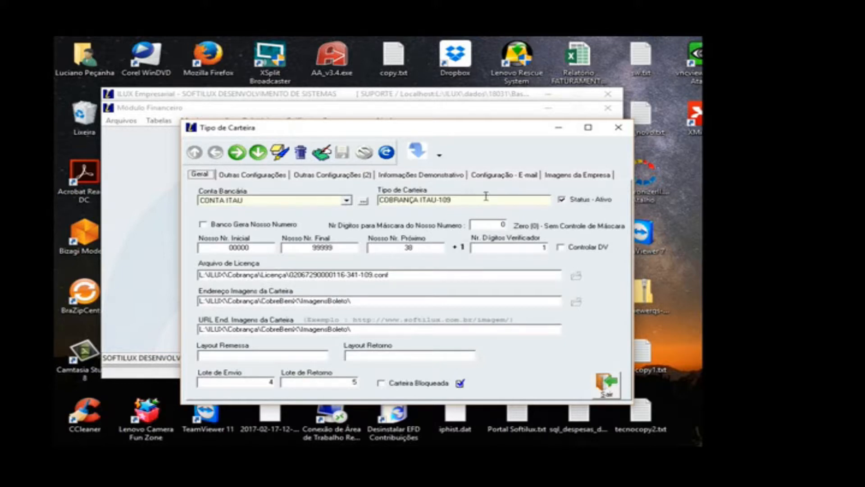
pyautogui.click(607, 385)
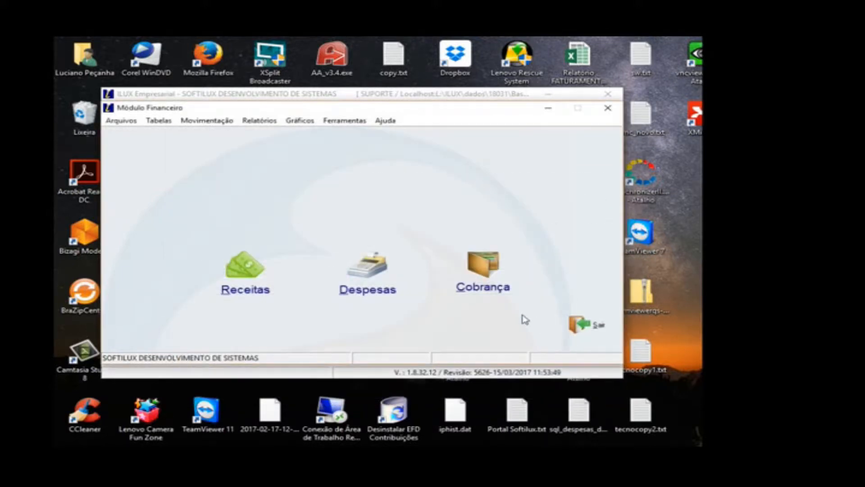
# Step: Look over the Bancos and Conta Corrente tables, open the Conta Corrente registry and display the CONTA SOFTILUX record
pyautogui.click(159, 120)
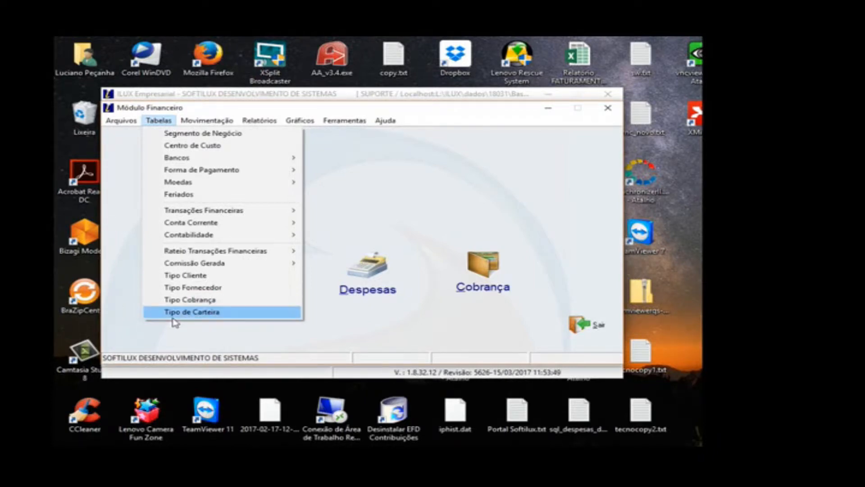
pyautogui.click(295, 227)
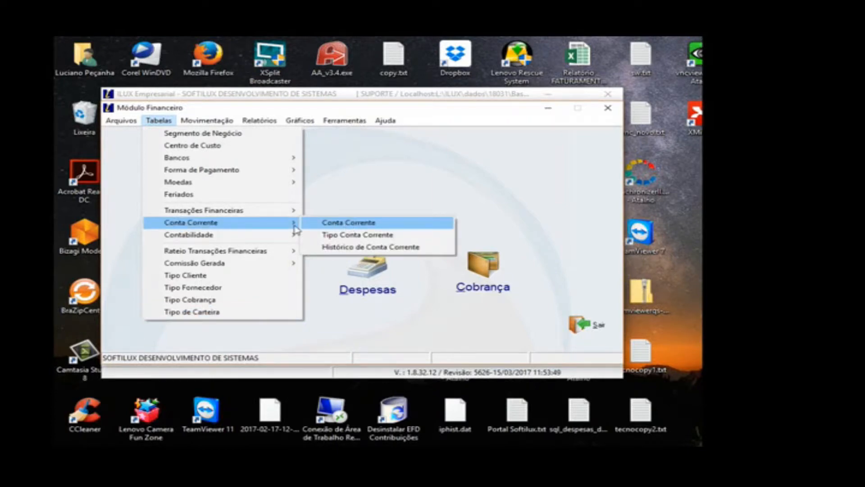
pyautogui.moveTo(289, 157)
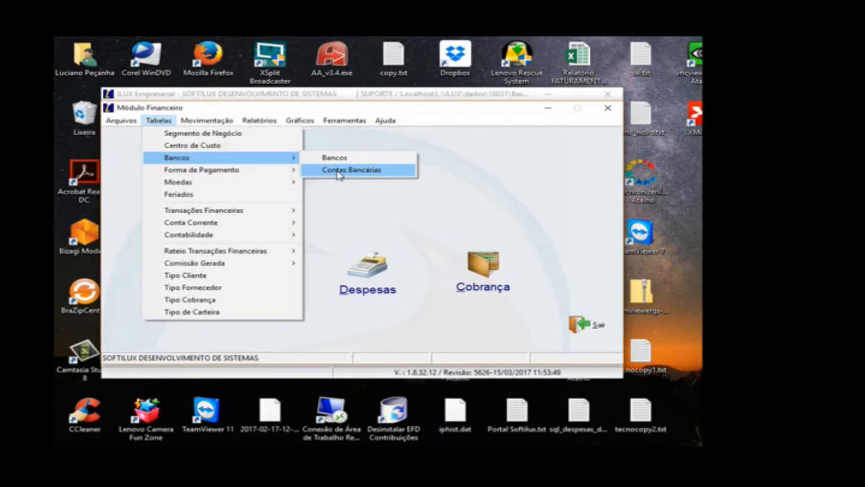
pyautogui.moveTo(290, 223)
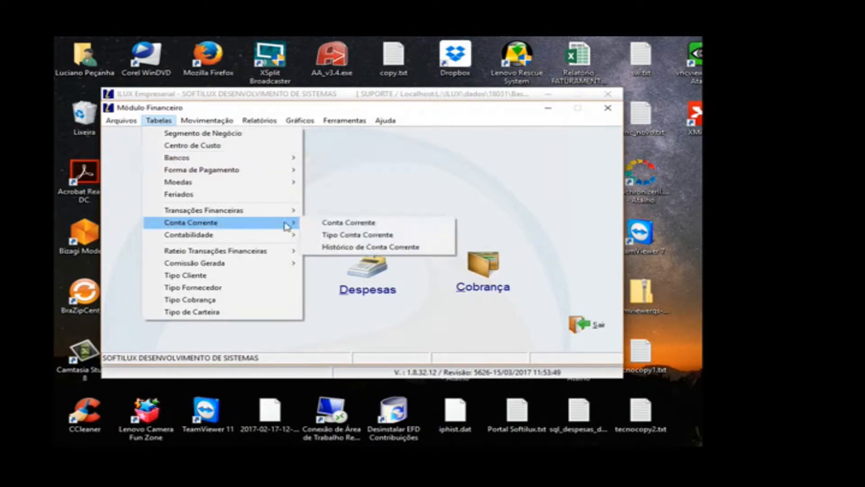
pyautogui.click(324, 223)
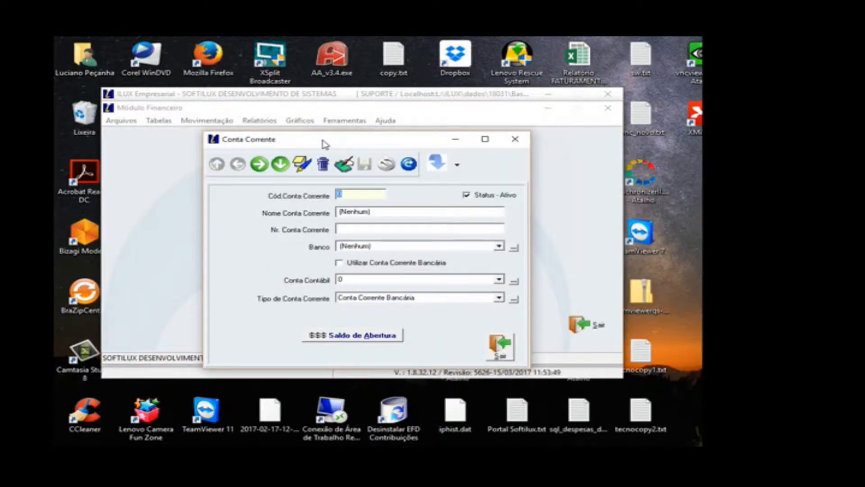
pyautogui.click(259, 164)
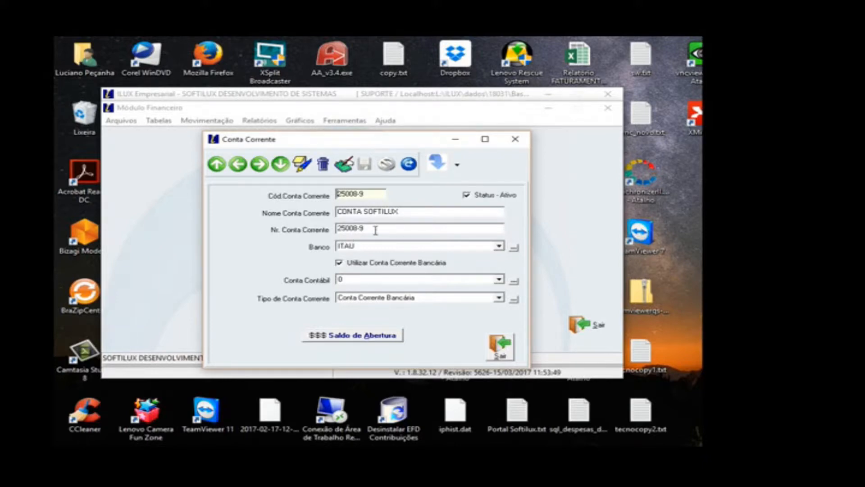
# Step: Try prefixing the account number of CONTA SOFTILUX with three zeros, discard the edit and close the form
pyautogui.click(344, 164)
pyautogui.click(338, 228)
pyautogui.write('000')
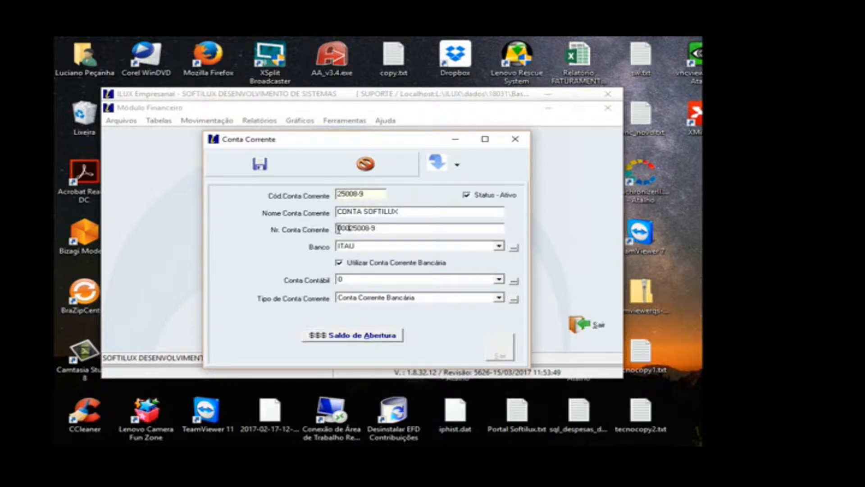
pyautogui.click(366, 165)
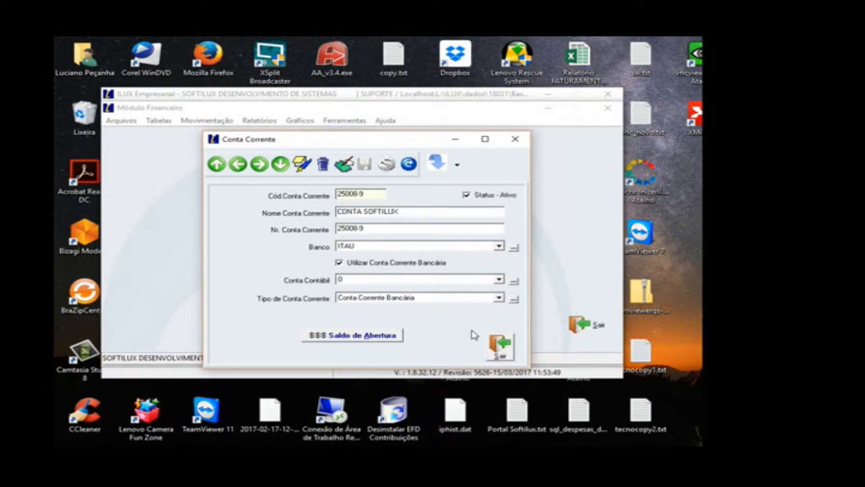
pyautogui.click(500, 345)
pyautogui.click(159, 121)
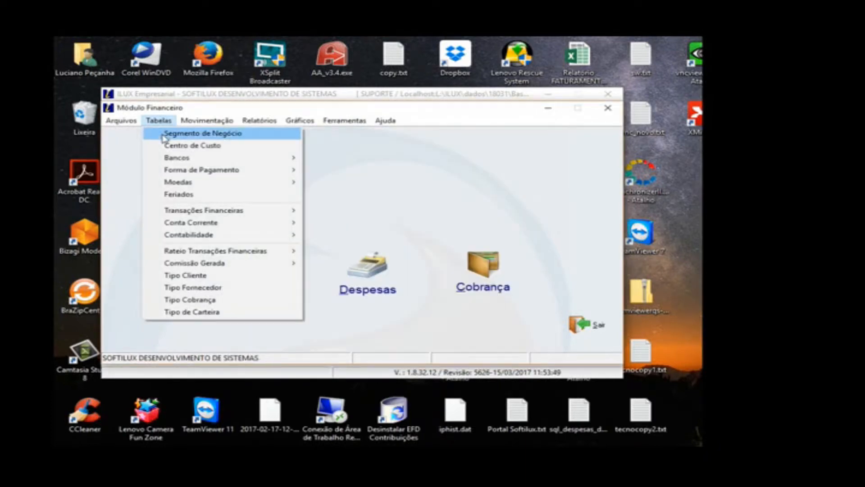
pyautogui.click(416, 171)
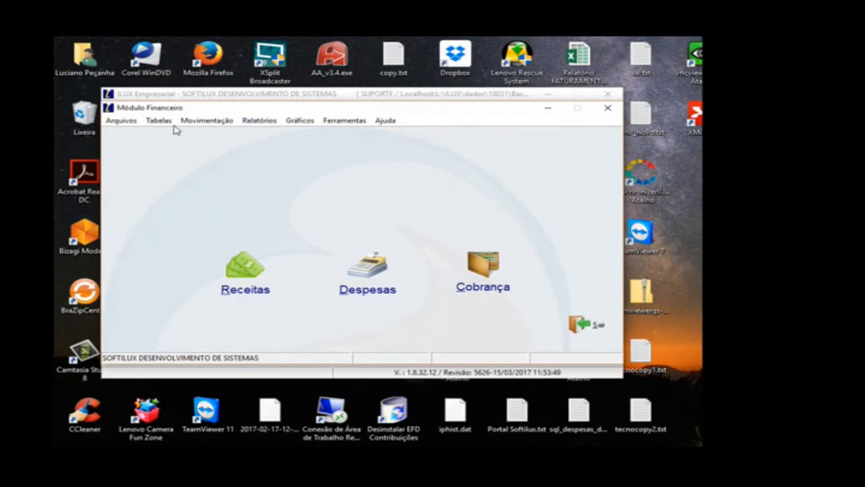
pyautogui.click(159, 121)
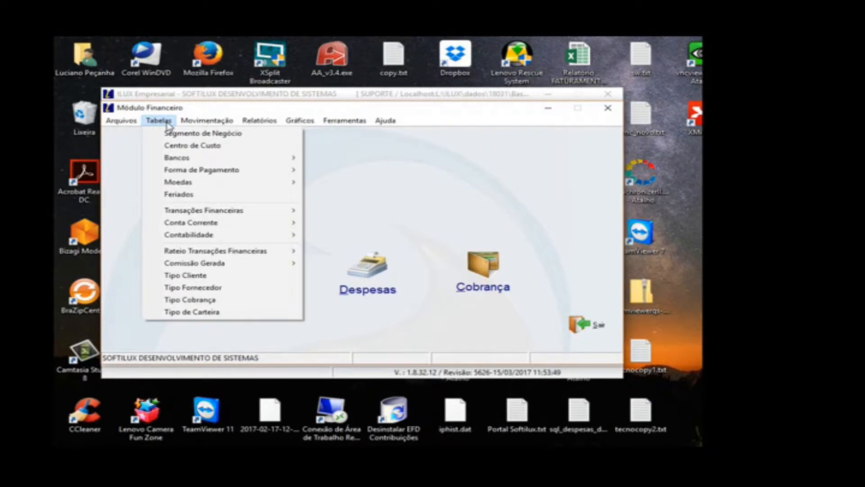
pyautogui.moveTo(177, 174)
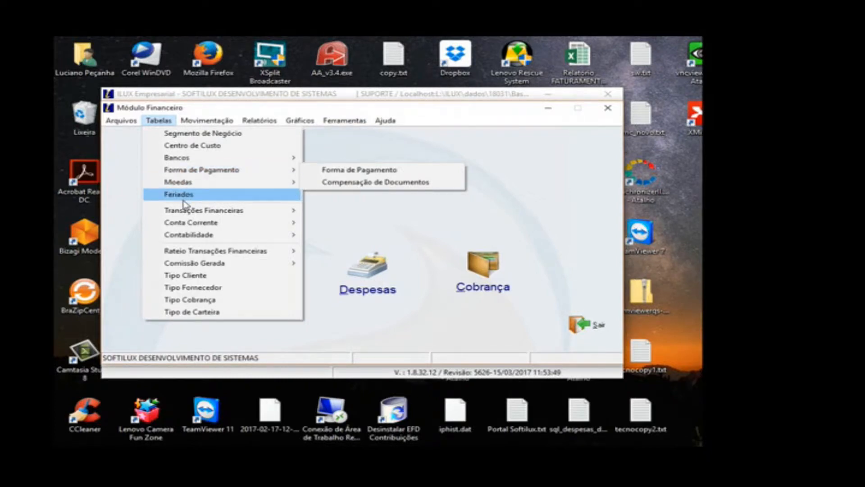
pyautogui.moveTo(184, 213)
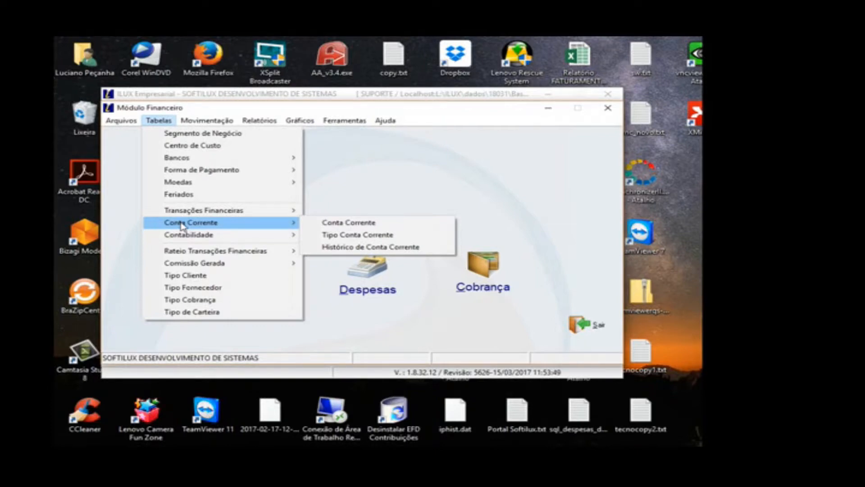
pyautogui.click(383, 165)
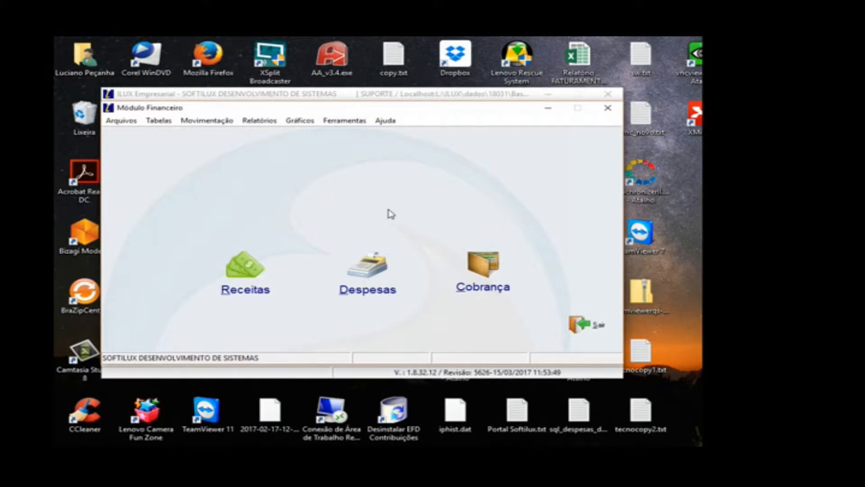
# Step: Switch from Financeiro to the Comercial module, open the N.F. Entrada importer for XML invoices and close it after viewing
pyautogui.click(583, 324)
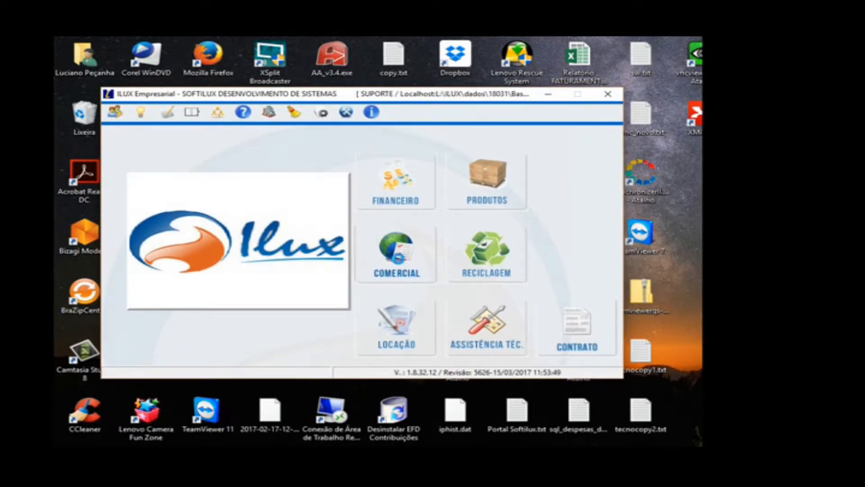
pyautogui.click(400, 268)
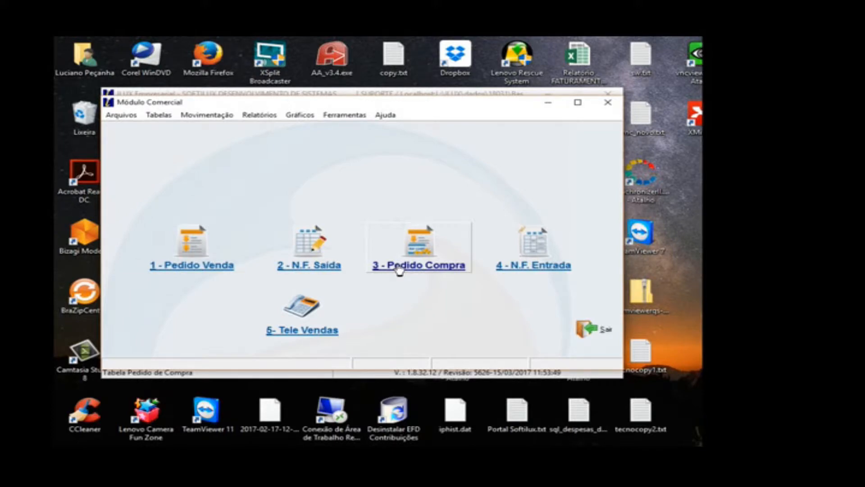
pyautogui.click(489, 267)
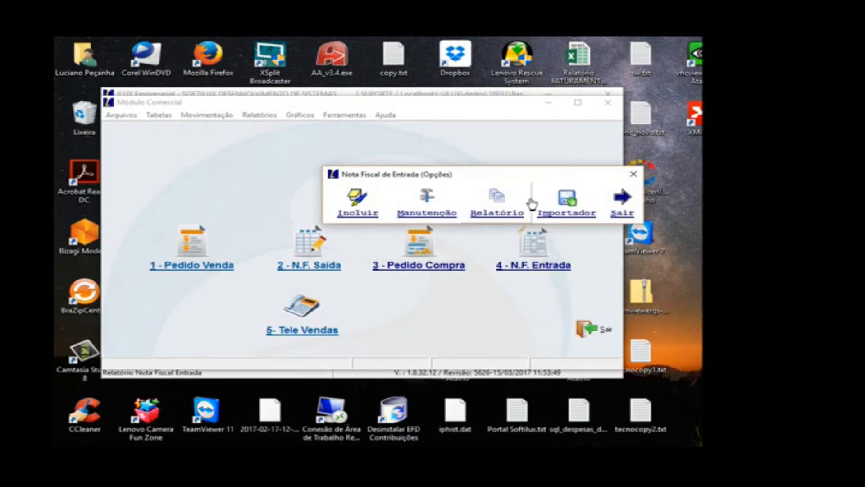
pyautogui.click(565, 207)
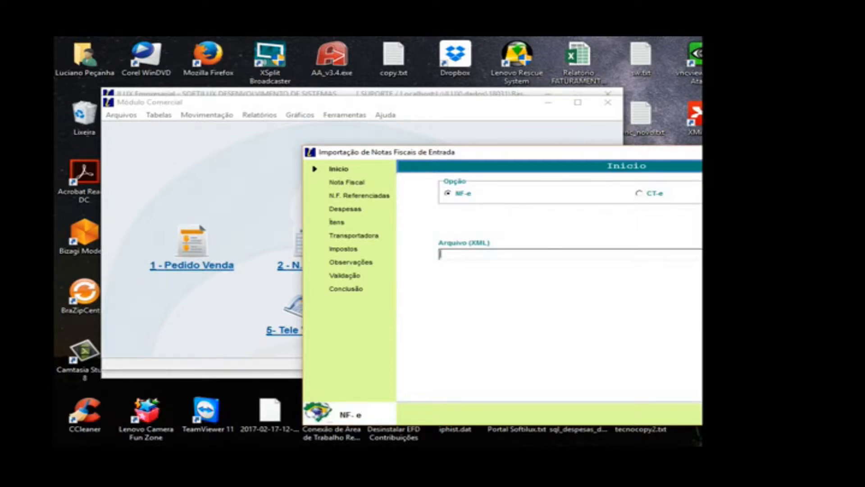
pyautogui.press('Escape')
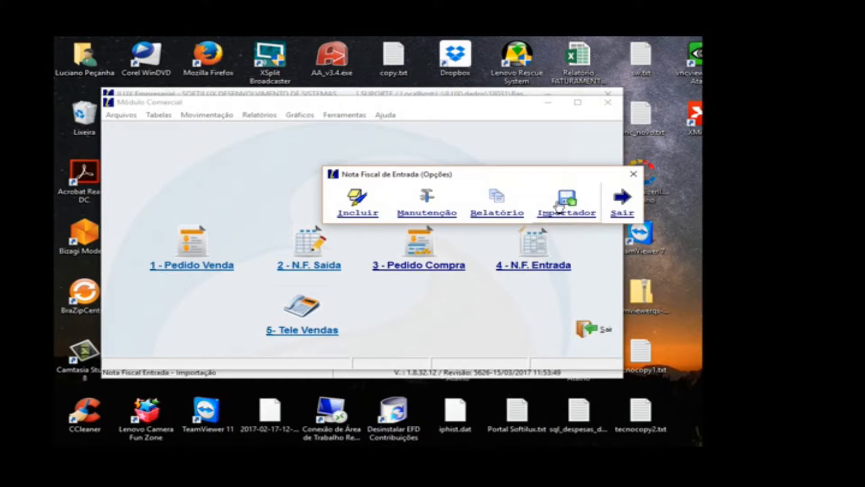
# Step: Open a blank Nota Fiscal de Entrada, review its general data fields, close it and leave the Comercial module
pyautogui.click(351, 212)
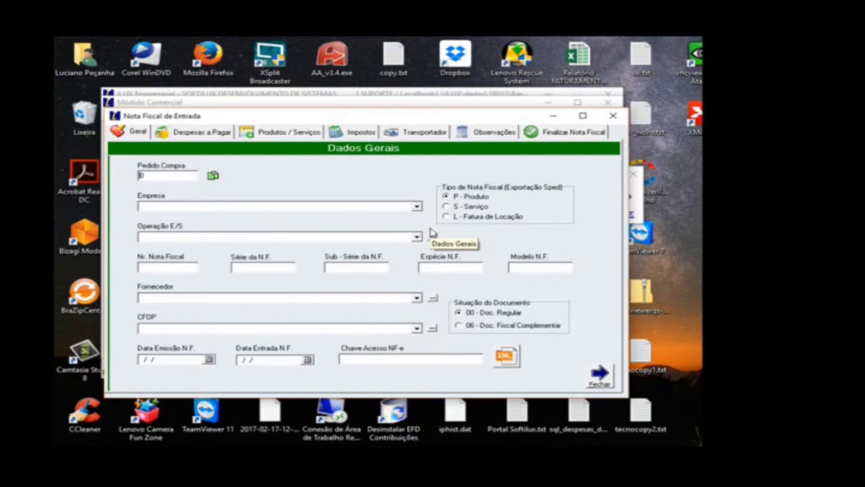
pyautogui.press('Tab')
pyautogui.click(599, 376)
pyautogui.click(620, 207)
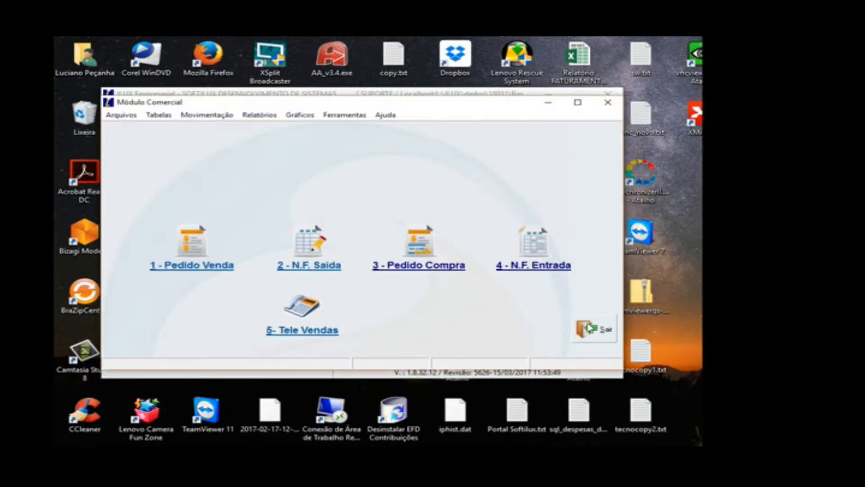
pyautogui.click(588, 329)
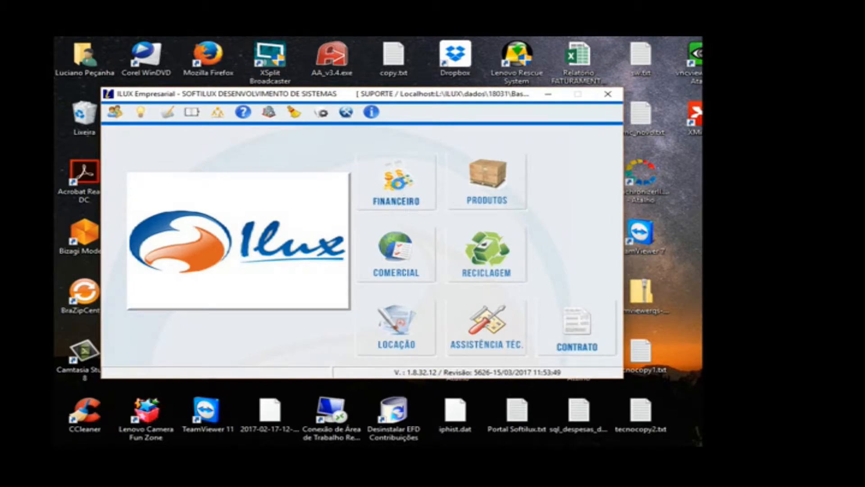
# Step: Open Despesas in the Financeiro module and start a new accounts payable entry with expense document 456
pyautogui.click(401, 189)
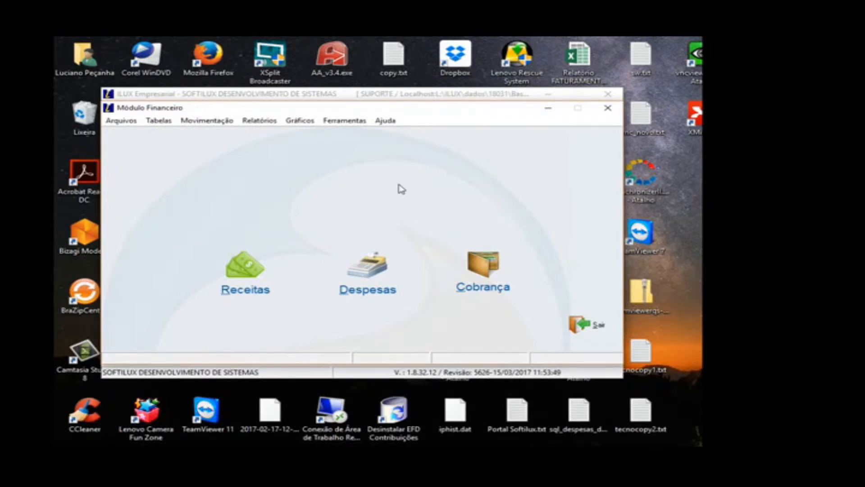
pyautogui.click(378, 259)
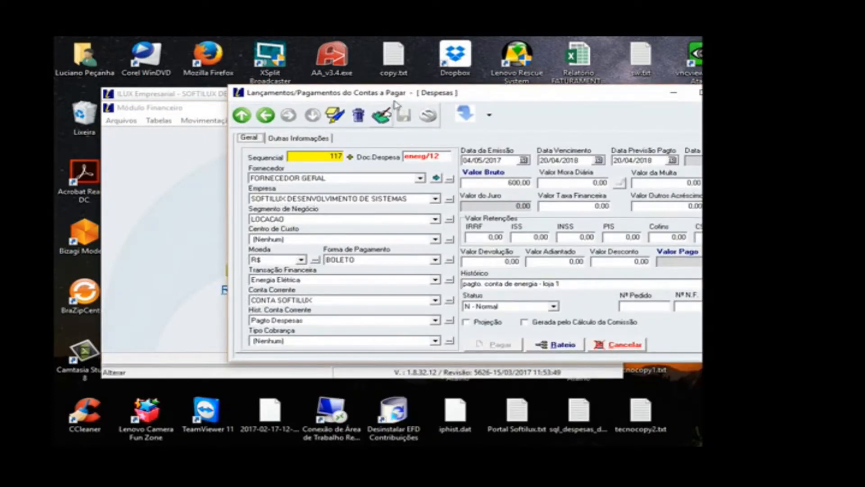
pyautogui.click(337, 118)
pyautogui.write('456')
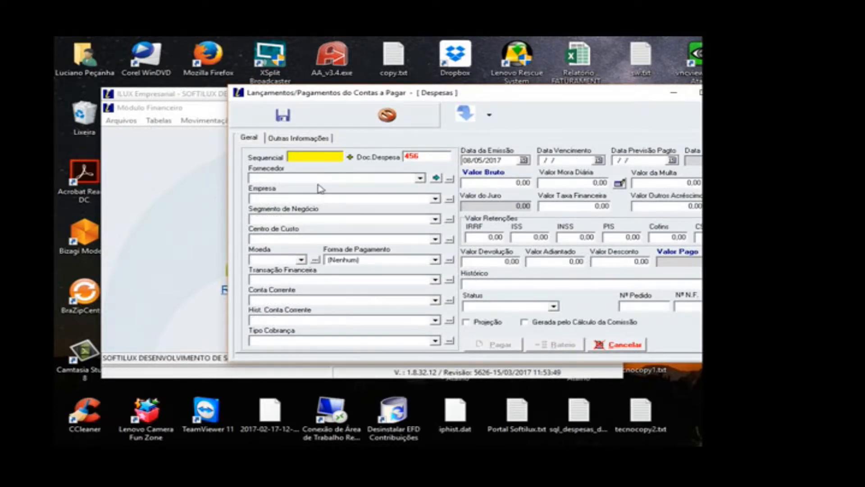
# Step: Assign FORNECEDOR GERAL as supplier and SOFTILUX DESENVOLVIMENTO DE SISTEMAS as company, with business segment and cost centre both (Nenhum)
pyautogui.click(318, 178)
pyautogui.click(328, 193)
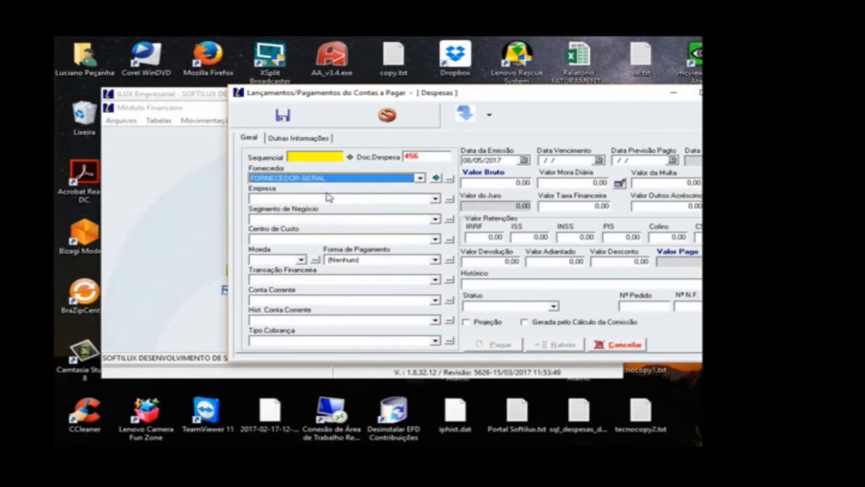
pyautogui.click(329, 197)
pyautogui.click(313, 210)
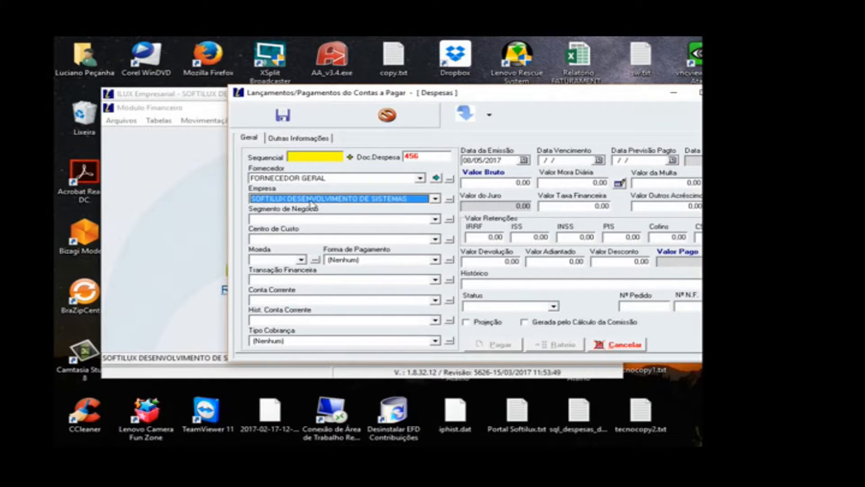
pyautogui.click(309, 219)
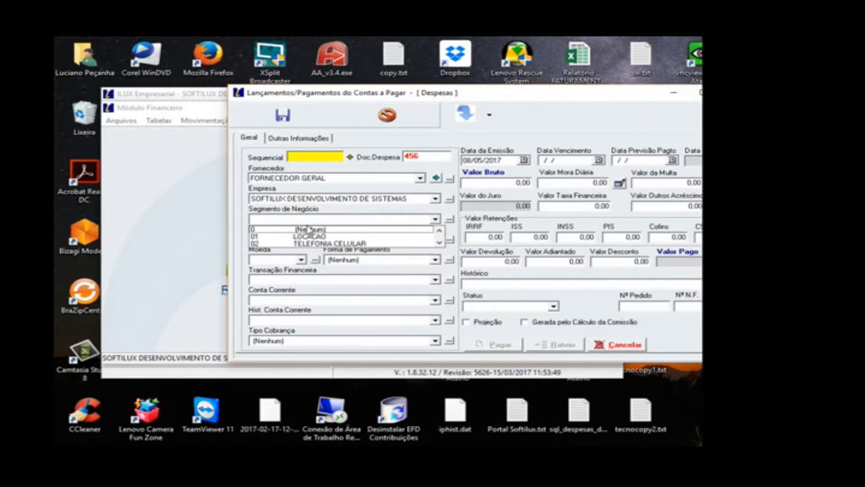
pyautogui.click(308, 229)
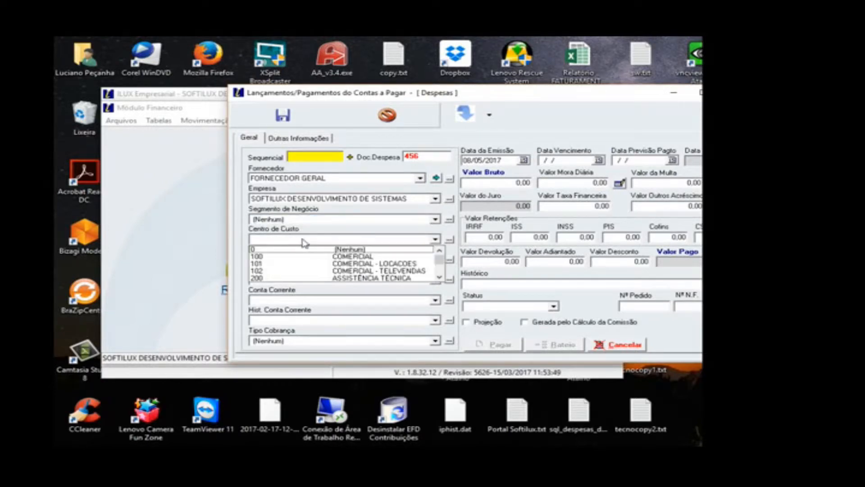
pyautogui.click(299, 249)
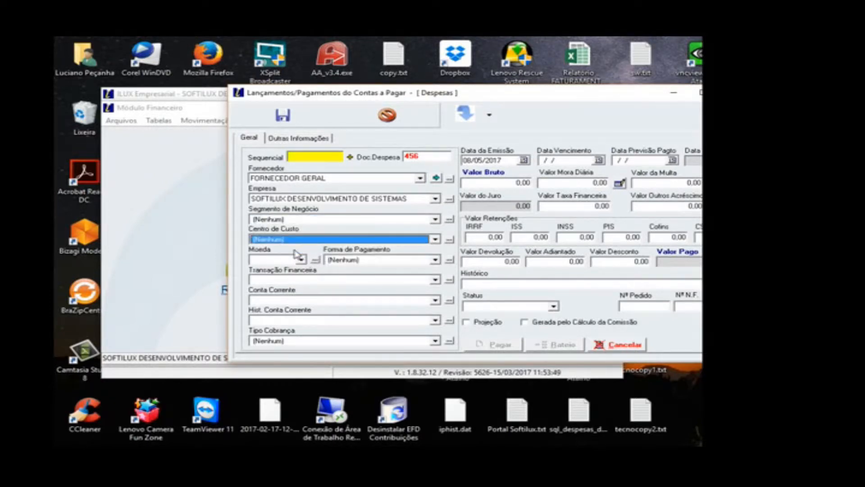
# Step: Set the expense's currency to R$ and its payment method to BOLETO
pyautogui.click(299, 259)
pyautogui.click(279, 271)
pyautogui.click(344, 260)
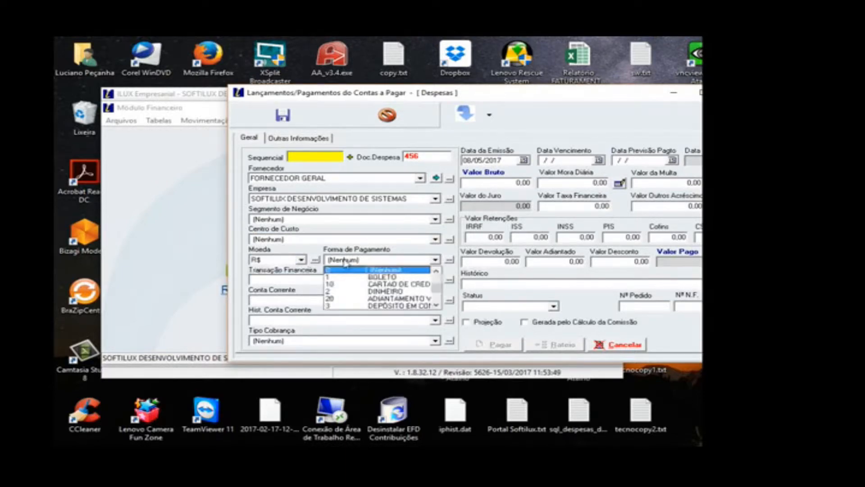
pyautogui.click(378, 278)
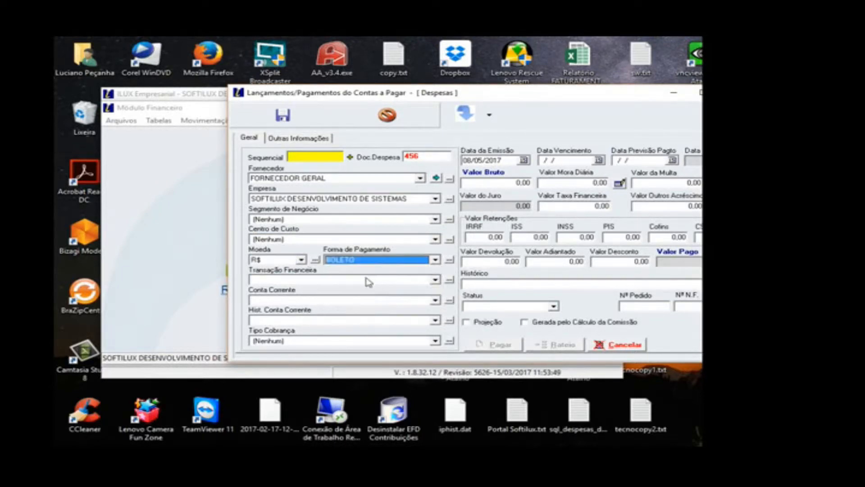
# Step: Assign Alugueis e Condomínio as financial transaction, CONTA SOFTILUX as current account and Pagto Despesas as the account history
pyautogui.click(369, 280)
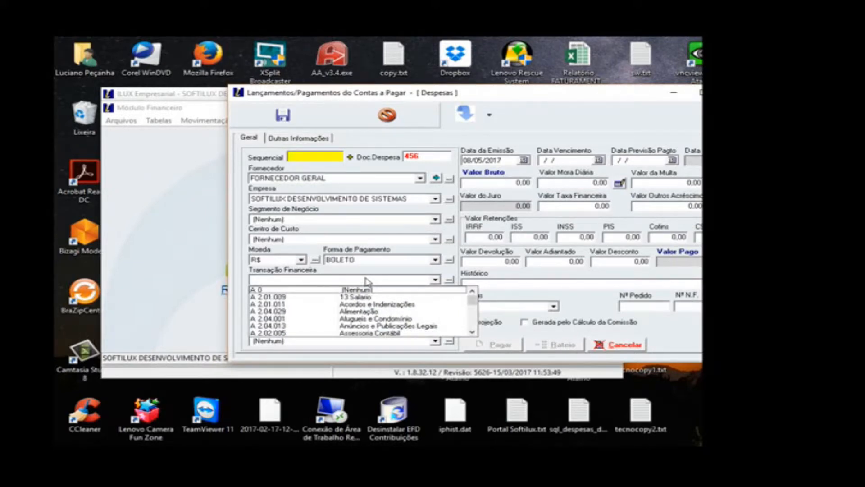
pyautogui.write('alu')
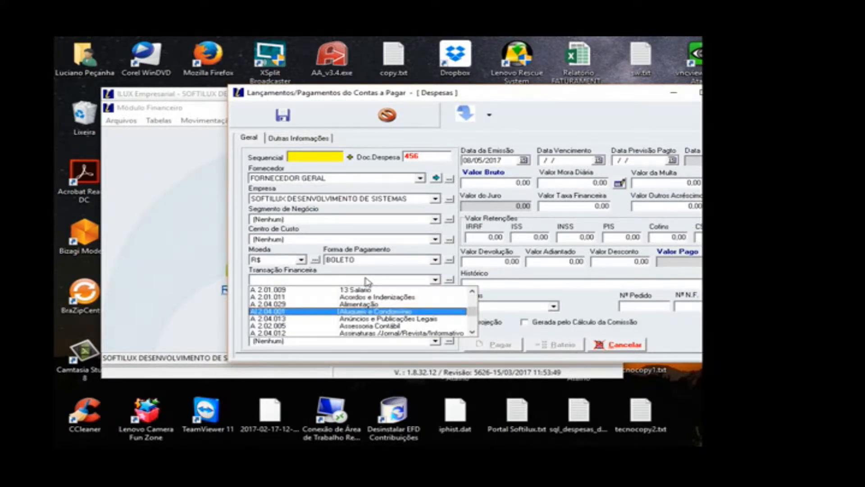
pyautogui.press('Return')
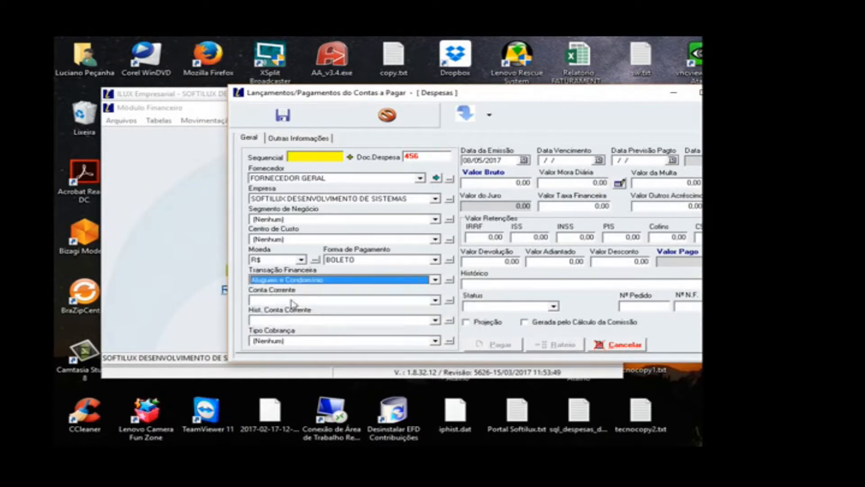
pyautogui.click(292, 301)
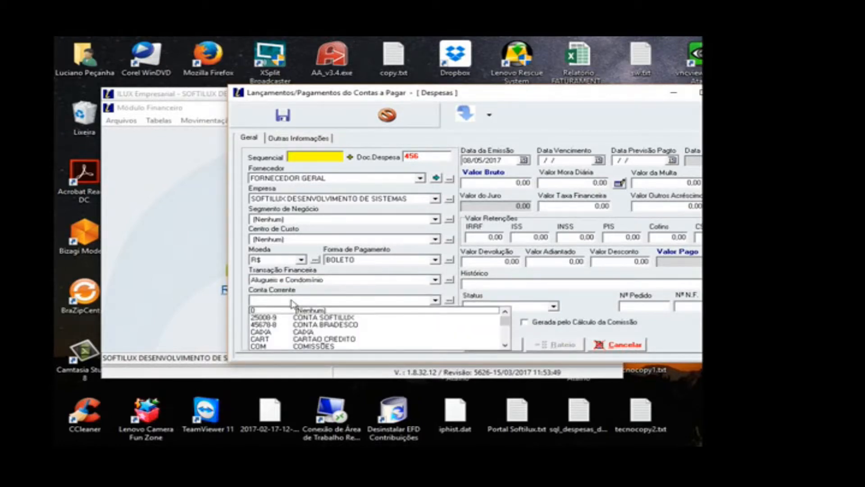
pyautogui.click(308, 318)
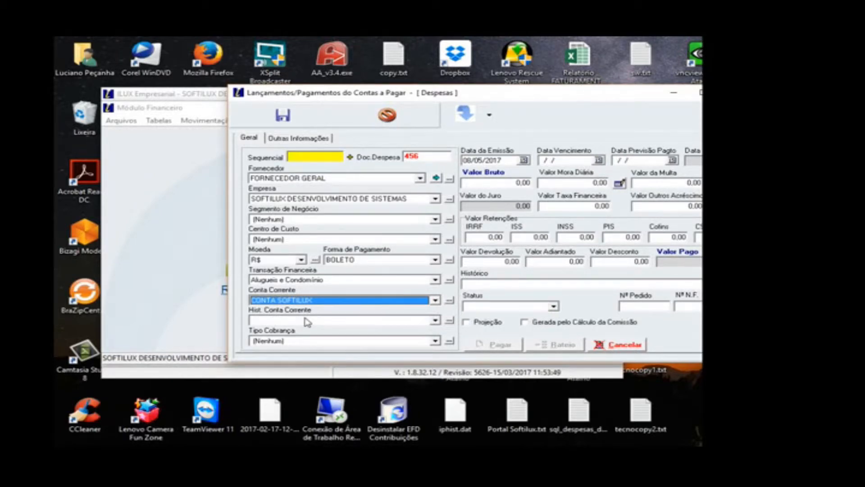
pyautogui.click(306, 321)
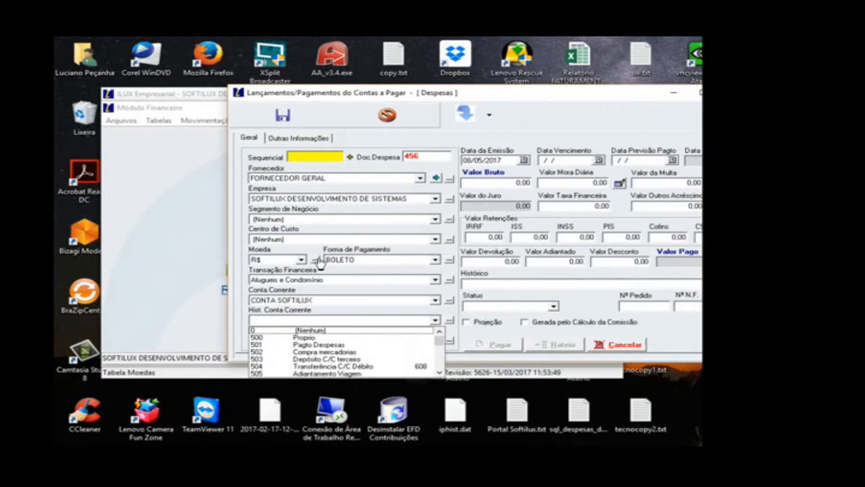
pyautogui.click(308, 345)
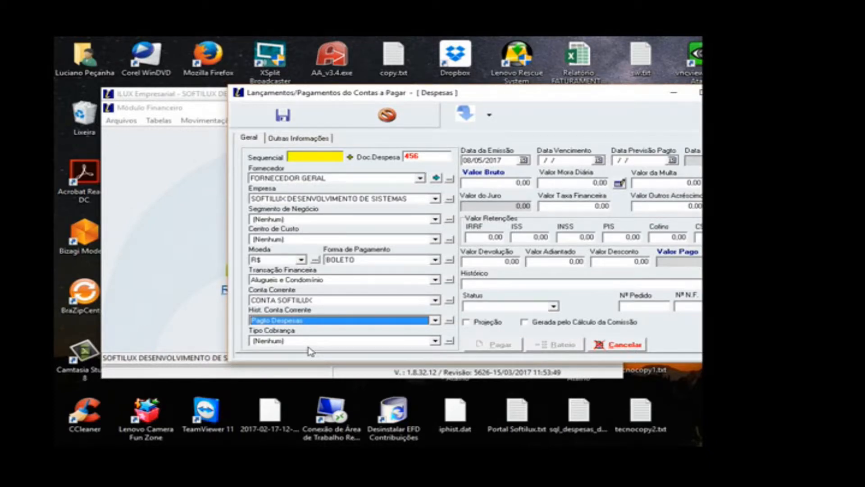
# Step: Set both the expense's due date and its expected payment date to 25/05/2017
pyautogui.click(599, 160)
pyautogui.click(545, 209)
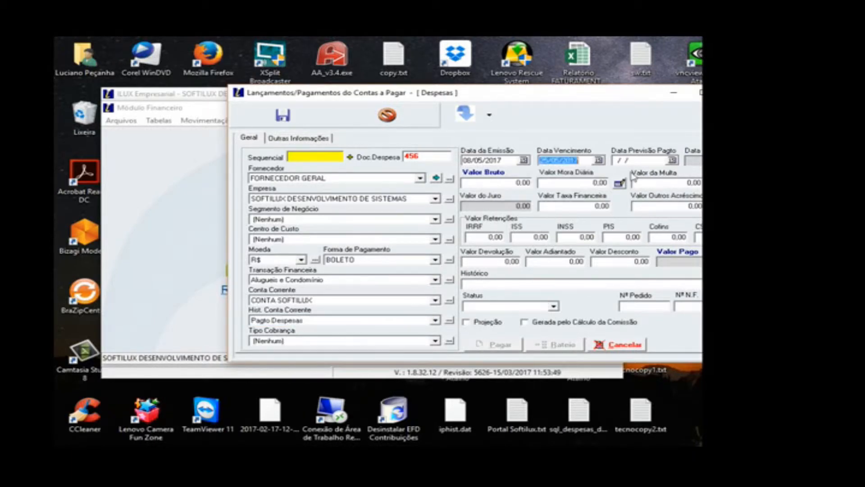
pyautogui.click(666, 161)
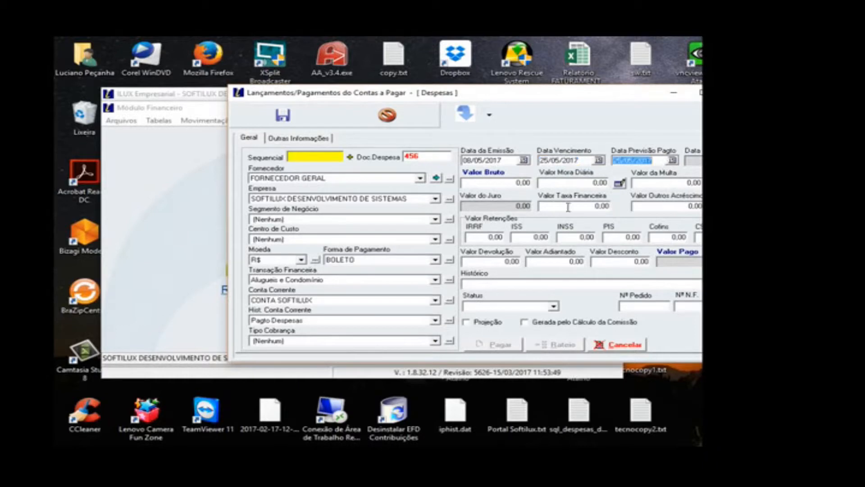
# Step: Enter a gross value of 1500 and the history text PAGTO. ALUGUEL LOJA MATRIZ
pyautogui.click(500, 184)
pyautogui.write('1500')
pyautogui.click(573, 286)
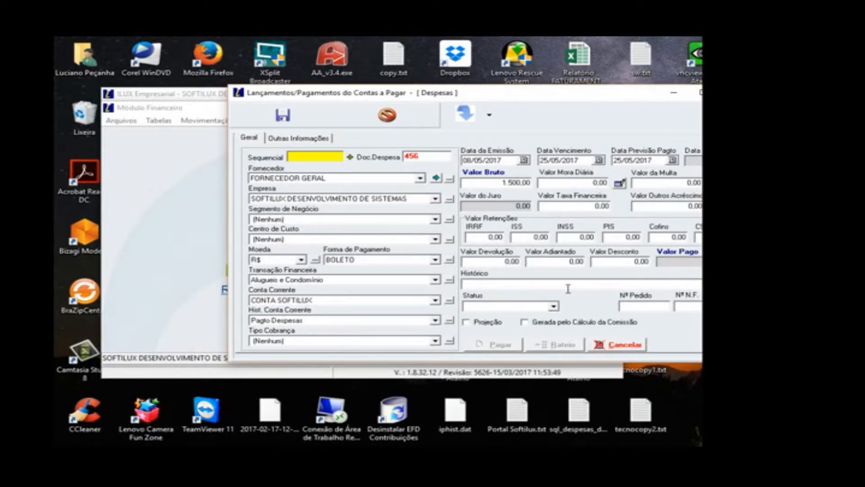
pyautogui.write('PAGTO. ALUGUEL LOJA MATRIZ')
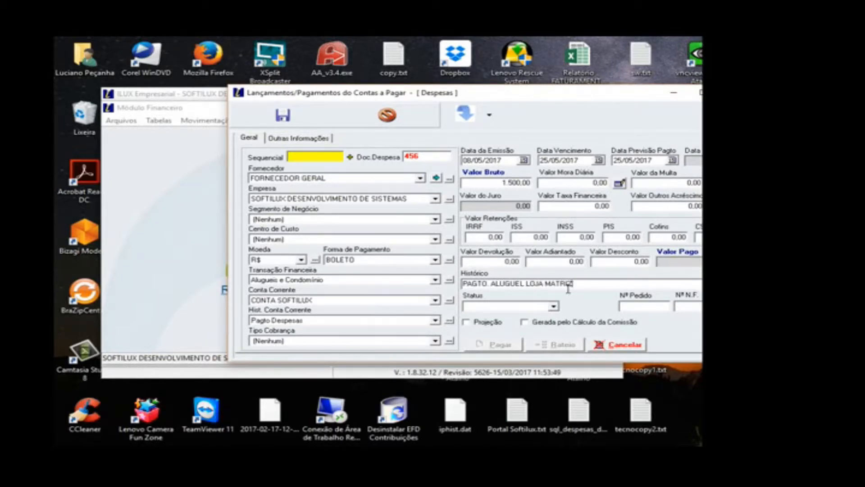
pyautogui.click(493, 262)
pyautogui.click(605, 261)
pyautogui.click(673, 206)
pyautogui.click(479, 325)
pyautogui.click(479, 325)
# Step: Save the new expense entry, confirming the recording and dismissing the apportionment message
pyautogui.click(283, 115)
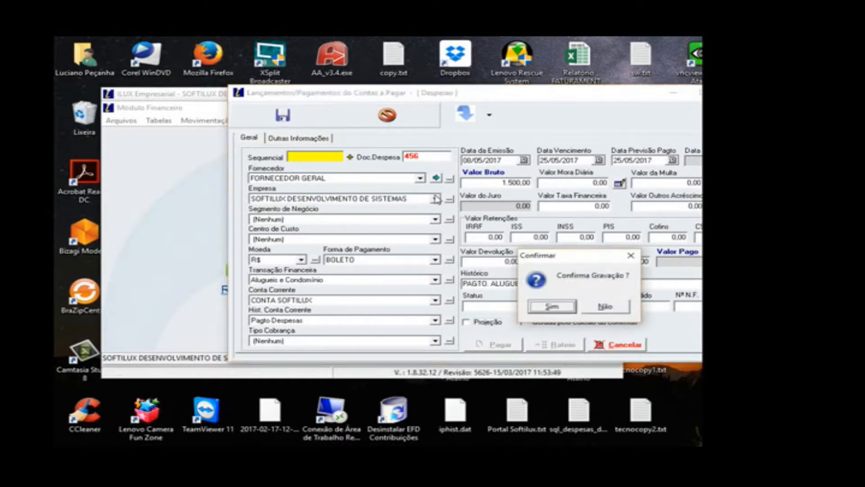
pyautogui.click(543, 308)
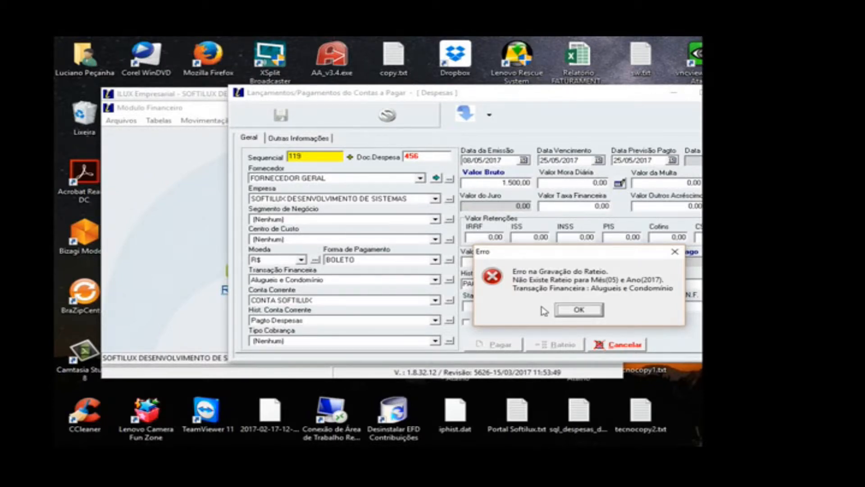
pyautogui.click(579, 305)
pyautogui.click(589, 310)
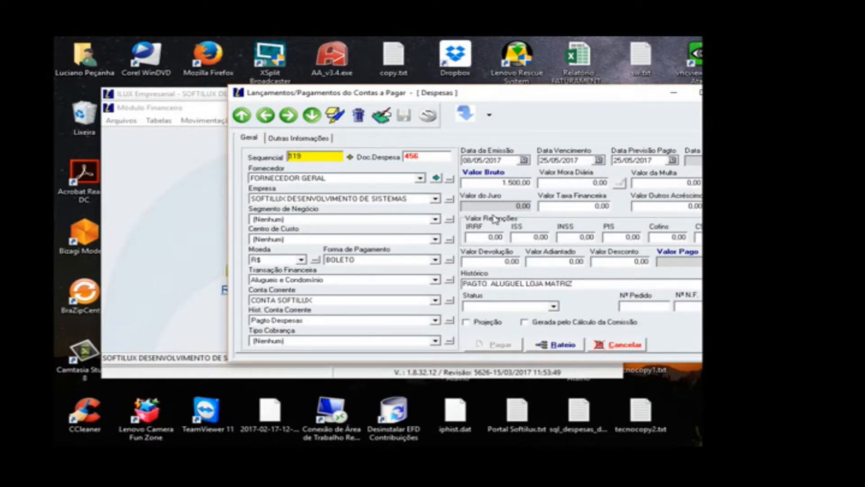
# Step: Preview the Recibo report for the saved expense, then close the receipt and the accounts payable entry window
pyautogui.click(489, 118)
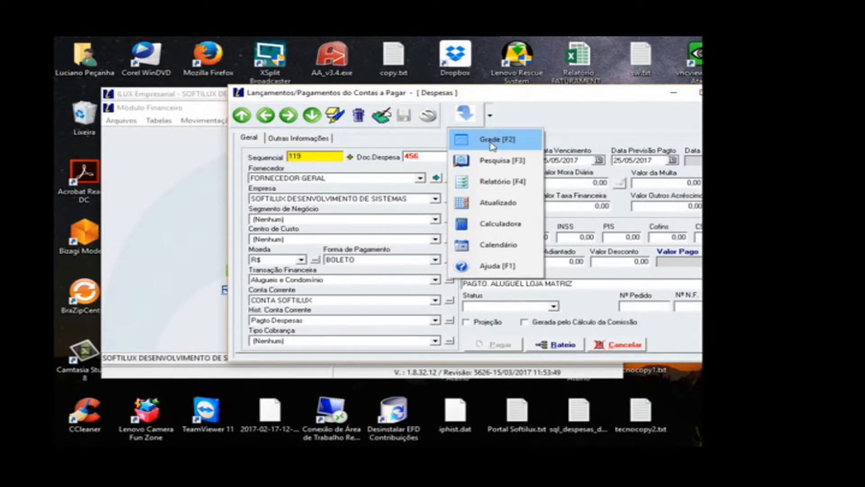
pyautogui.click(494, 181)
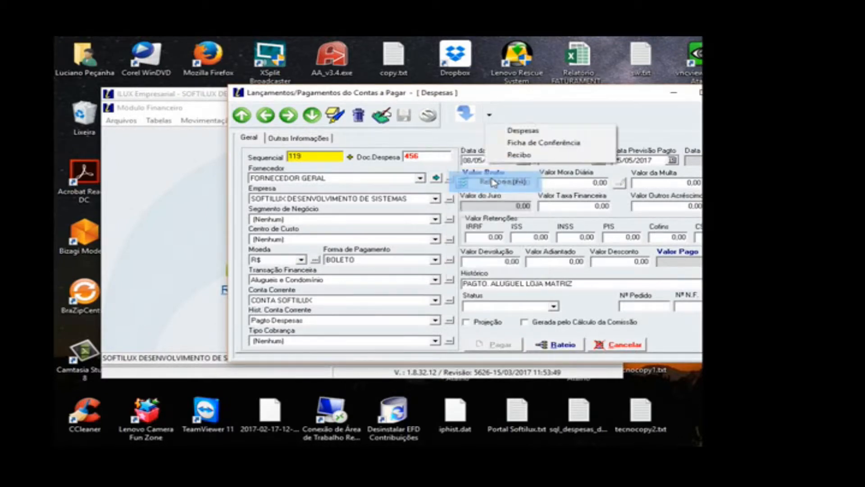
pyautogui.click(518, 155)
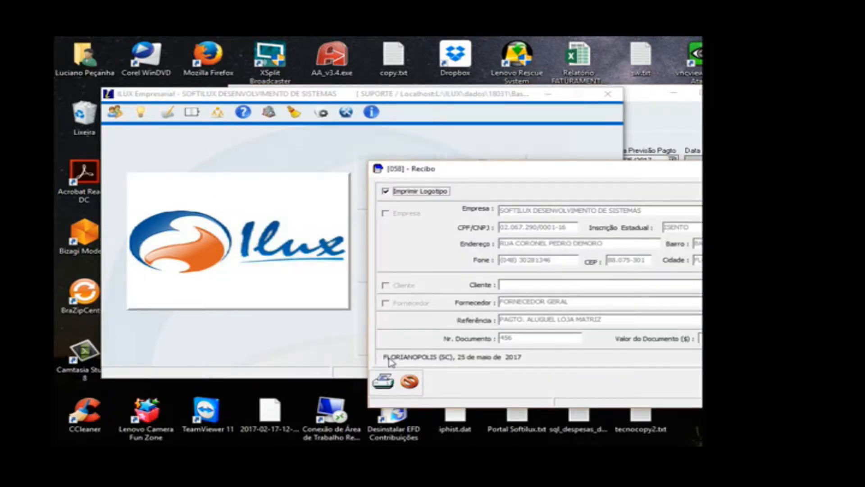
pyautogui.click(384, 380)
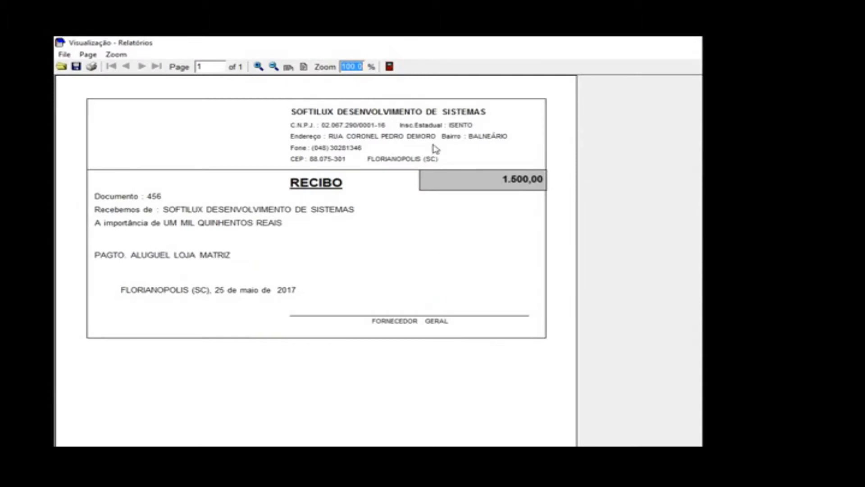
pyautogui.click(389, 67)
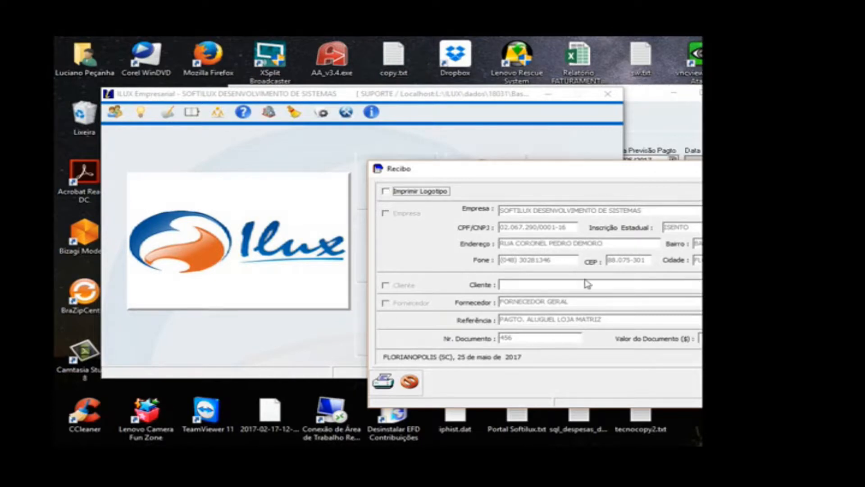
pyautogui.click(770, 168)
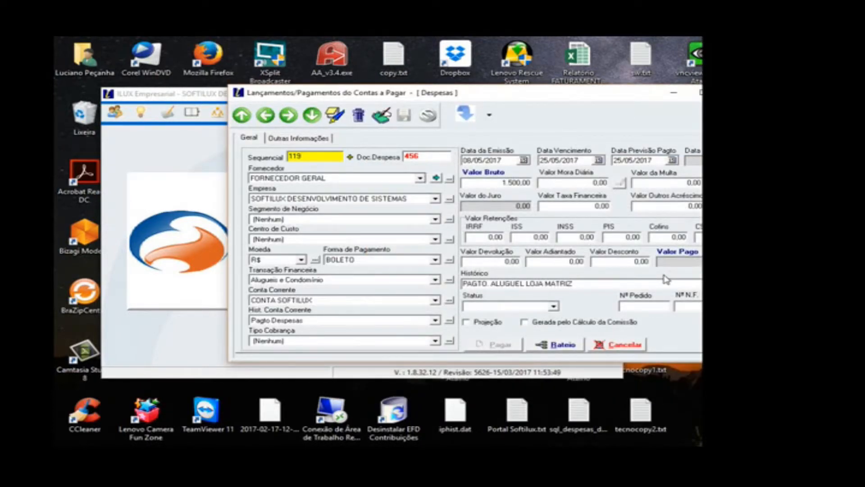
pyautogui.click(733, 93)
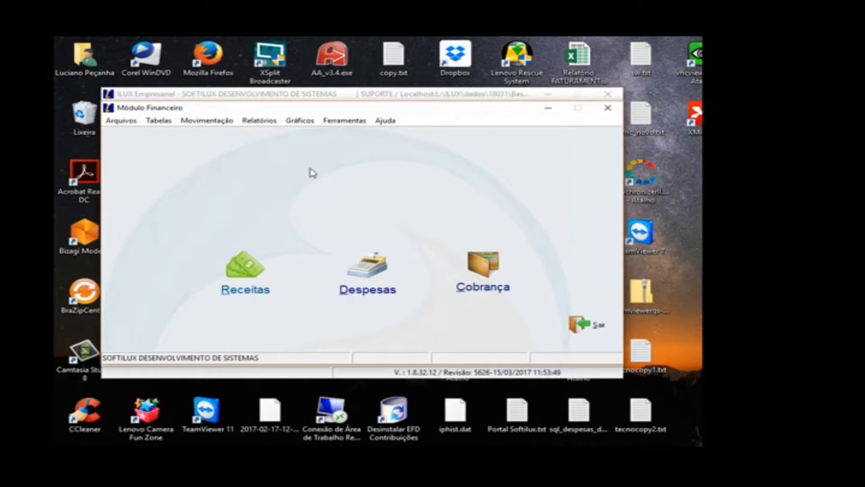
# Step: Open Inclusão Múltipla for Despesas and reposition its window so the whole form is visible
pyautogui.click(216, 121)
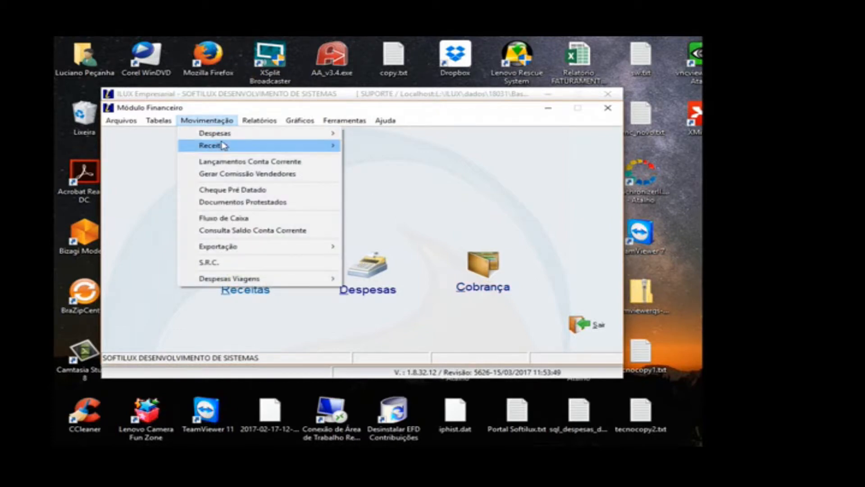
pyautogui.moveTo(230, 138)
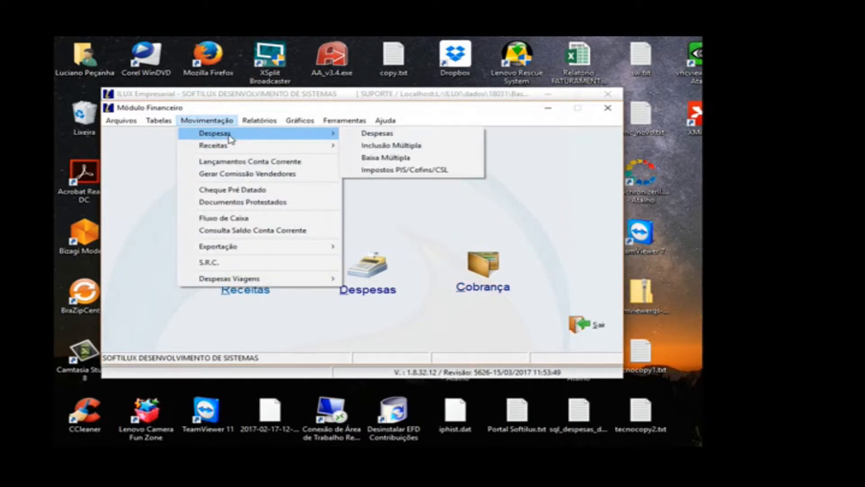
pyautogui.click(372, 148)
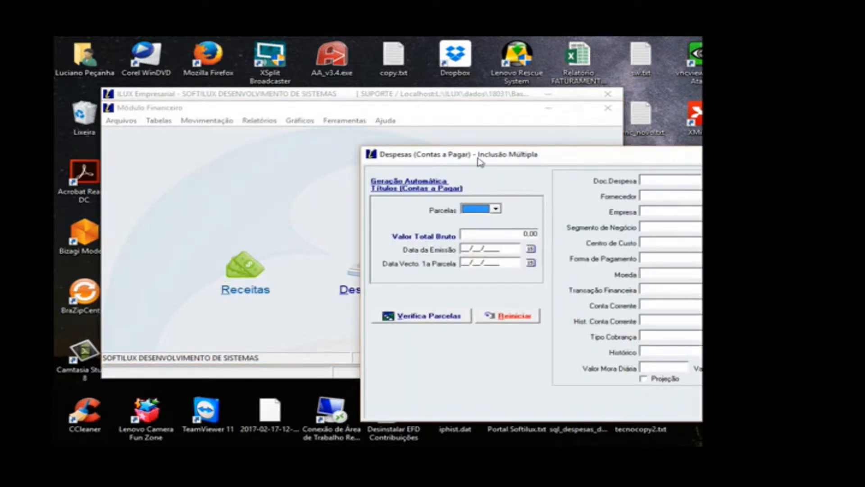
pyautogui.moveTo(480, 162); pyautogui.dragTo(346, 122)
# Step: Try 60 and 4 as the number of installments for the automatic title generation
pyautogui.click(361, 168)
pyautogui.moveTo(363, 188); pyautogui.dragTo(366, 227)
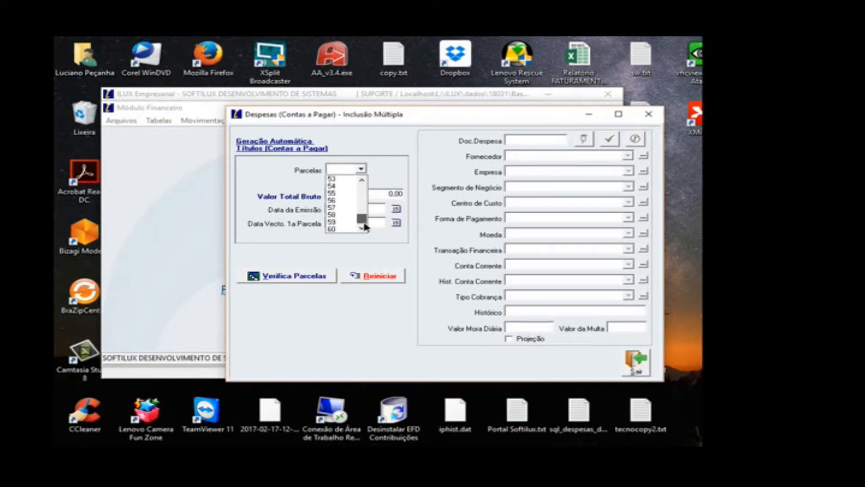
pyautogui.click(354, 229)
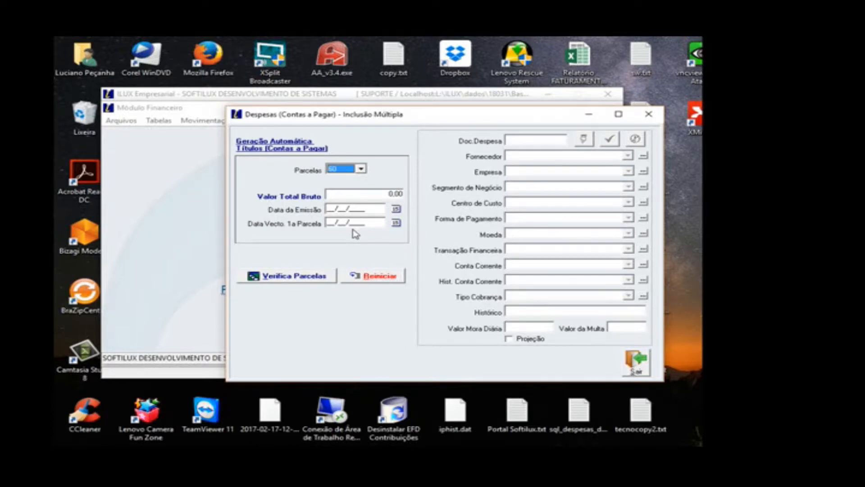
pyautogui.click(361, 170)
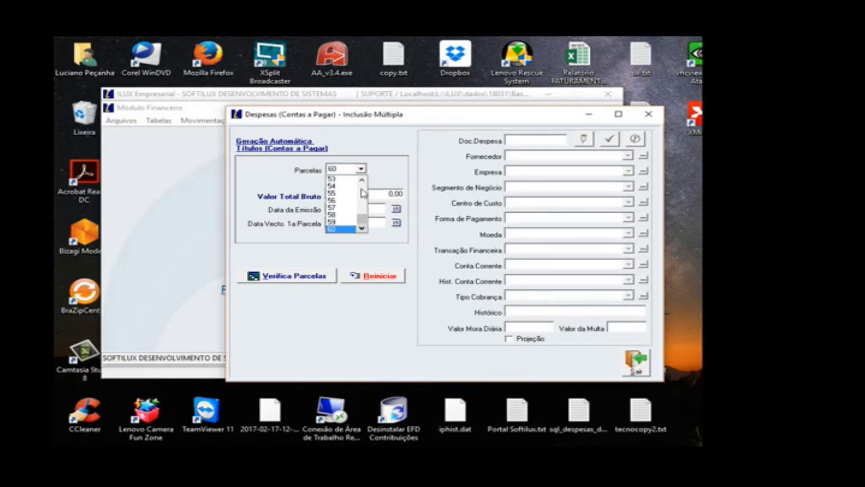
pyautogui.scroll(17, 364, 198)
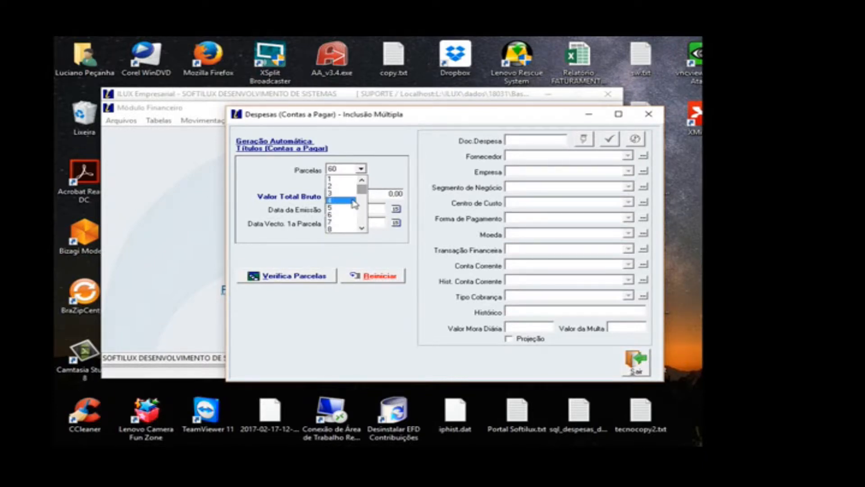
pyautogui.click(354, 203)
pyautogui.click(370, 194)
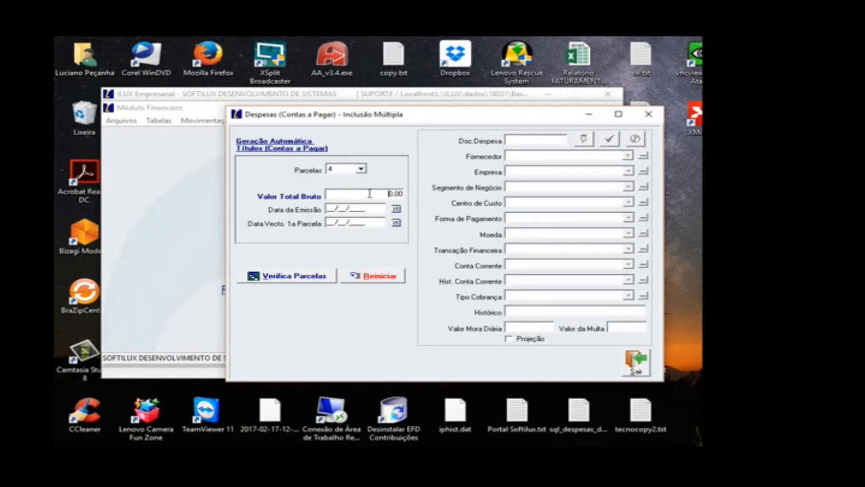
# Step: Set the automatic title generation to 12 installments with a total gross value of 6000
pyautogui.click(361, 169)
pyautogui.click(362, 229)
pyautogui.click(362, 229)
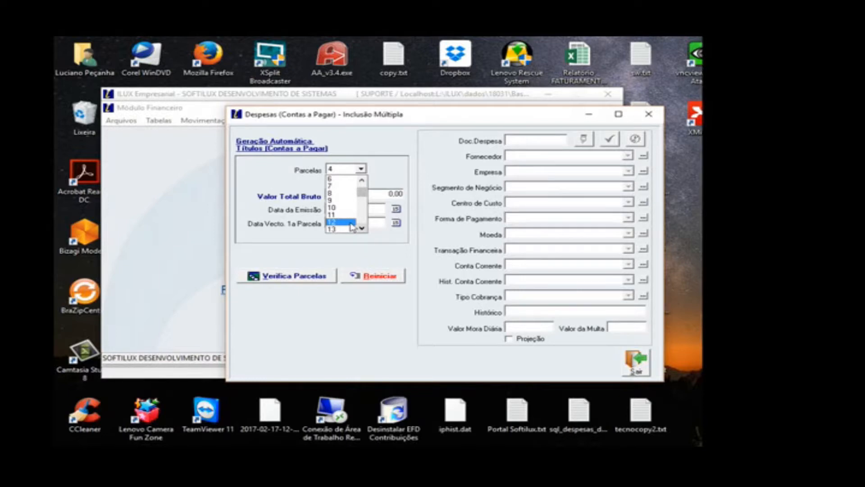
pyautogui.click(351, 223)
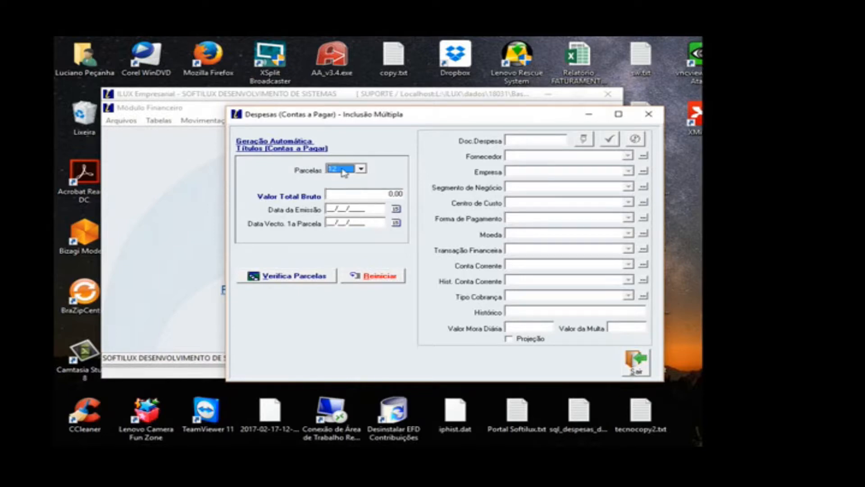
pyautogui.click(349, 195)
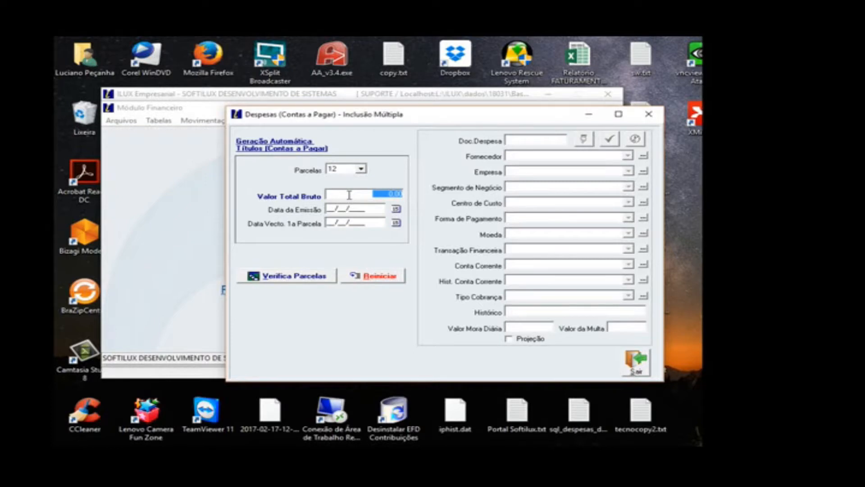
pyautogui.write('6000')
# Step: Set the issue date to 08/05/2017 and the first installment's due date to 20/05/2017, and verify and confirm the installments
pyautogui.click(396, 209)
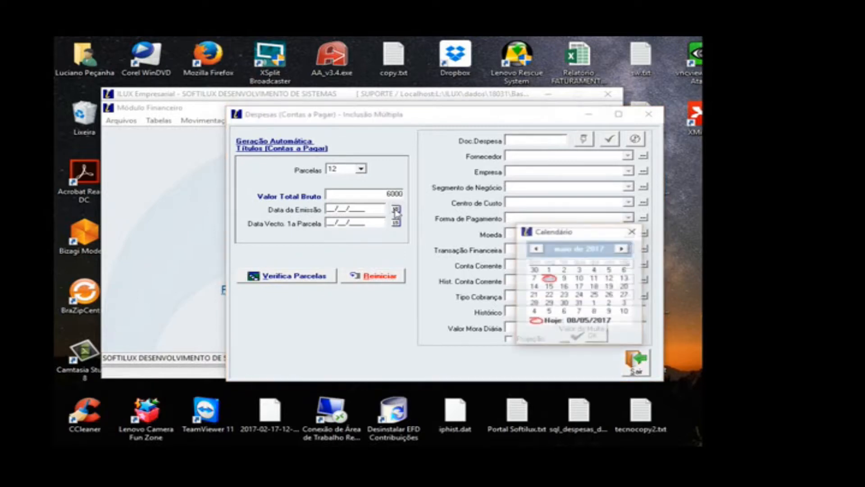
pyautogui.click(549, 278)
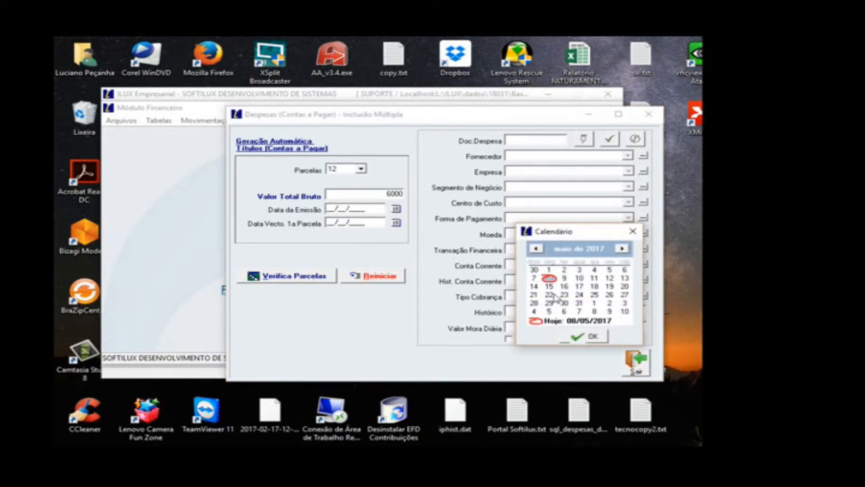
pyautogui.click(580, 341)
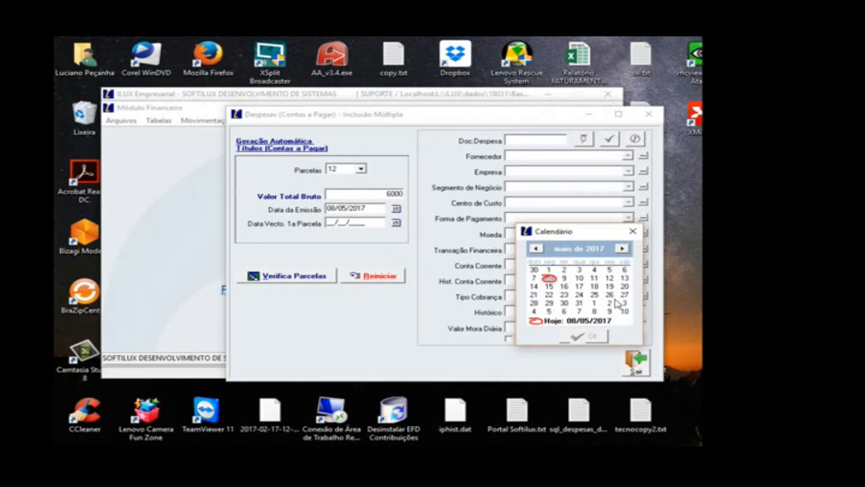
pyautogui.click(626, 288)
pyautogui.click(628, 291)
pyautogui.click(307, 276)
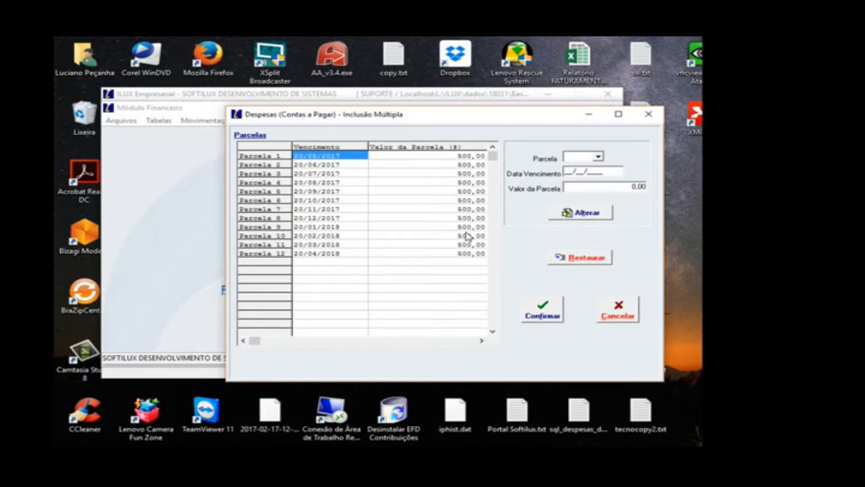
pyautogui.click(578, 189)
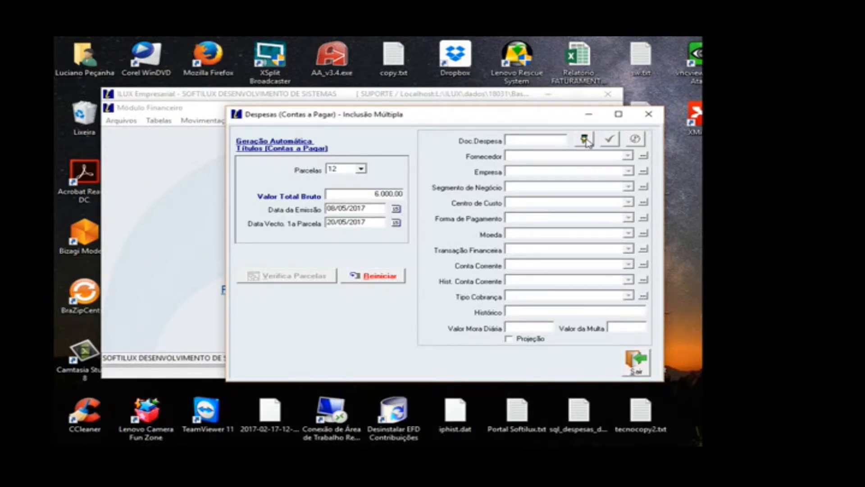
# Step: Start the expense details with document ENERG and supplier FORNECEDOR GERAL
pyautogui.click(585, 140)
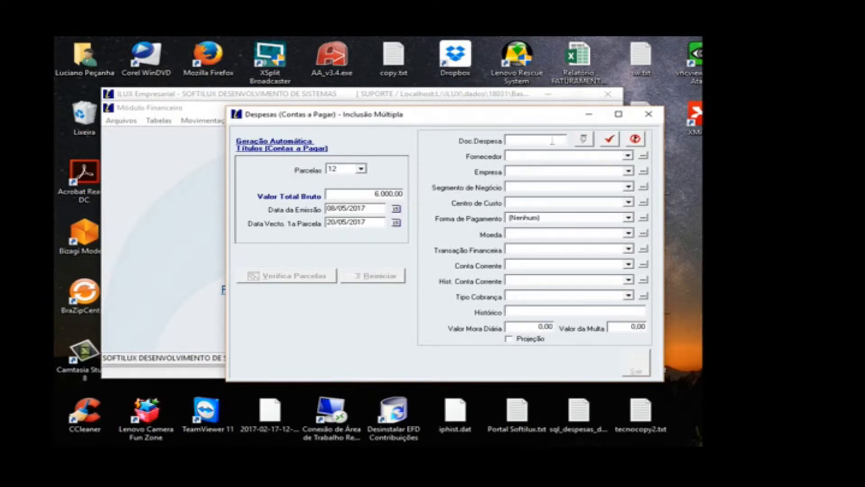
pyautogui.write('1')
pyautogui.press('BackSpace')
pyautogui.write('ENERG')
pyautogui.click(550, 156)
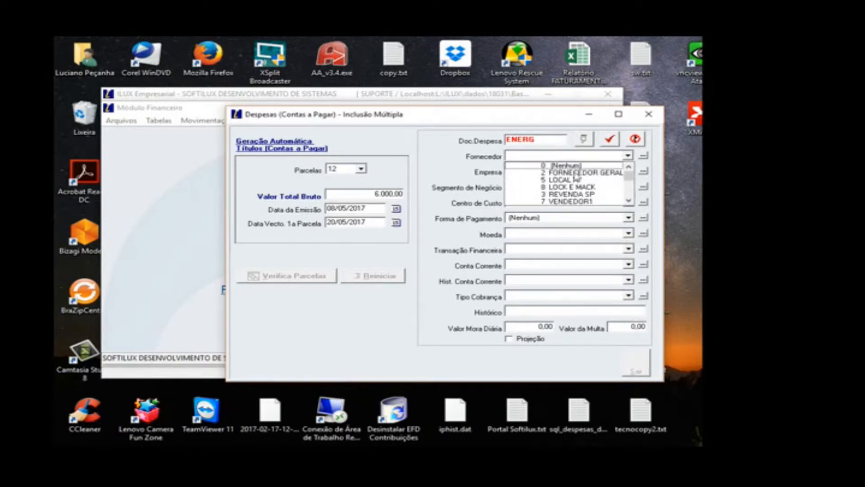
pyautogui.click(575, 173)
# Step: Set Empresa to SOFTILUX SISTEMAS, and both Segmento de Negócio and Centro de Custo to (Nenhum)
pyautogui.click(534, 172)
pyautogui.click(535, 179)
pyautogui.click(534, 186)
pyautogui.click(536, 198)
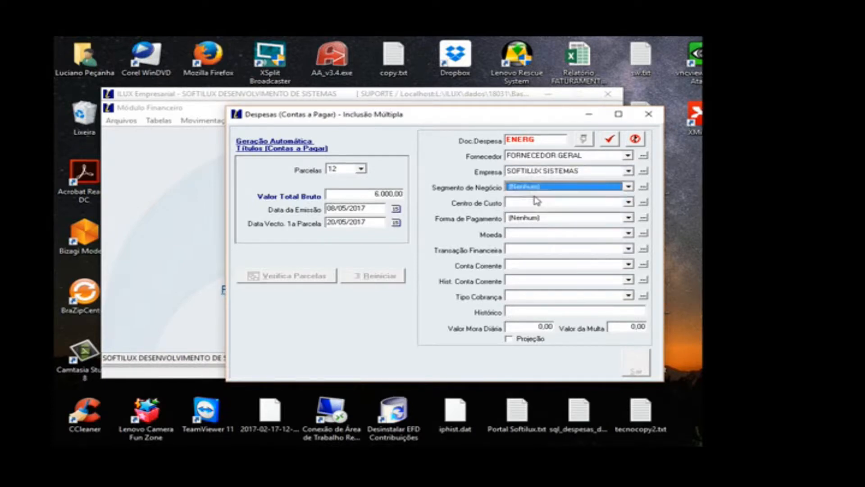
pyautogui.click(534, 202)
pyautogui.click(535, 213)
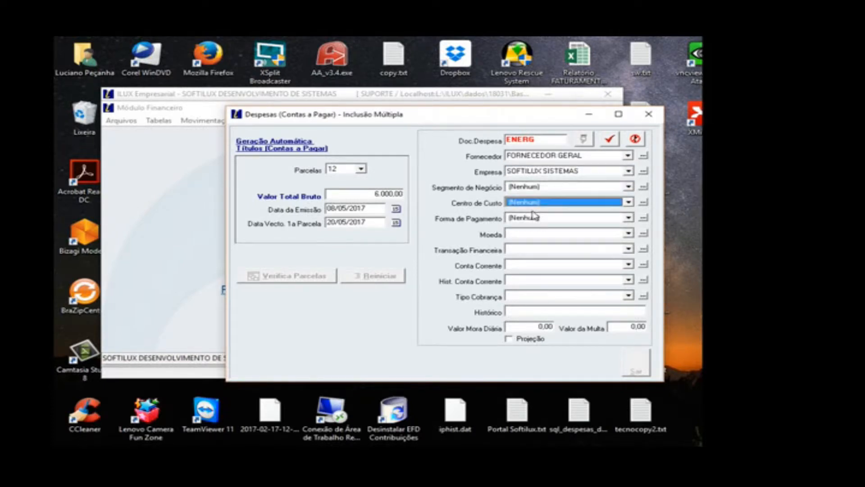
# Step: Set Forma de Pagamento to BOLETO, Moeda to R$ and Transação Financeira to Energia Elétrica
pyautogui.click(534, 218)
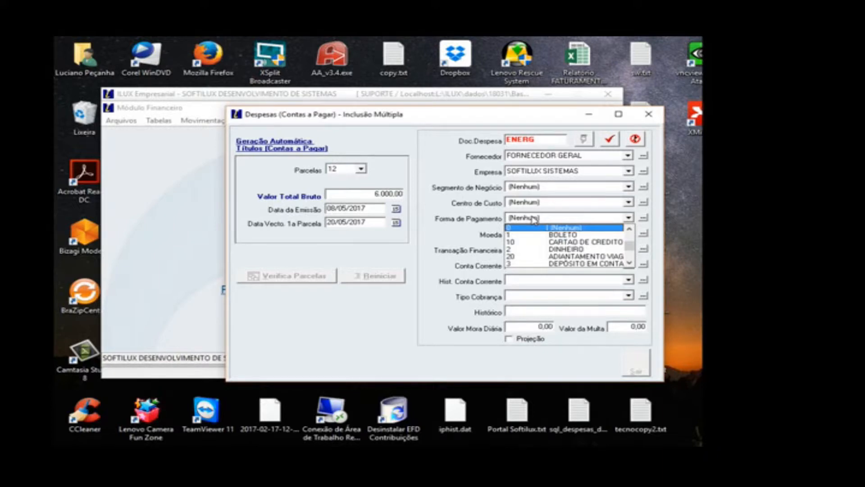
pyautogui.click(554, 235)
pyautogui.click(554, 235)
pyautogui.click(547, 243)
pyautogui.click(540, 249)
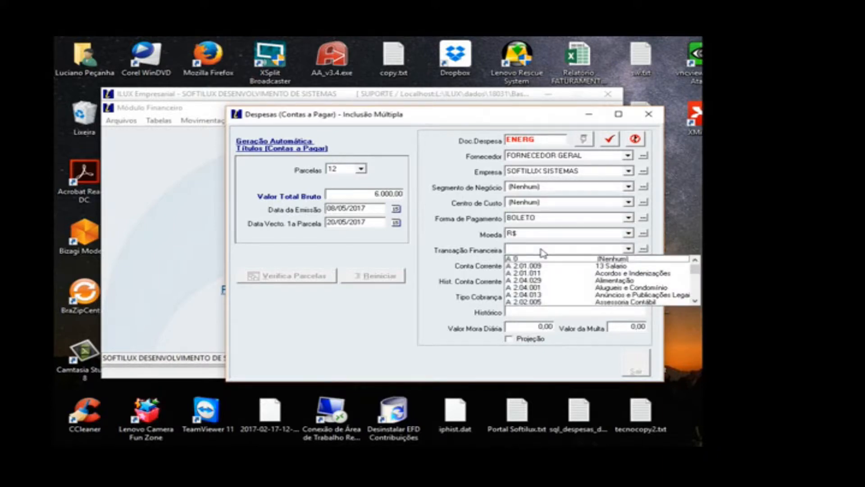
pyautogui.press('e')
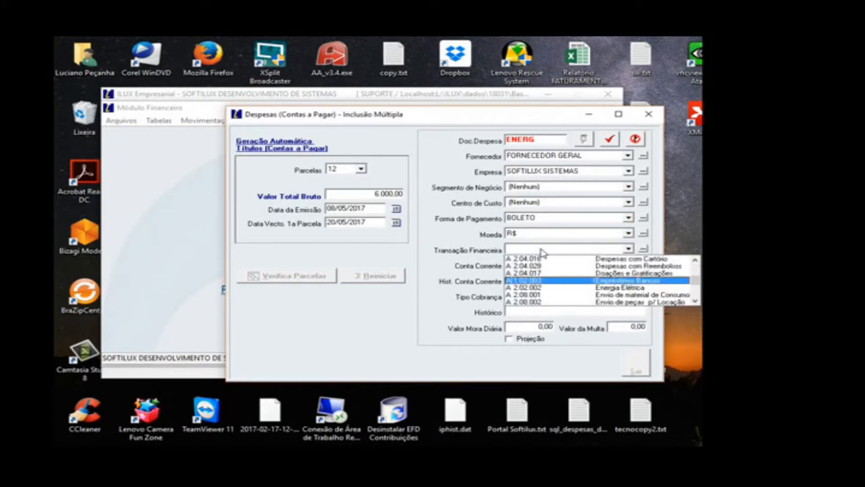
pyautogui.click(603, 288)
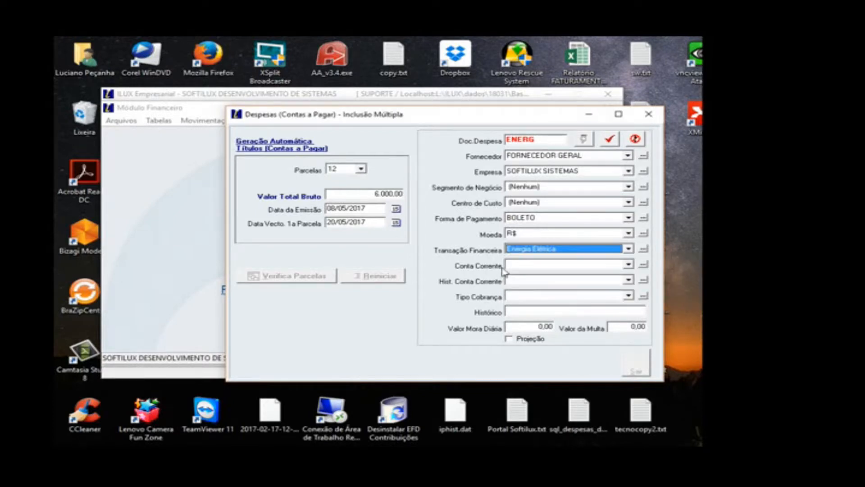
# Step: Set Conta Corrente to CONTA SOFTILUX, Hist. Conta Corrente to Pagto Despesas and Tipo Cobrança to (Nenhum)
pyautogui.click(515, 269)
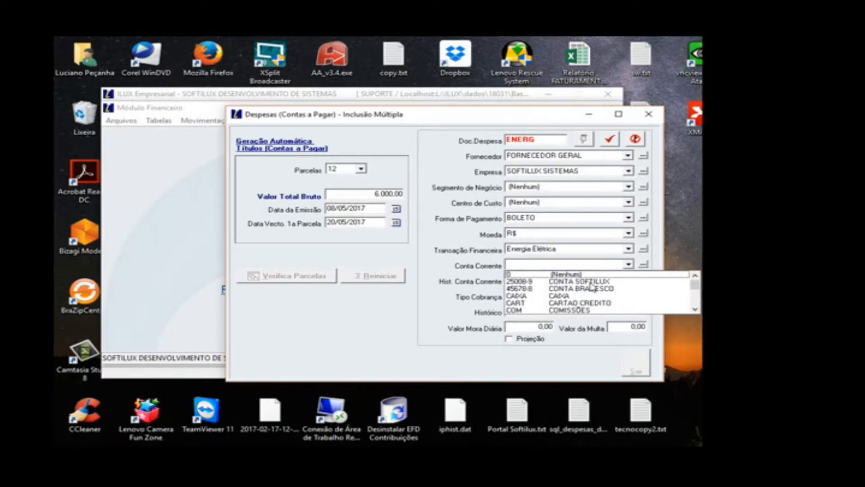
pyautogui.click(522, 282)
pyautogui.click(520, 282)
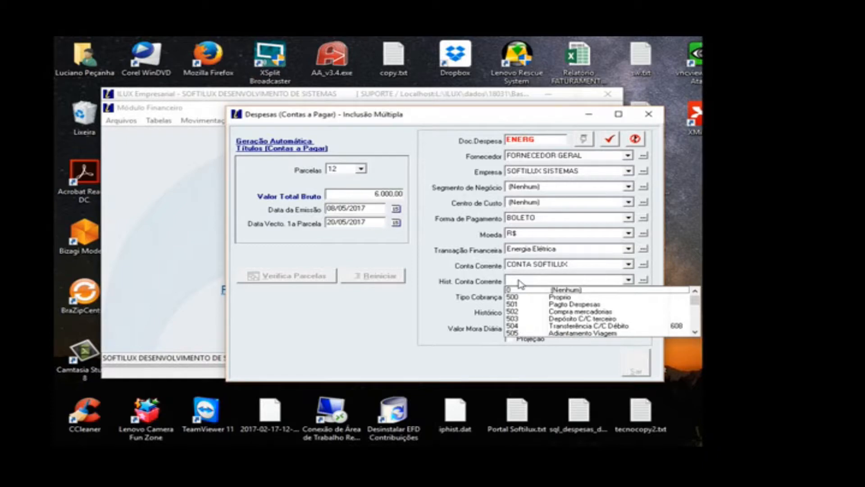
pyautogui.click(561, 304)
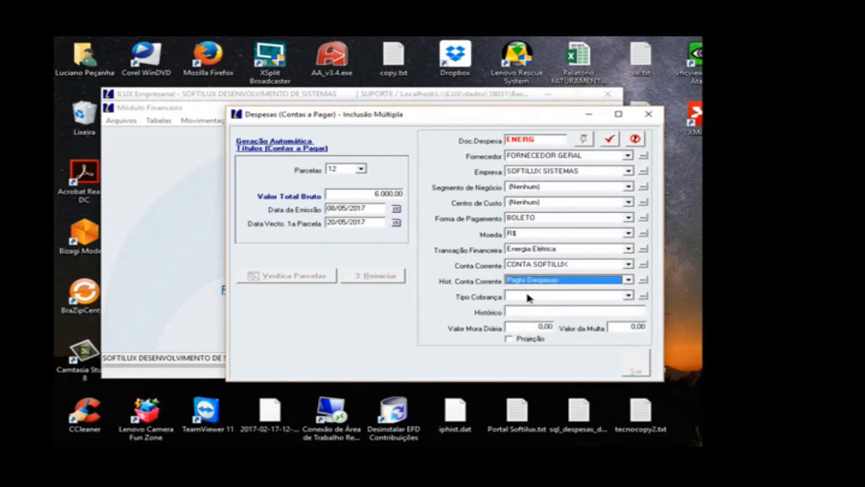
pyautogui.click(527, 297)
pyautogui.click(521, 311)
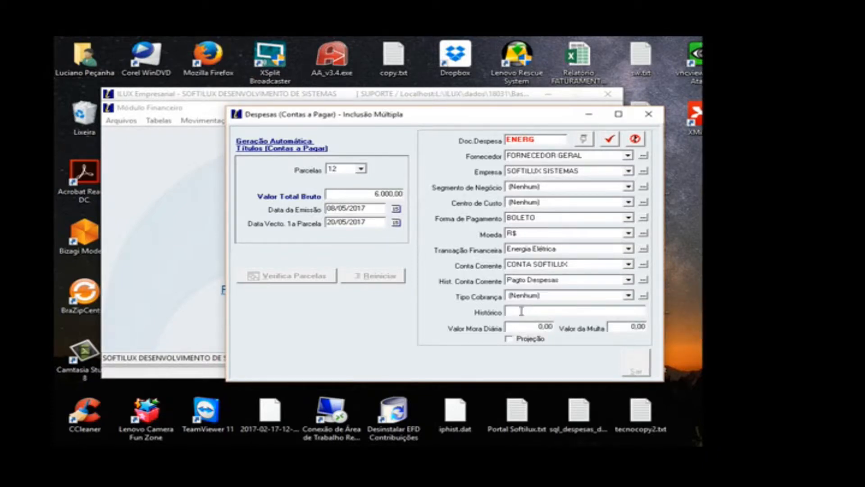
# Step: Fill in Histórico with "PAGTO CONTA ENERGIA - LJ"
pyautogui.write('PAGTO CONTA ENERGIA - LJ')
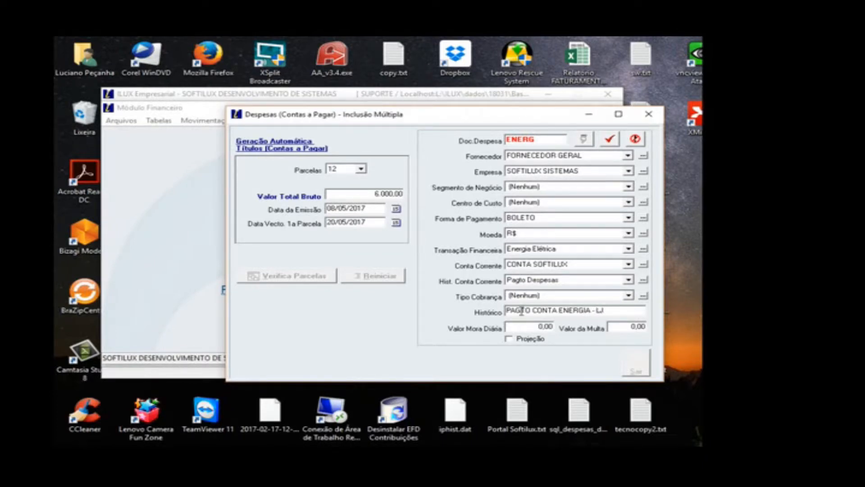
# Step: Save the multiple expense installments, accepting every notice during recording, and exit Inclusão Múltipla
pyautogui.click(610, 139)
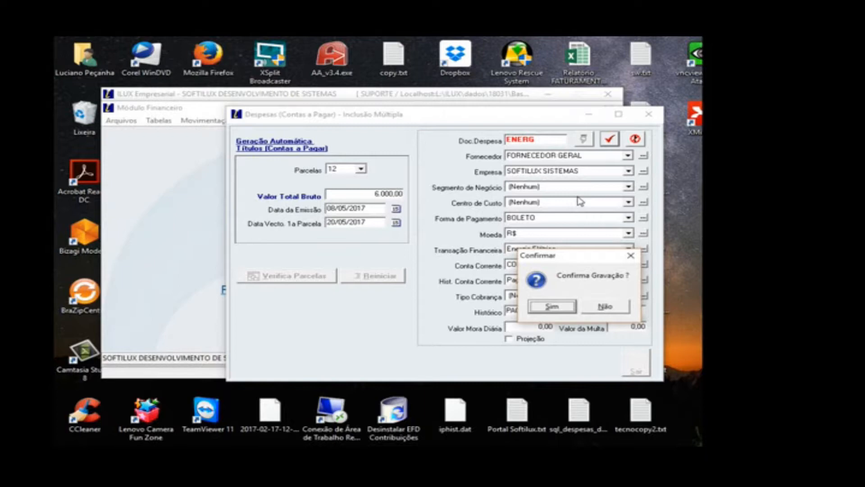
pyautogui.click(555, 306)
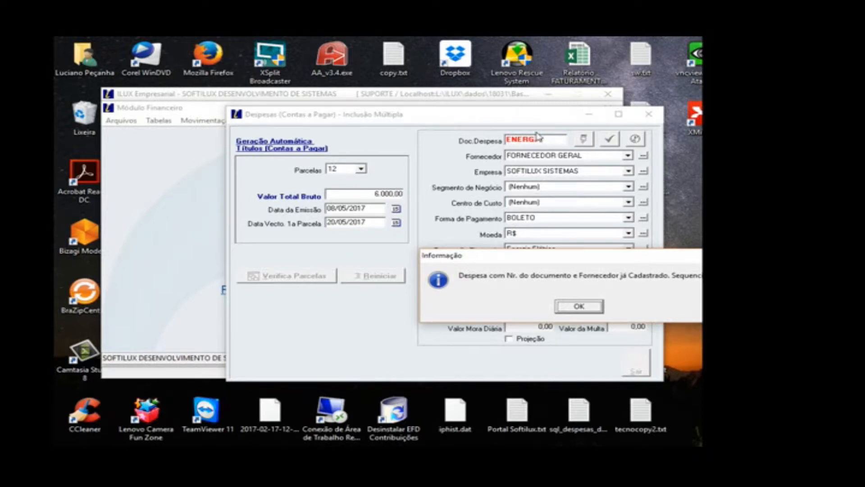
pyautogui.click(571, 306)
pyautogui.click(577, 307)
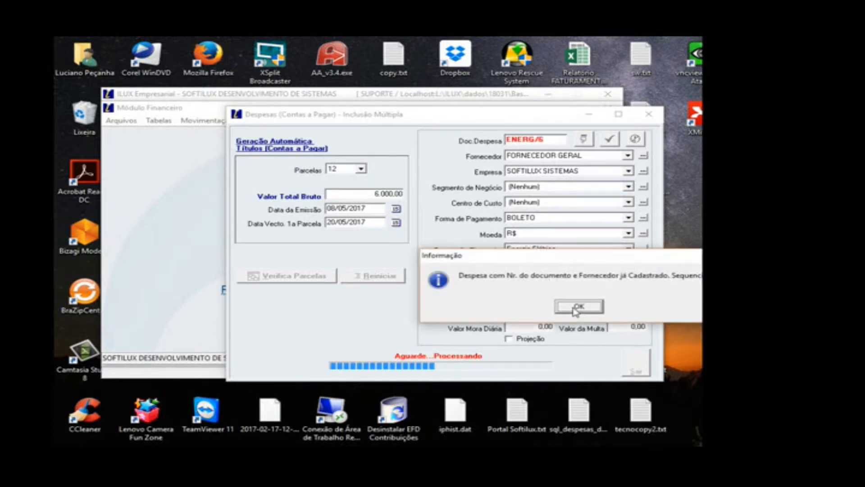
pyautogui.click(576, 307)
pyautogui.click(576, 308)
pyautogui.click(574, 307)
pyautogui.click(577, 308)
pyautogui.click(577, 307)
pyautogui.click(575, 308)
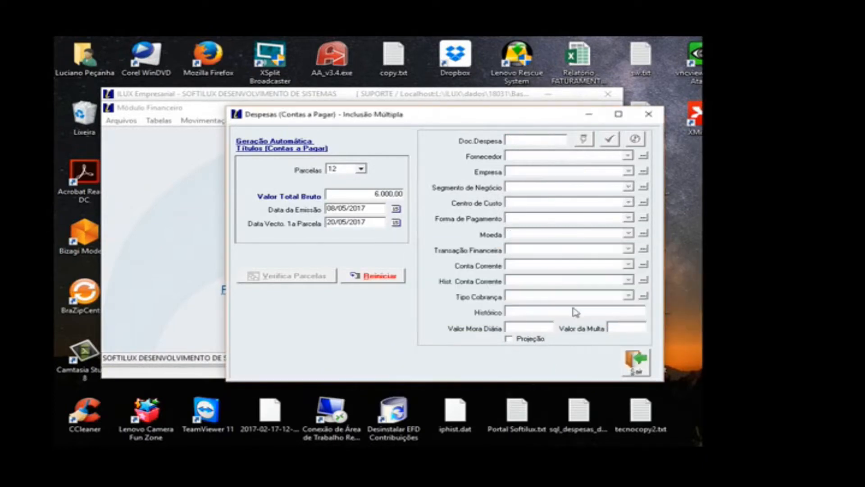
pyautogui.click(634, 362)
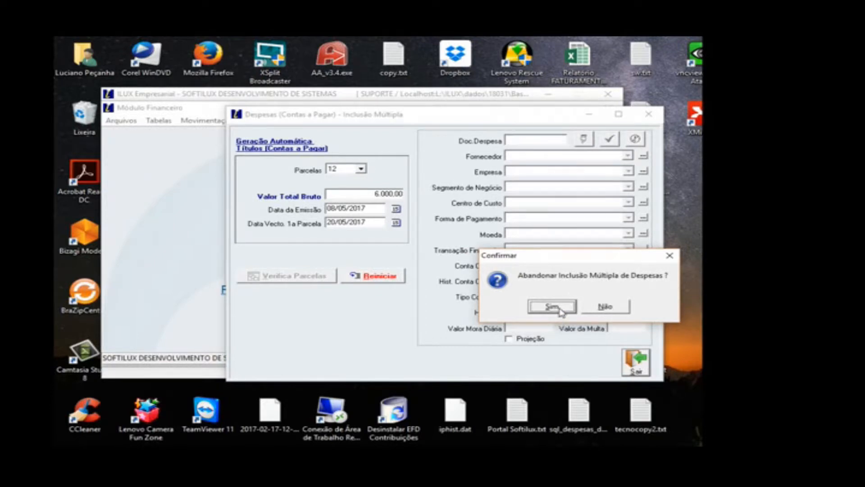
pyautogui.click(553, 306)
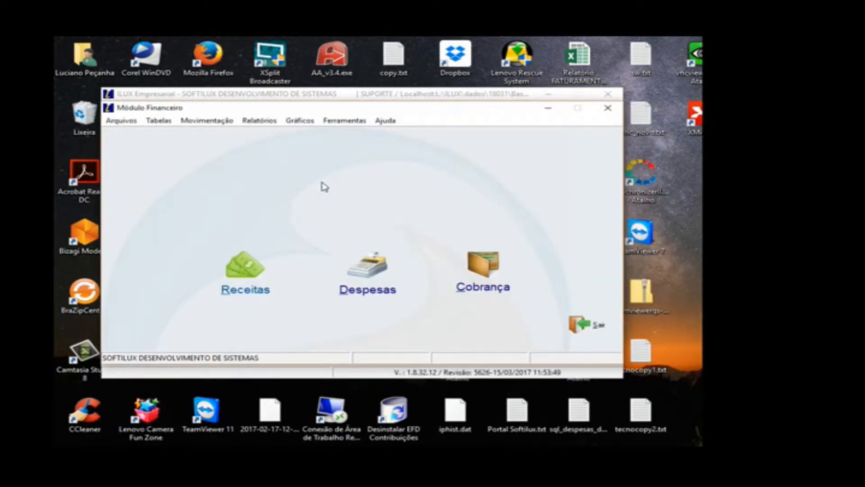
# Step: Open Despesas, browse backwards through the generated ENERG installments to review them, and close the entry window
pyautogui.click(368, 262)
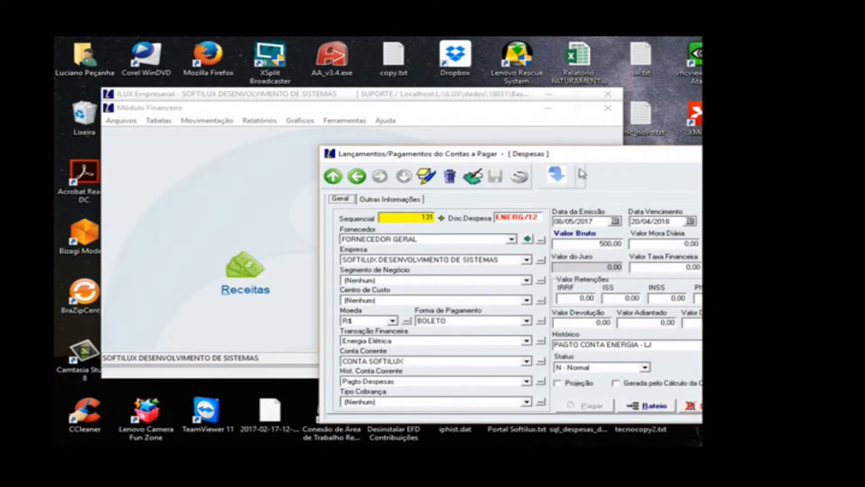
pyautogui.moveTo(589, 159); pyautogui.dragTo(521, 135)
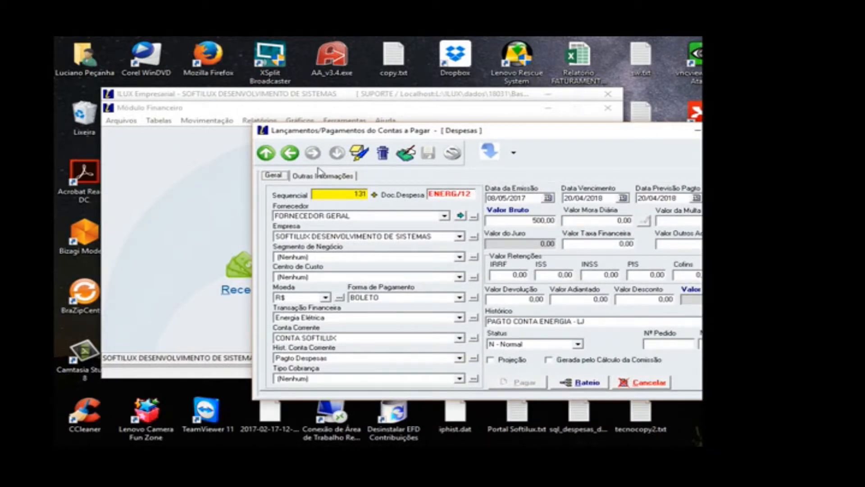
pyautogui.click(291, 154)
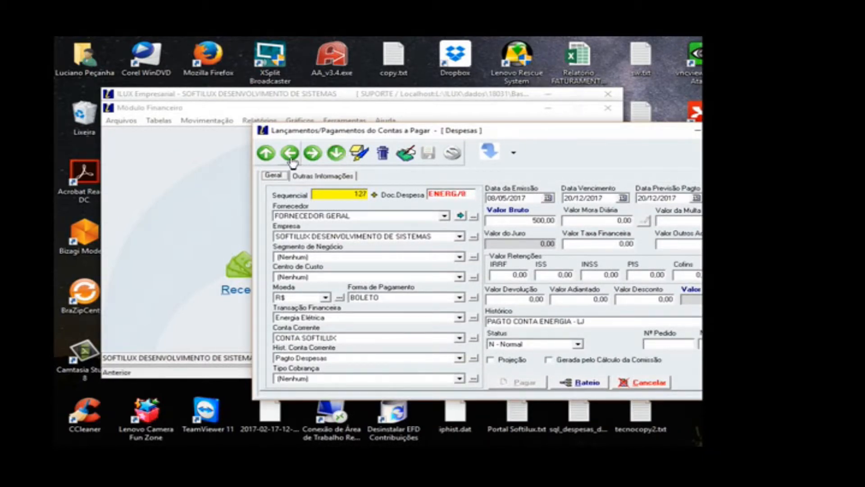
pyautogui.click(291, 155)
pyautogui.click(291, 154)
pyautogui.click(736, 382)
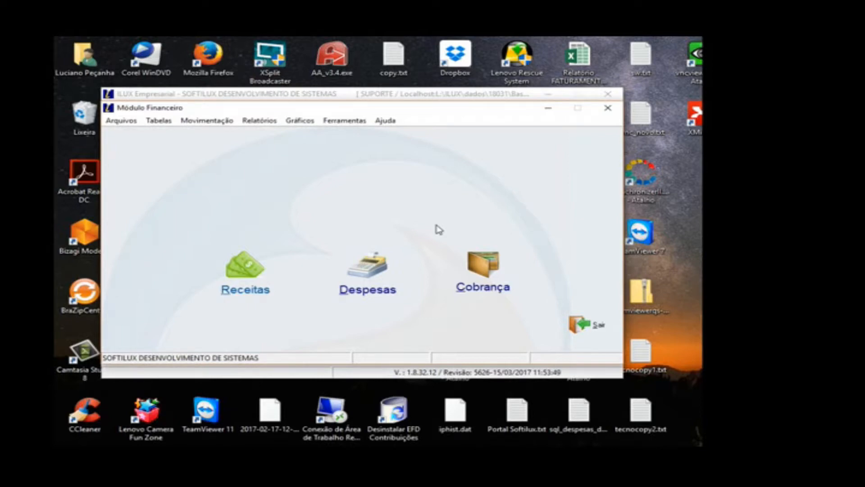
pyautogui.click(374, 282)
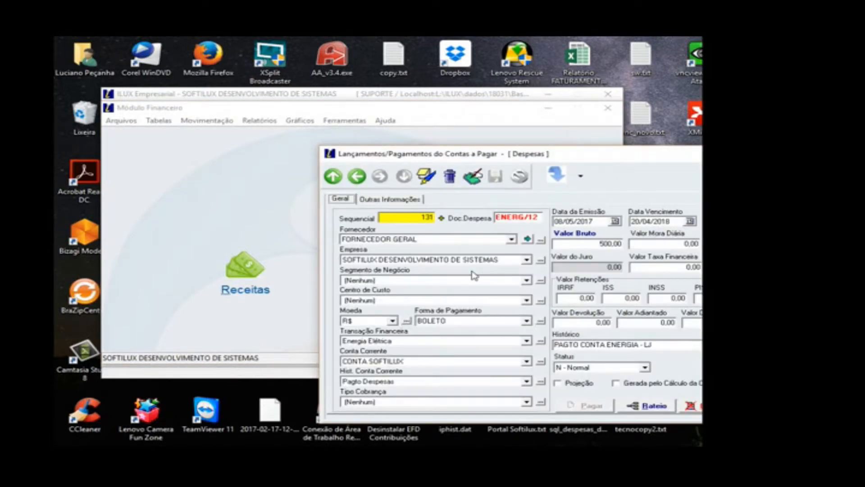
pyautogui.press('Escape')
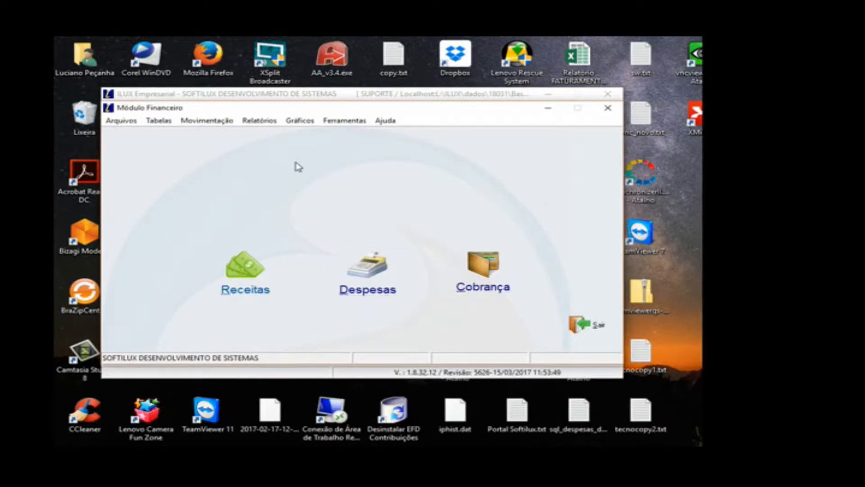
# Step: Open the Despesas report and filter it to A Pagar documents with Data Vencimento from 01/05/2017 to 31/05/2017
pyautogui.click(259, 120)
pyautogui.moveTo(269, 136)
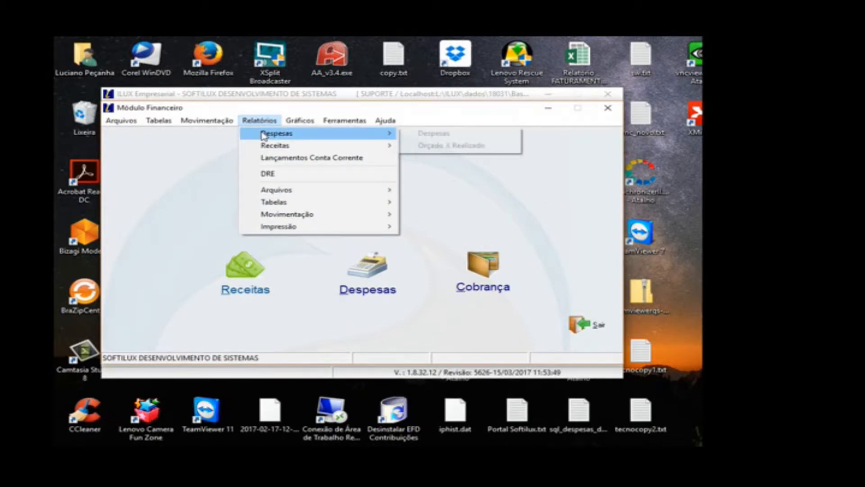
pyautogui.click(428, 135)
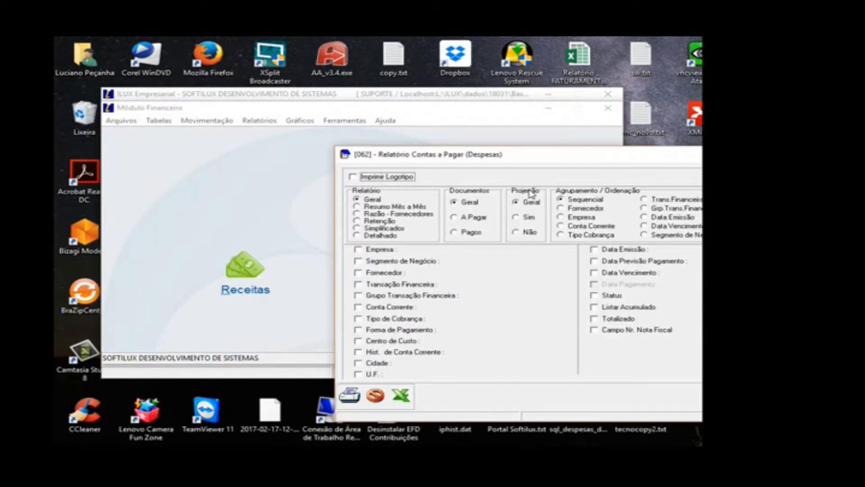
pyautogui.moveTo(533, 159); pyautogui.dragTo(426, 121)
pyautogui.click(379, 183)
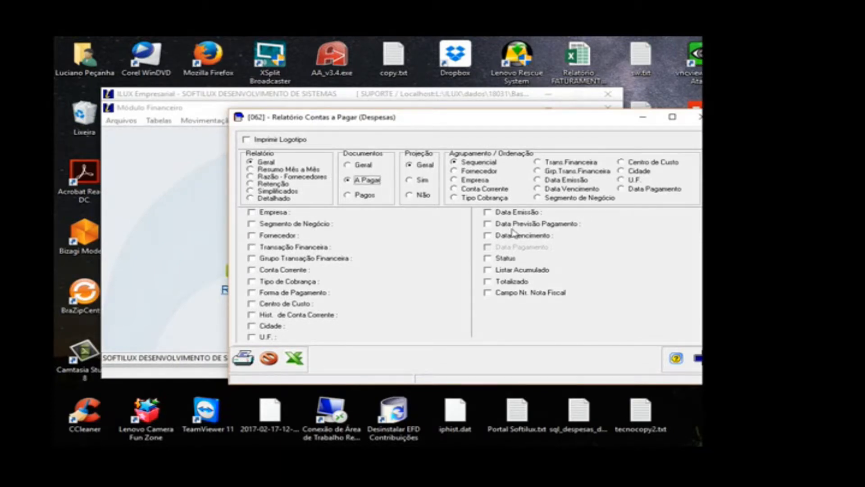
pyautogui.click(526, 239)
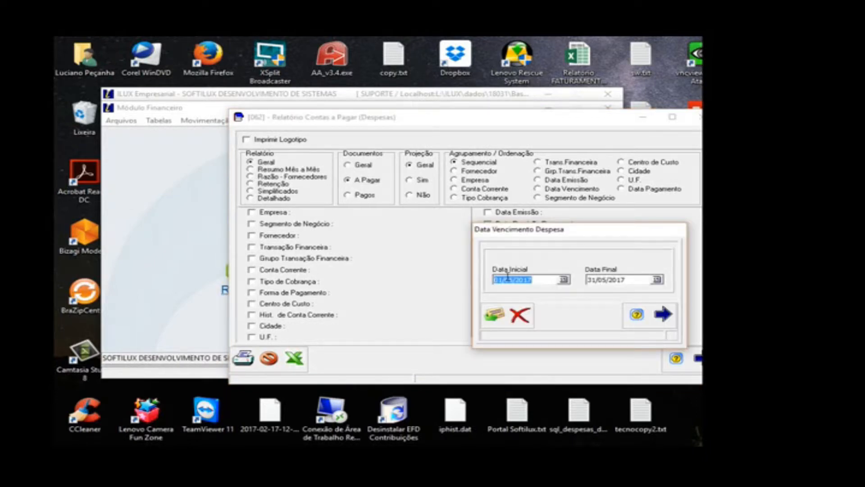
pyautogui.click(494, 314)
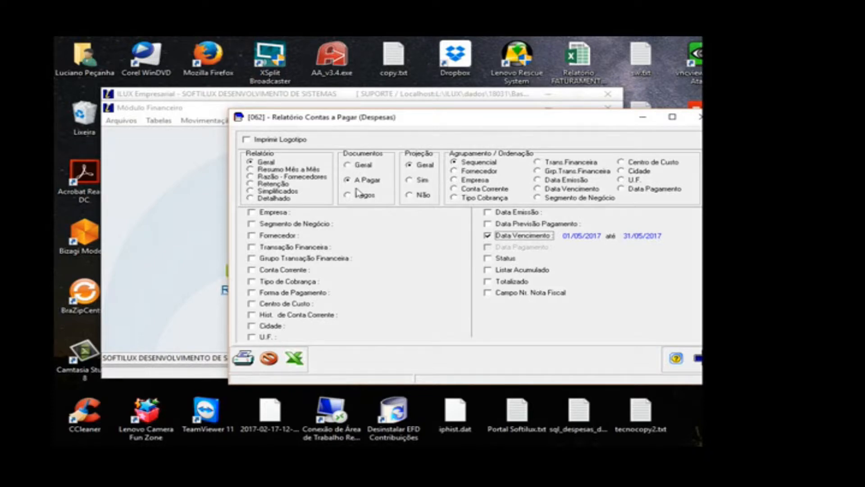
pyautogui.click(365, 167)
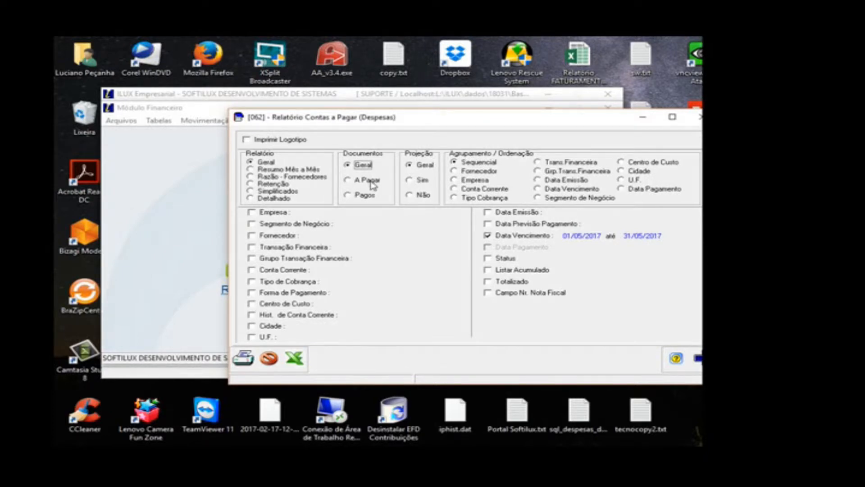
pyautogui.click(357, 197)
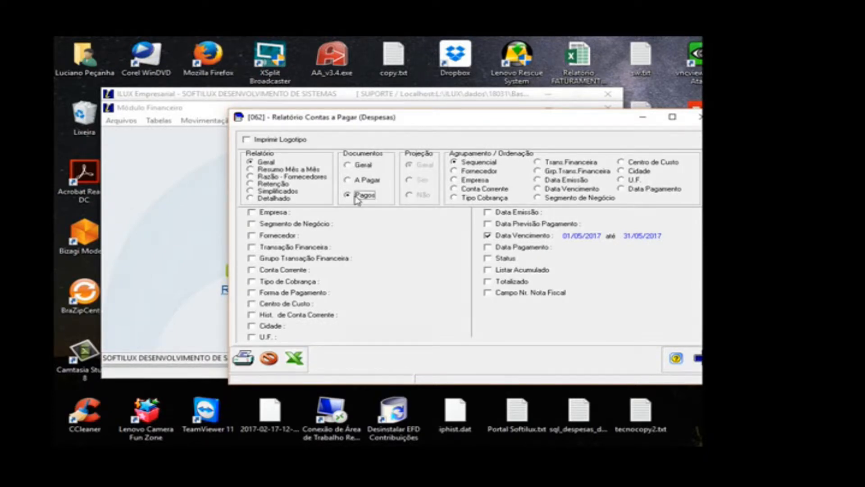
pyautogui.click(348, 181)
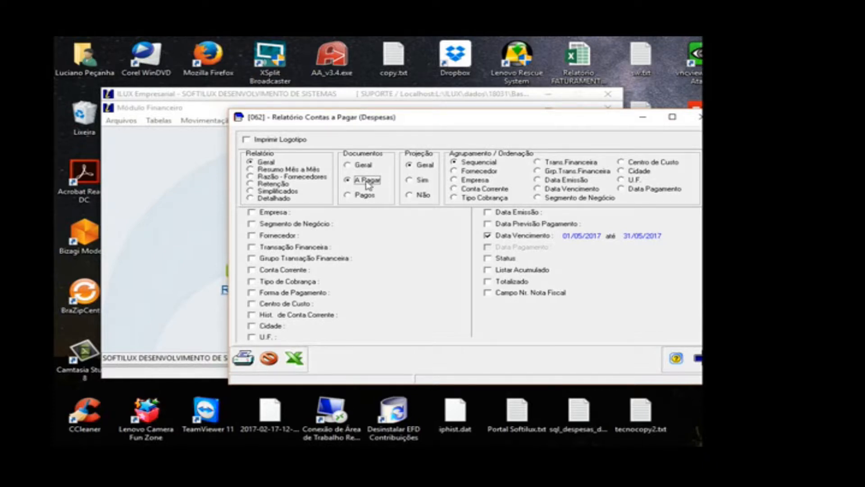
pyautogui.click(363, 197)
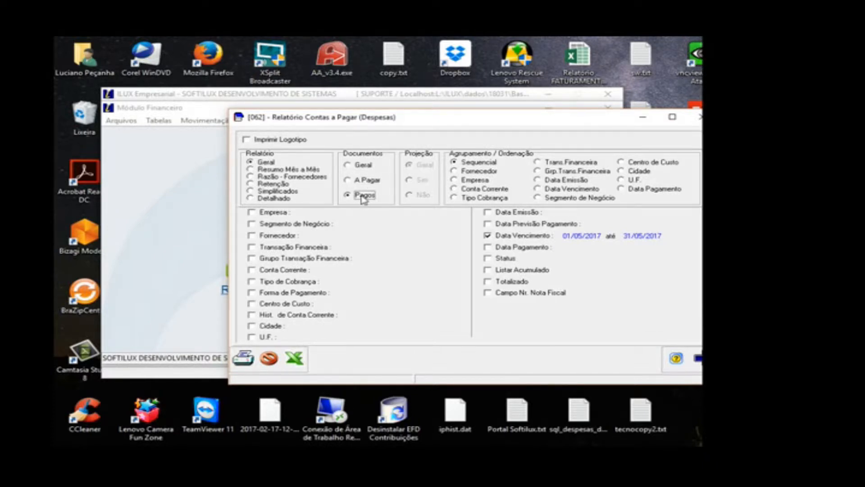
pyautogui.click(365, 181)
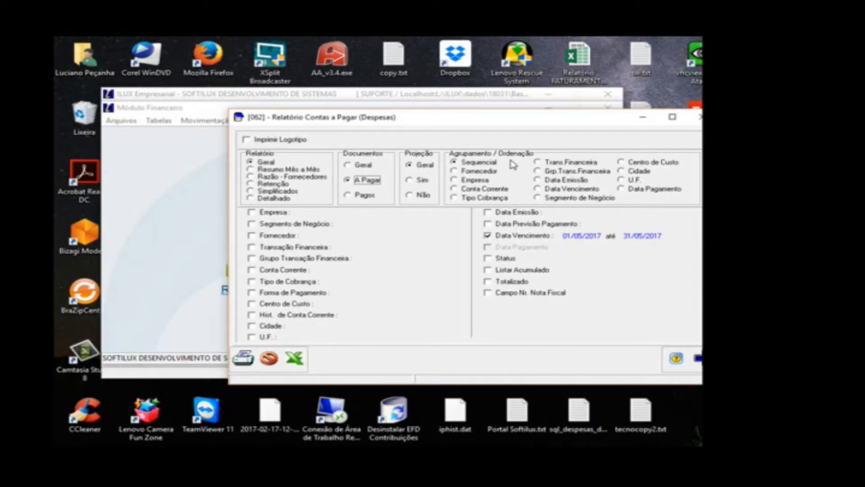
# Step: Generate the A Pagar expense report grouped by Fornecedor and close its preview
pyautogui.click(487, 171)
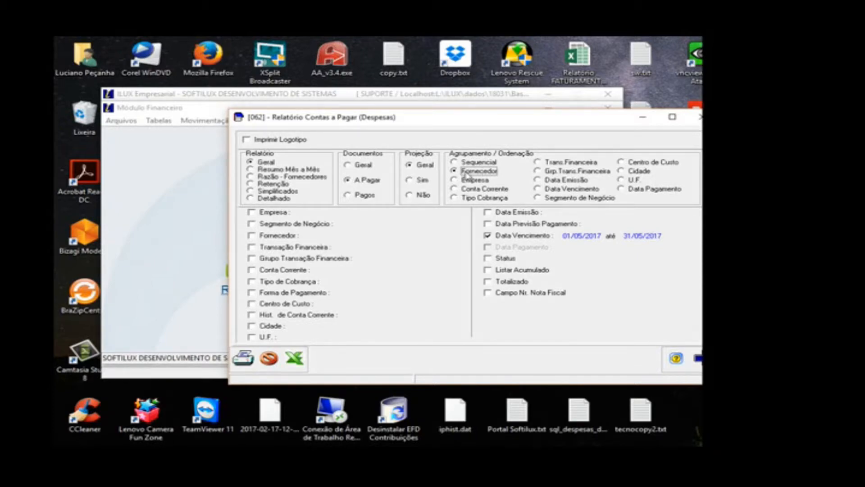
pyautogui.click(246, 359)
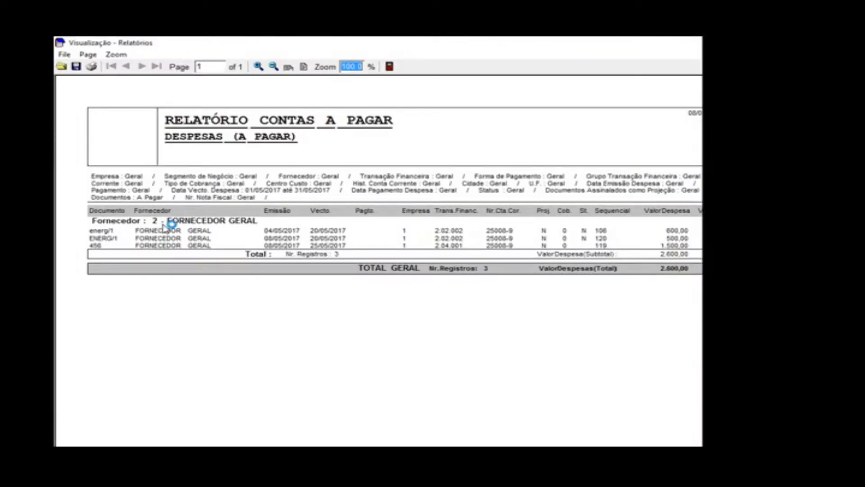
pyautogui.click(390, 68)
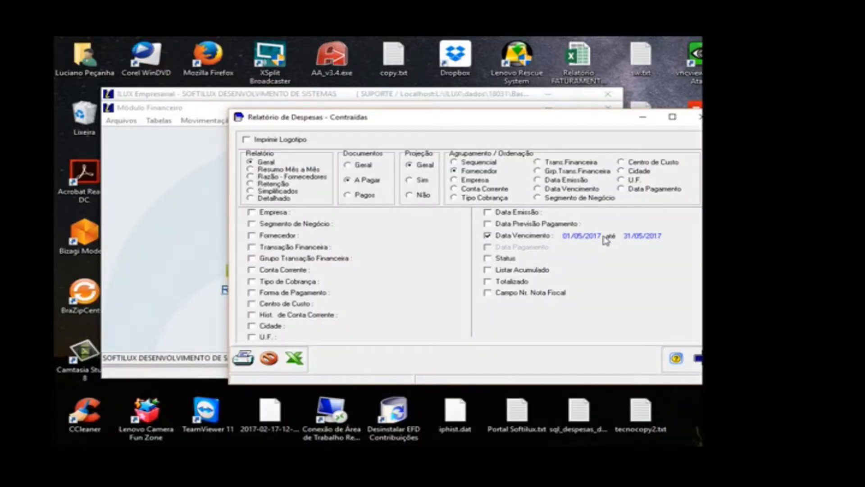
# Step: Generate the same expense report grouped by Trans.Financeira and close its preview
pyautogui.click(587, 163)
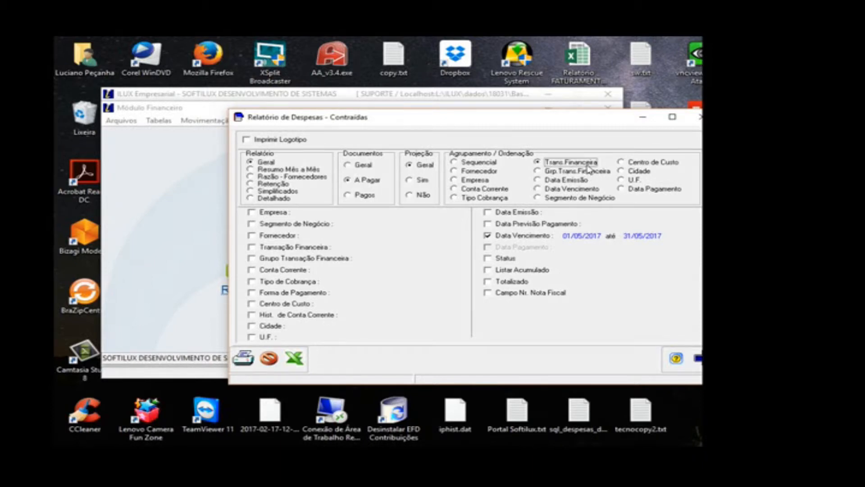
pyautogui.click(244, 358)
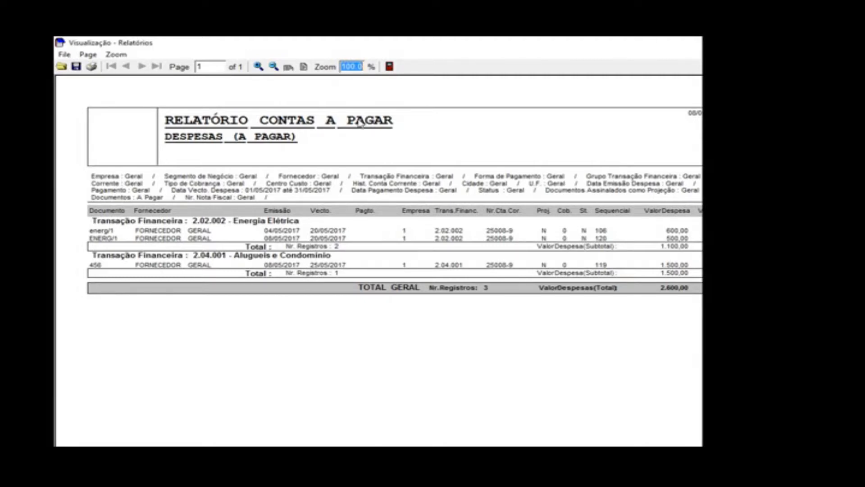
pyautogui.press('Escape')
# Step: Regroup the expense report by Data Vencimento, generate it, and close its preview
pyautogui.click(557, 189)
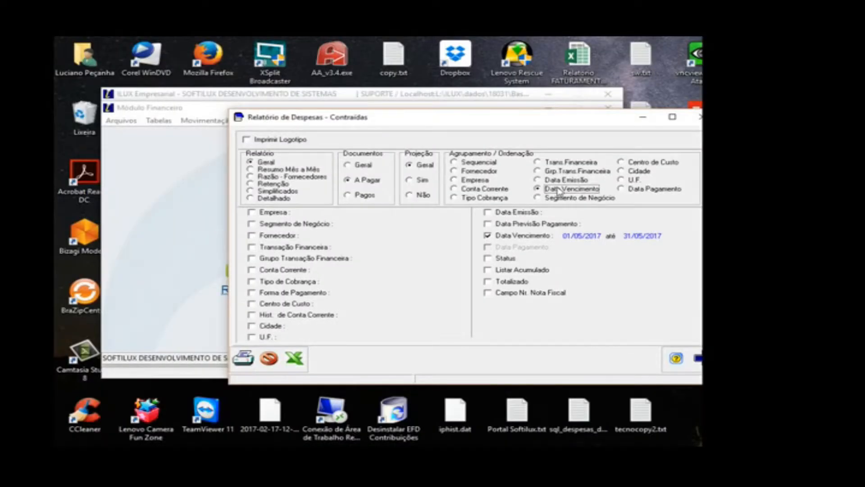
pyautogui.click(249, 359)
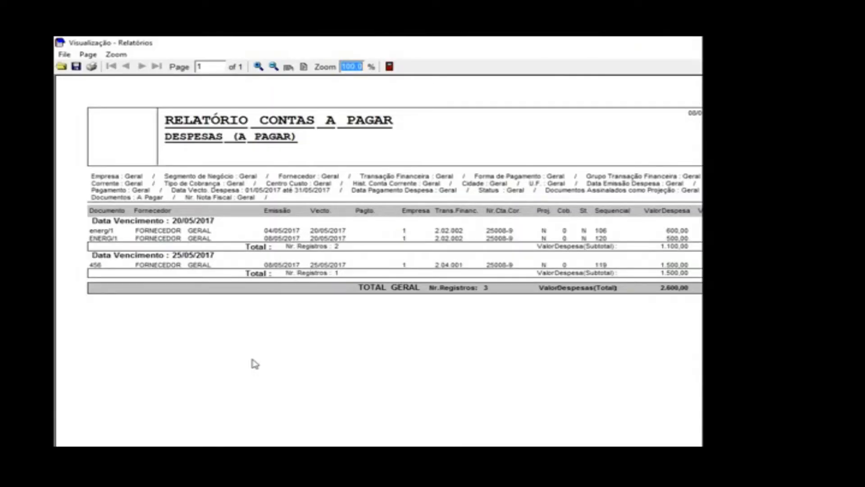
pyautogui.click(389, 67)
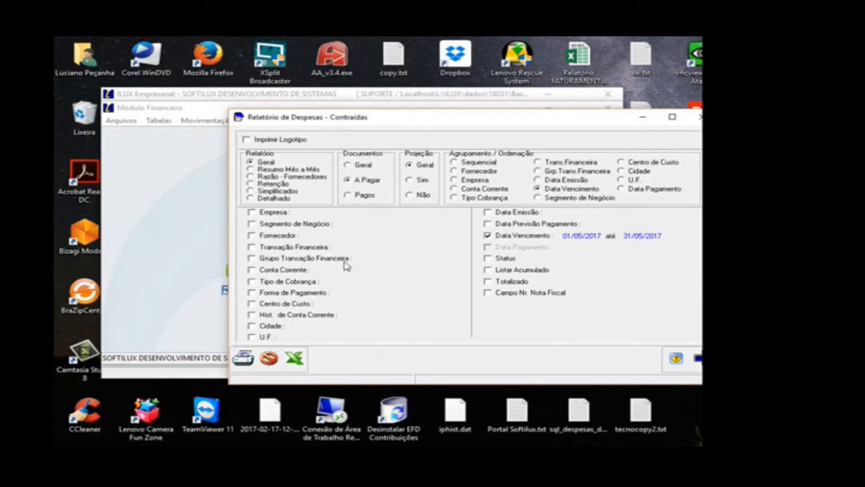
# Step: Restrict the expense report to Empresa 1, SOFTILUX DESENVOLVIMENTO DE SISTEMAS, and enable the Totalizado option
pyautogui.click(251, 212)
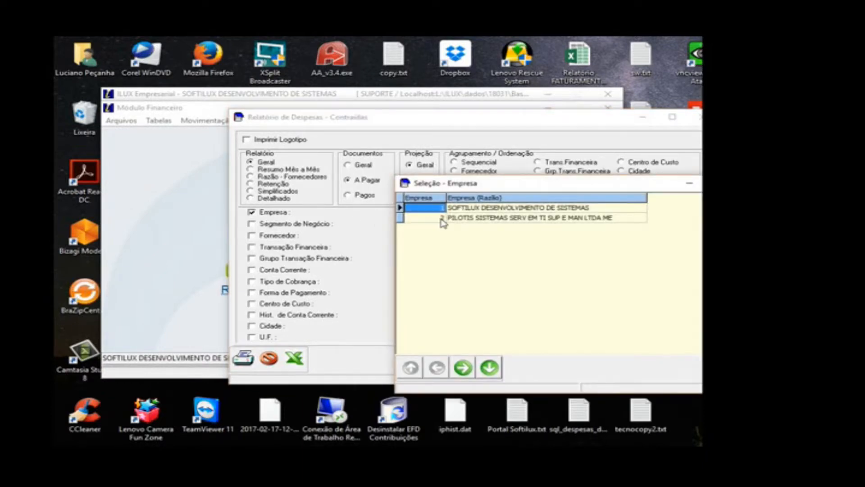
pyautogui.click(741, 367)
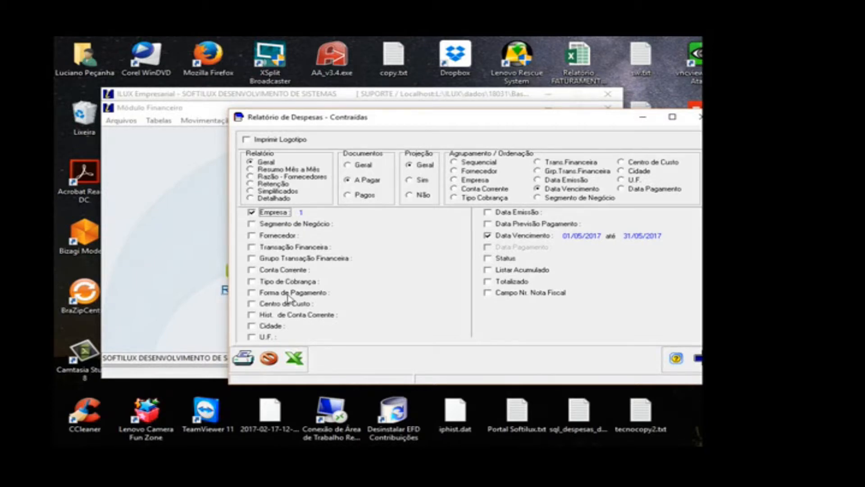
pyautogui.click(509, 282)
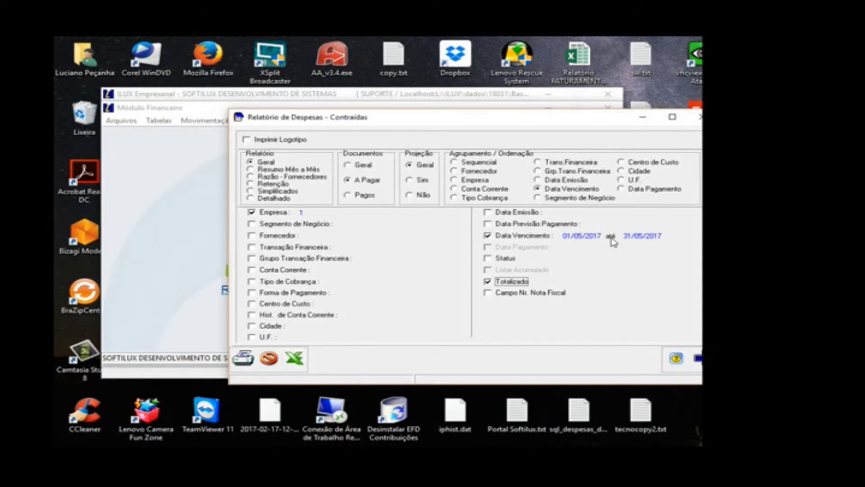
# Step: Generate the totalized report by Data Vencimento, close its preview, and generate it again grouped by Trans.Financeira
pyautogui.click(244, 359)
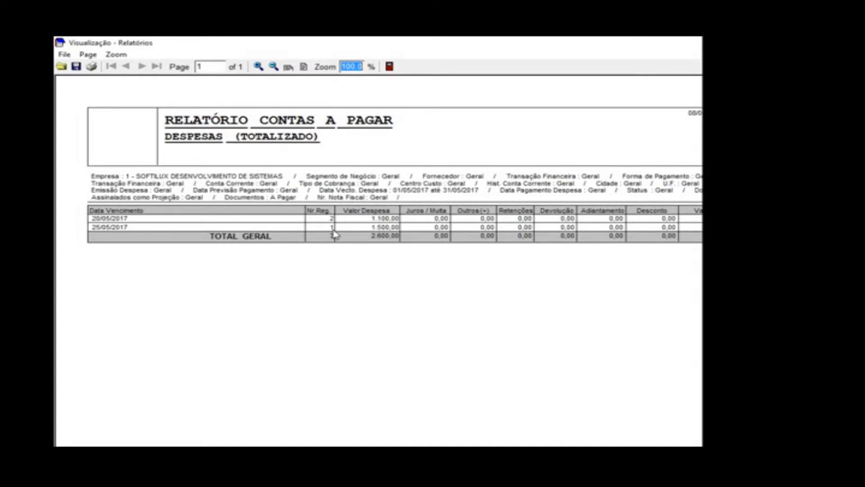
pyautogui.click(389, 67)
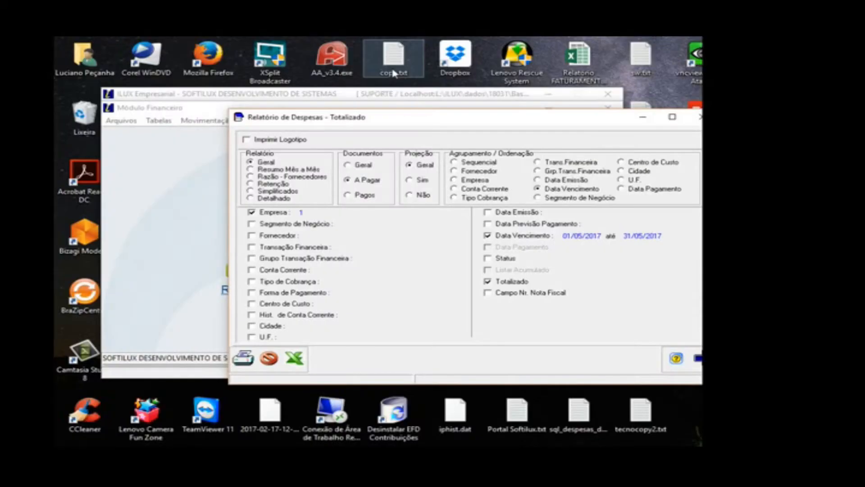
pyautogui.click(557, 164)
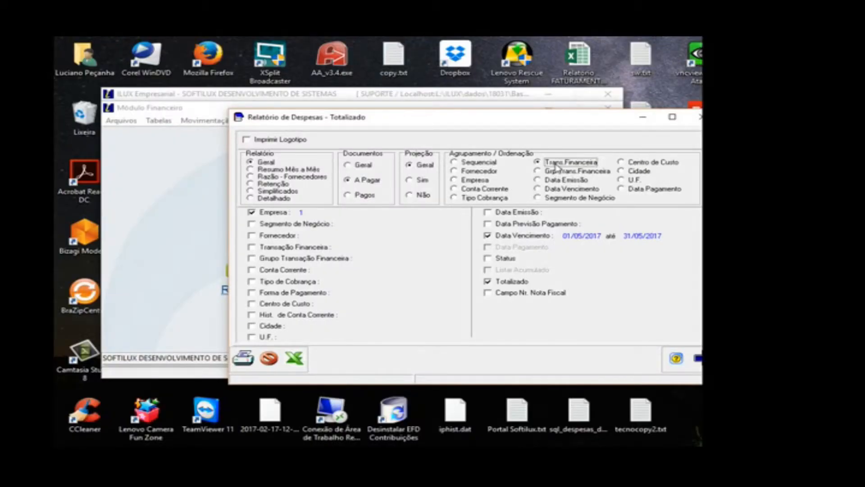
pyautogui.click(237, 366)
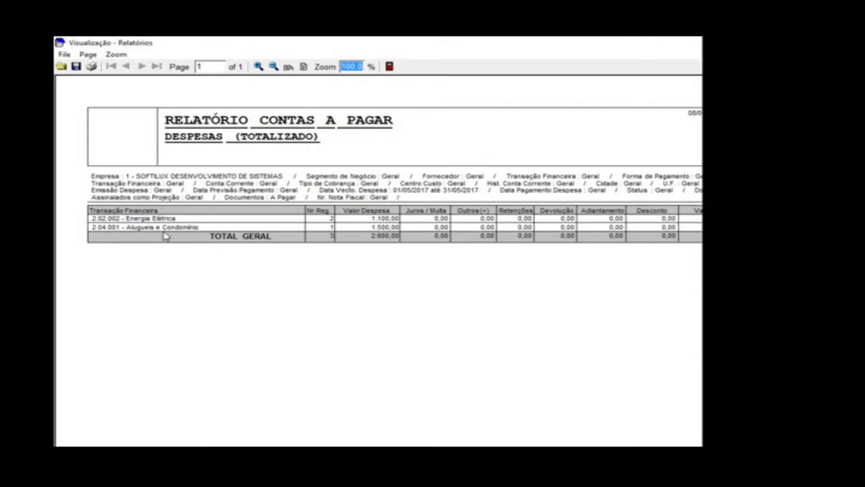
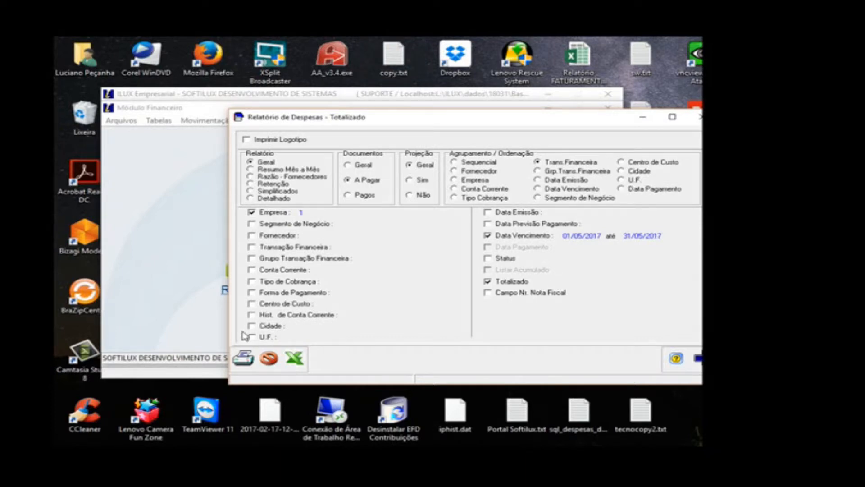
# Step: Generate the totalized report by Trans.Financeira, save it in Adobe Acrobat (PDF) format as REL_DESPESAS_MAI2017, and close the preview
pyautogui.click(243, 358)
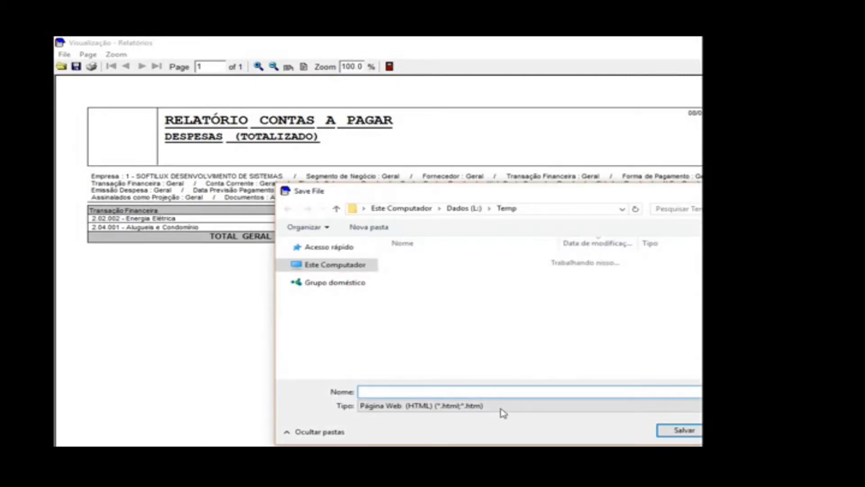
pyautogui.click(500, 408)
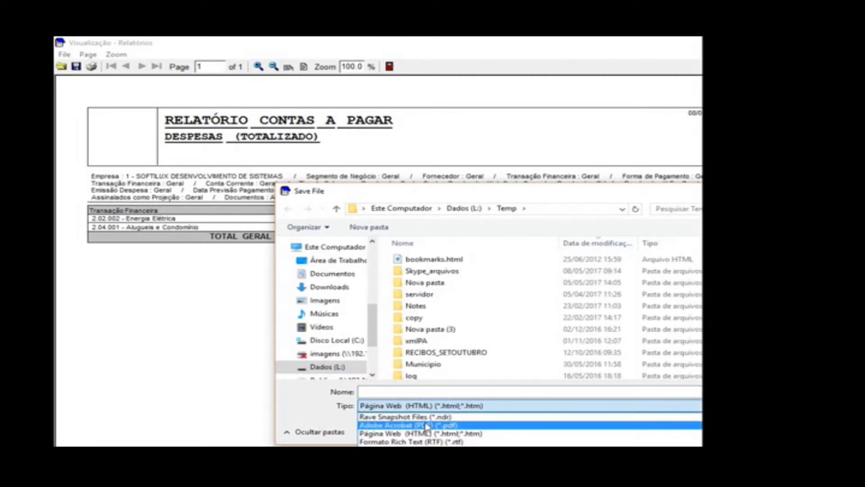
pyautogui.click(427, 426)
pyautogui.click(408, 391)
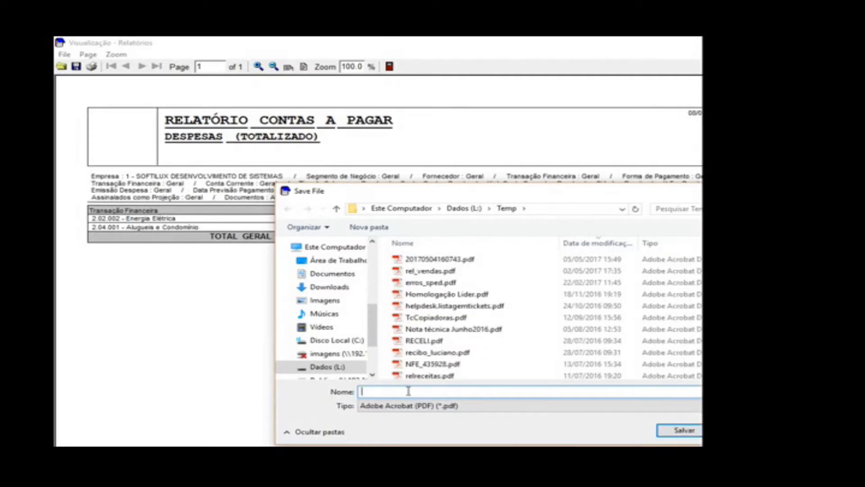
pyautogui.write('REL_DESPESAS')
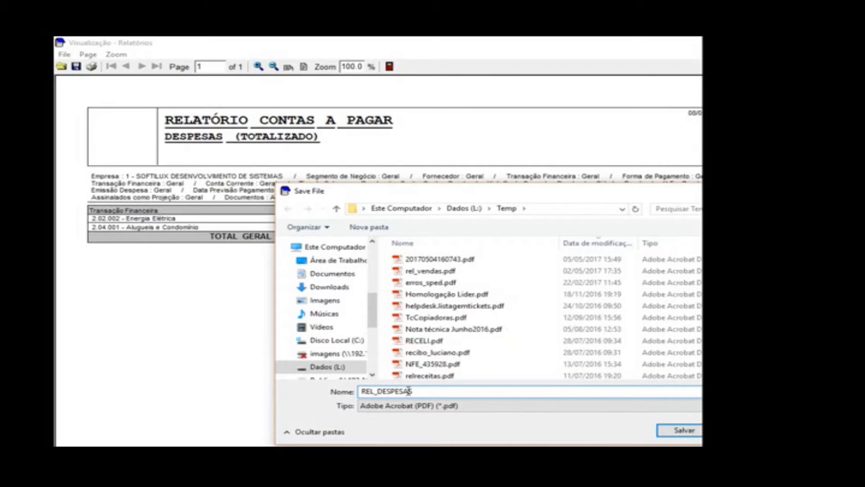
pyautogui.write('_MAI2017')
pyautogui.press('Return')
pyautogui.click(389, 68)
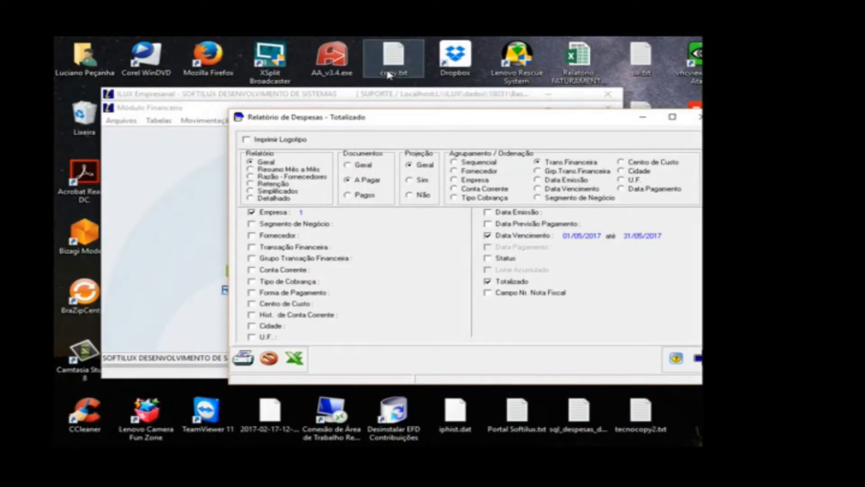
# Step: Disable the Totalizado option, export the expense report to Excel with Exportar Campos Memo enabled, and switch to the Excel workbook
pyautogui.click(486, 281)
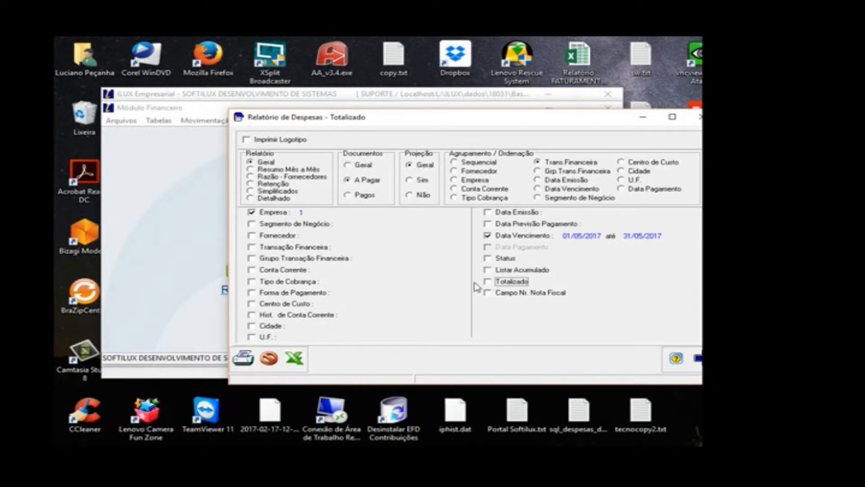
pyautogui.click(304, 361)
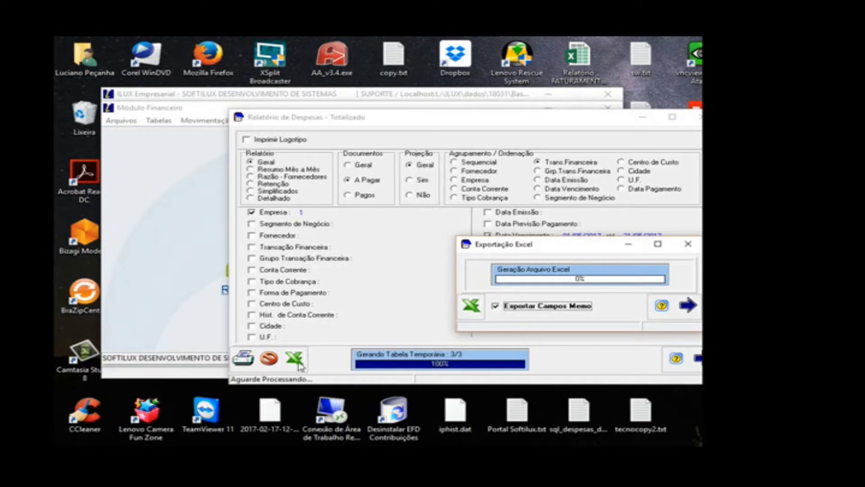
pyautogui.click(473, 310)
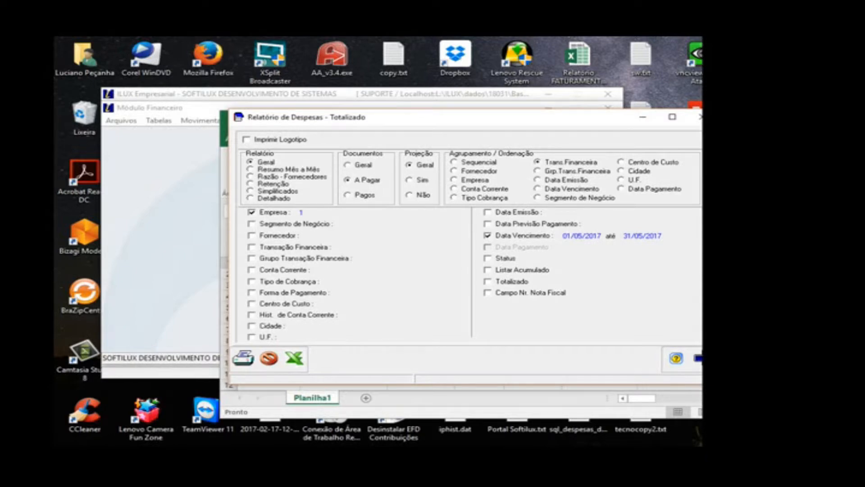
pyautogui.hotkey('alt', 'Tab')
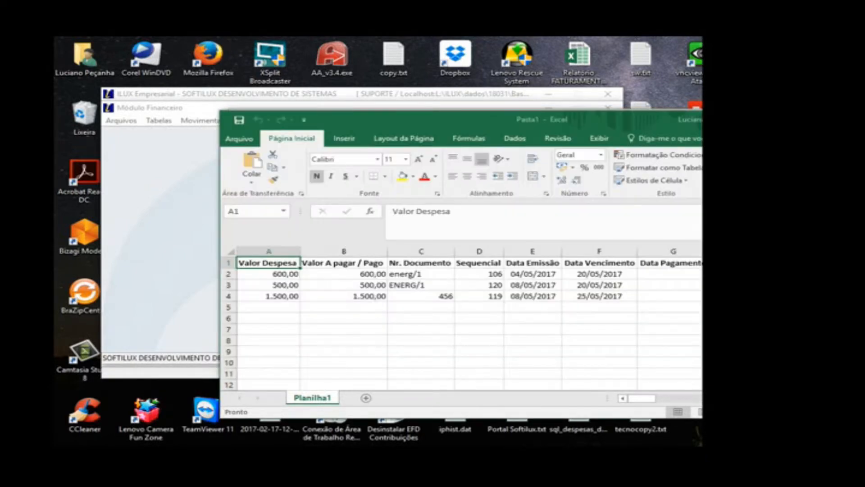
# Step: Close the exported workbook without saving it and exit the expense report window
pyautogui.click(739, 330)
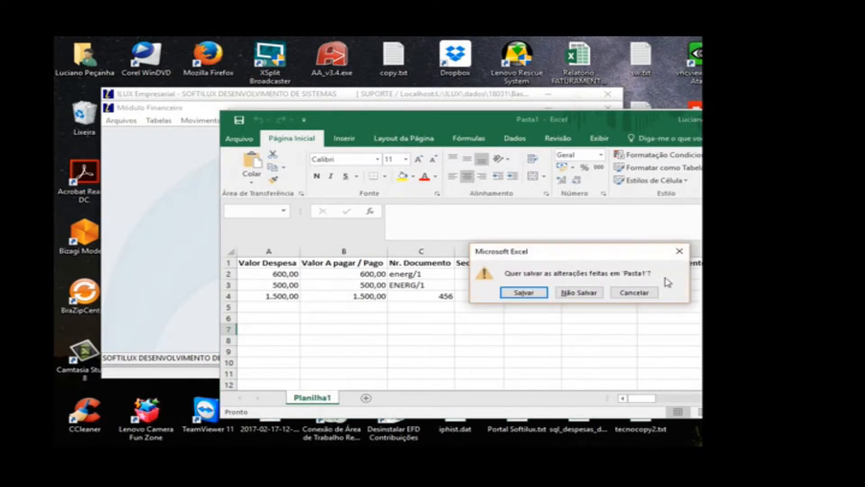
pyautogui.click(581, 293)
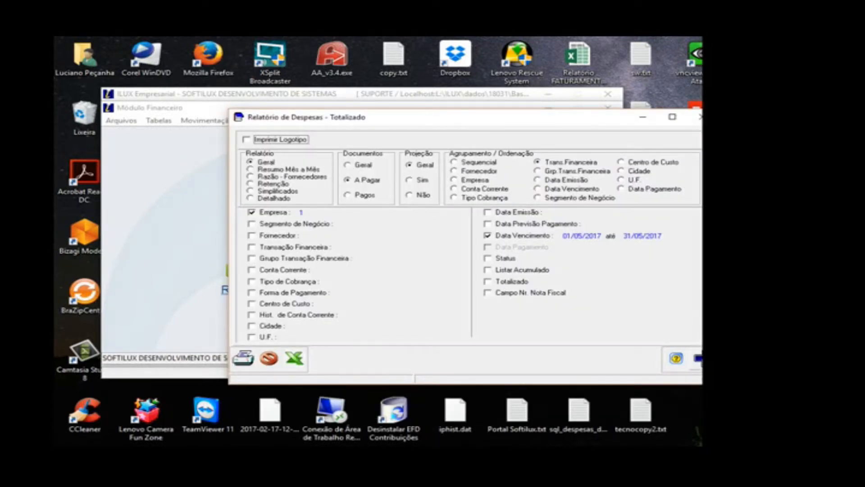
pyautogui.click(700, 359)
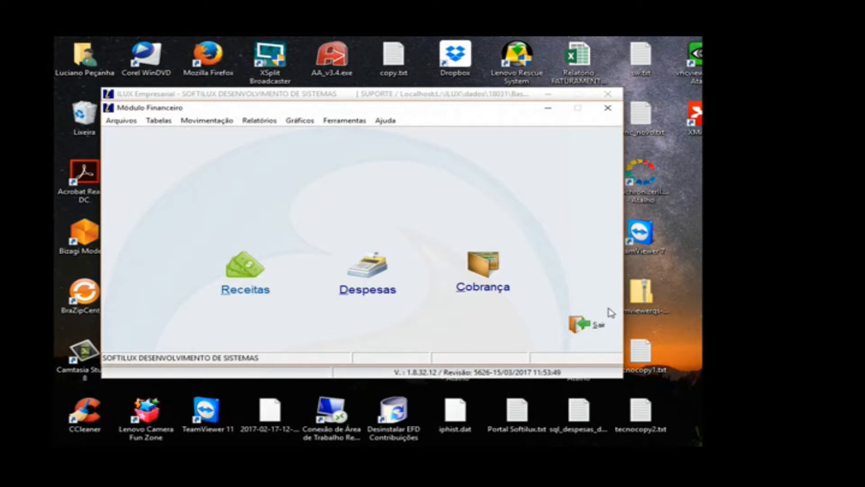
pyautogui.click(372, 255)
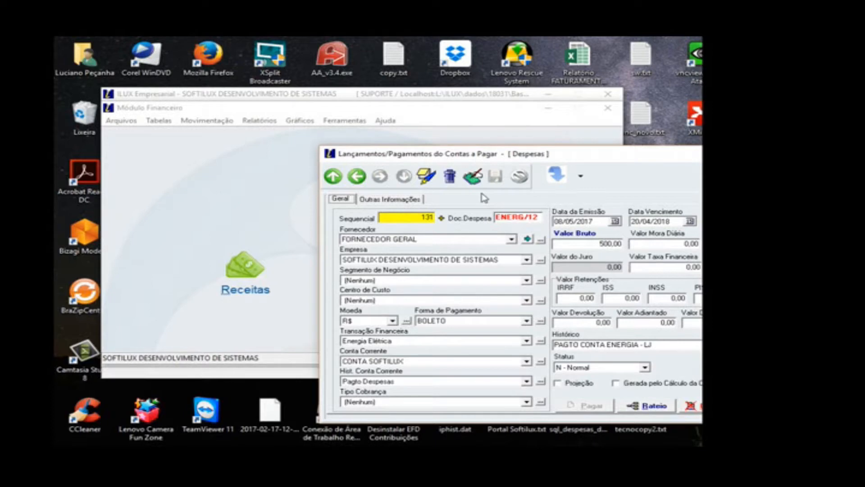
pyautogui.moveTo(484, 154); pyautogui.dragTo(344, 122)
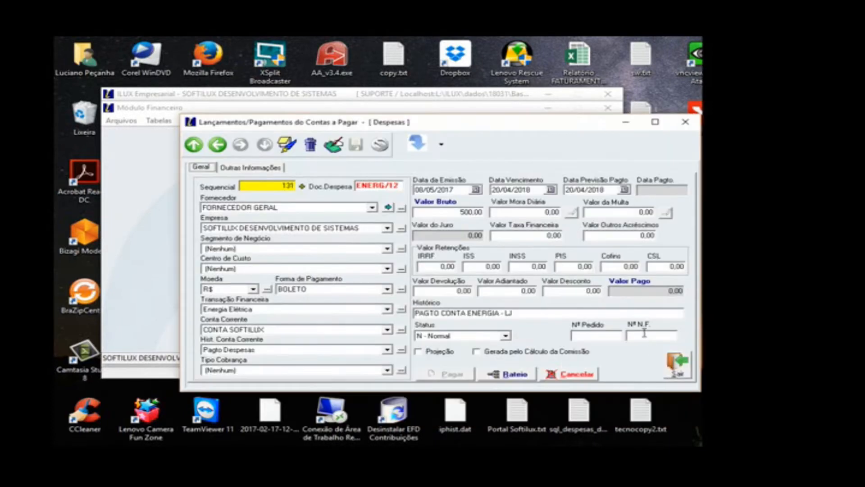
pyautogui.click(673, 371)
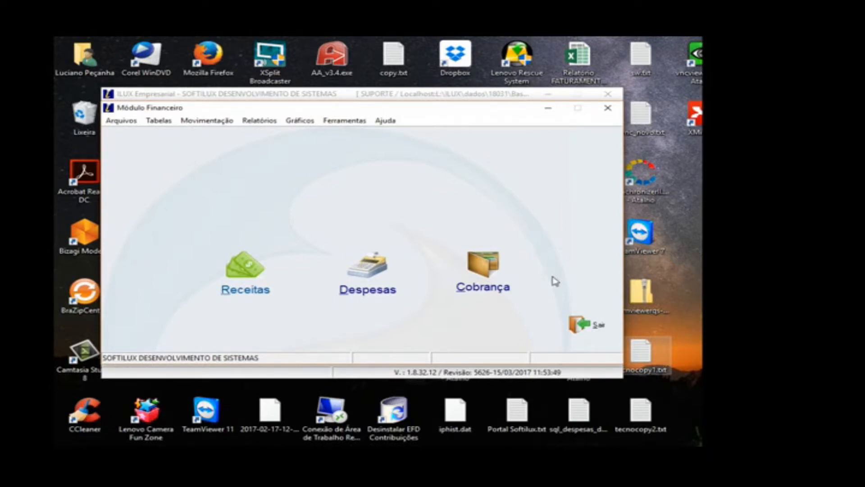
# Step: Open the Despesas entries and show them in the Grade view
pyautogui.click(345, 272)
pyautogui.click(388, 143)
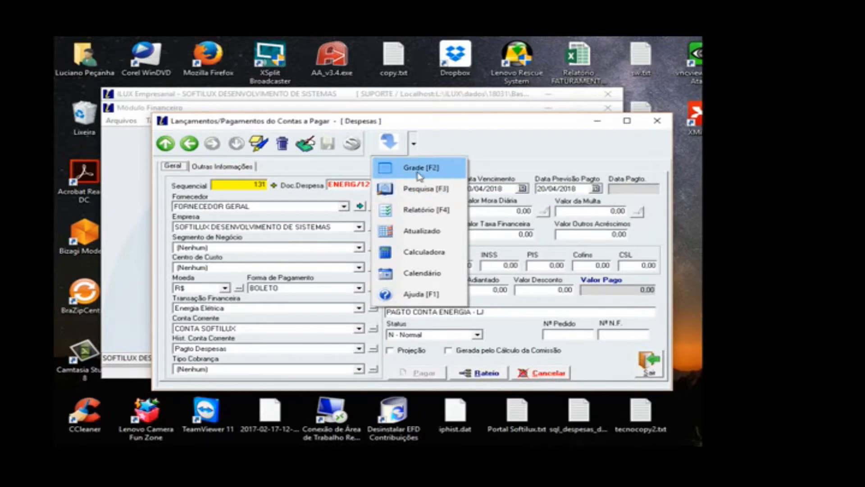
pyautogui.click(419, 170)
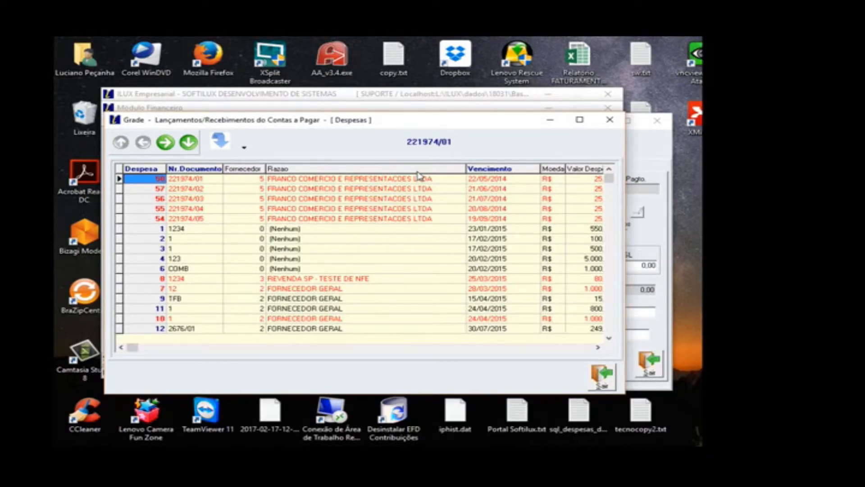
# Step: Search the expense grid's Nr.Documento column for document 123
pyautogui.click(417, 210)
pyautogui.click(152, 216)
pyautogui.click(195, 210)
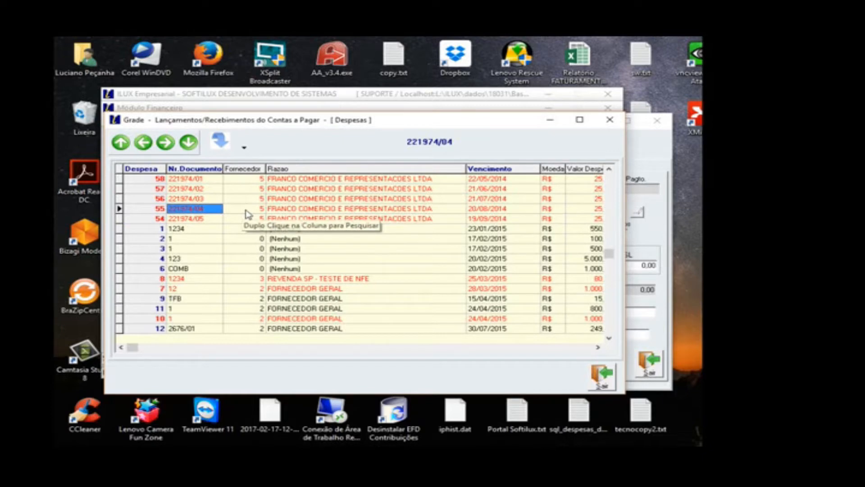
pyautogui.click(342, 202)
pyautogui.click(507, 209)
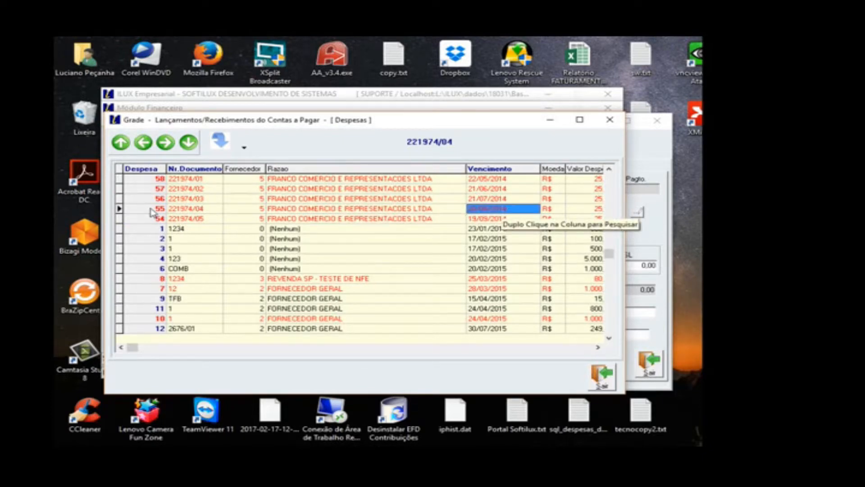
pyautogui.doubleClick(199, 228)
pyautogui.write('123')
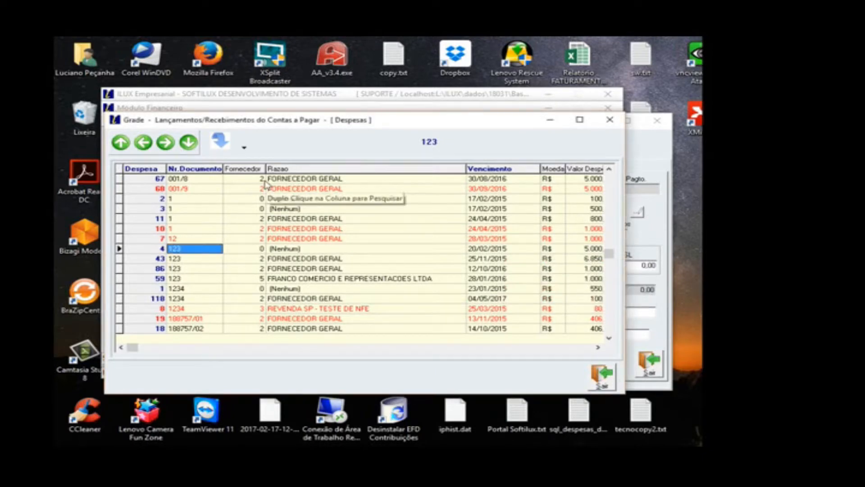
# Step: Run a Pesquisa Seletiva on the Nr.Documento field for entries containing 1234
pyautogui.click(245, 148)
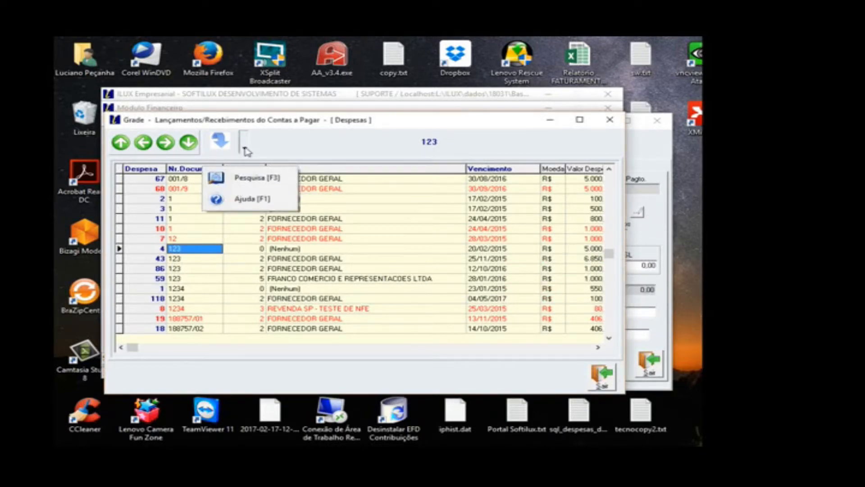
pyautogui.click(256, 178)
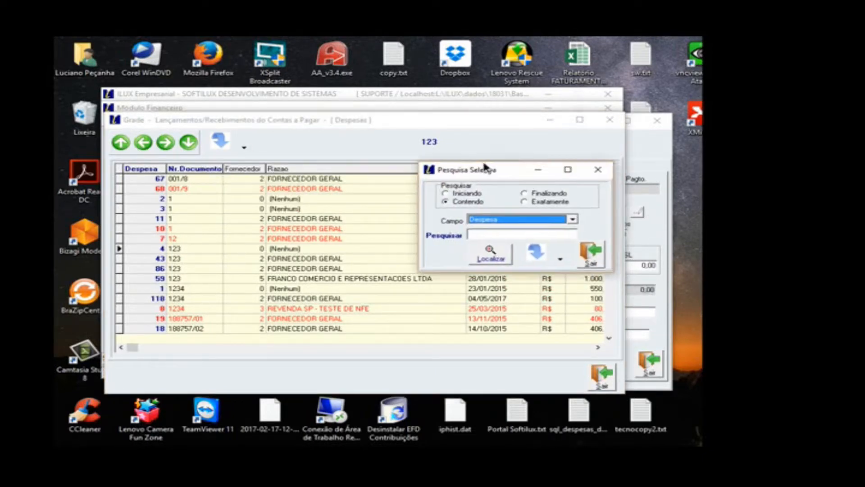
pyautogui.moveTo(489, 170); pyautogui.dragTo(472, 156)
pyautogui.click(479, 207)
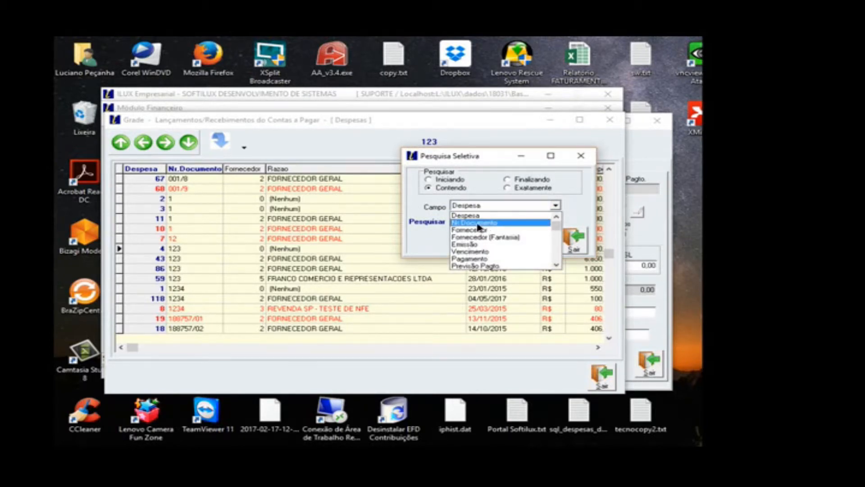
pyautogui.click(479, 223)
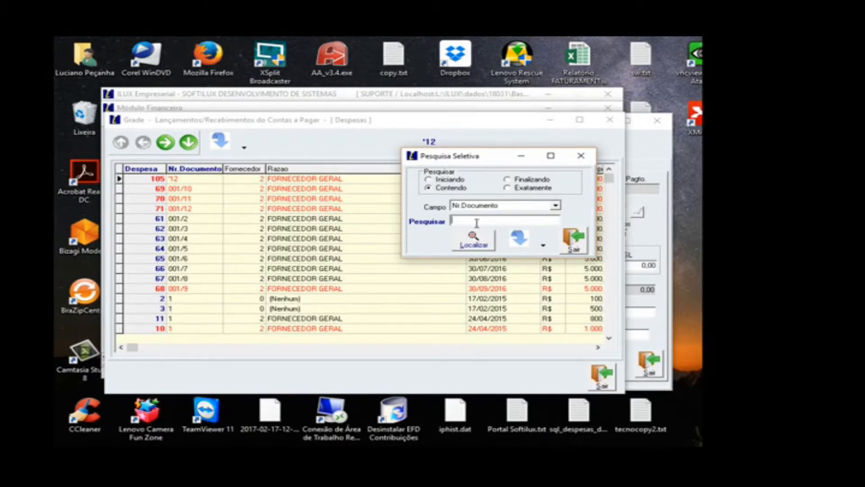
pyautogui.write('12')
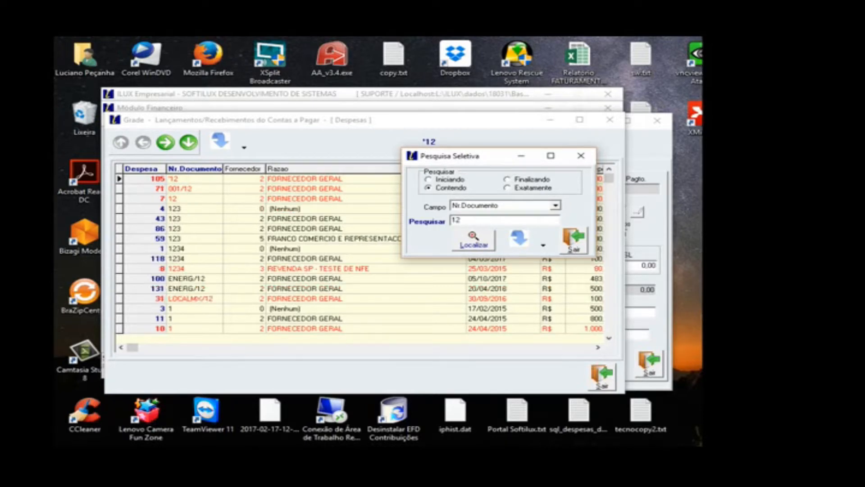
pyautogui.write('34')
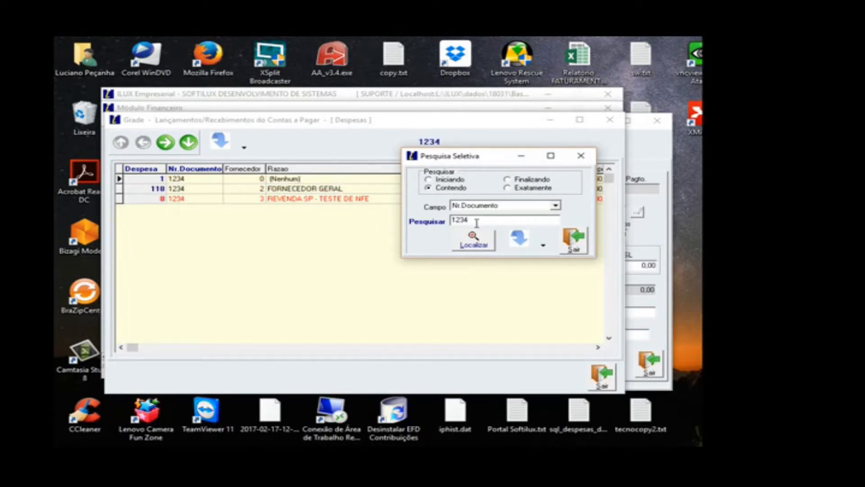
# Step: Select the REVENDA SP expense among the search results, return to its entry form, and put it into edit mode, accepting the confirmation
pyautogui.click(343, 199)
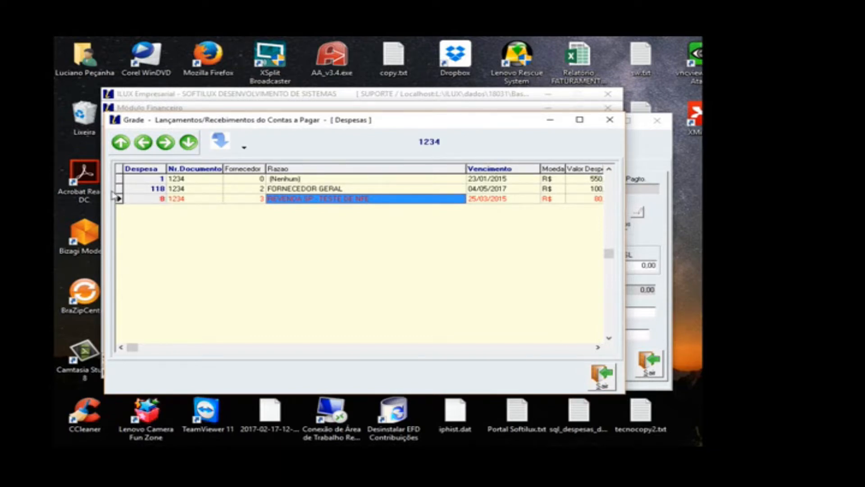
pyautogui.click(604, 379)
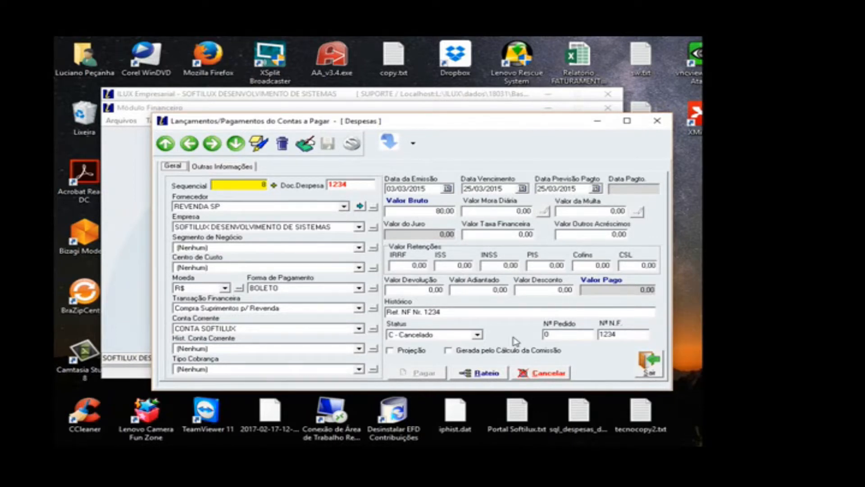
pyautogui.click(307, 152)
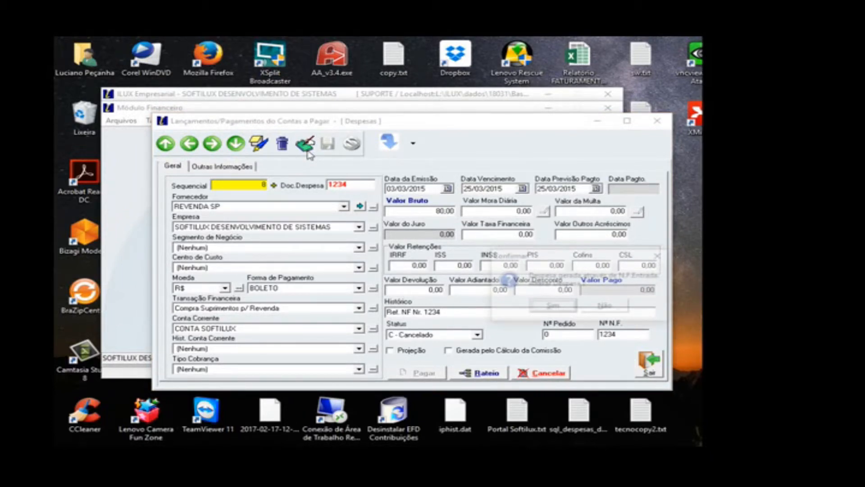
pyautogui.press('Return')
# Step: Register the full payment of the REVENDA SP expense from CONTA SOFTILUX, confirm it, and close the expense entries
pyautogui.click(417, 373)
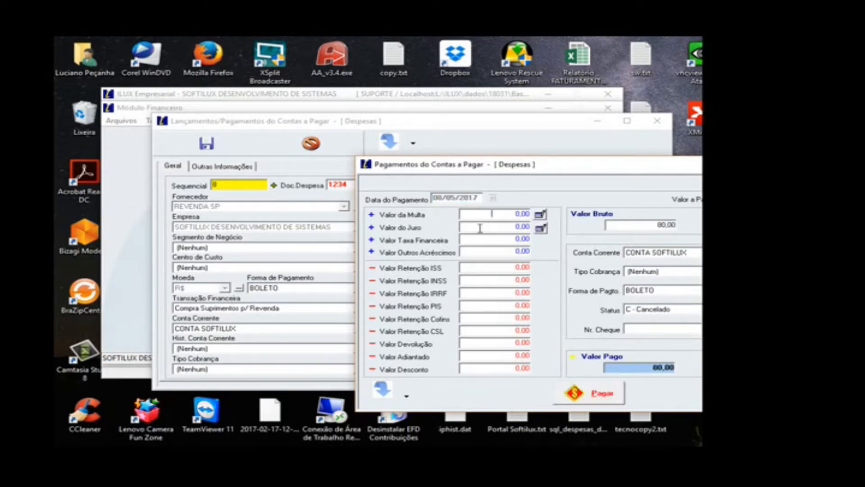
pyautogui.click(472, 239)
pyautogui.click(478, 372)
pyautogui.click(643, 253)
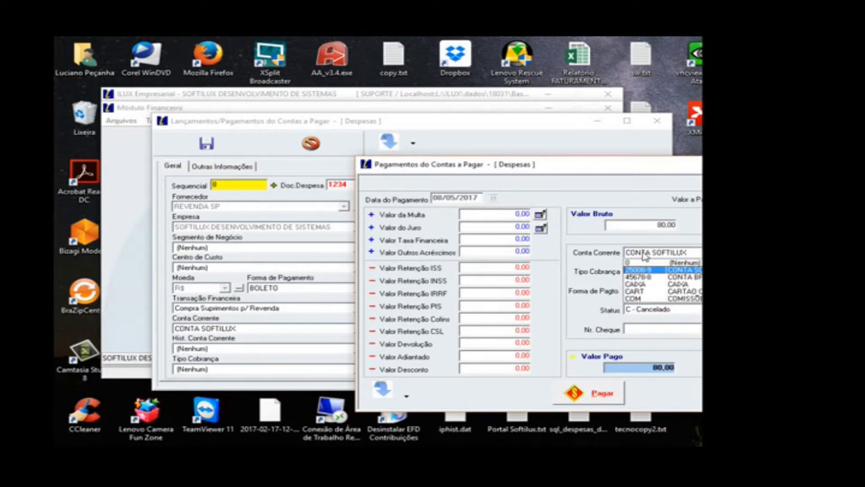
pyautogui.click(645, 255)
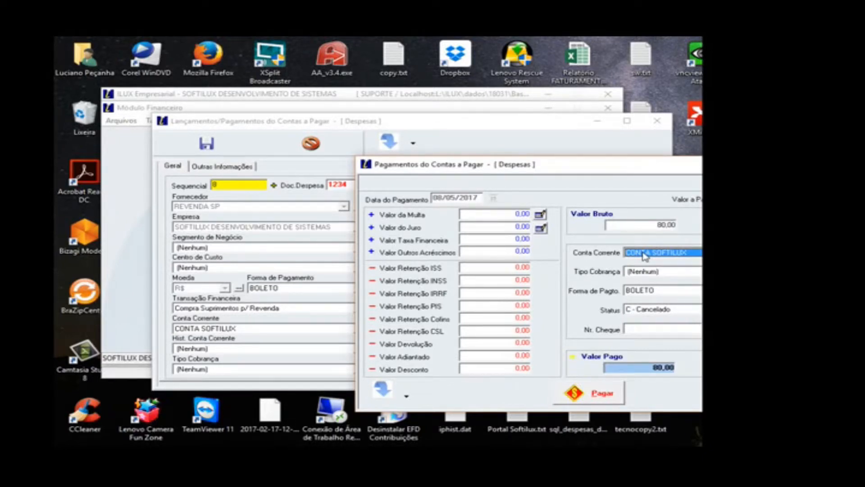
pyautogui.click(605, 393)
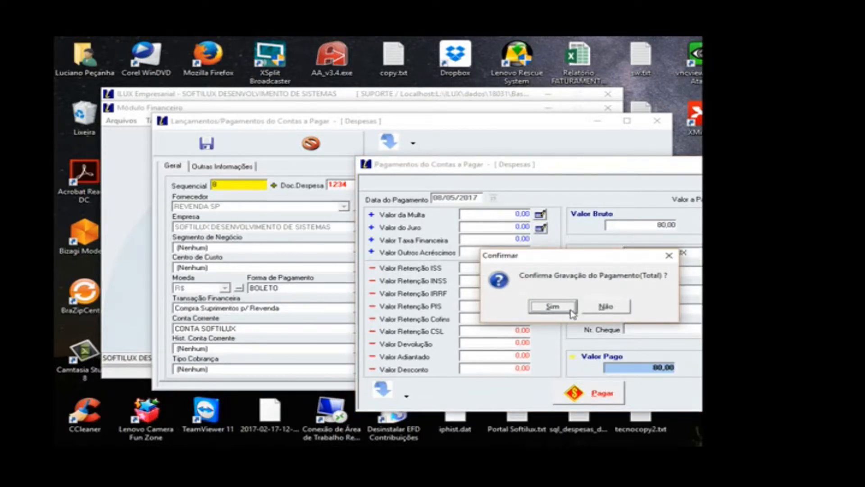
pyautogui.click(553, 306)
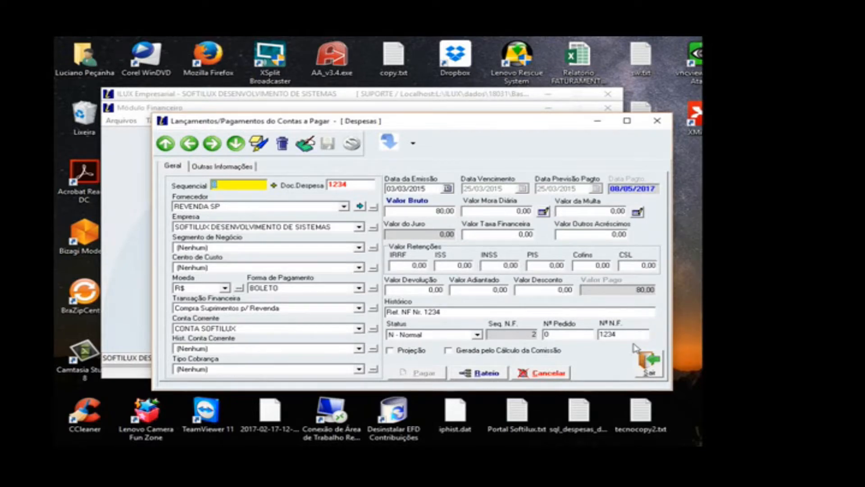
pyautogui.click(637, 361)
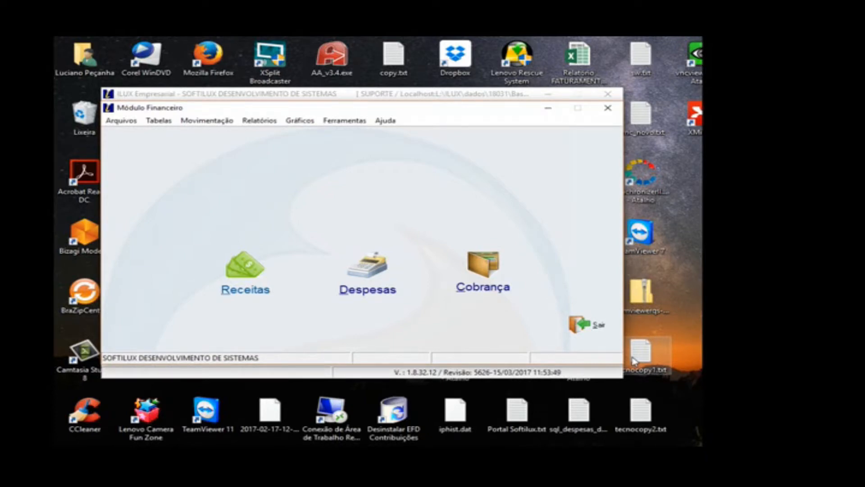
# Step: Open the Baixa Múltipla screen for expenses and choose company SOFTILUX SISTEMAS with current account CONTA SOFTILUX
pyautogui.click(224, 125)
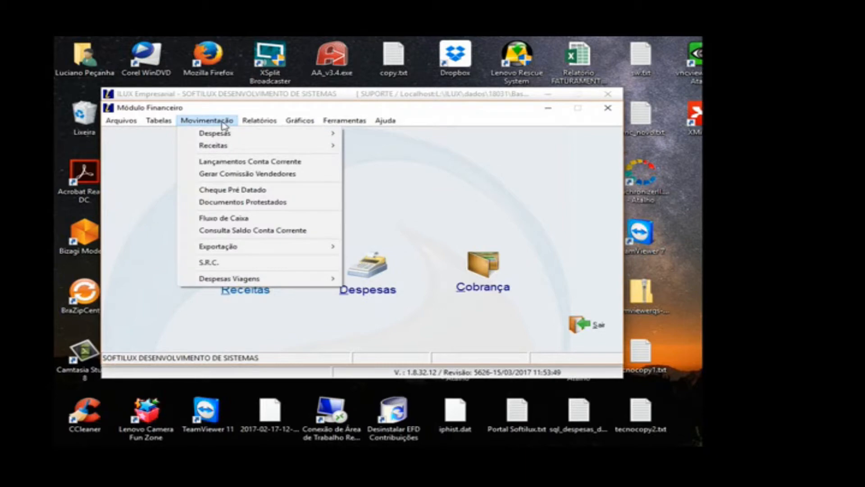
pyautogui.moveTo(232, 134)
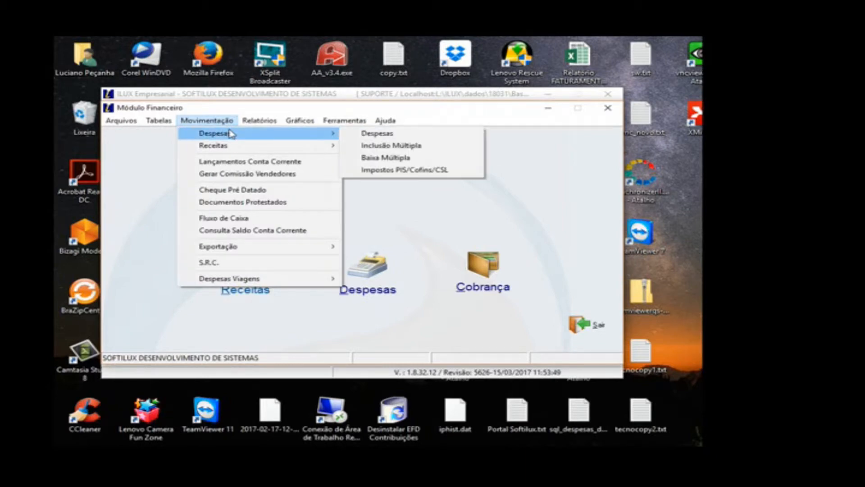
pyautogui.click(385, 157)
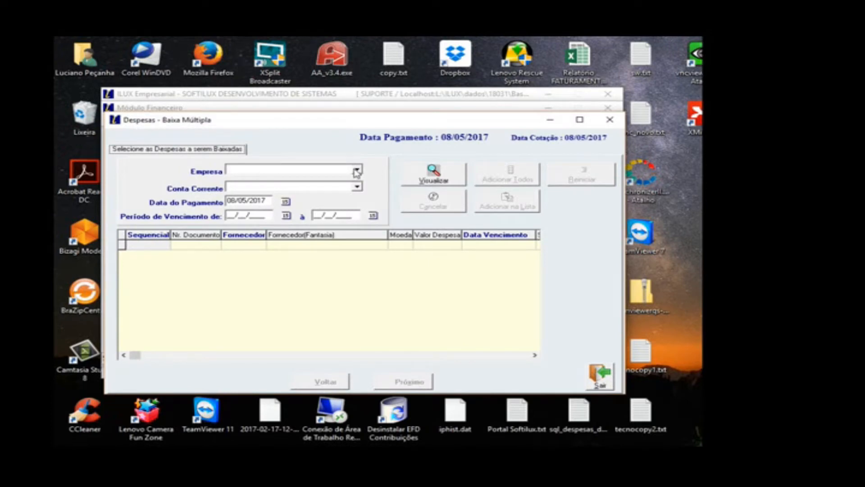
pyautogui.click(357, 171)
pyautogui.click(285, 187)
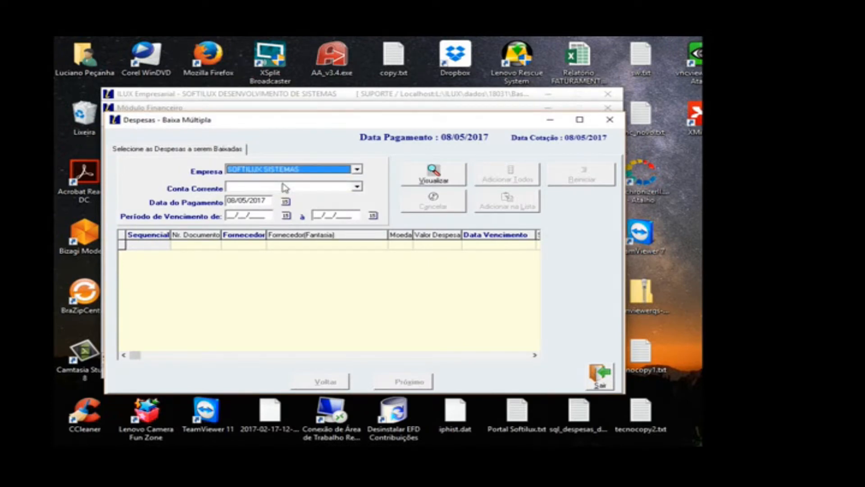
pyautogui.click(285, 187)
# Step: Set the due date period from 01/04/2017 to 31/05/2017 and list the matching expenses
pyautogui.click(286, 217)
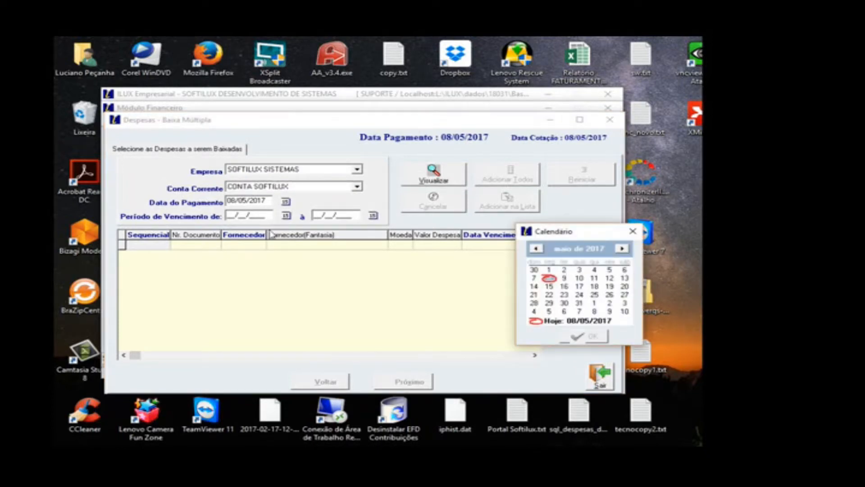
pyautogui.click(548, 270)
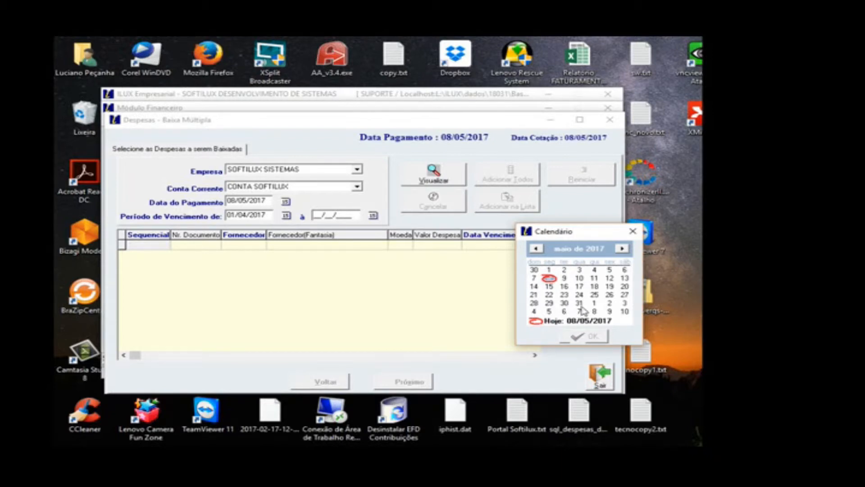
pyautogui.click(579, 304)
pyautogui.click(587, 337)
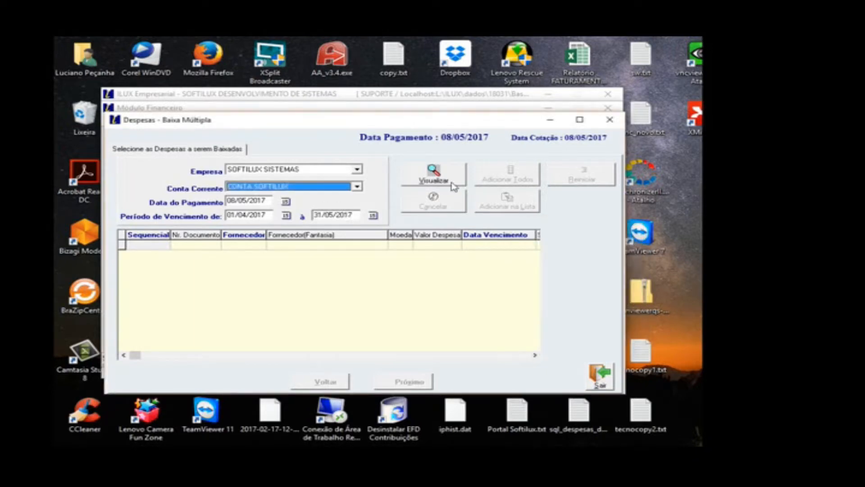
pyautogui.click(450, 182)
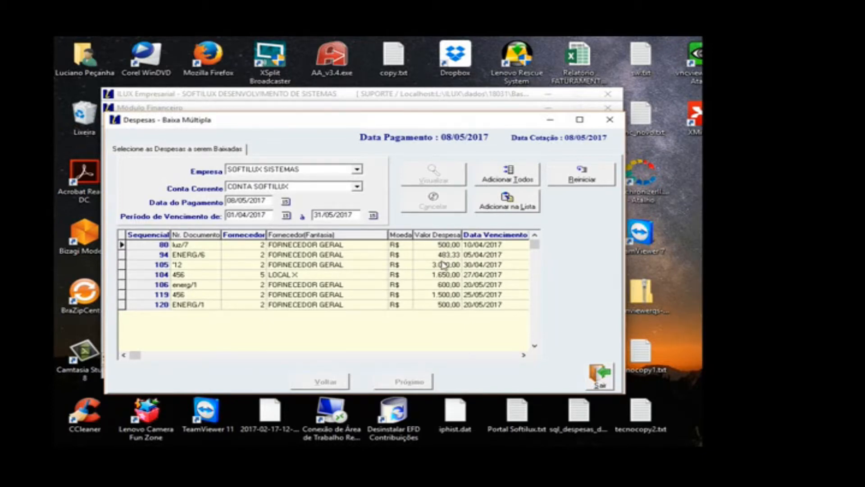
# Step: Add expenses 80 (luz/7), 94 (ENERG/6) and 104 (LOCAL X) individually to the selection list
pyautogui.click(499, 249)
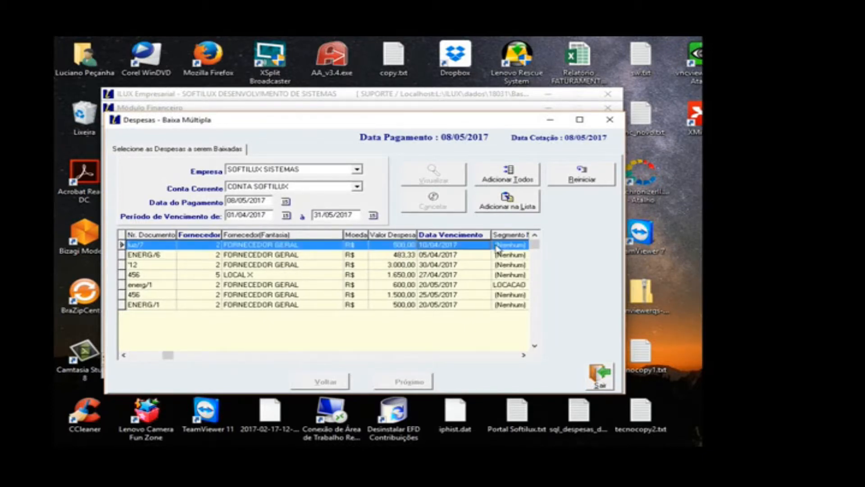
pyautogui.click(138, 358)
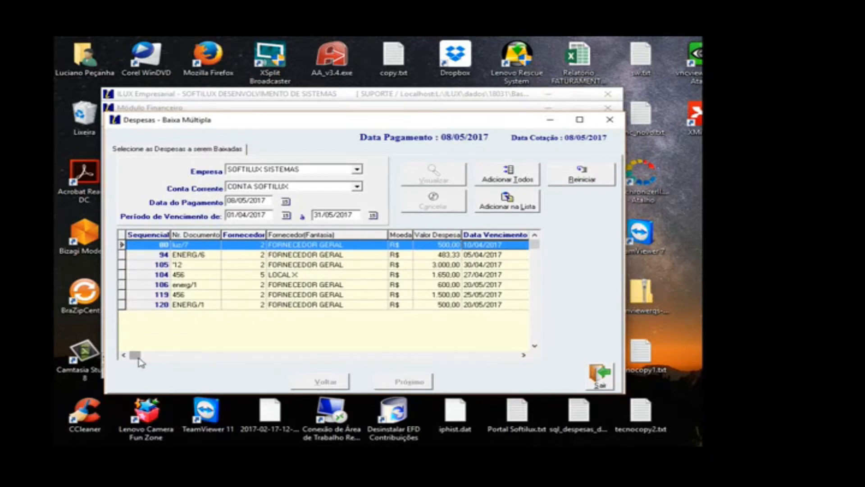
pyautogui.click(495, 208)
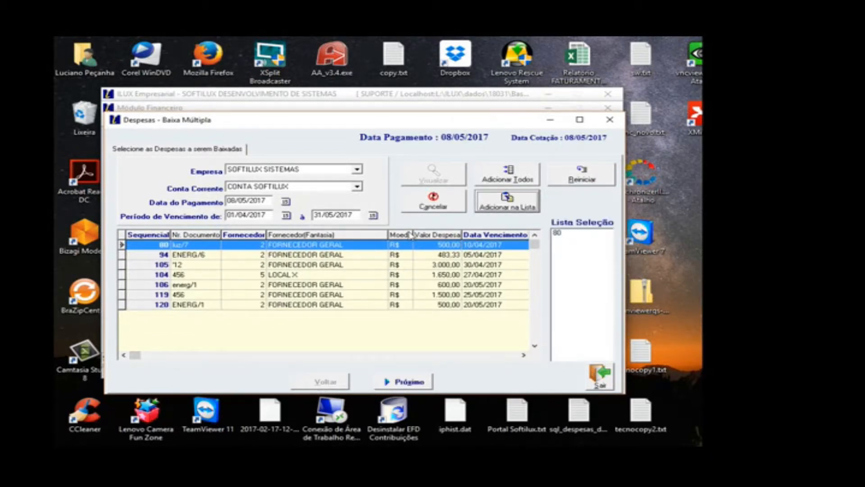
pyautogui.click(362, 258)
pyautogui.click(499, 208)
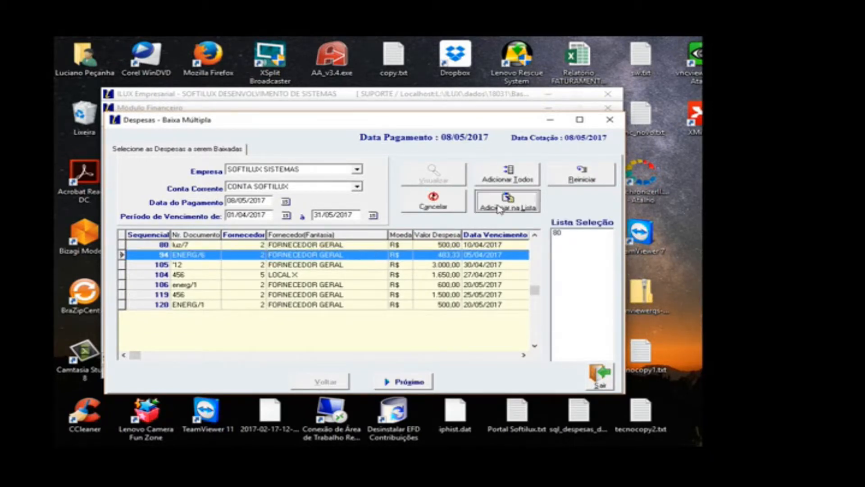
pyautogui.click(297, 275)
pyautogui.click(501, 209)
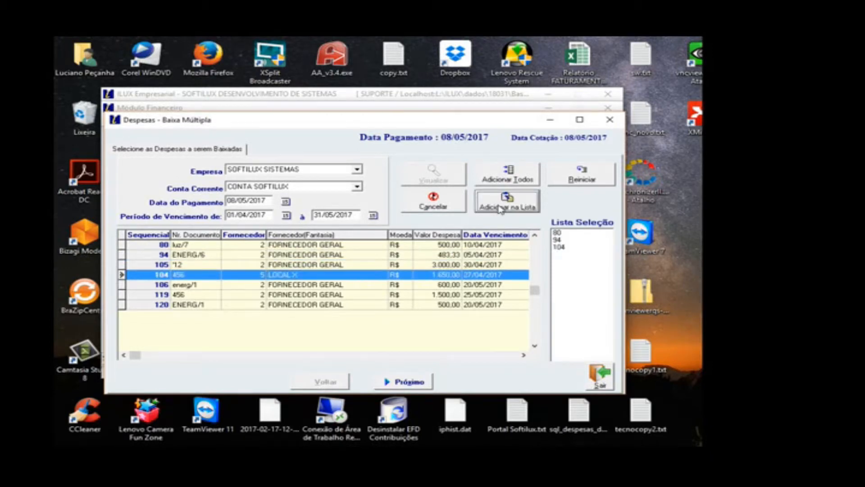
# Step: Add all the listed expenses to the selection list, and restart the selection from scratch
pyautogui.click(493, 176)
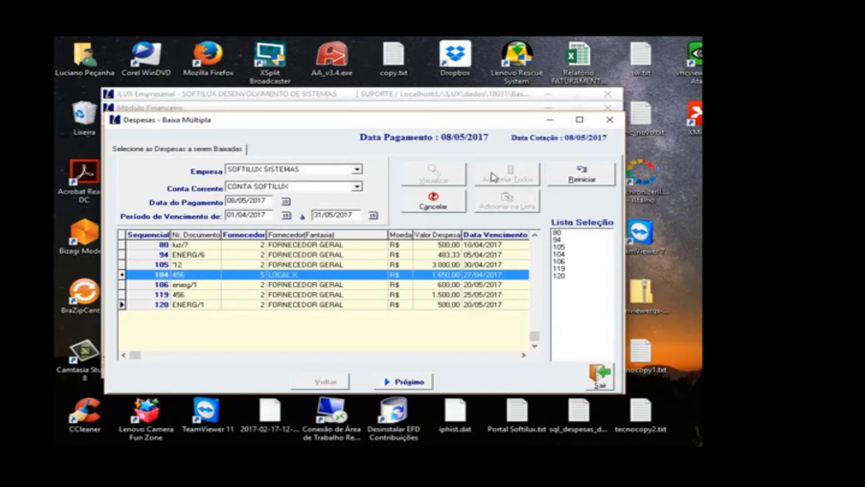
pyautogui.click(574, 182)
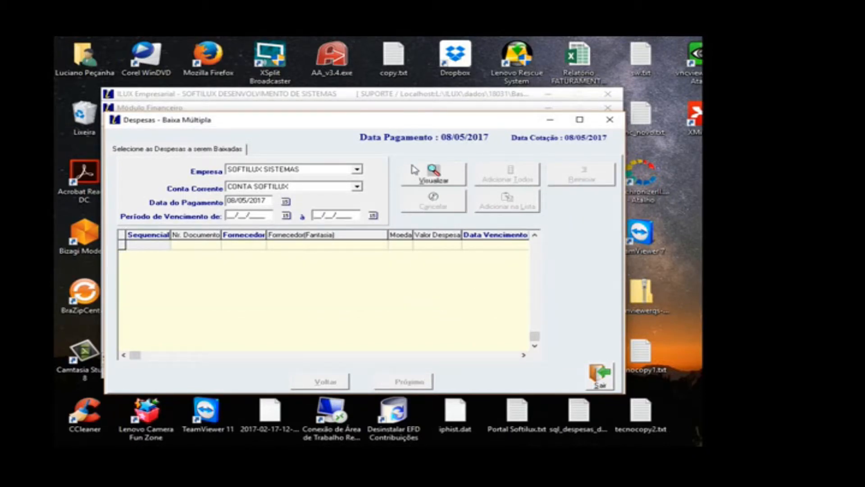
# Step: List the open expenses without a due date period and add expenses 19, 20, 21 and 31 to the selection list
pyautogui.click(444, 182)
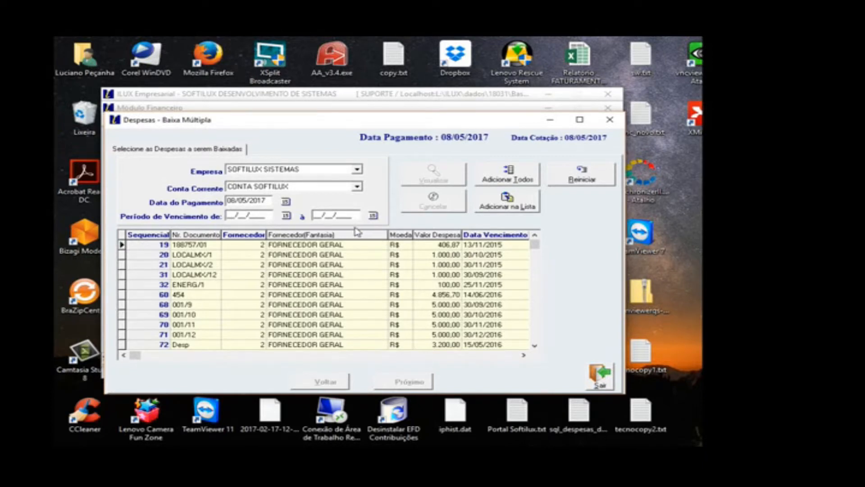
pyautogui.click(488, 245)
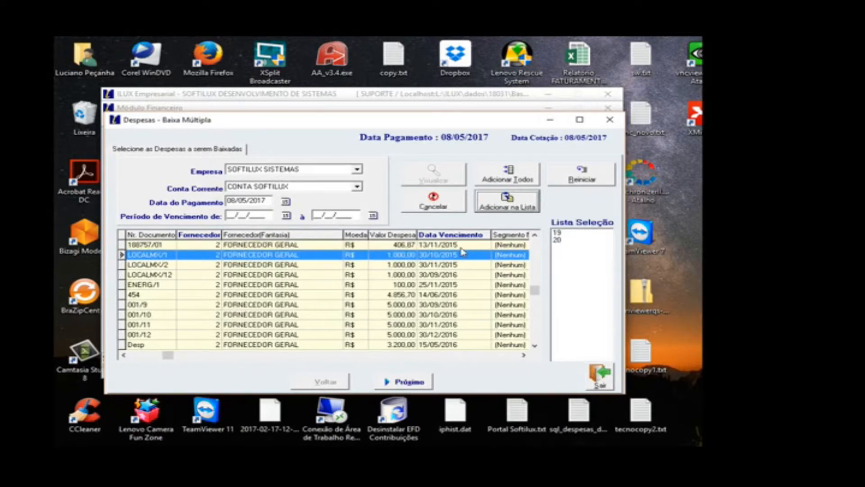
pyautogui.click(451, 263)
pyautogui.click(506, 208)
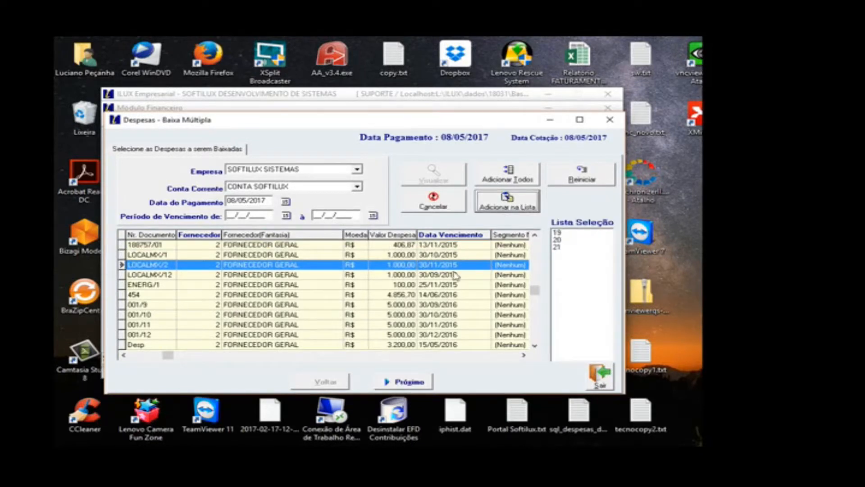
pyautogui.click(457, 274)
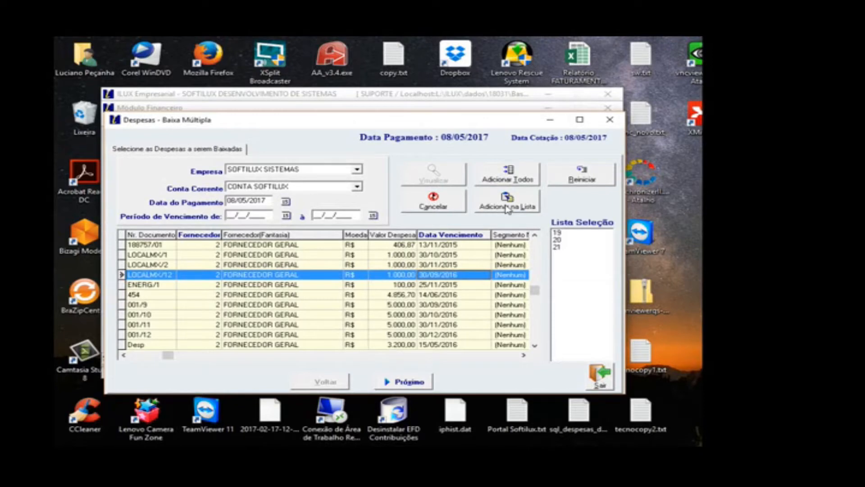
pyautogui.click(519, 208)
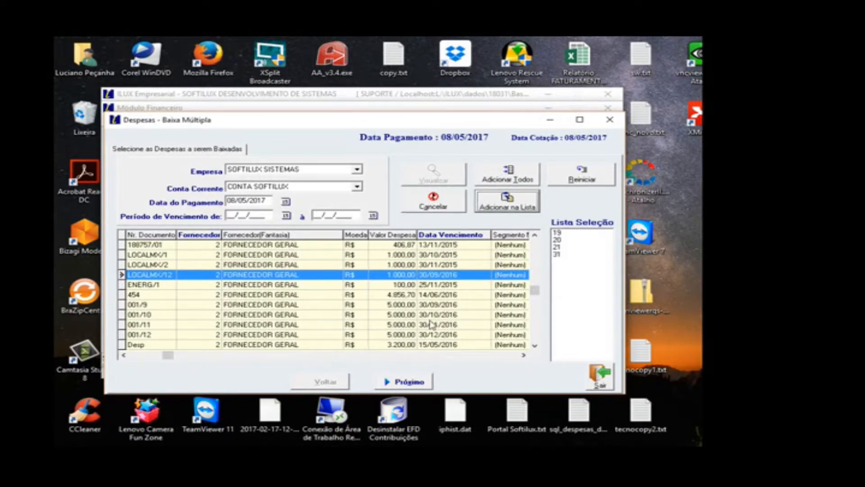
# Step: Proceed to the corrected expense values and review the Sequencial options for altering an amount to pay
pyautogui.click(414, 382)
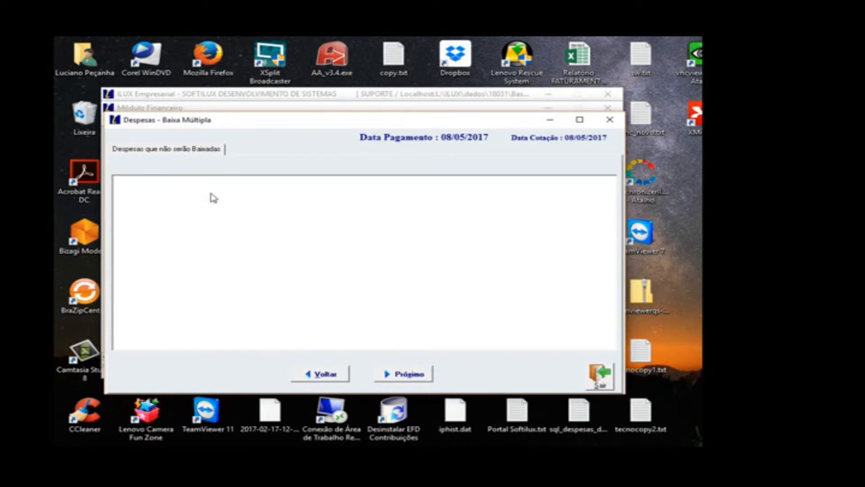
pyautogui.click(400, 377)
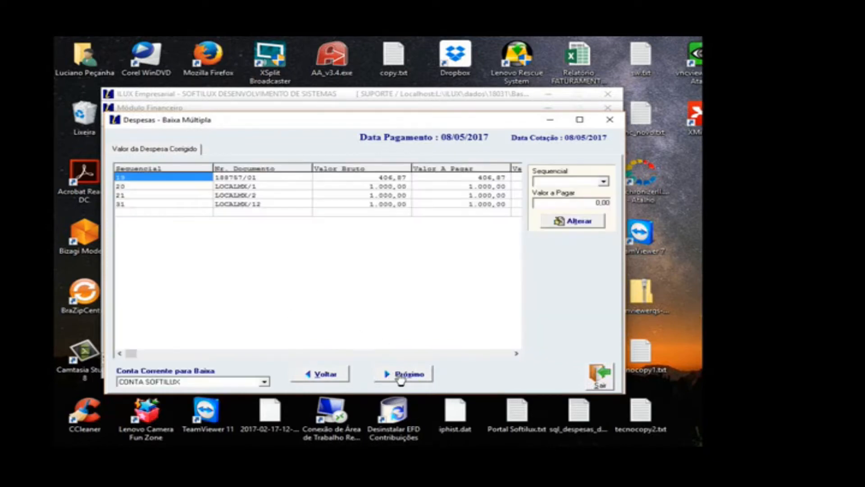
pyautogui.click(360, 194)
pyautogui.click(564, 182)
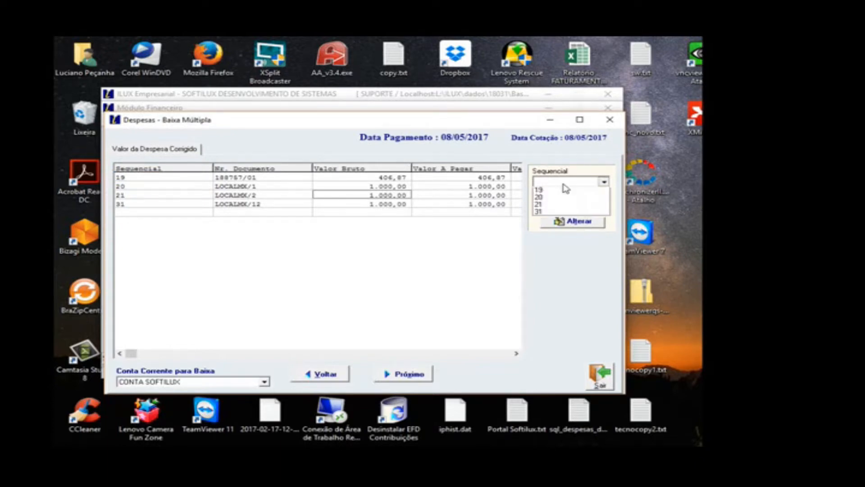
pyautogui.click(554, 181)
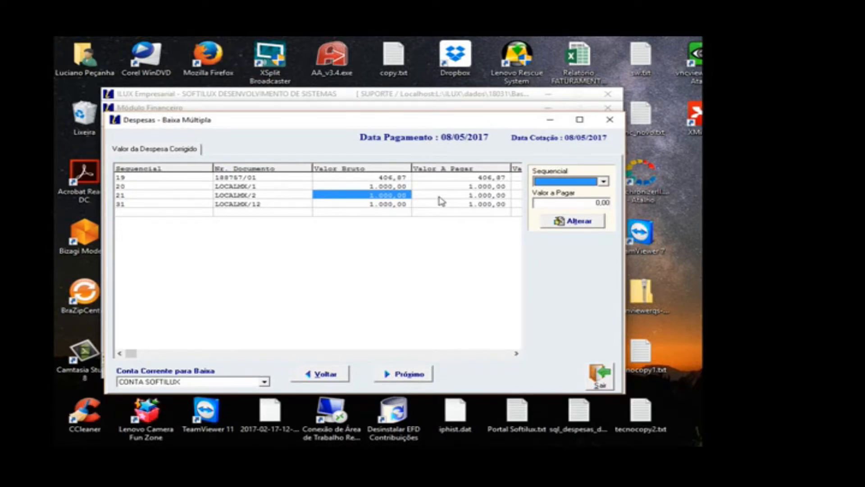
pyautogui.press('Down')
# Step: Pay the four selected expenses without a cheque number, confirm the multiple settlement, and close its window
pyautogui.click(403, 378)
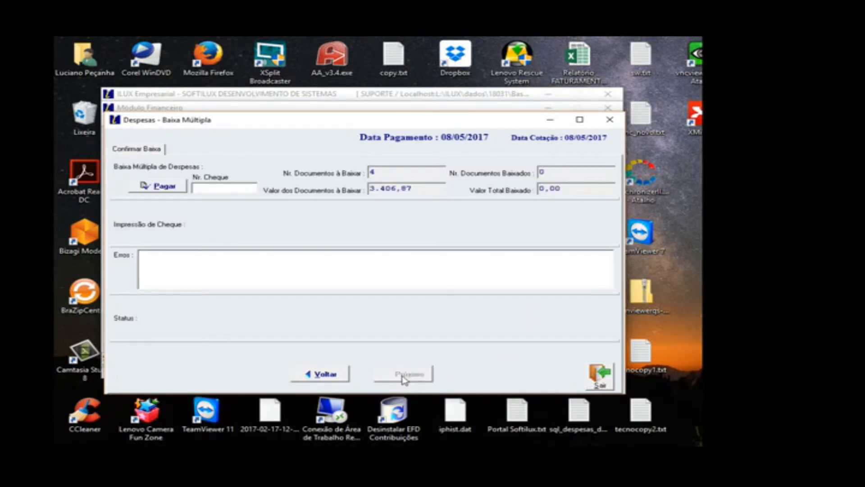
pyautogui.click(157, 191)
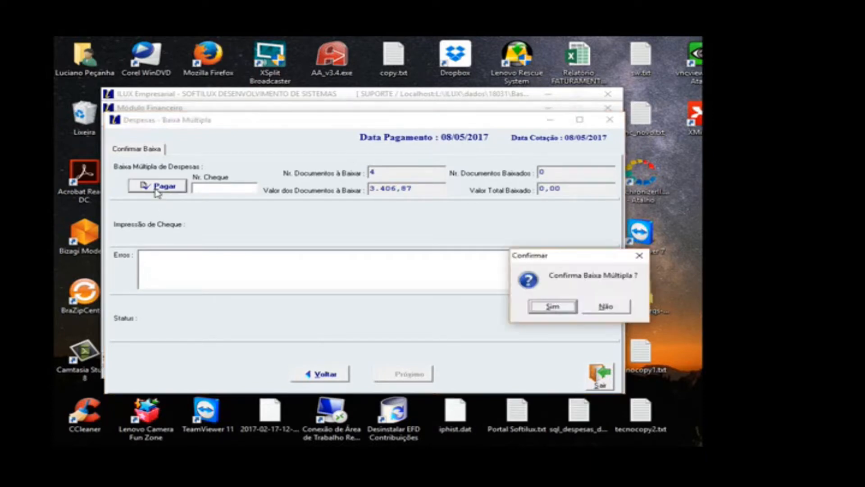
pyautogui.click(537, 307)
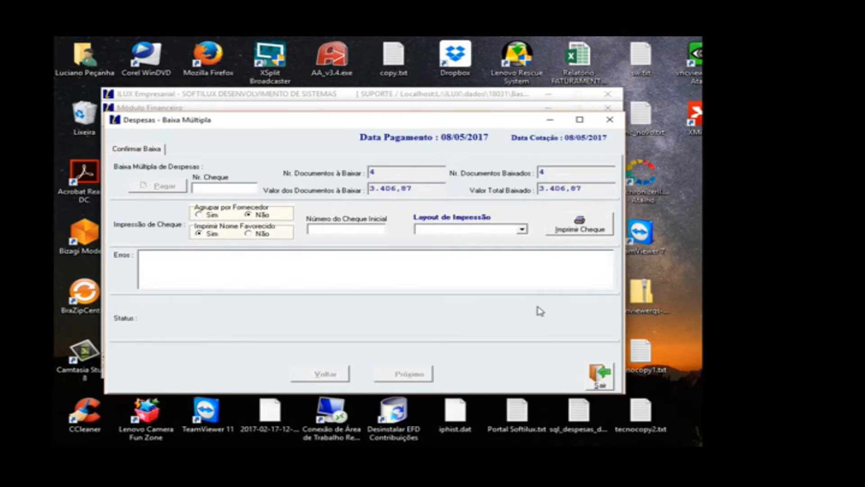
pyautogui.click(593, 383)
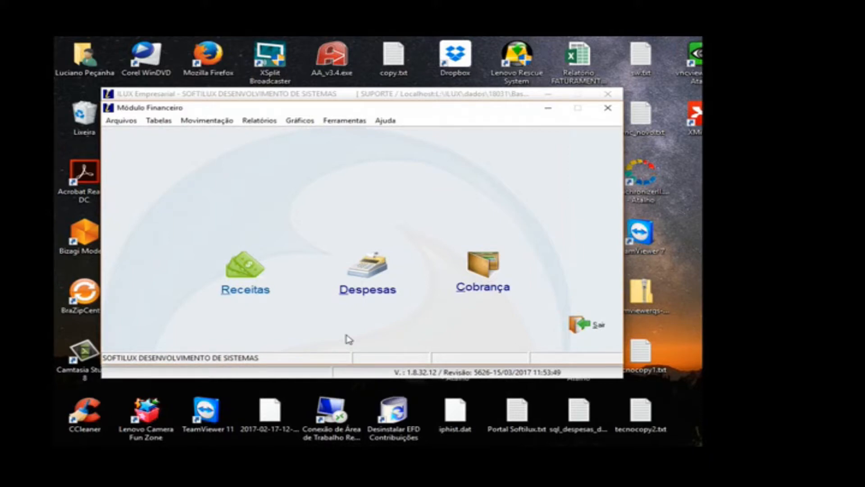
# Step: Reopen the expense entries and browse back through the records to expense 116, document energ/11
pyautogui.click(366, 267)
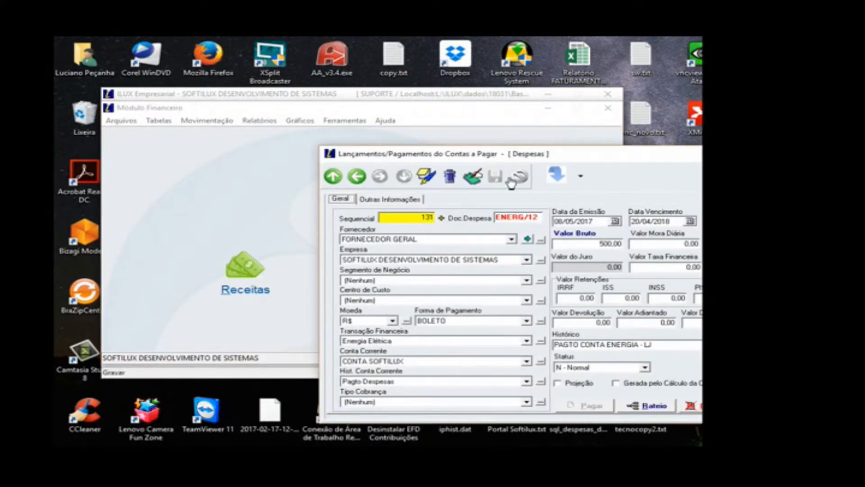
pyautogui.moveTo(585, 160); pyautogui.dragTo(422, 127)
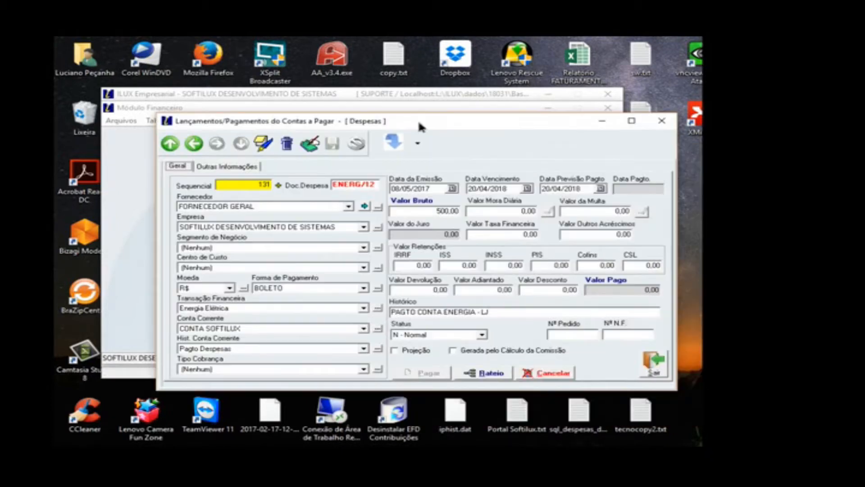
pyautogui.click(195, 144)
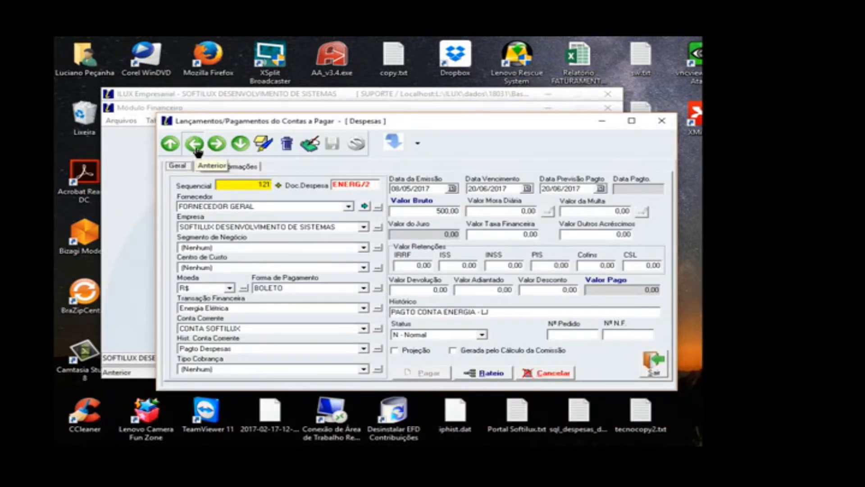
pyautogui.click(181, 154)
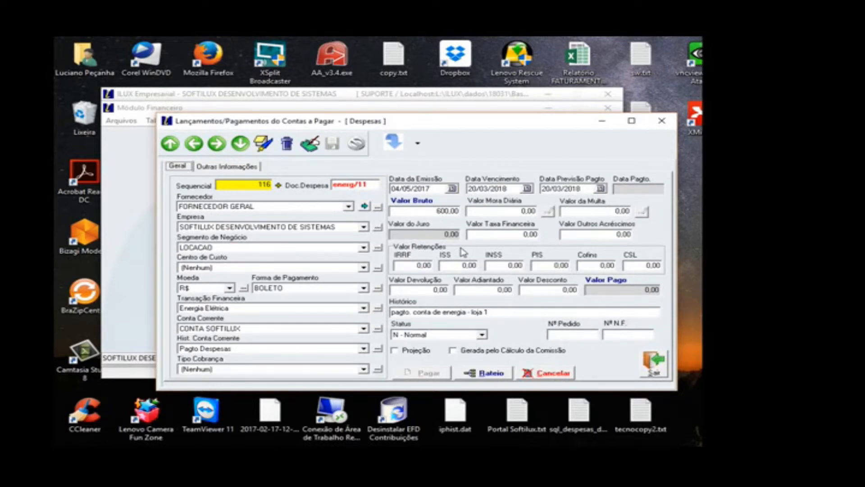
# Step: Find expense 8 in the expense grid by its Despesa number, load its record, and move on to the next entry
pyautogui.click(418, 144)
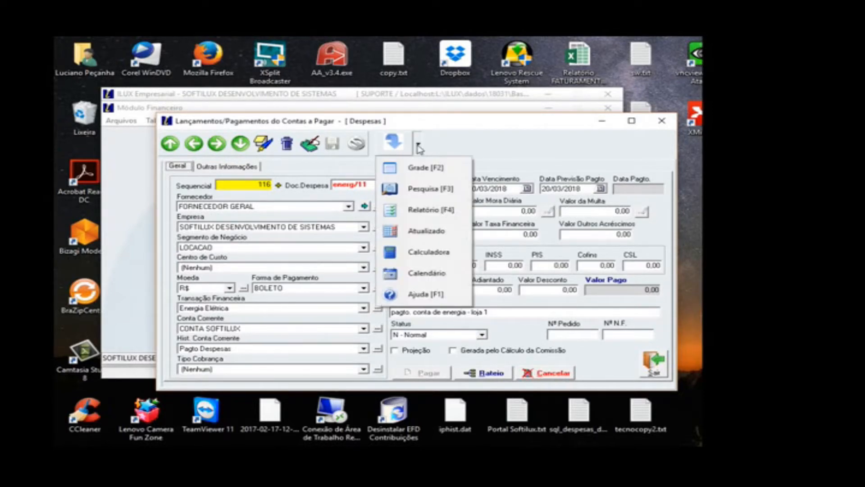
pyautogui.click(424, 173)
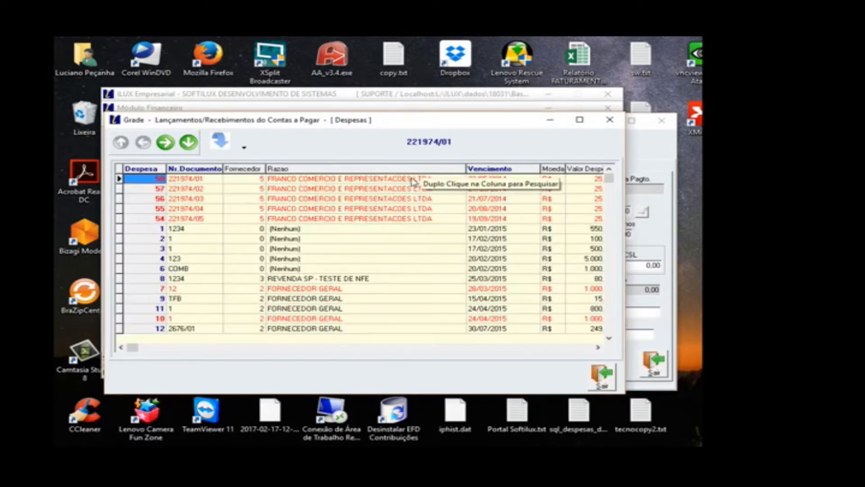
pyautogui.doubleClick(139, 189)
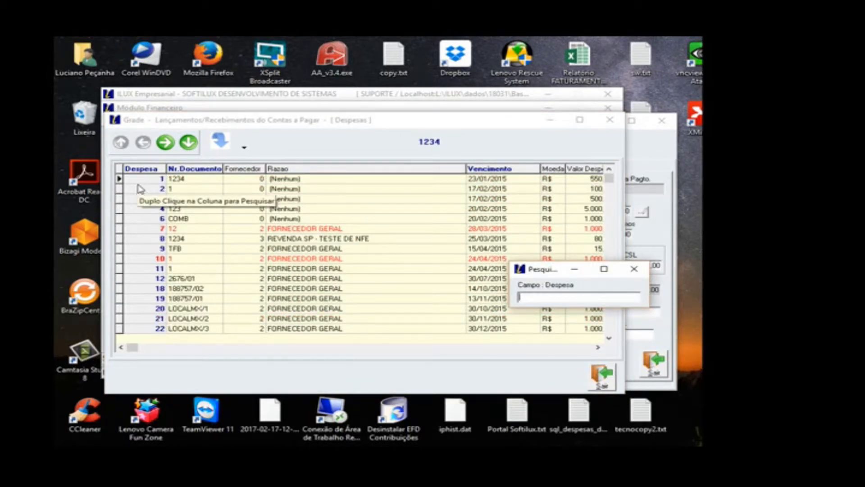
pyautogui.write('8')
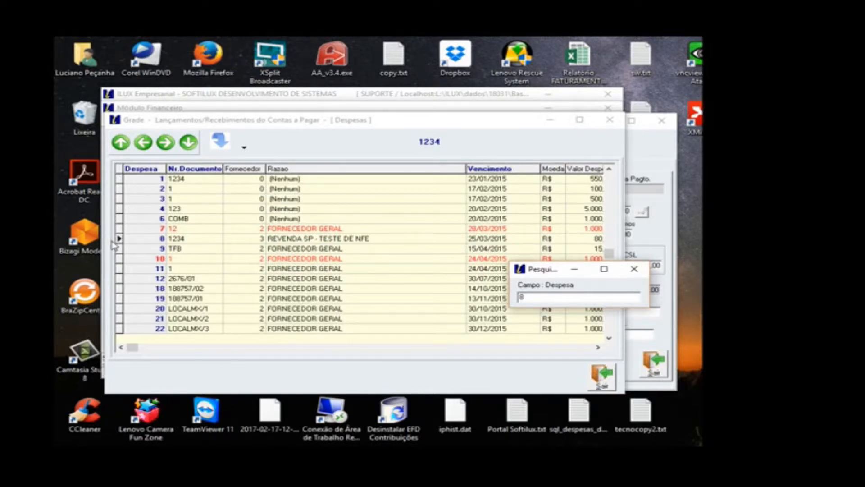
pyautogui.click(600, 379)
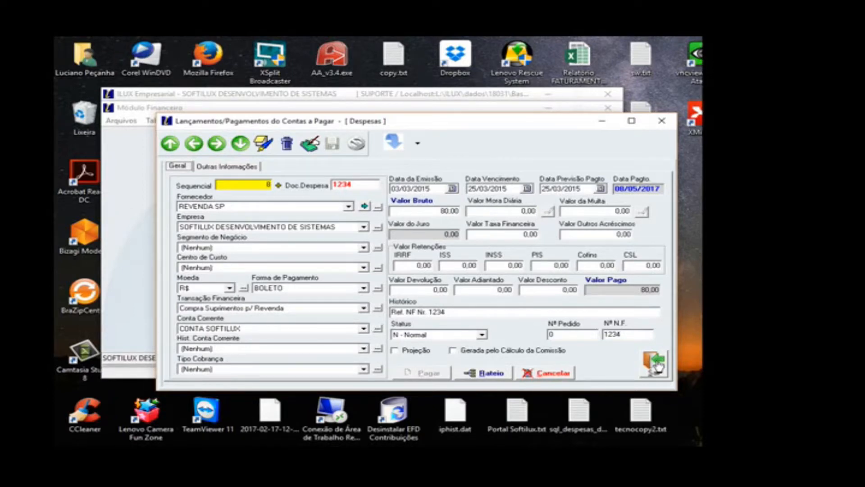
pyautogui.click(217, 143)
# Step: Search the expense entries by the Despesa field for document 1234 and cancel the payment of that expense
pyautogui.click(417, 142)
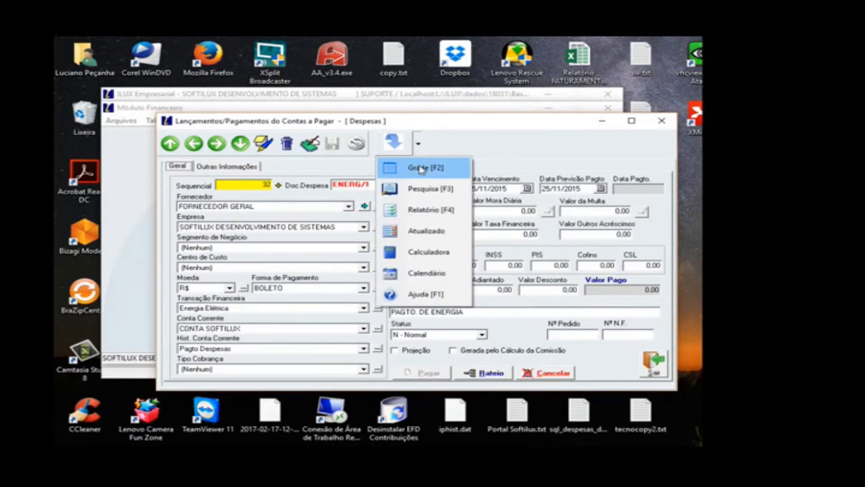
pyautogui.click(421, 154)
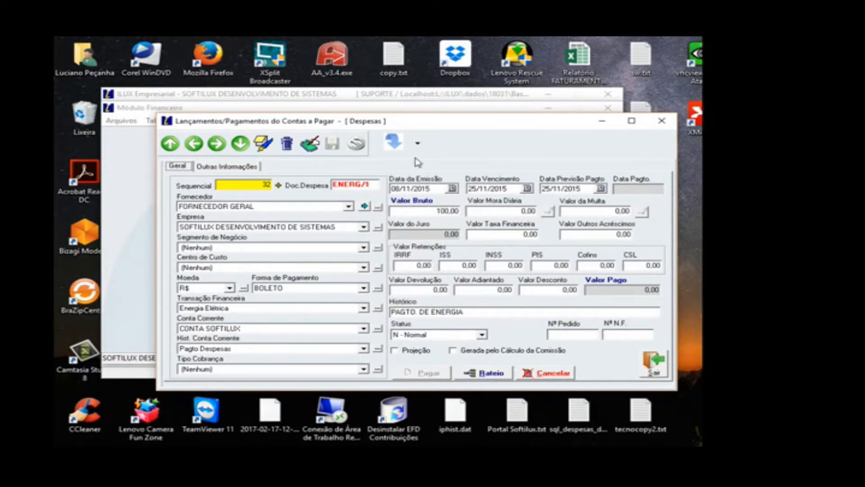
pyautogui.click(418, 143)
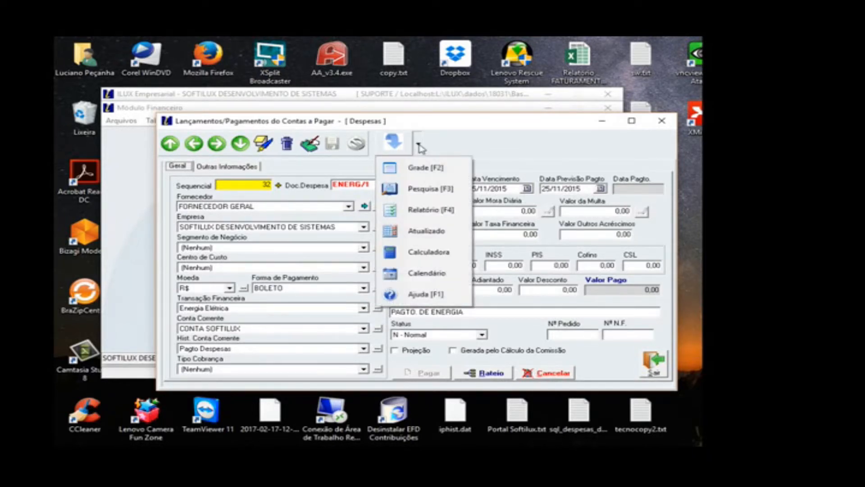
pyautogui.click(427, 193)
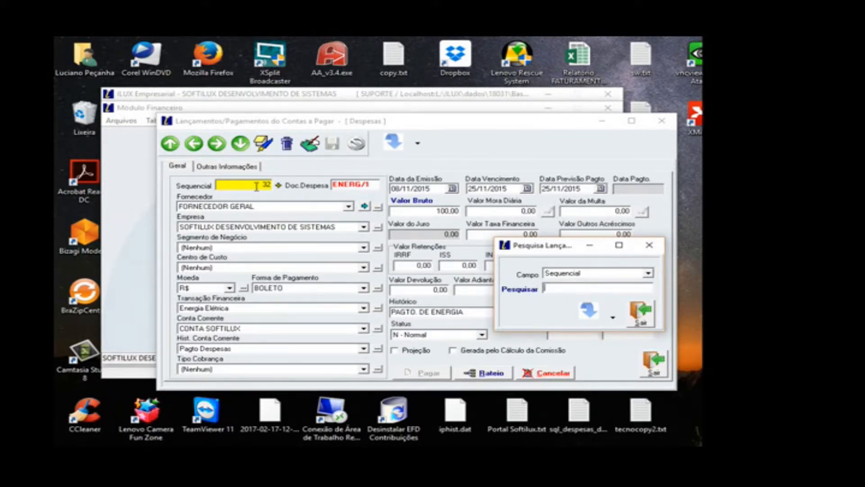
pyautogui.click(604, 273)
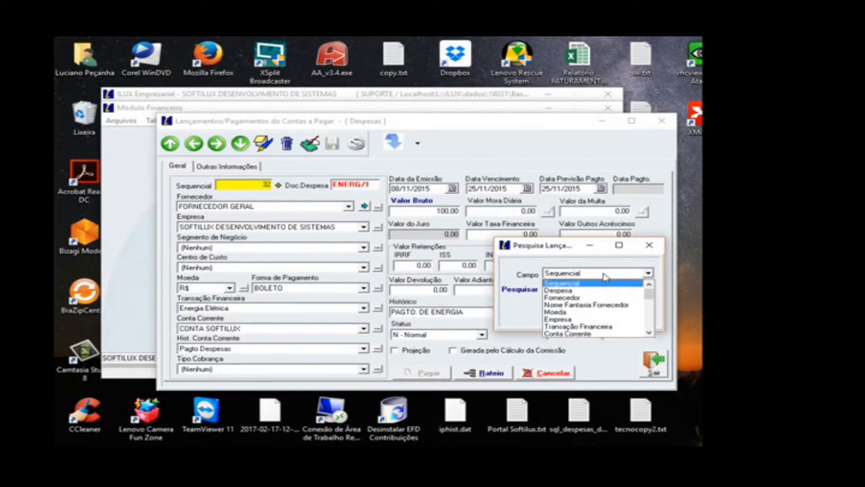
pyautogui.click(581, 292)
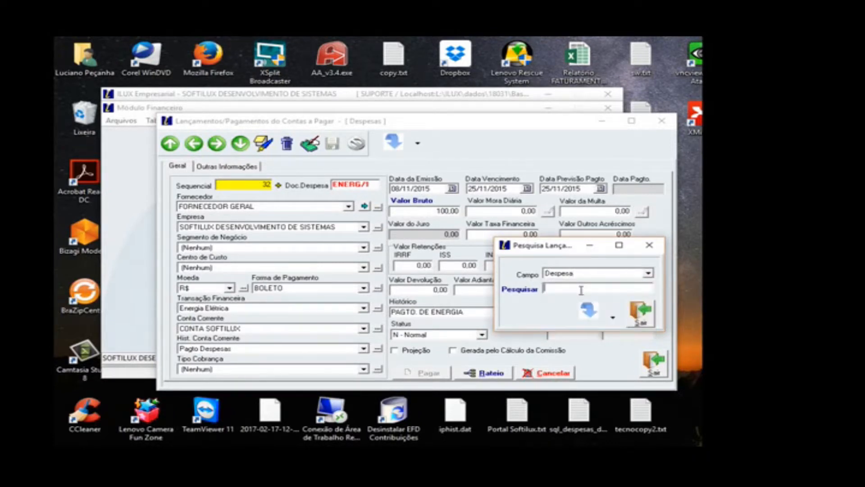
pyautogui.write('1234')
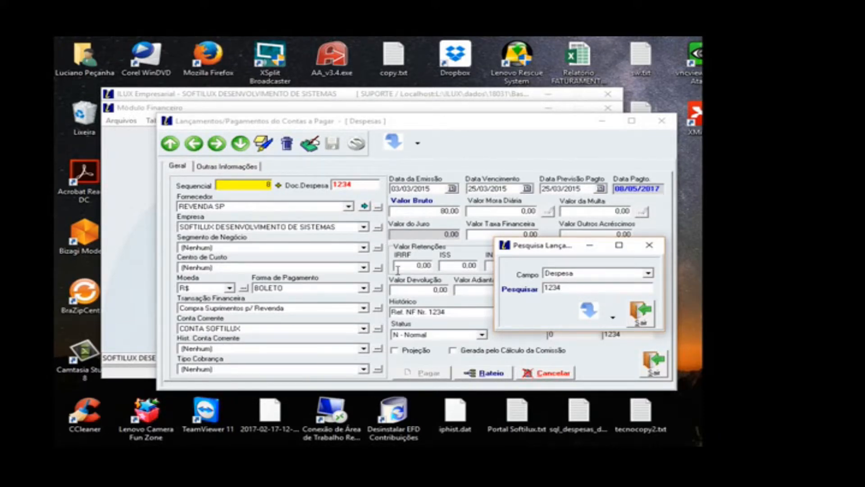
pyautogui.click(642, 311)
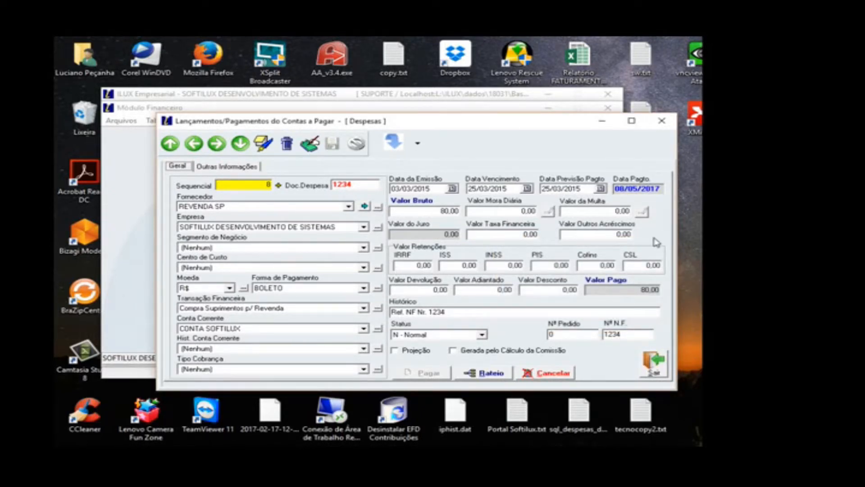
pyautogui.click(563, 375)
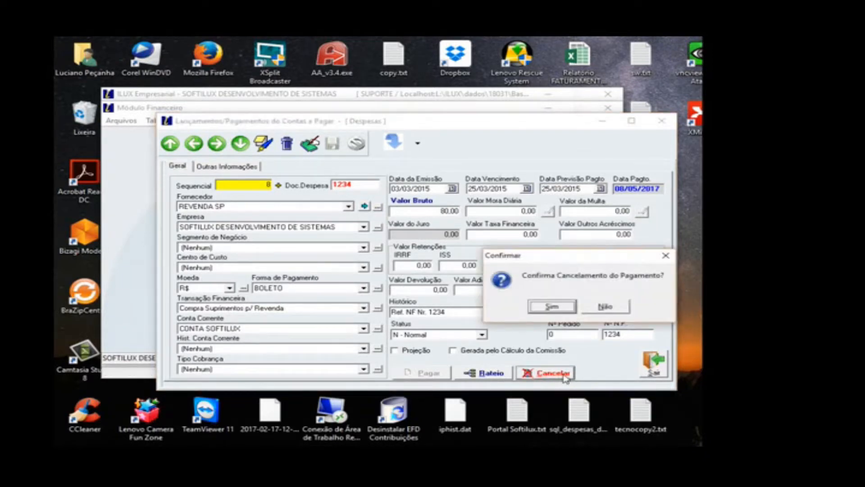
pyautogui.click(563, 312)
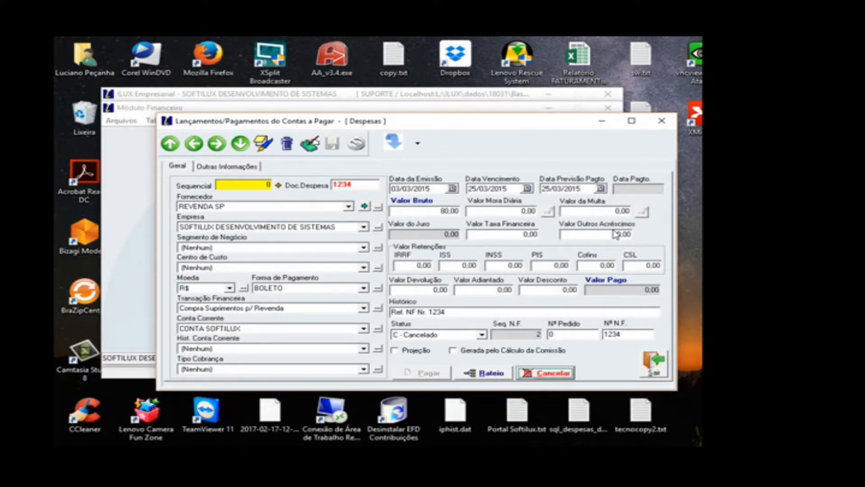
# Step: Open the Ficha de Conferência expense report and go to the latest entries, around document ENERG/3
pyautogui.click(419, 145)
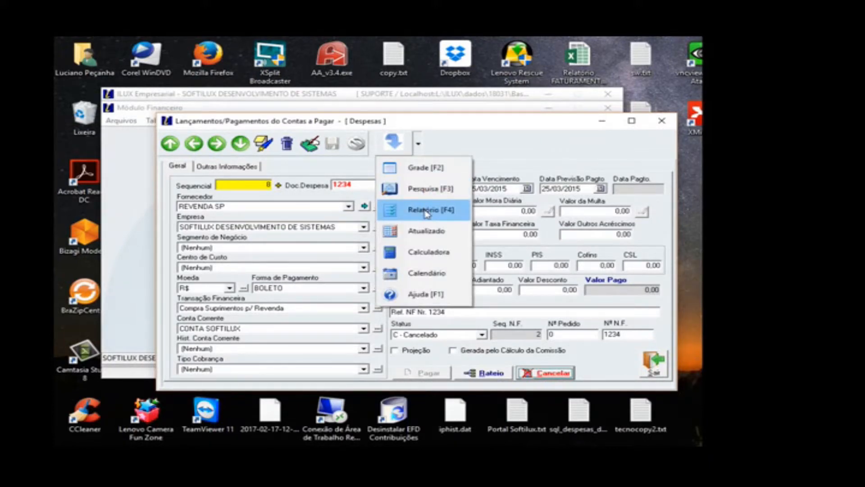
pyautogui.click(426, 211)
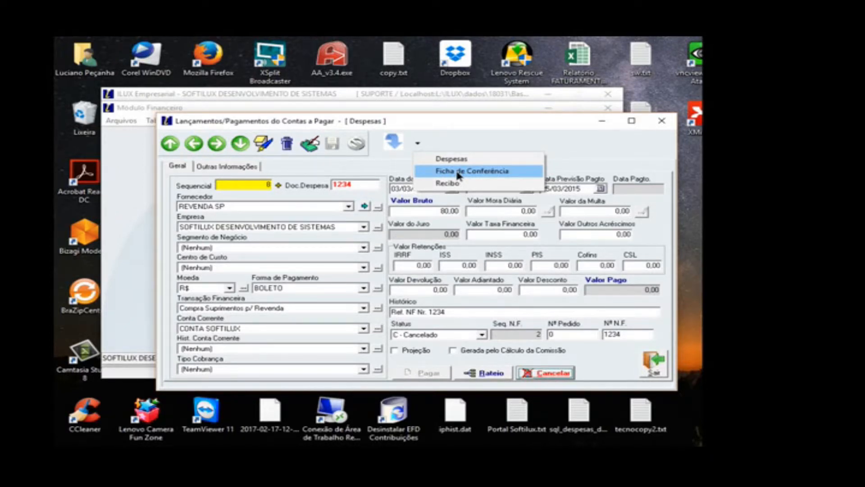
pyautogui.click(459, 175)
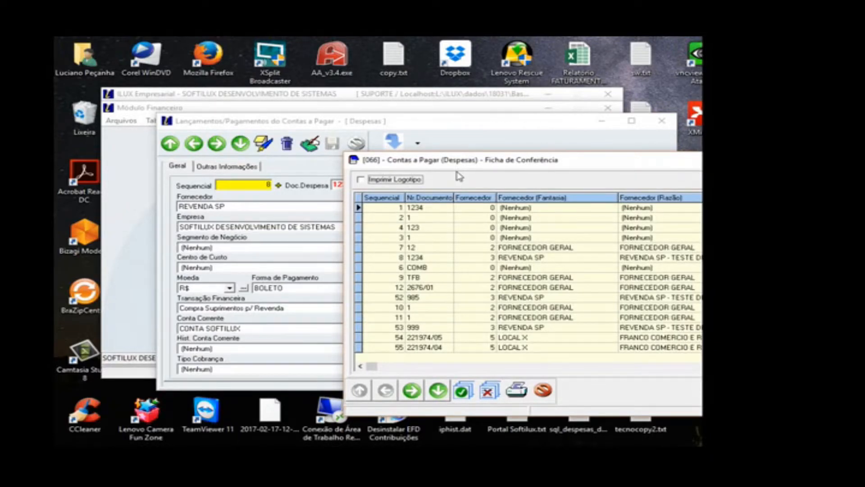
pyautogui.click(510, 250)
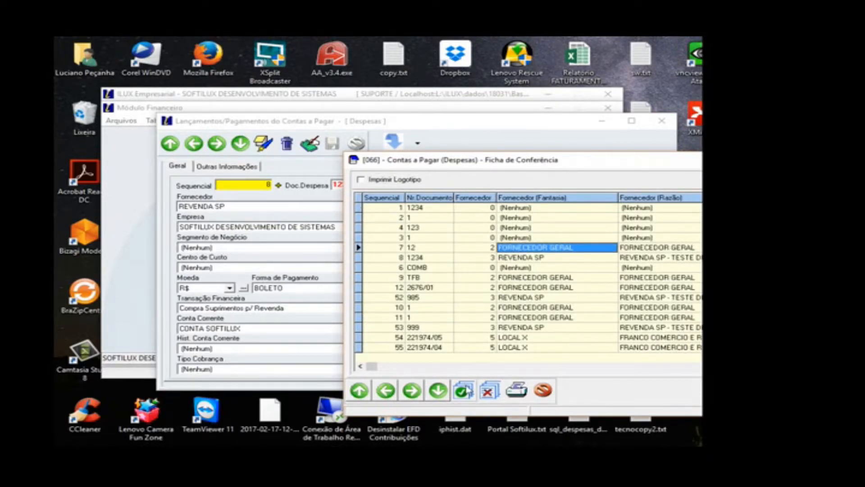
pyautogui.click(440, 390)
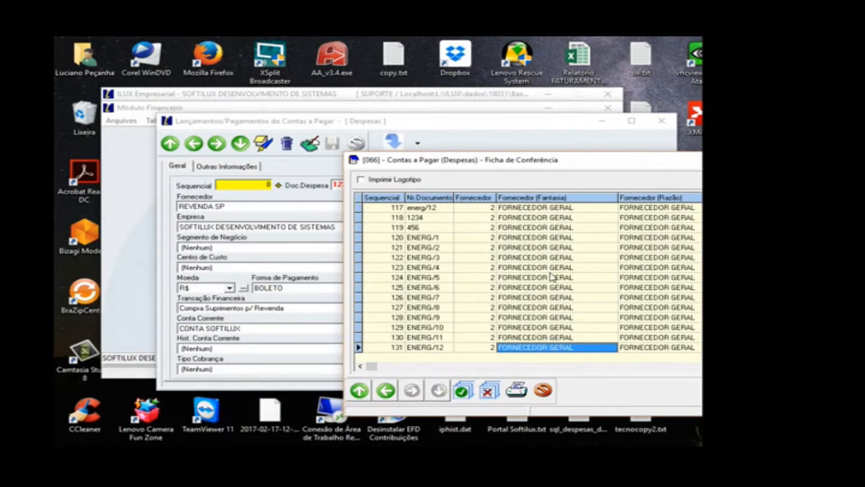
pyautogui.doubleClick(553, 258)
pyautogui.click(633, 270)
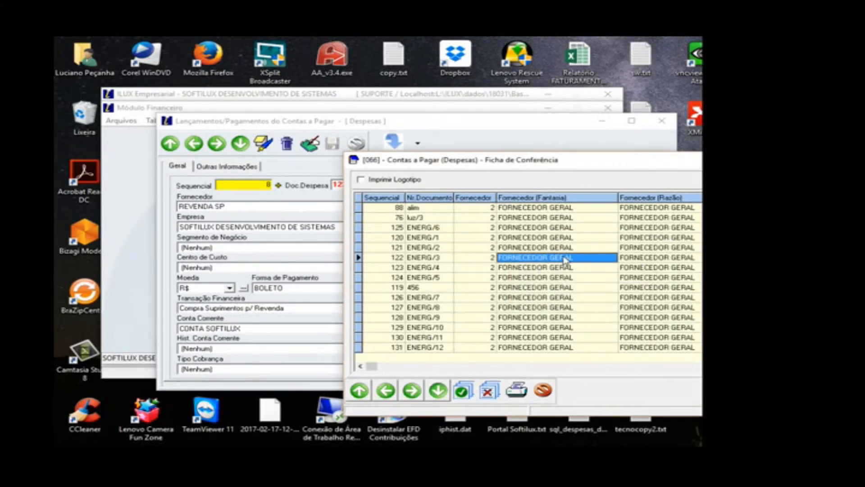
# Step: Include expenses 122, 123 and 119 in the Ficha de Conferência selection
pyautogui.rightClick(564, 260)
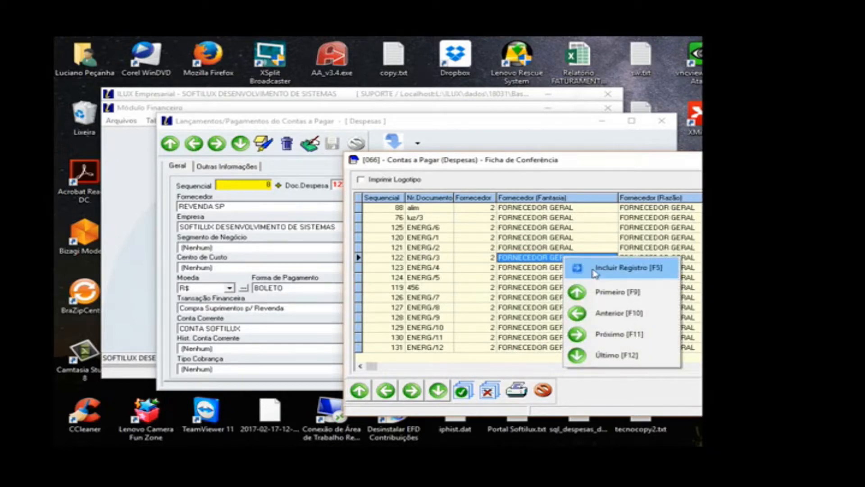
pyautogui.click(560, 269)
pyautogui.rightClick(557, 268)
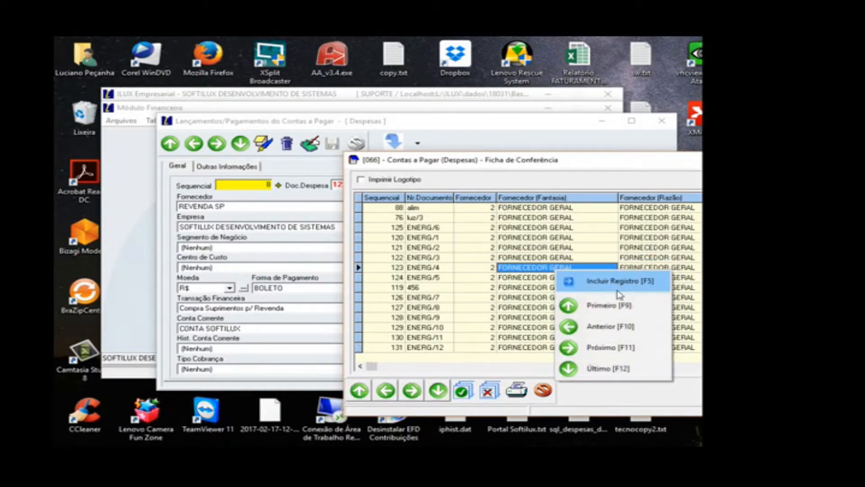
pyautogui.click(527, 288)
pyautogui.click(527, 288)
pyautogui.rightClick(527, 289)
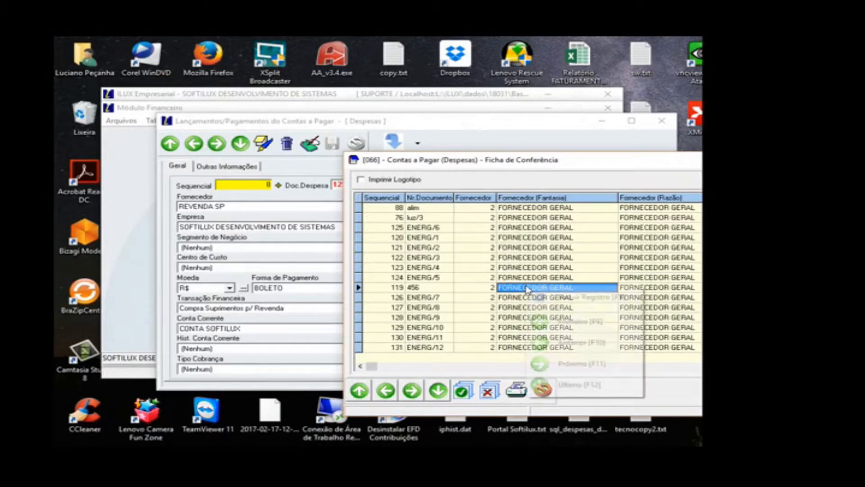
pyautogui.click(567, 295)
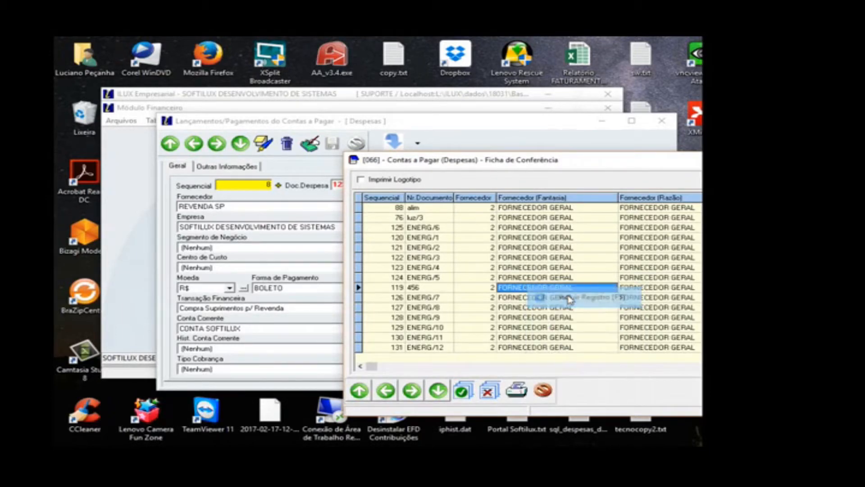
# Step: Preview the Ficha de Conferência for the selected expenses, review the slips, and close the report
pyautogui.click(397, 290)
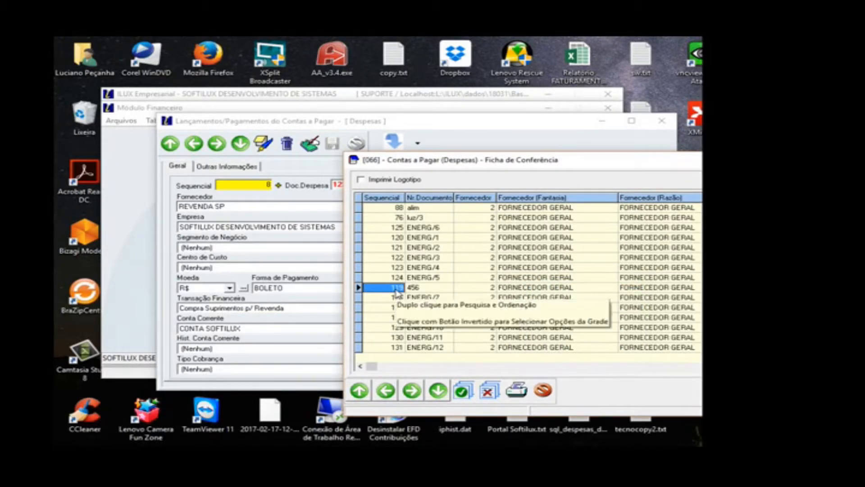
pyautogui.click(367, 183)
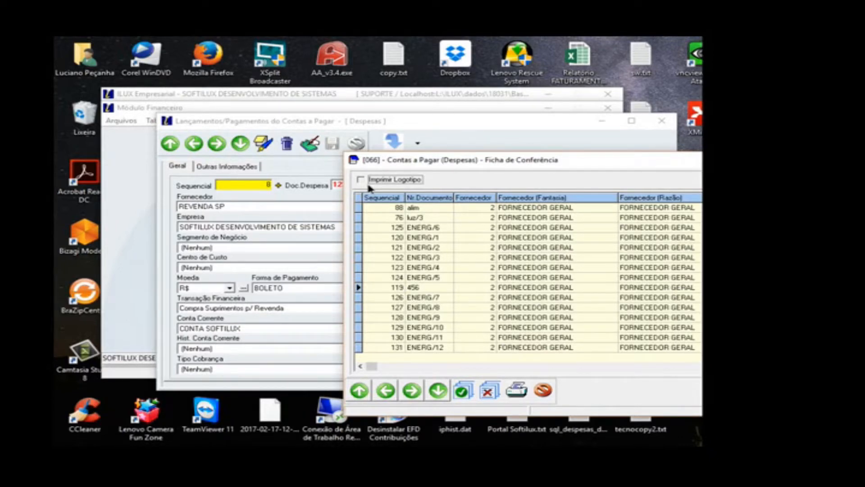
pyautogui.click(516, 391)
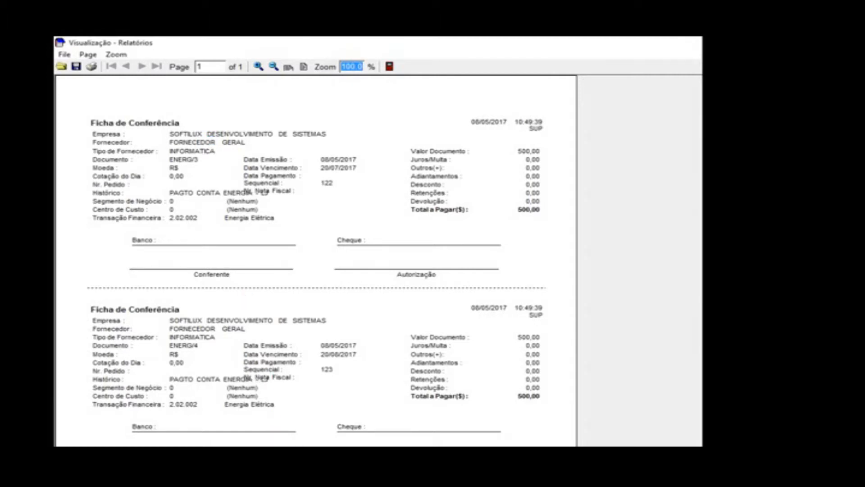
pyautogui.scroll(-3, 688, 405)
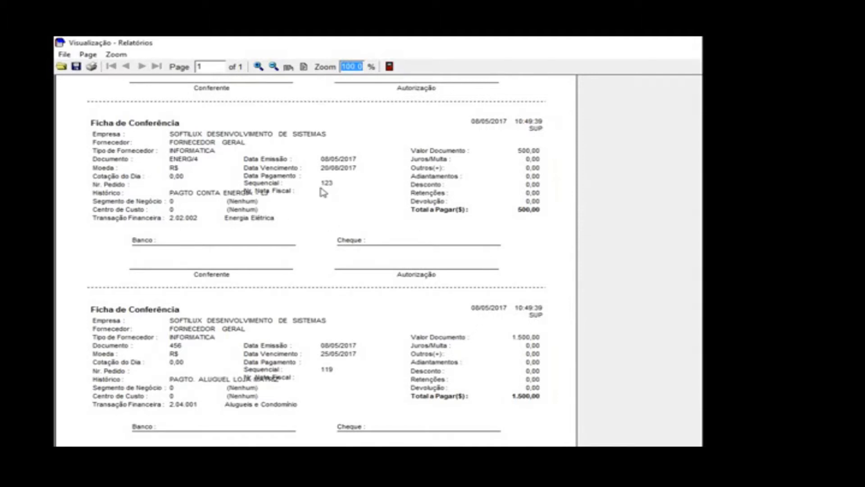
pyautogui.scroll(3, 322, 192)
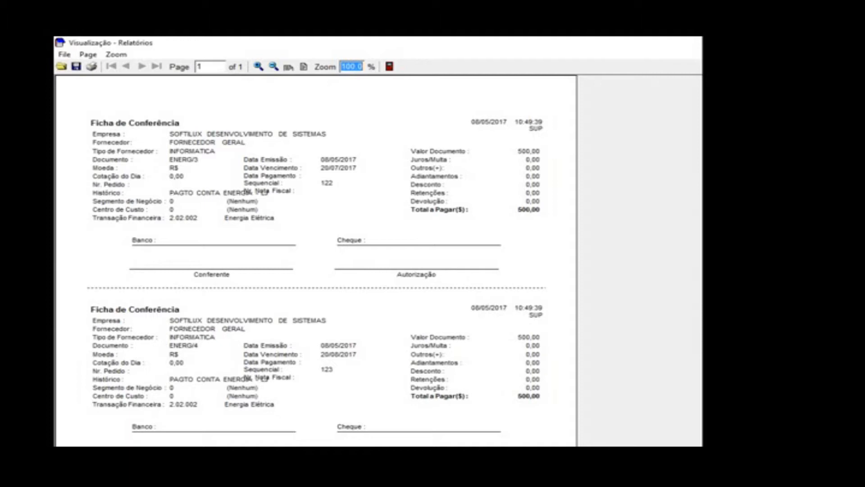
pyautogui.click(390, 67)
pyautogui.press('Escape')
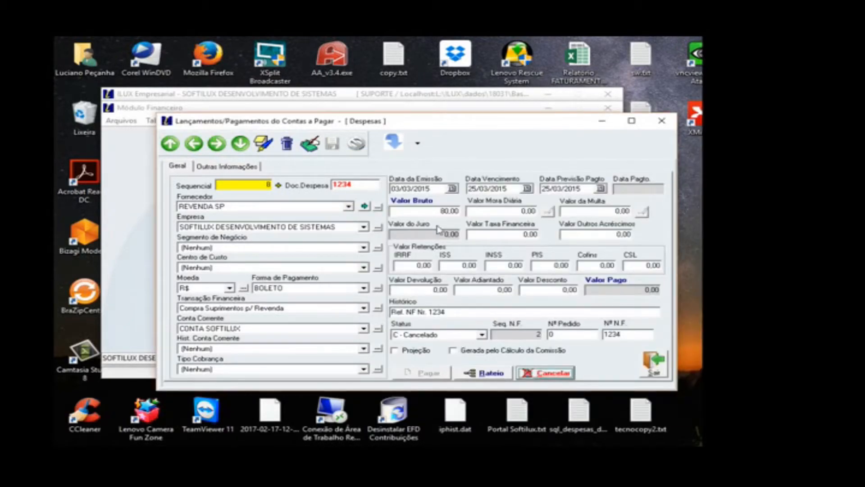
# Step: Review the report types available for expenses and close the expense entries window
pyautogui.click(422, 146)
pyautogui.click(423, 208)
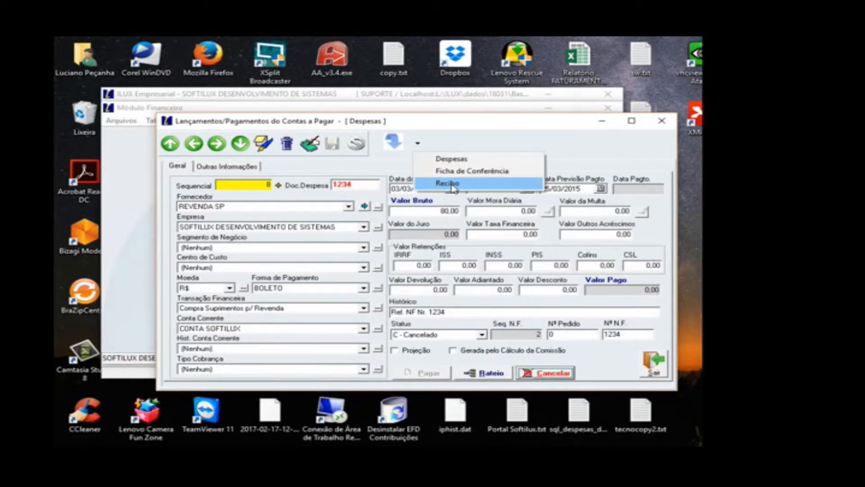
pyautogui.click(652, 362)
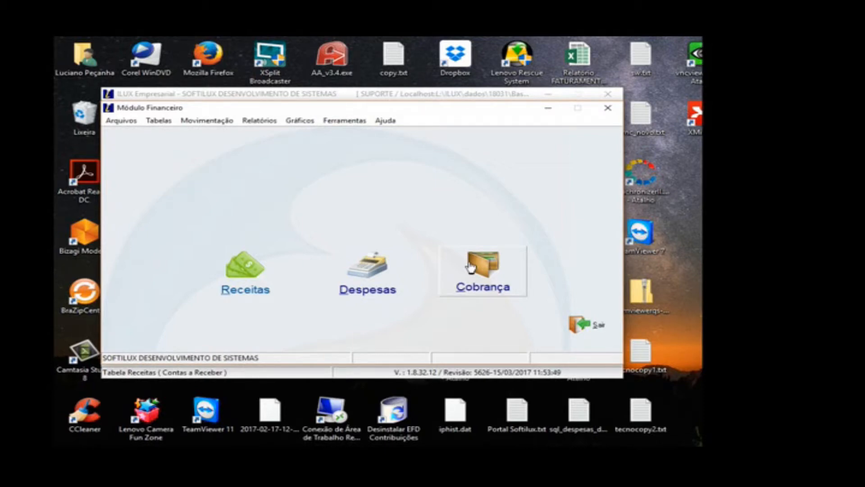
# Step: Open the expense entries window
pyautogui.click(352, 271)
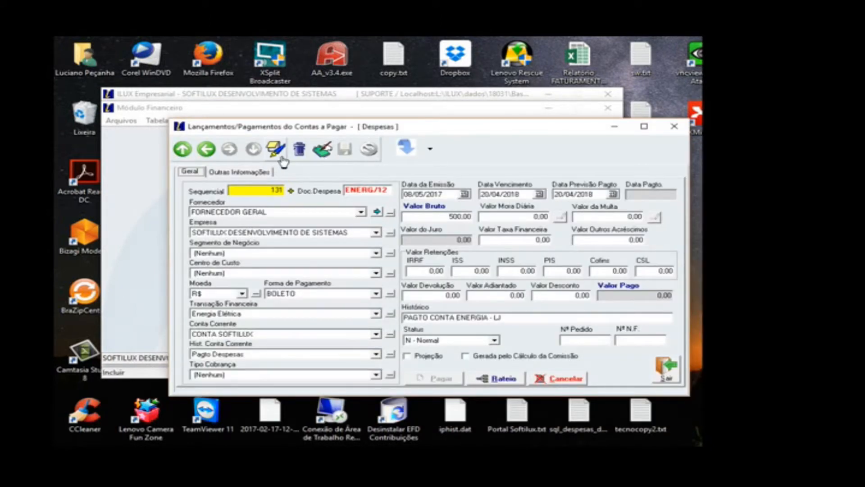
pyautogui.click(280, 154)
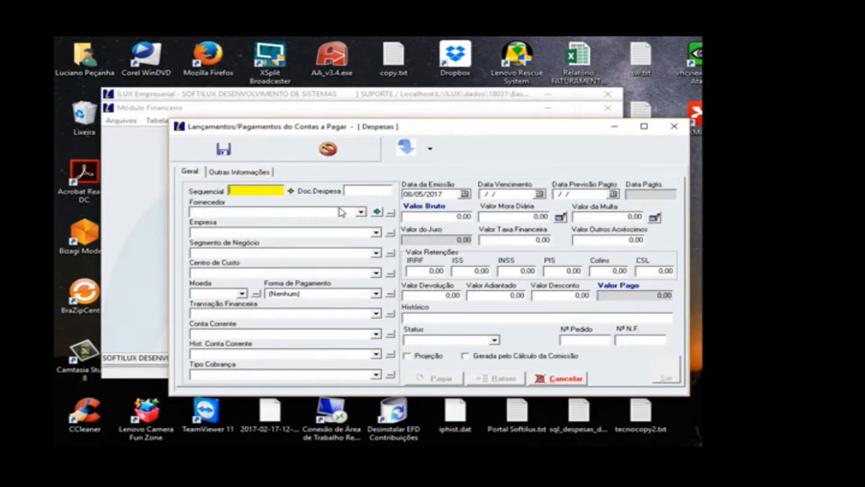
pyautogui.click(271, 339)
pyautogui.click(249, 370)
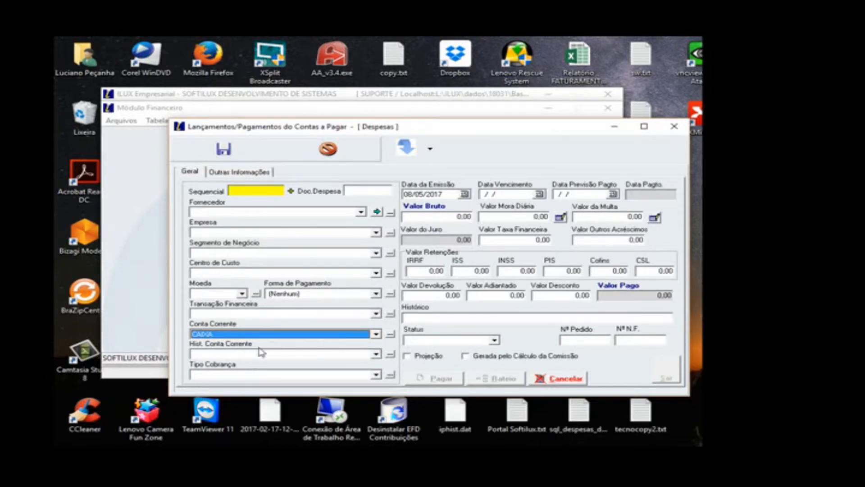
pyautogui.click(369, 150)
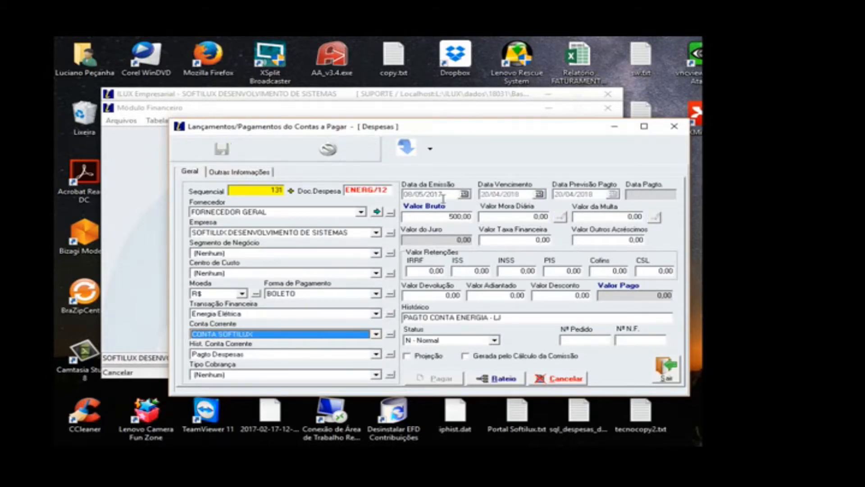
# Step: Search the expenses by the Despesa field for document 1234 and close the search
pyautogui.click(430, 149)
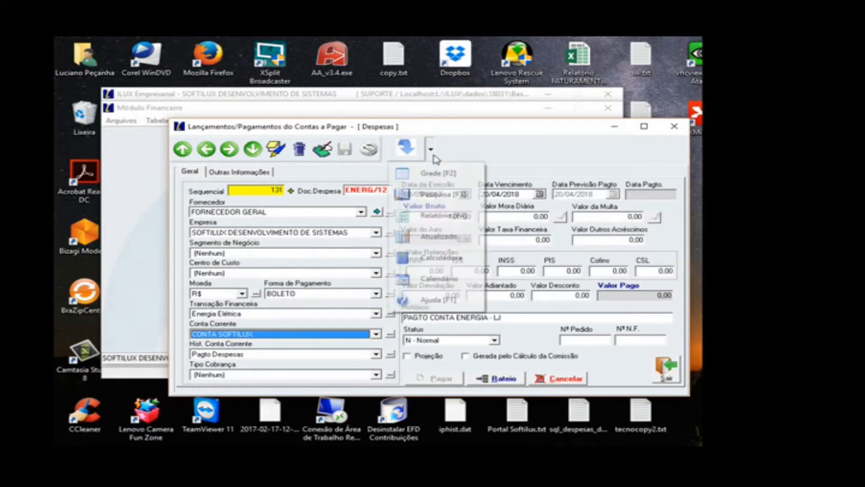
pyautogui.click(437, 195)
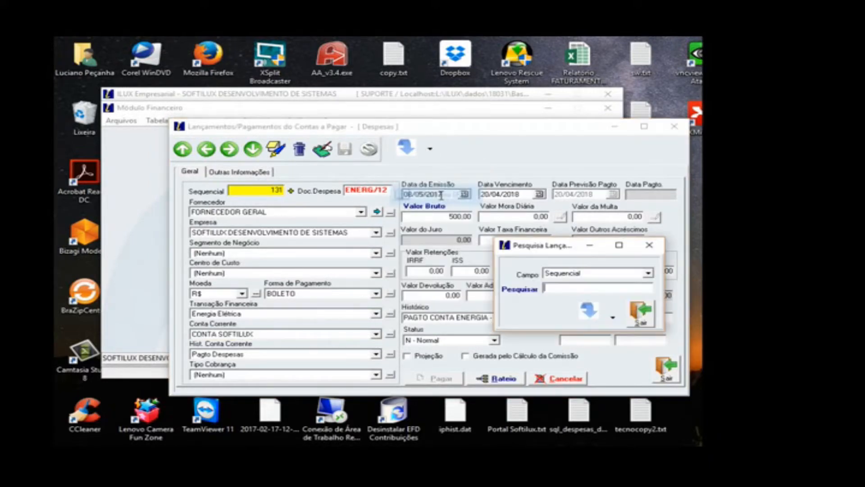
pyautogui.click(557, 289)
pyautogui.write('1234')
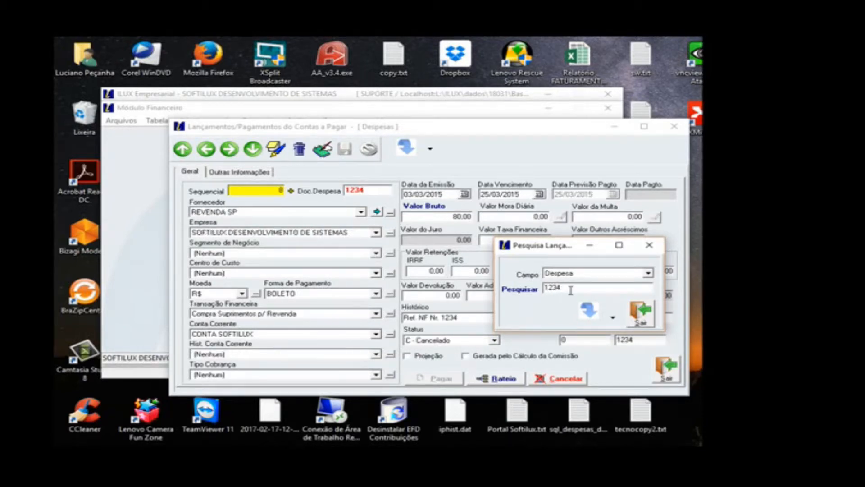
pyautogui.click(641, 313)
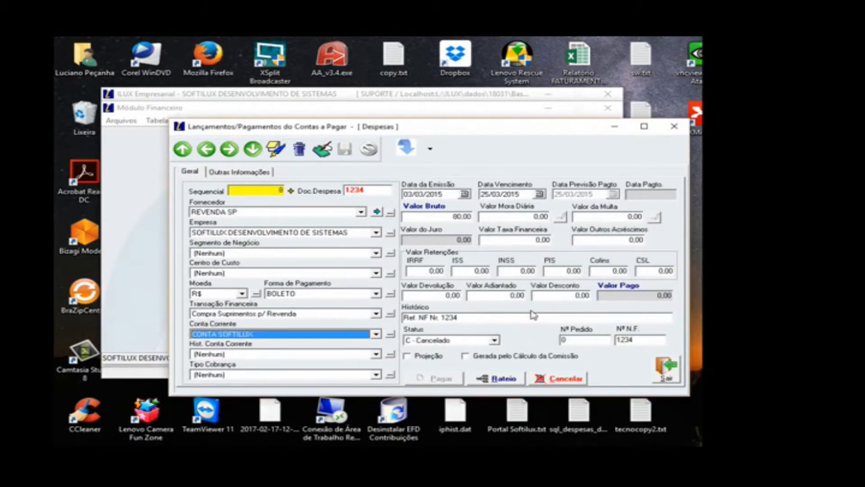
# Step: Pay expense 1234 in full from the CAIXA current account and close the expense entries window
pyautogui.click(322, 149)
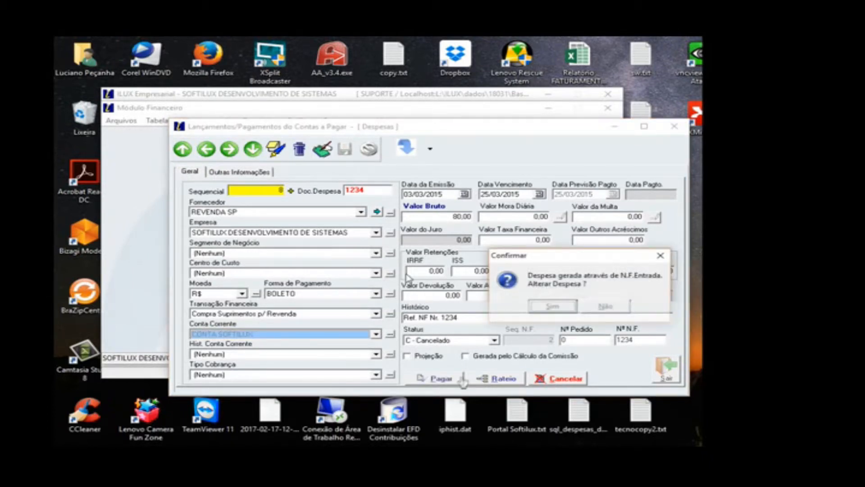
pyautogui.press('Return')
pyautogui.click(439, 378)
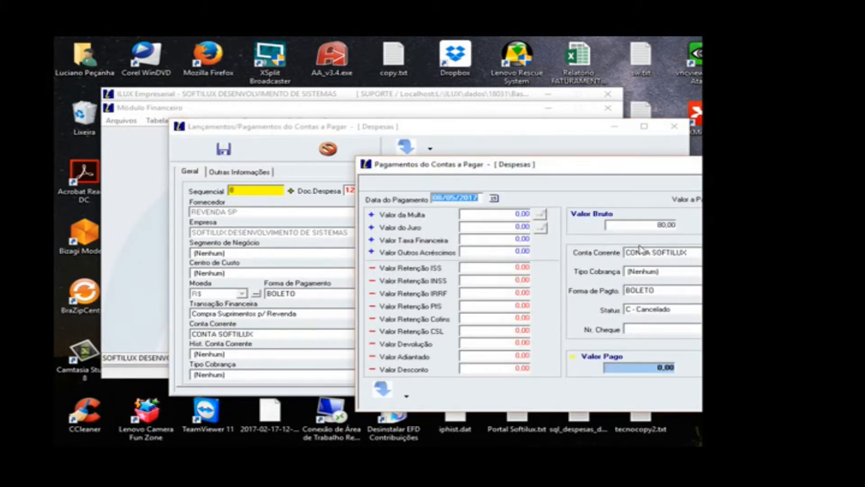
pyautogui.click(653, 256)
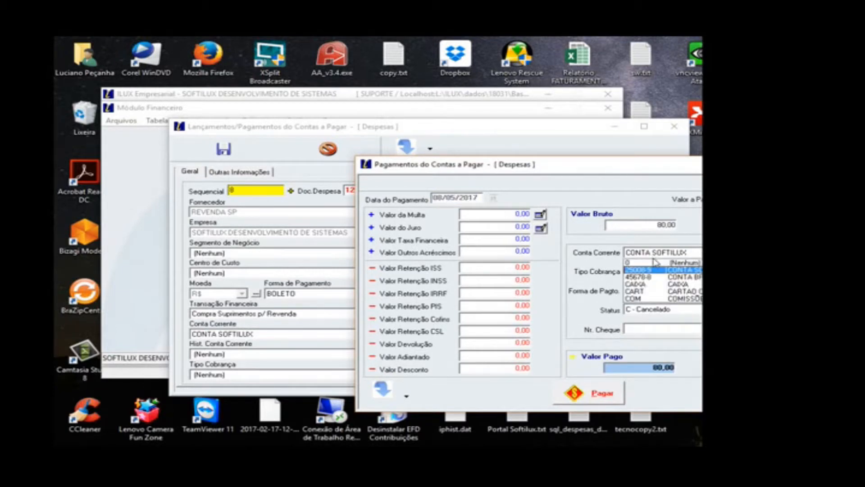
pyautogui.click(641, 286)
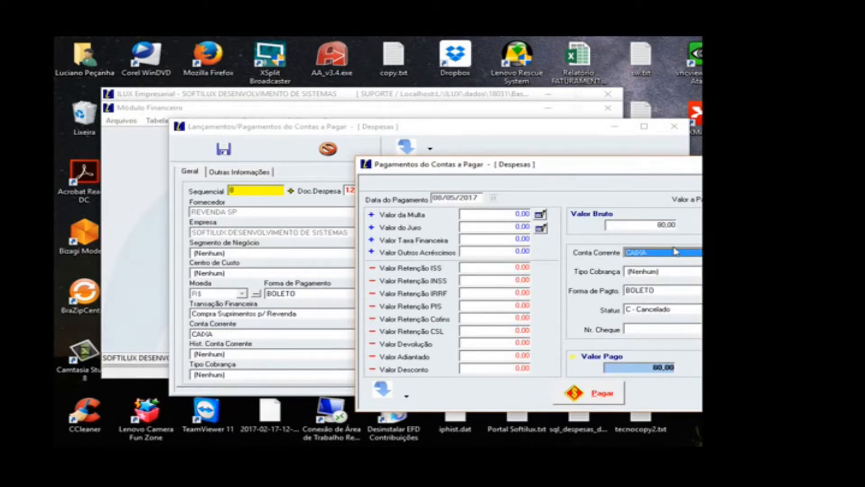
pyautogui.click(609, 400)
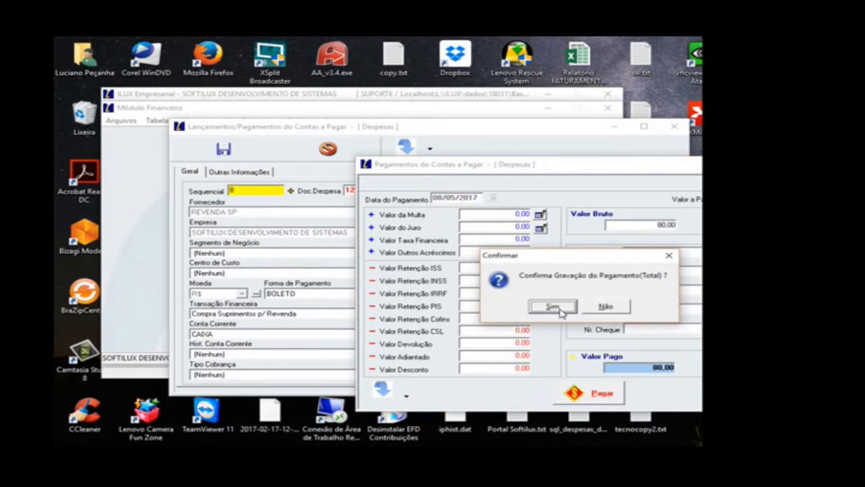
pyautogui.click(555, 310)
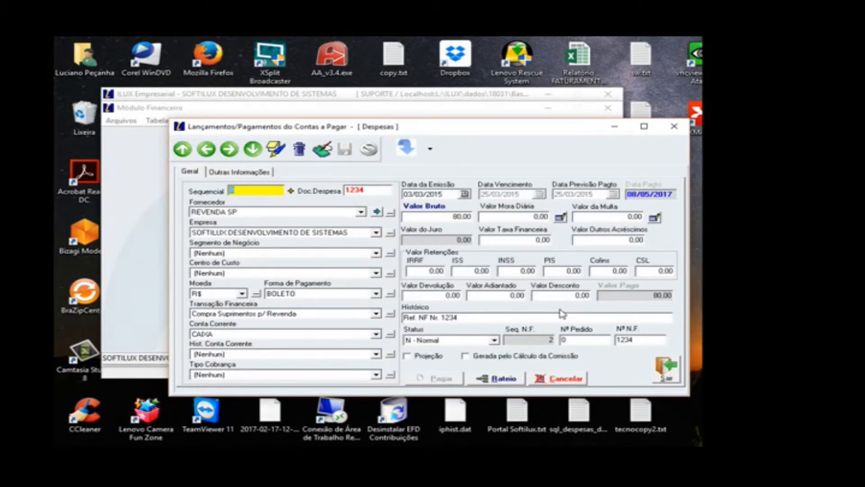
pyautogui.click(666, 368)
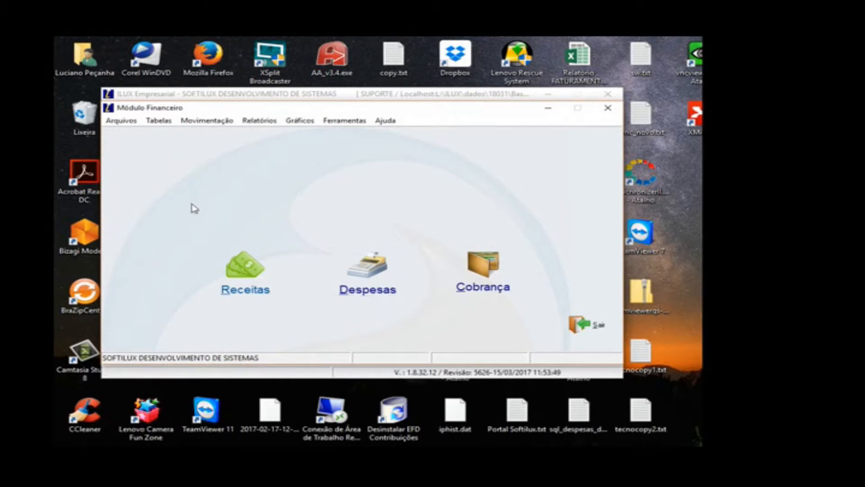
# Step: Try registering a new receivable title for CLIENTE PROSPECT, discard it and leave the receivables window
pyautogui.click(266, 273)
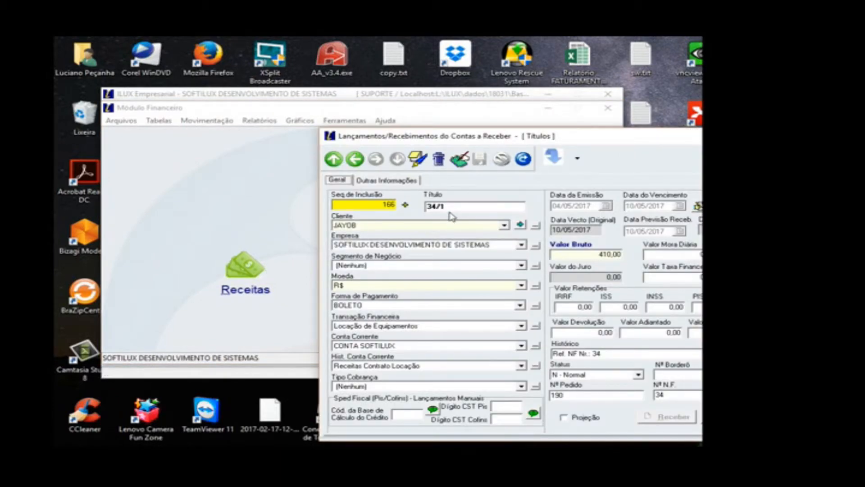
pyautogui.moveTo(617, 139); pyautogui.dragTo(483, 125)
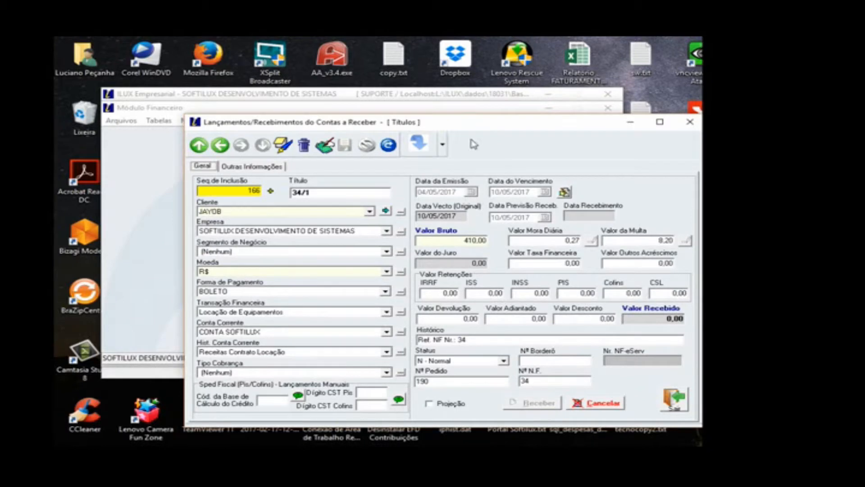
pyautogui.click(284, 146)
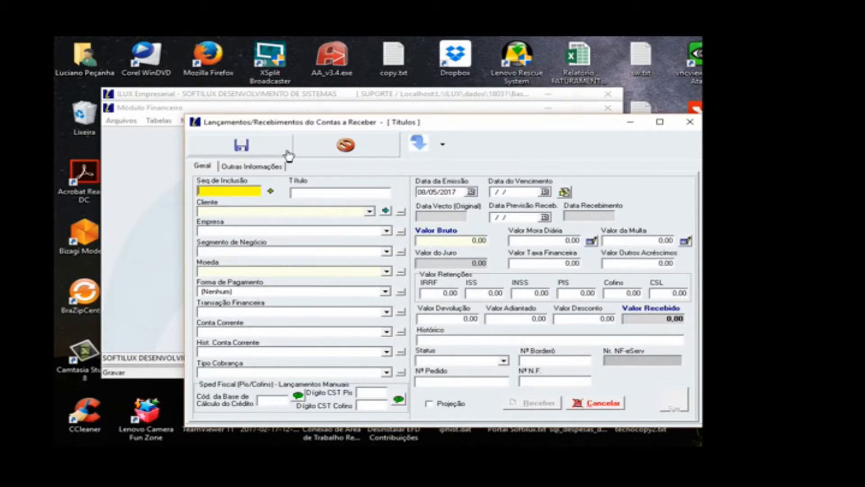
pyautogui.click(293, 210)
pyautogui.click(292, 230)
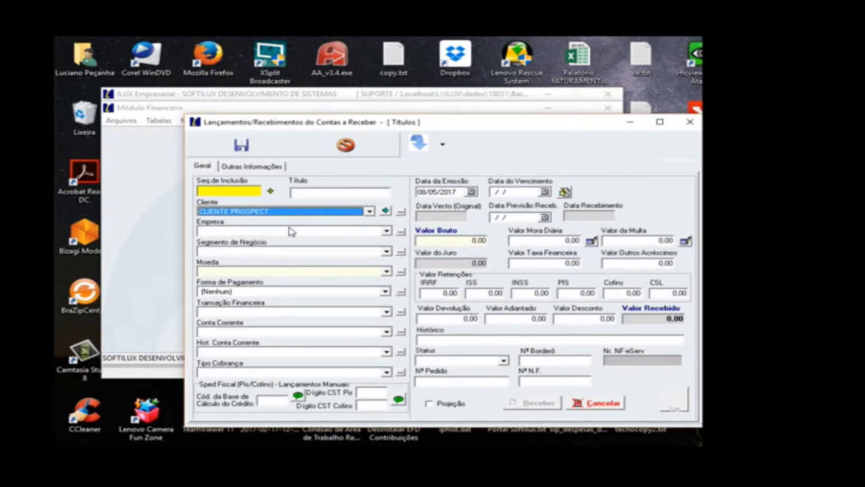
pyautogui.click(346, 145)
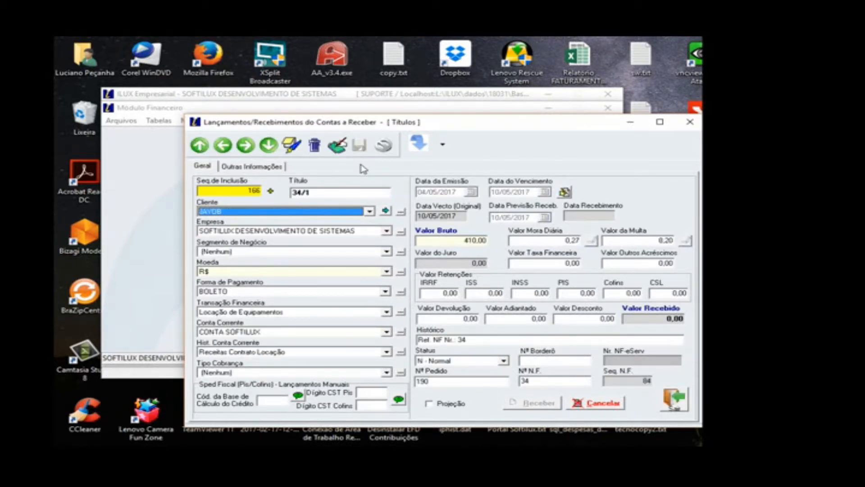
pyautogui.click(674, 407)
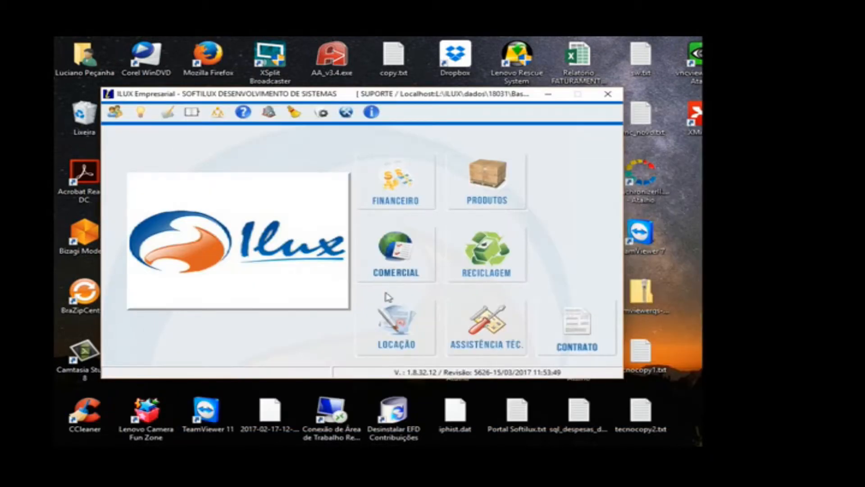
# Step: Look at the Nota Fiscal de Saída options in the Comercial module and leave the module
pyautogui.click(412, 270)
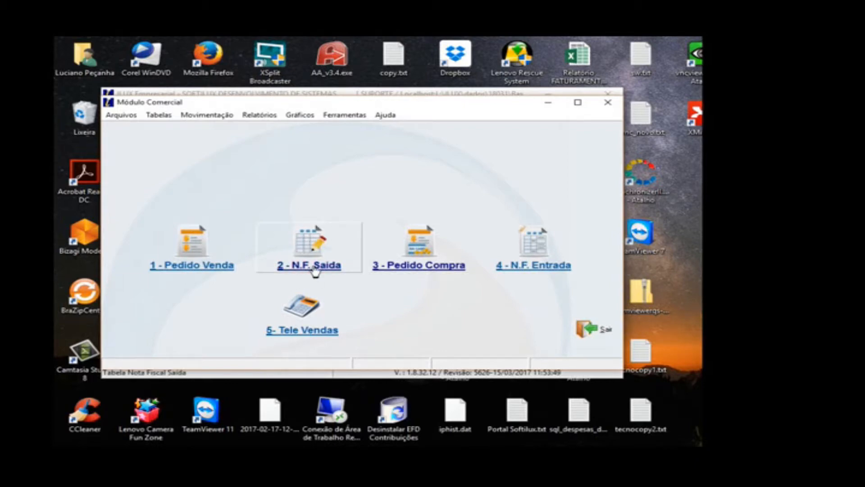
pyautogui.click(309, 236)
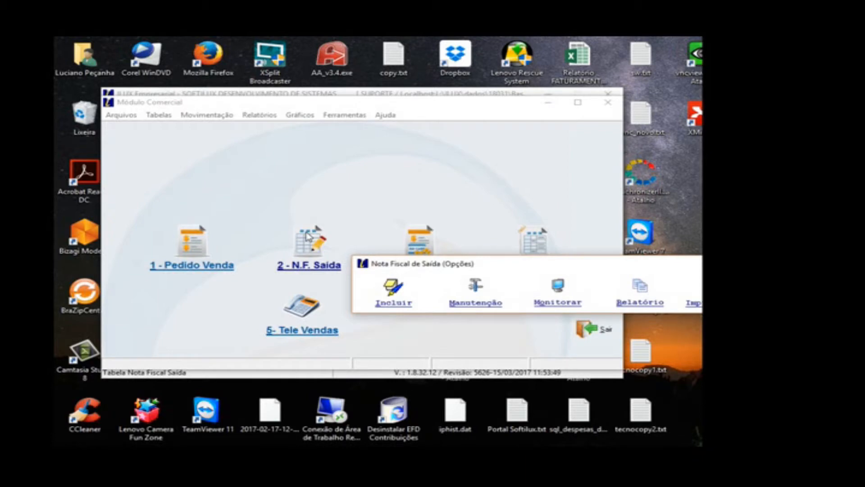
pyautogui.moveTo(573, 266); pyautogui.dragTo(420, 184)
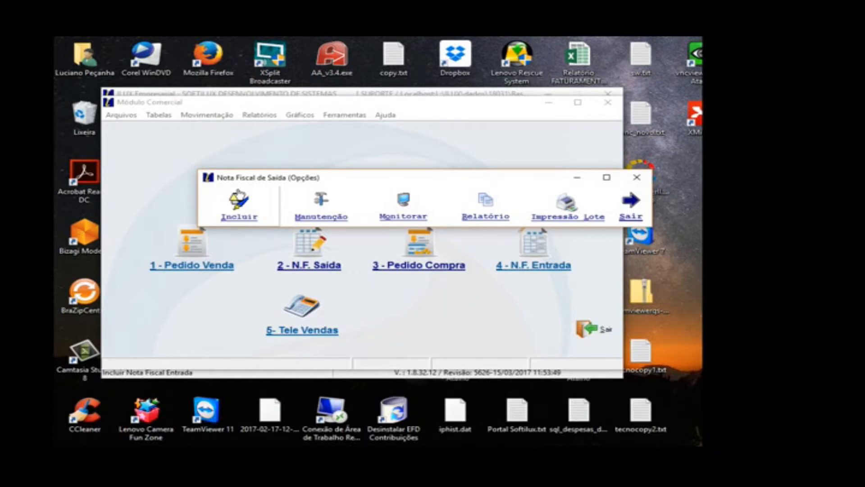
pyautogui.click(631, 205)
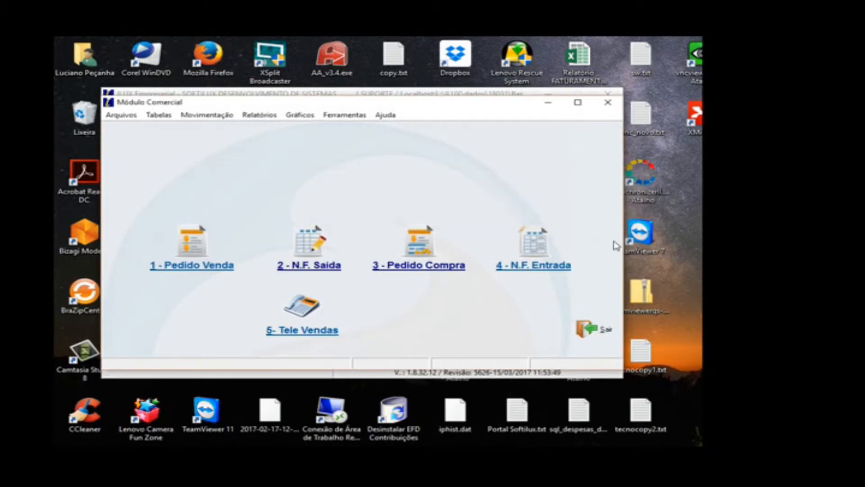
pyautogui.click(594, 329)
# Step: Open the multiple inclusion of receivables (Inclusão Múltipla) in the Financeiro module
pyautogui.click(404, 187)
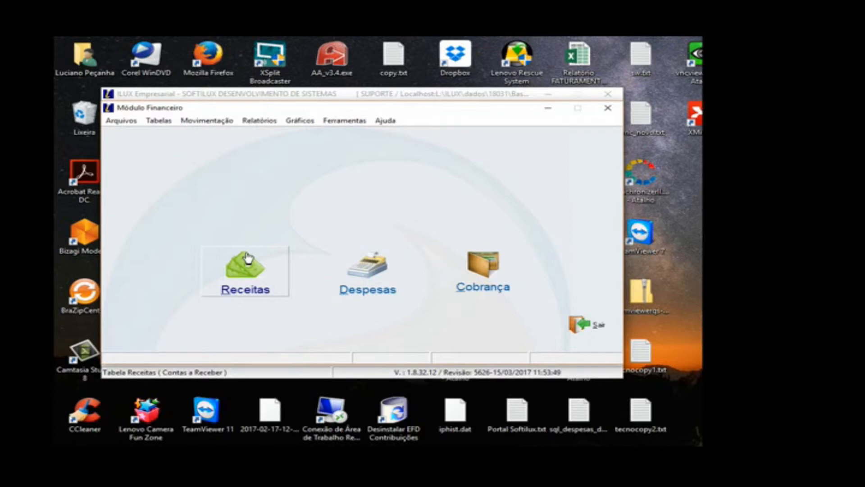
pyautogui.click(223, 121)
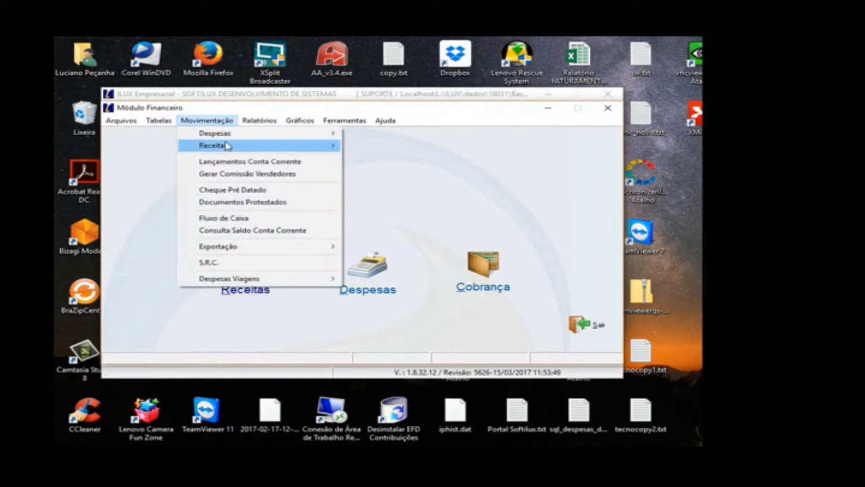
pyautogui.moveTo(228, 145)
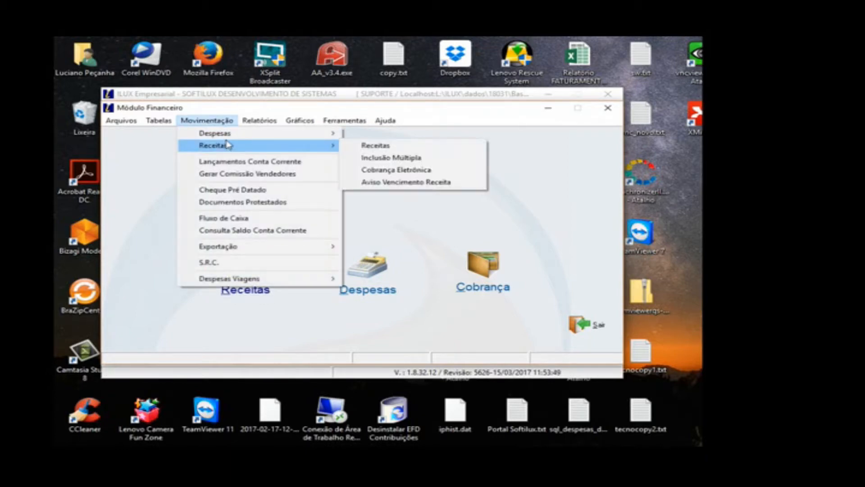
pyautogui.click(371, 160)
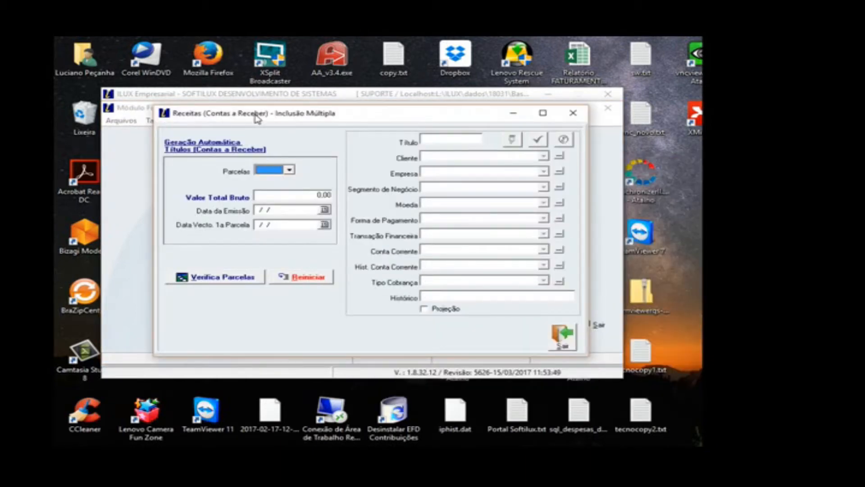
# Step: Set the receivable to 12 installments with a total gross value of 36.000,00
pyautogui.click(289, 170)
pyautogui.click(290, 230)
pyautogui.click(289, 229)
pyautogui.click(290, 230)
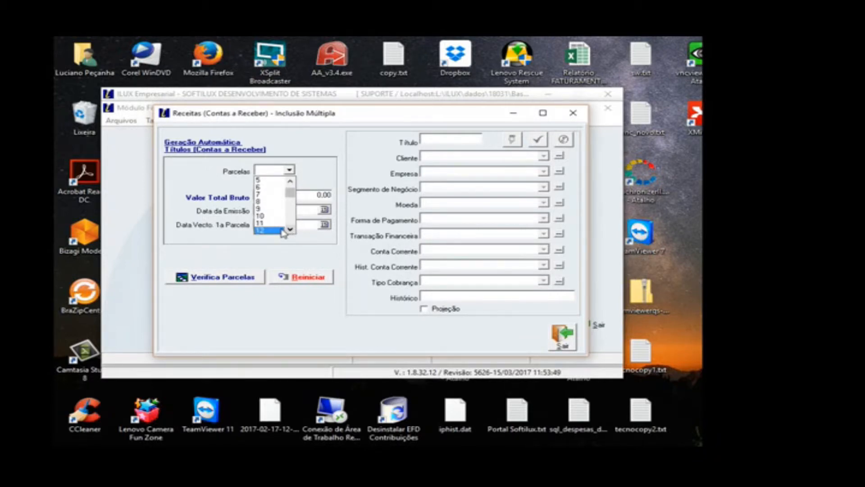
pyautogui.click(269, 230)
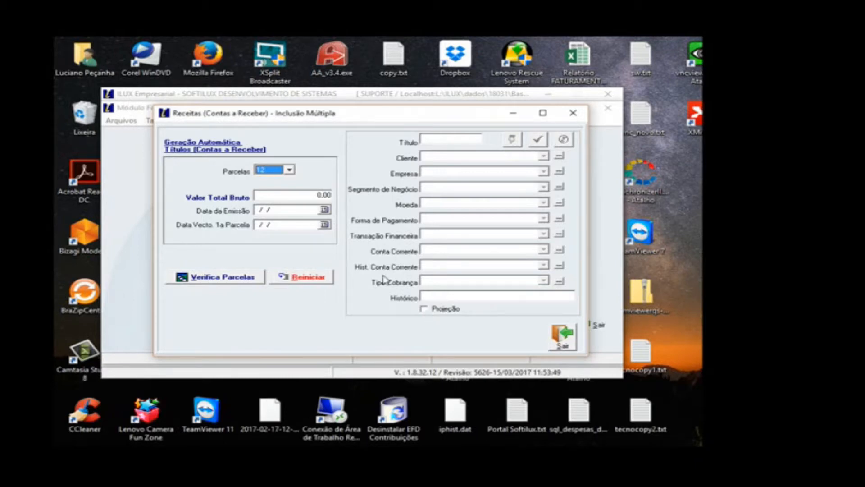
pyautogui.click(319, 197)
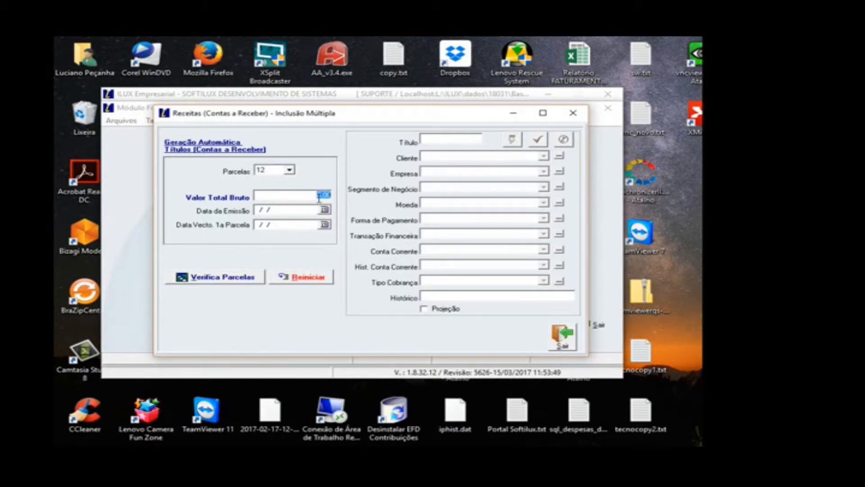
pyautogui.write('36000')
# Step: Set the issue date to 08/05/2017 and the first due date to 25/05/2017, and generate the installments for checking
pyautogui.click(324, 210)
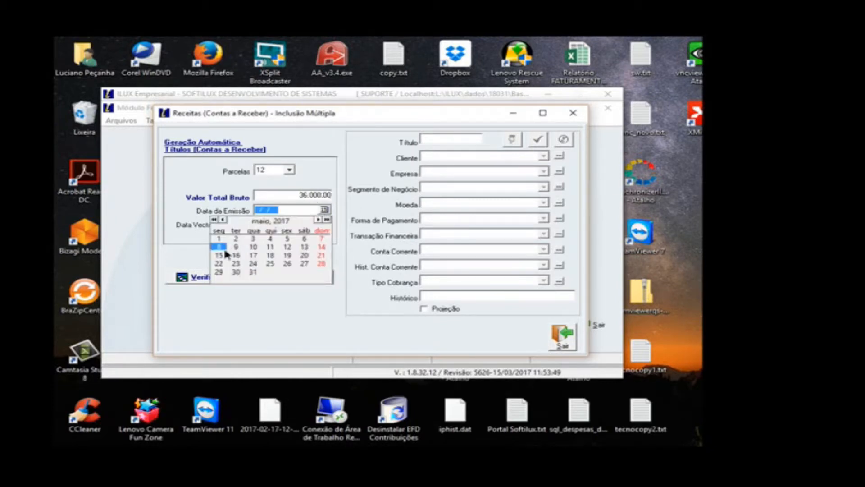
pyautogui.click(223, 248)
pyautogui.click(324, 225)
pyautogui.click(271, 279)
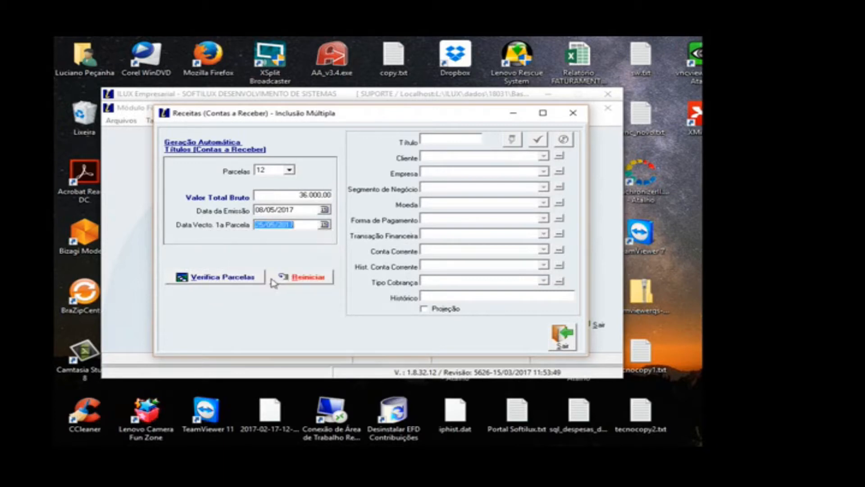
pyautogui.click(263, 277)
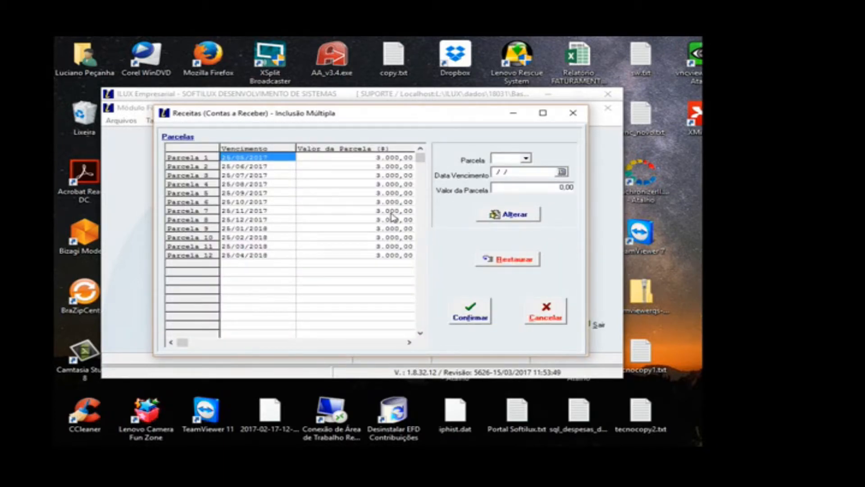
# Step: Accept the generated installments, start the new receivable entry, mark it as Projeção and set its title to CONT1
pyautogui.click(460, 312)
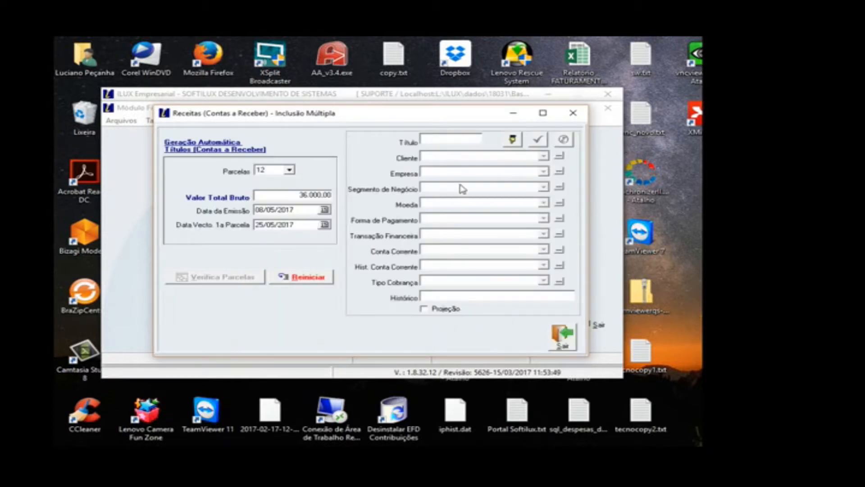
pyautogui.click(432, 315)
pyautogui.click(513, 140)
pyautogui.click(446, 309)
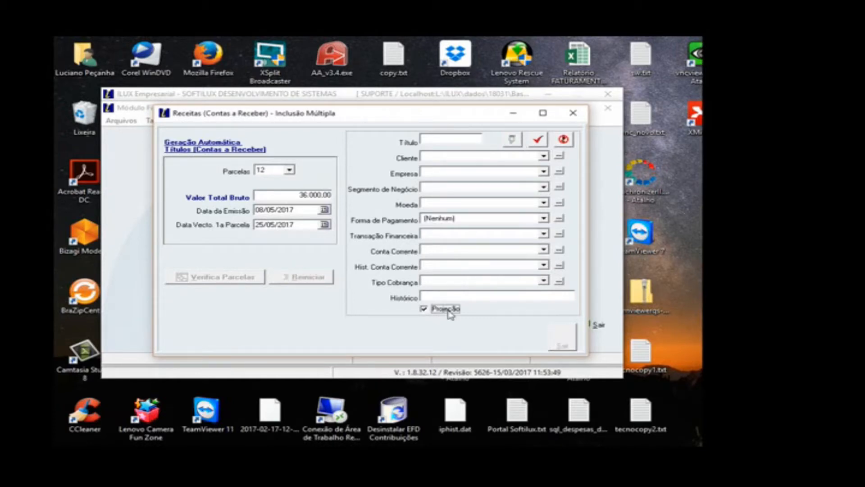
pyautogui.click(441, 143)
pyautogui.write('CONT1')
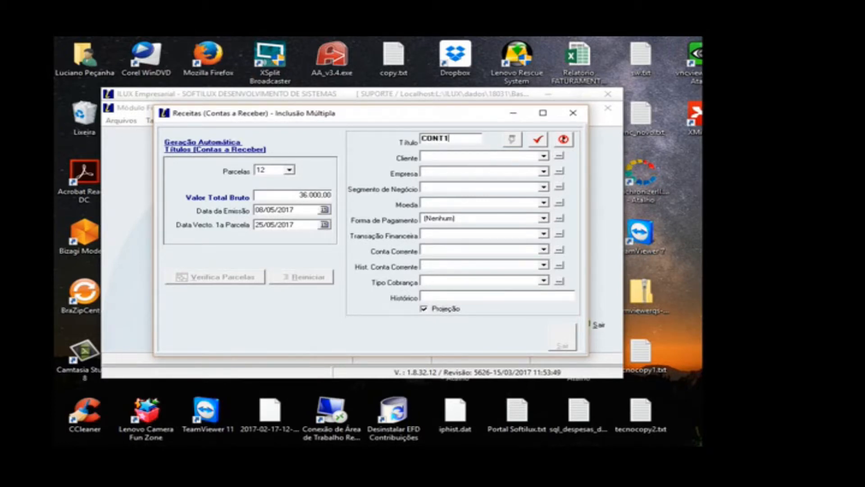
# Step: Set the receivable's client to REVENDA SP and its company to SOFTILUX SISTEMAS, with no business segment
pyautogui.click(479, 158)
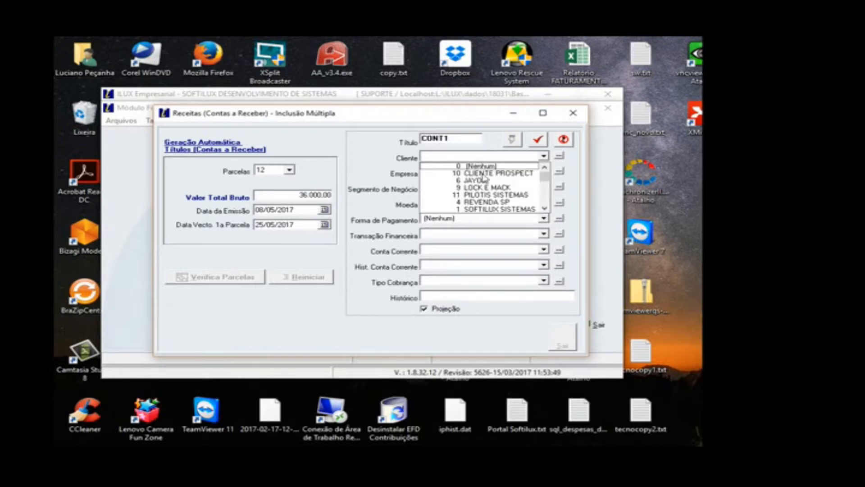
pyautogui.click(482, 174)
pyautogui.click(482, 172)
pyautogui.click(482, 181)
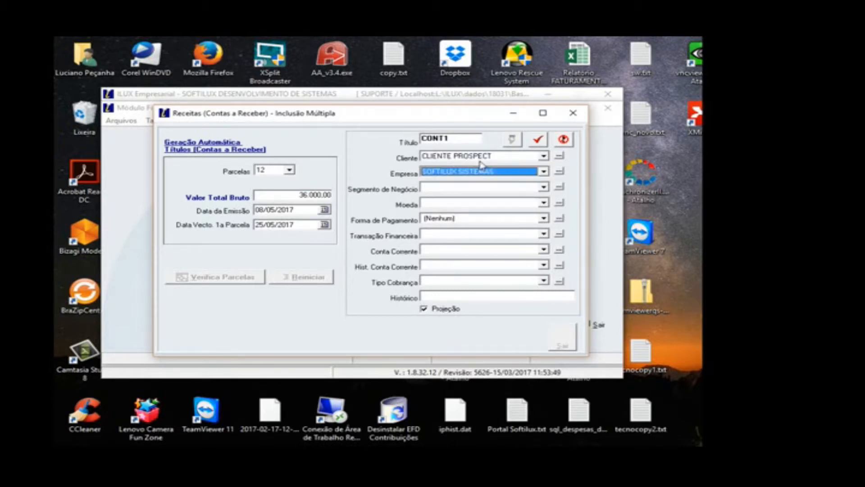
pyautogui.click(480, 158)
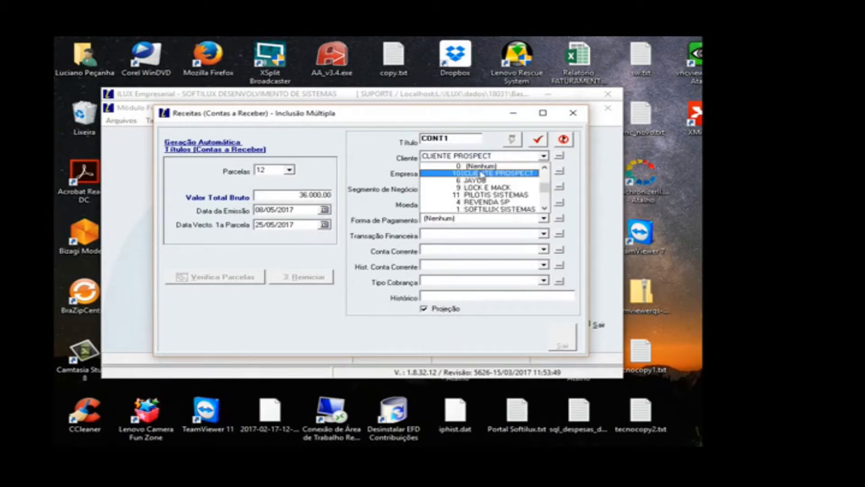
pyautogui.click(477, 201)
pyautogui.click(479, 203)
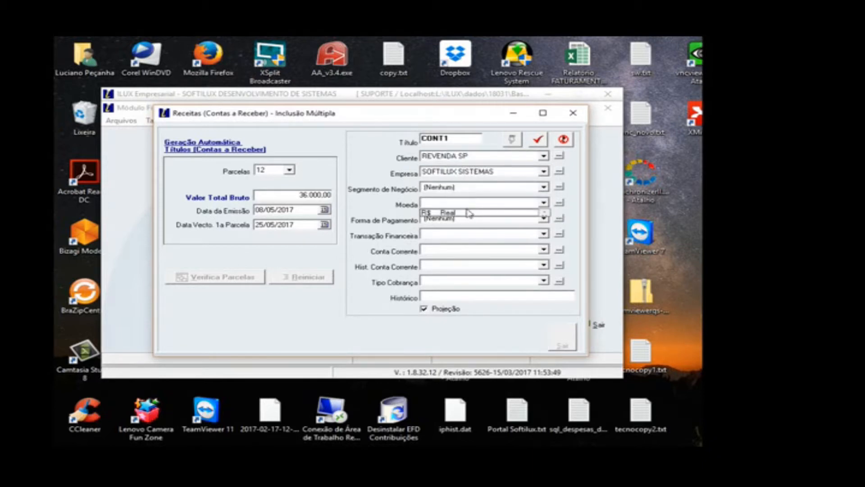
# Step: Set the currency to R$, the payment method to BOLETO and the financial transaction to 1.01.005 Locação de Equipamentos
pyautogui.click(467, 213)
pyautogui.click(468, 218)
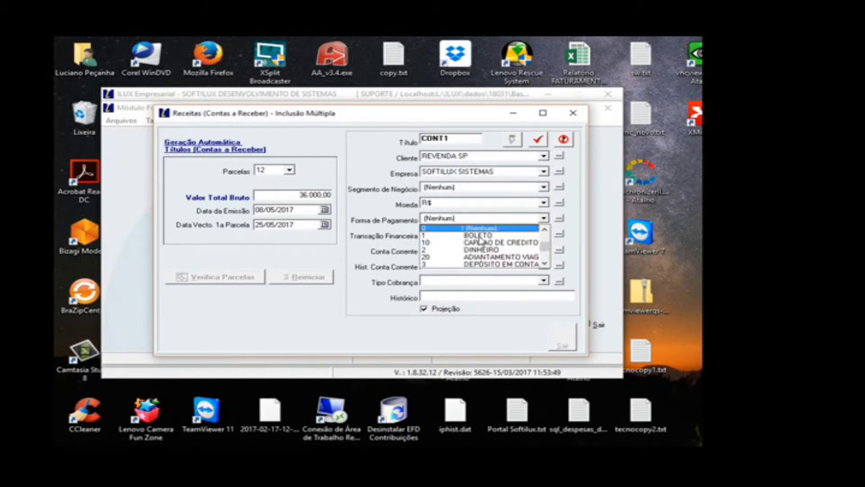
pyautogui.click(466, 231)
pyautogui.click(469, 234)
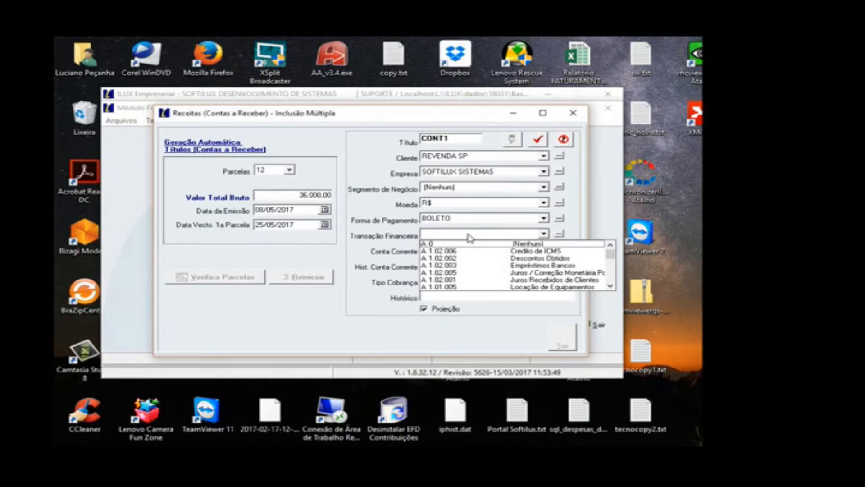
pyautogui.click(531, 287)
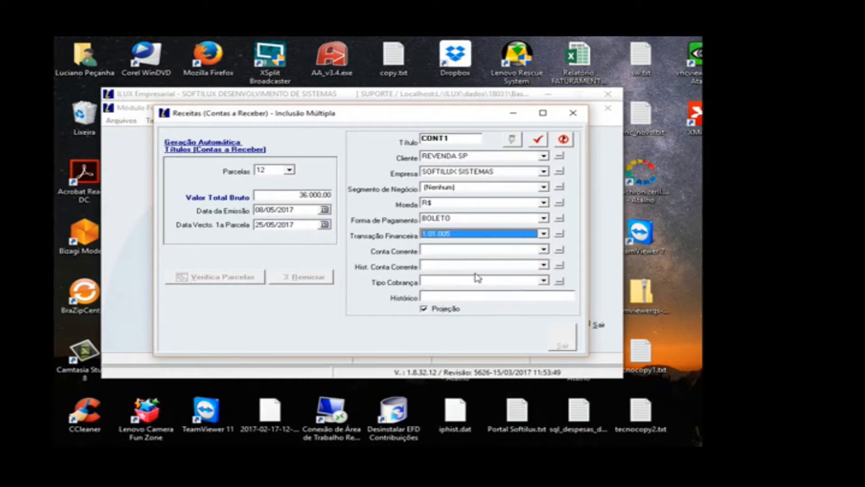
# Step: Assign the receivable to CONTA SOFTILUX with account history Mov Título de Cobrança and collection type (Nenhum)
pyautogui.click(453, 252)
pyautogui.click(511, 266)
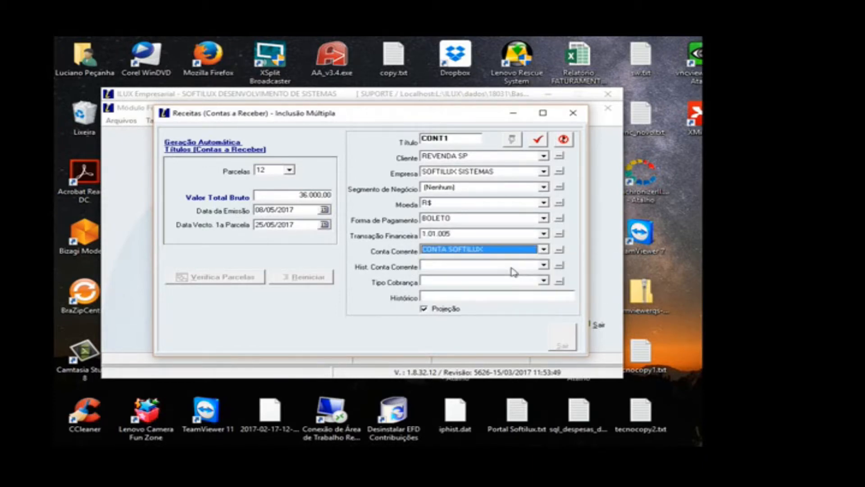
pyautogui.click(512, 268)
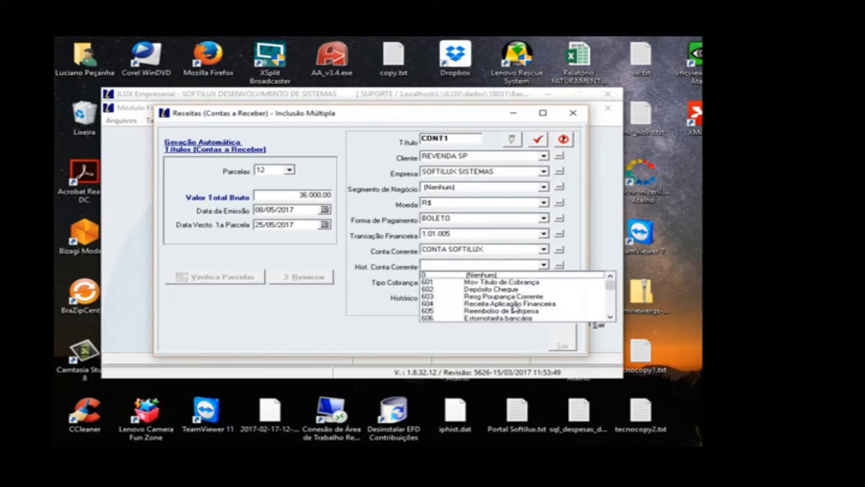
pyautogui.click(515, 283)
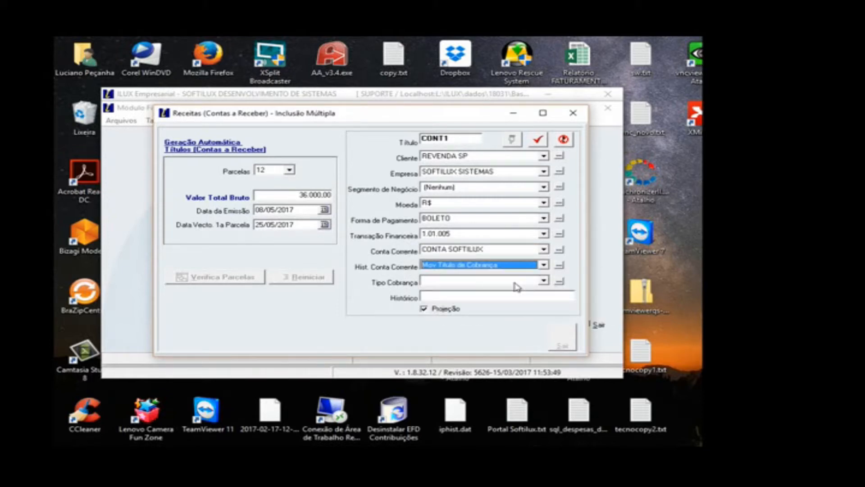
pyautogui.click(485, 281)
pyautogui.click(459, 291)
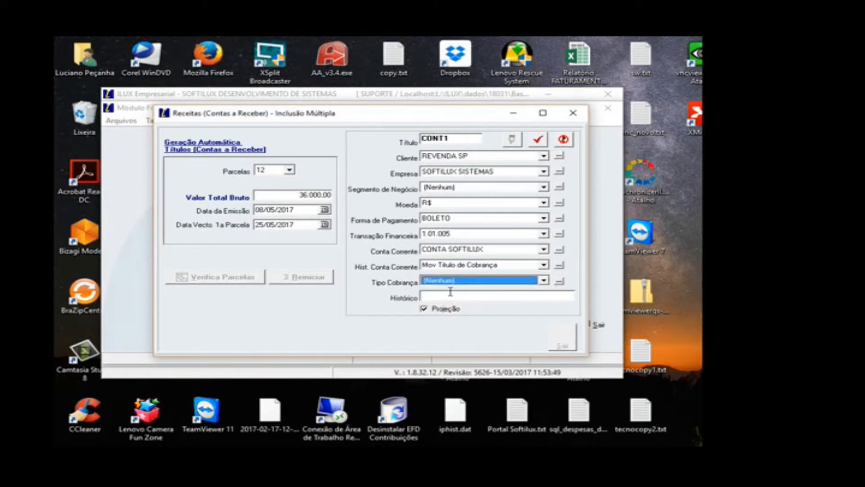
# Step: Enter RECEITA CONTRATO as the history and save to generate the receivables
pyautogui.click(446, 297)
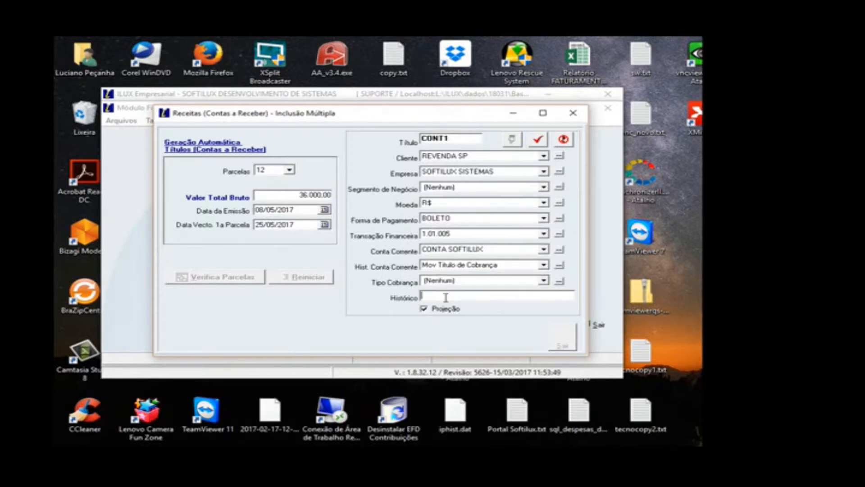
pyautogui.write('RECEITA CONTRATO')
pyautogui.click(537, 139)
pyautogui.click(548, 307)
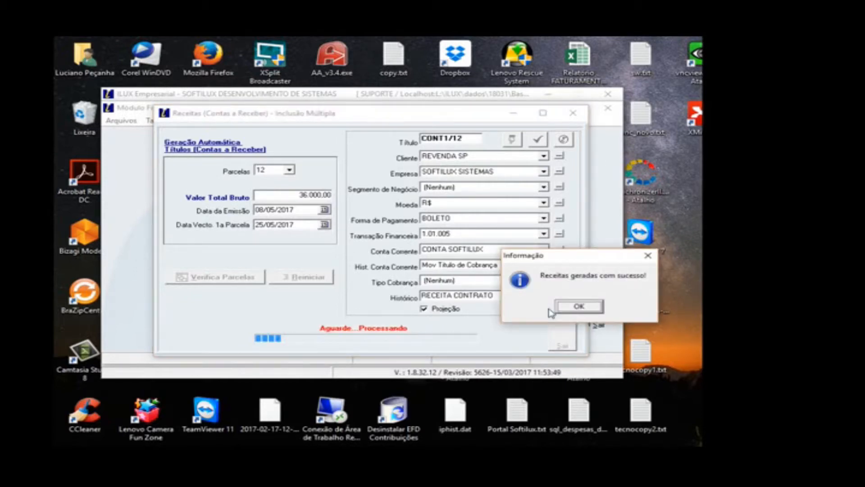
pyautogui.click(566, 309)
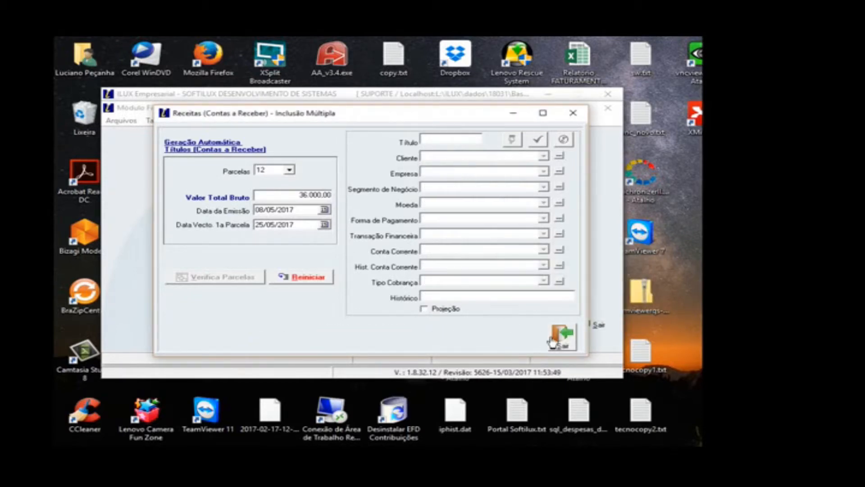
# Step: Leave the multiple inclusion, view the CONT1/12 receivable in the receivables entry screen and close it
pyautogui.click(550, 339)
pyautogui.click(553, 306)
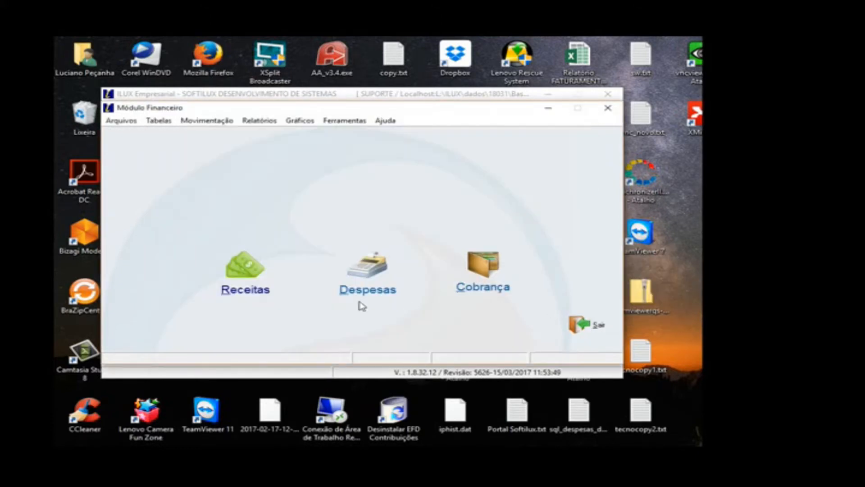
pyautogui.click(223, 249)
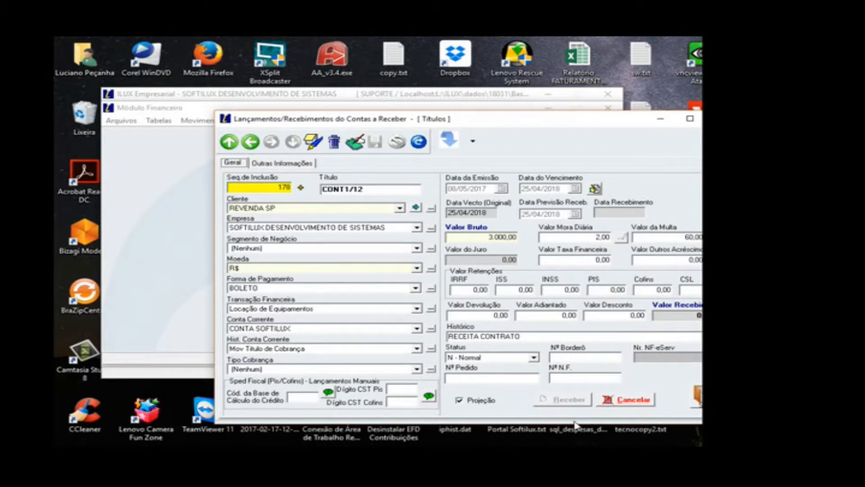
pyautogui.press('Escape')
# Step: Open the Receitas report and restrict it to documents A Receber with Projeção set to Sim
pyautogui.click(273, 123)
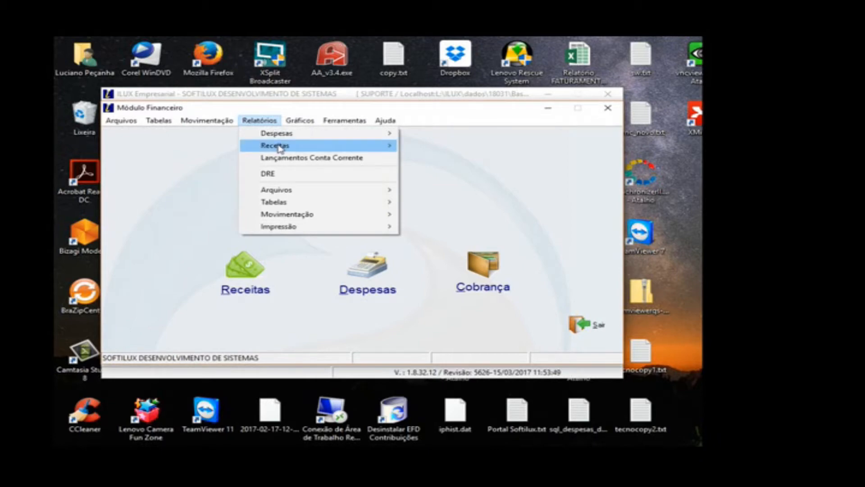
pyautogui.moveTo(279, 148)
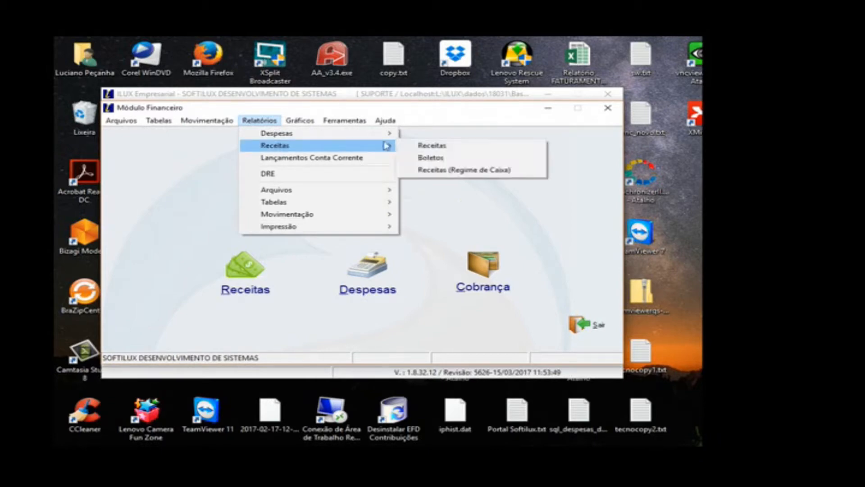
pyautogui.click(422, 146)
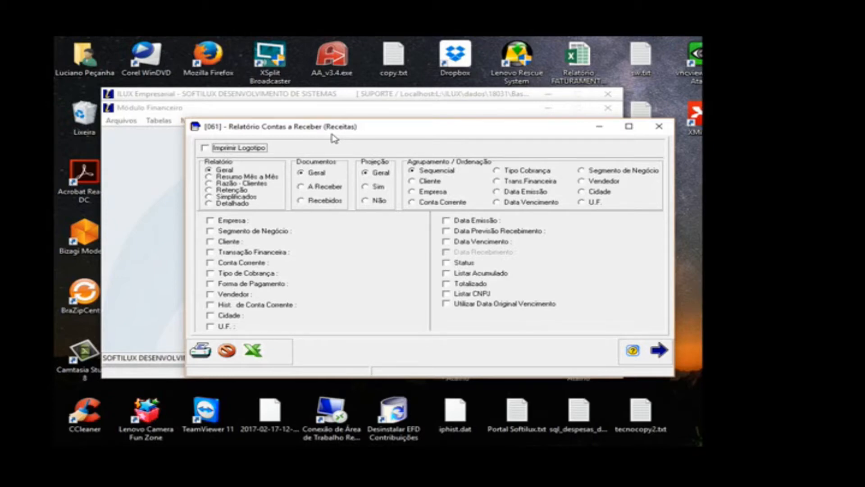
pyautogui.click(320, 188)
pyautogui.click(373, 187)
# Step: Filter the receivables report by due date from 01/05/2017 to 30/07/2017
pyautogui.click(478, 242)
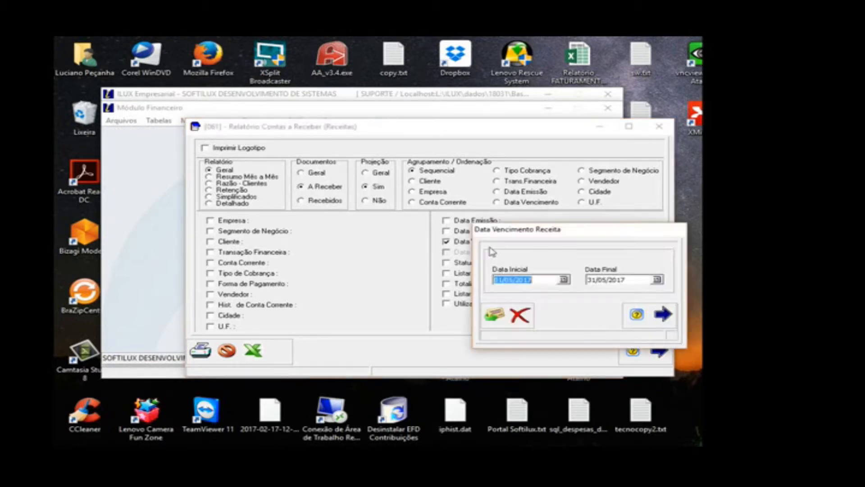
pyautogui.click(658, 280)
pyautogui.click(660, 283)
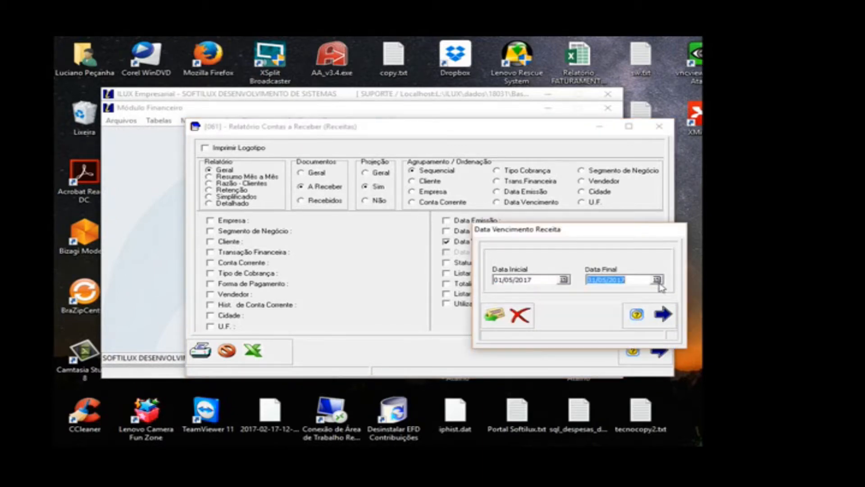
pyautogui.click(658, 281)
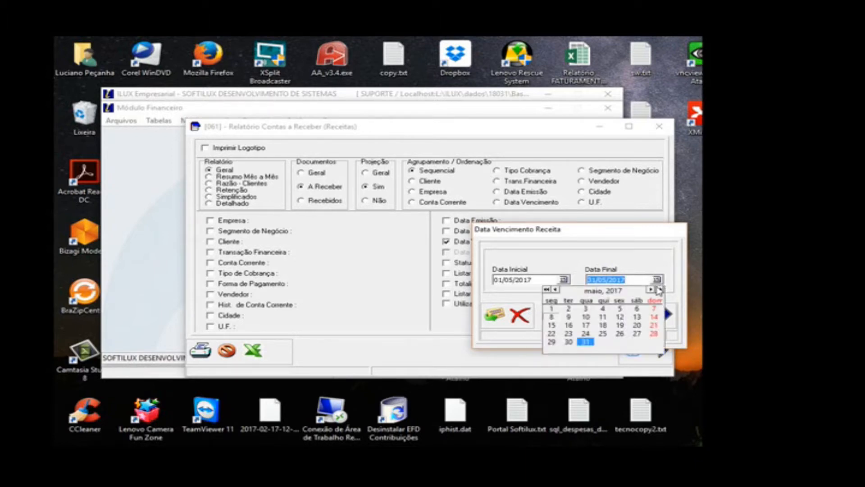
pyautogui.click(660, 289)
pyautogui.click(660, 289)
pyautogui.click(652, 343)
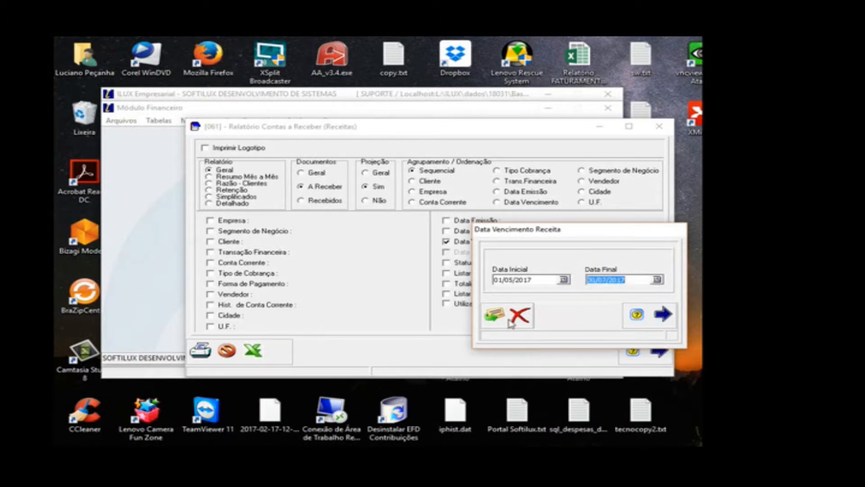
pyautogui.click(494, 315)
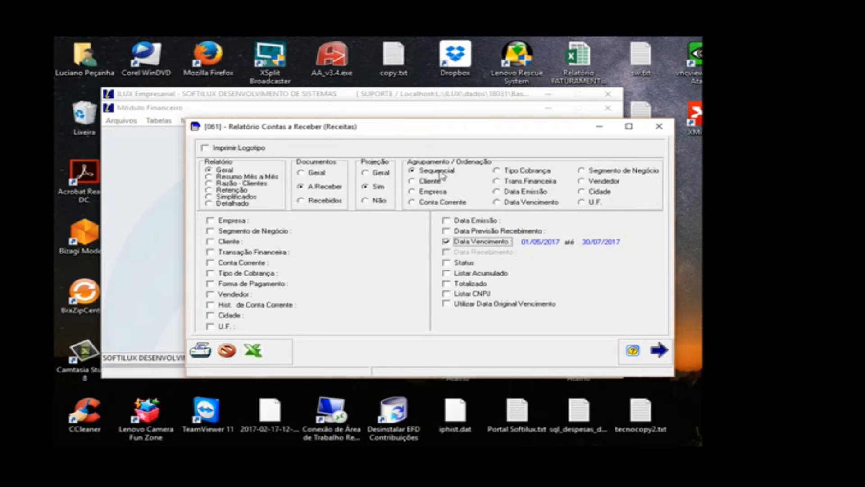
# Step: Group the receivables report by Data Vencimento, preview it and close the preview
pyautogui.click(523, 203)
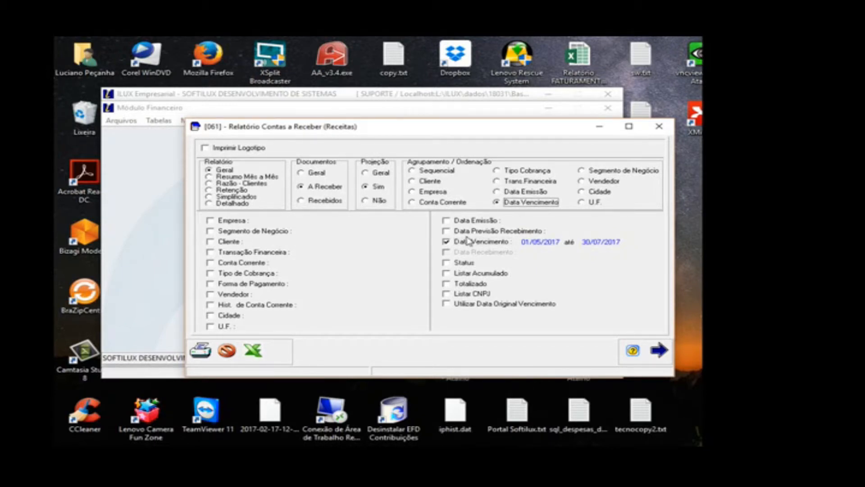
pyautogui.click(200, 350)
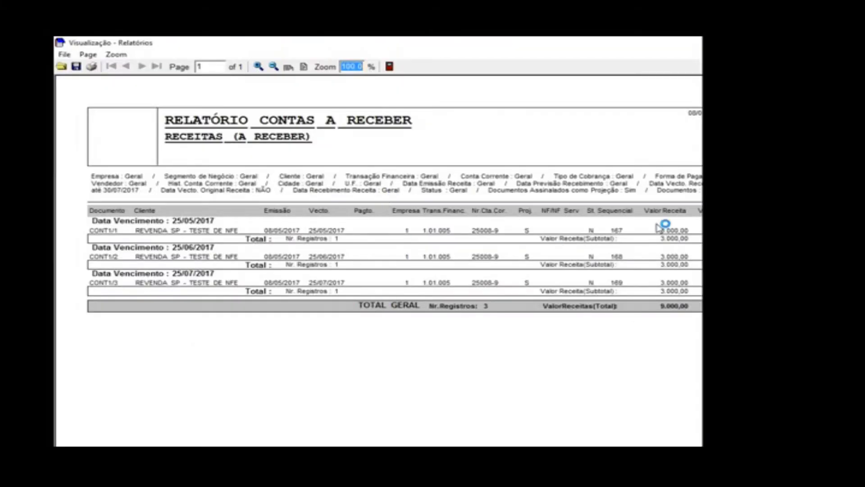
pyautogui.click(389, 67)
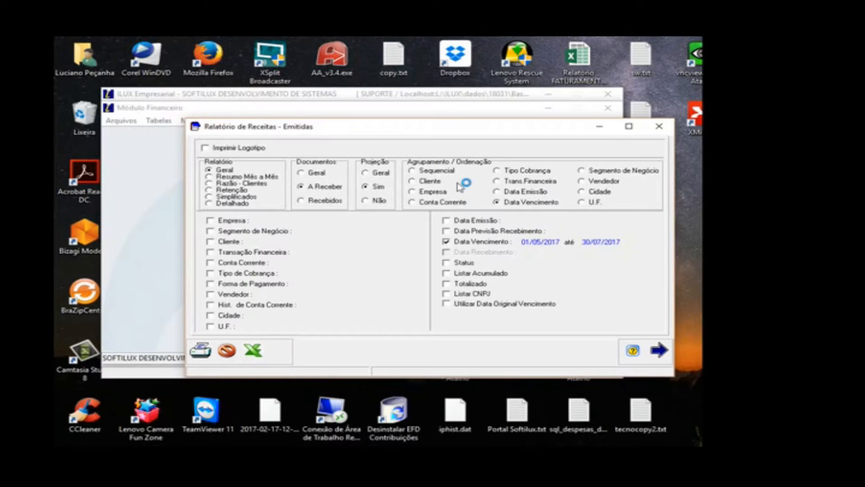
# Step: Set the report's Projeção filter to Não, preview the non-projected receivables and close the preview
pyautogui.click(380, 202)
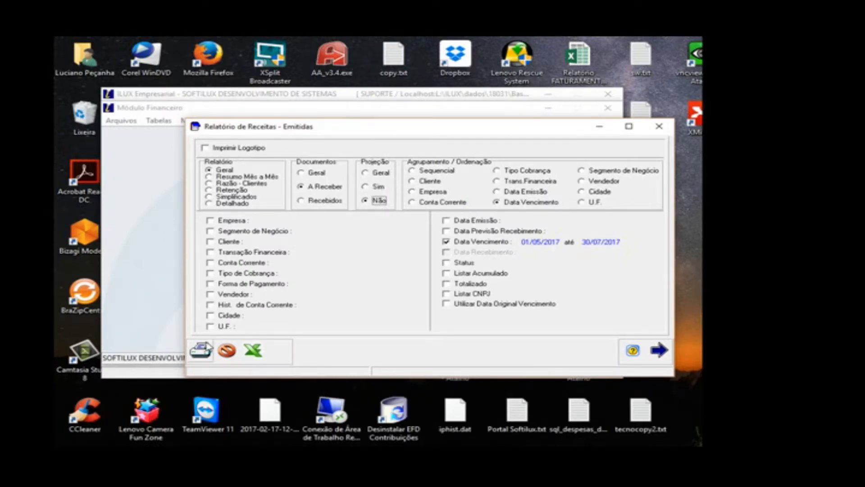
pyautogui.click(202, 349)
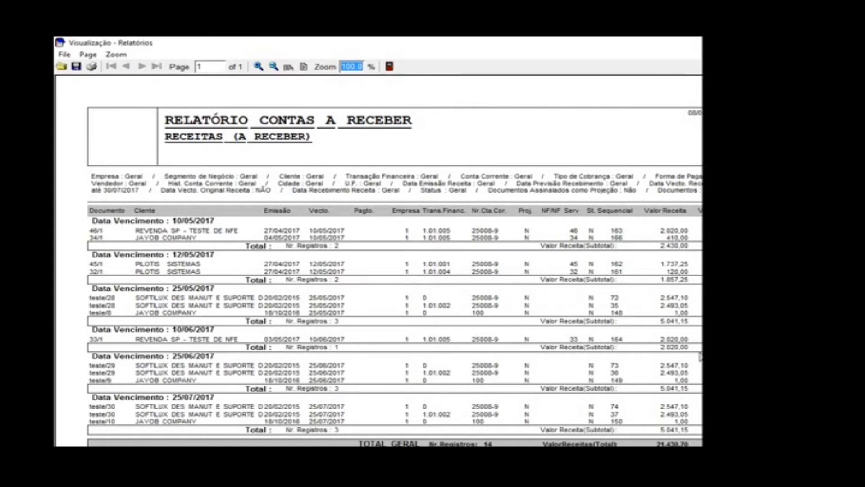
pyautogui.click(390, 67)
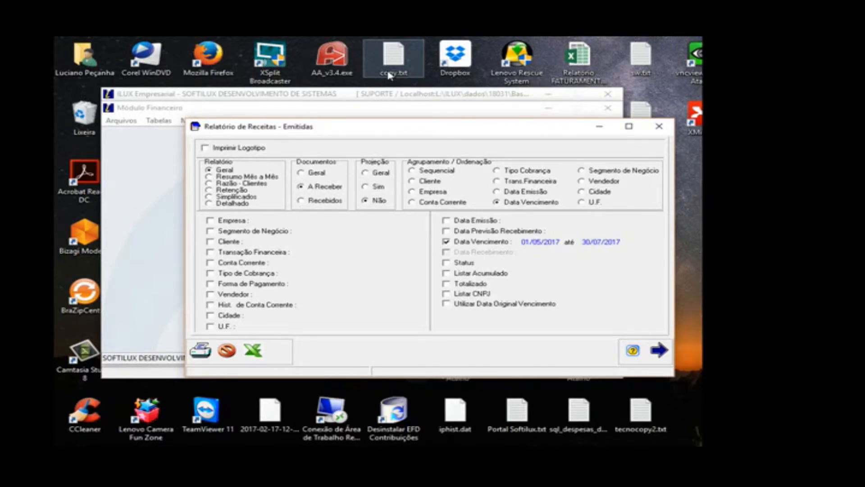
# Step: Enable Listar CNPJ for the receivables report, preview it and close the preview
pyautogui.click(464, 294)
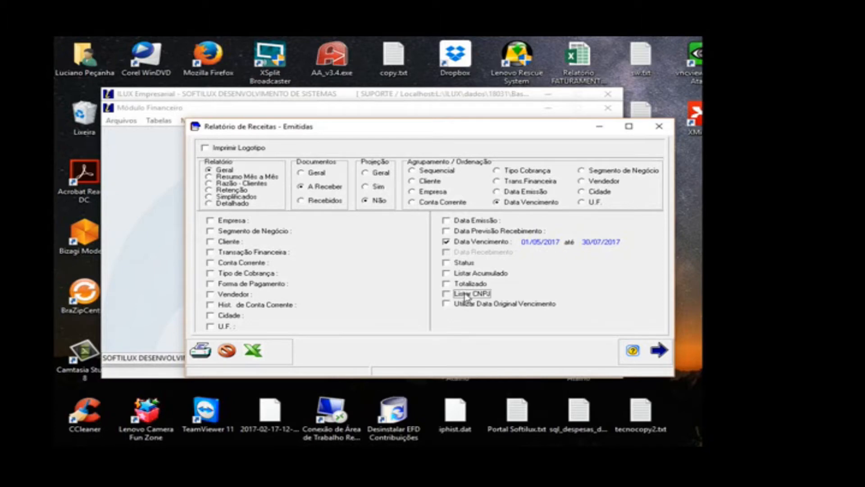
pyautogui.click(211, 354)
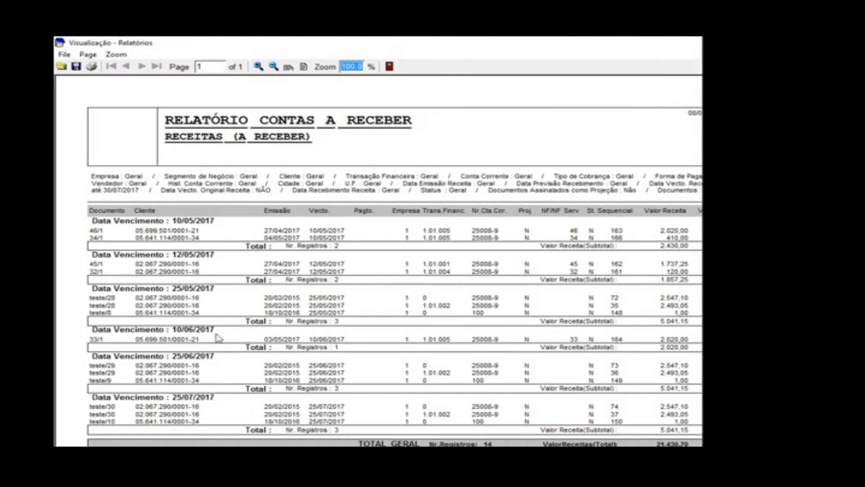
pyautogui.click(389, 66)
# Step: Group the receivables report by Cliente, preview it and close the preview
pyautogui.click(431, 182)
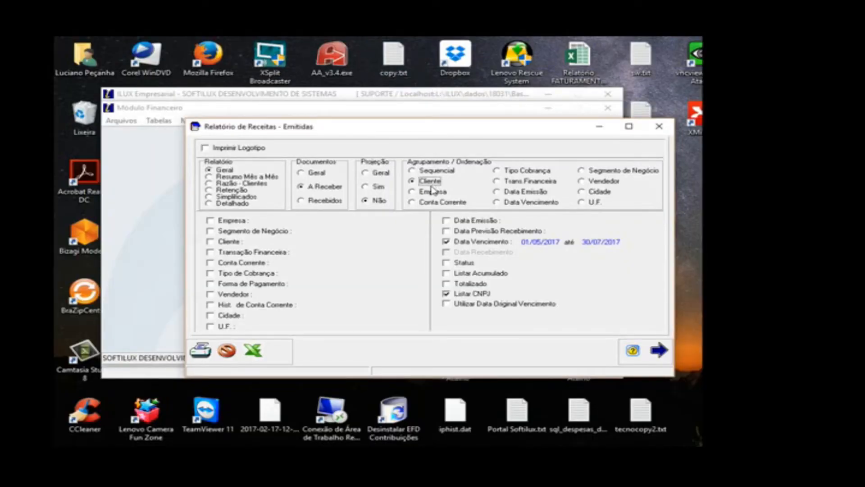
pyautogui.click(202, 352)
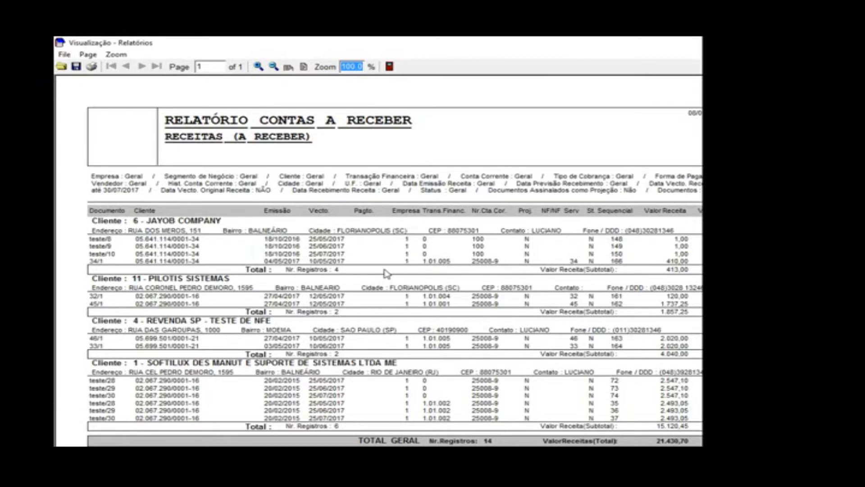
pyautogui.click(389, 66)
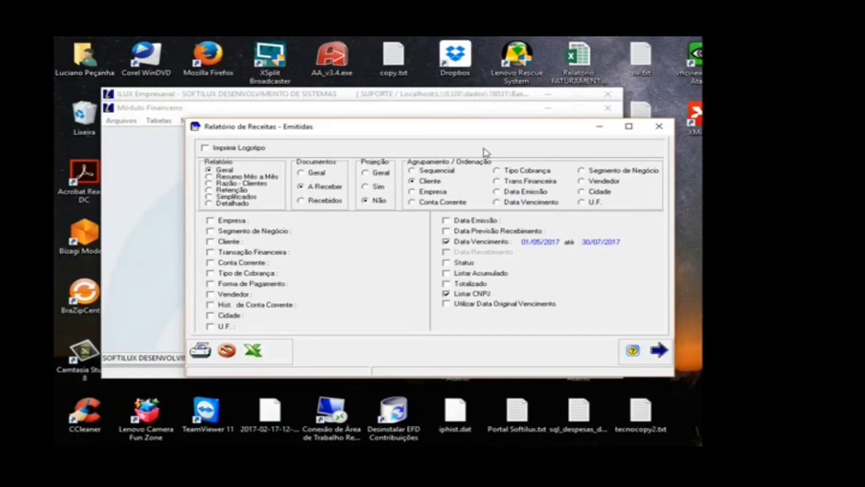
# Step: Set the receivables report's grouping to Sequencial, preview it and close the preview
pyautogui.click(435, 170)
pyautogui.click(198, 355)
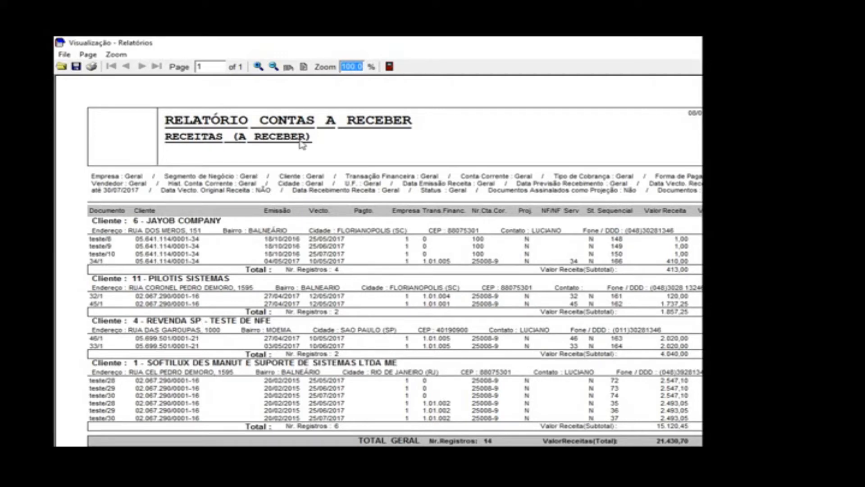
pyautogui.click(389, 66)
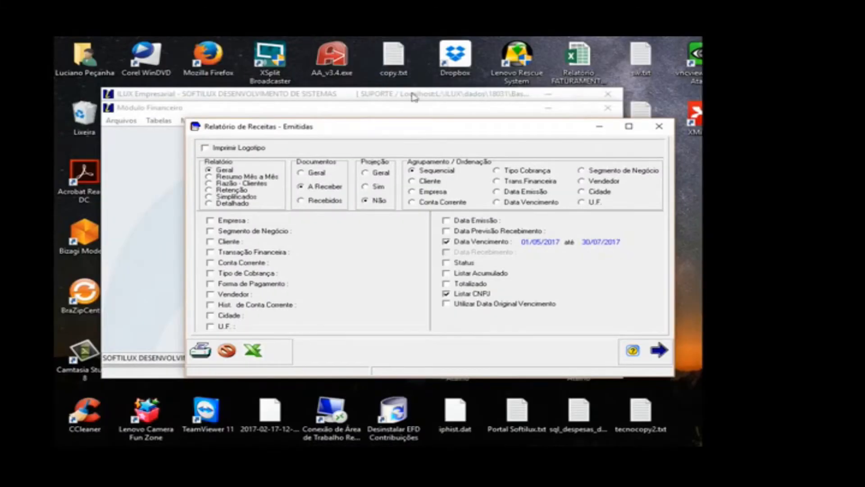
# Step: Preview the receivables report with Utilizar Data Original Vencimento enabled, close the preview and disable the option again
pyautogui.click(499, 306)
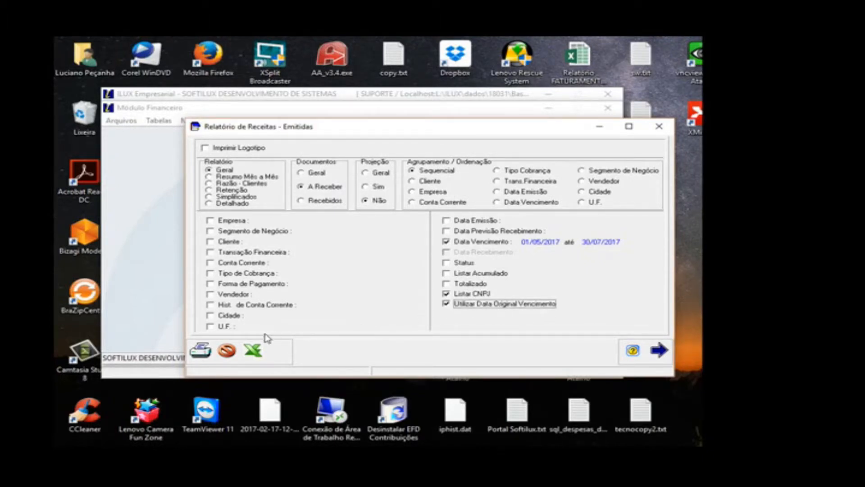
pyautogui.click(201, 350)
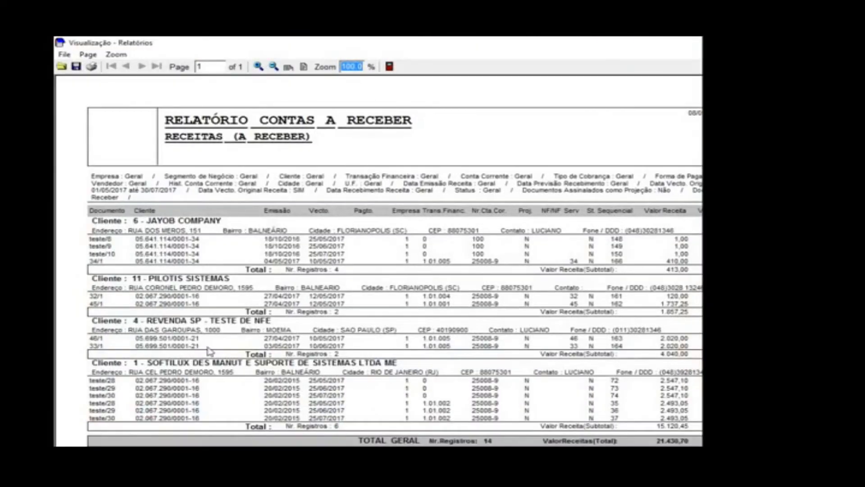
pyautogui.click(389, 67)
pyautogui.click(466, 306)
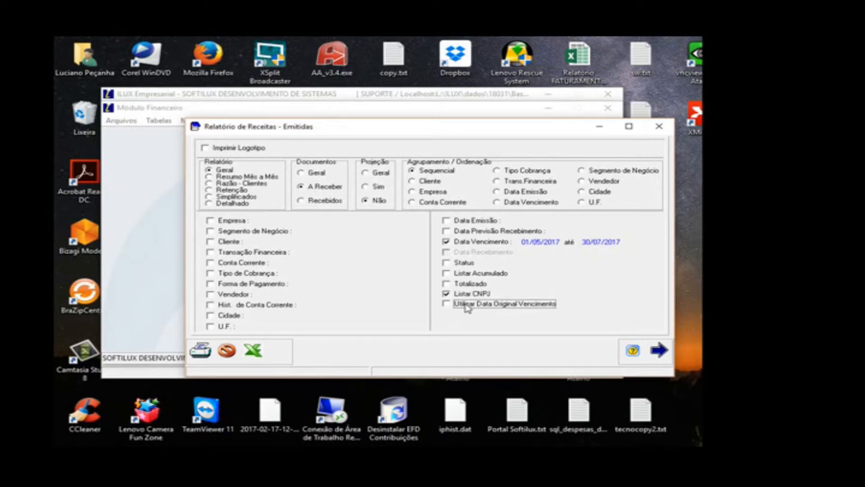
# Step: Preview the Retenção version of the receivables report, close the preview and leave the report window
pyautogui.click(238, 191)
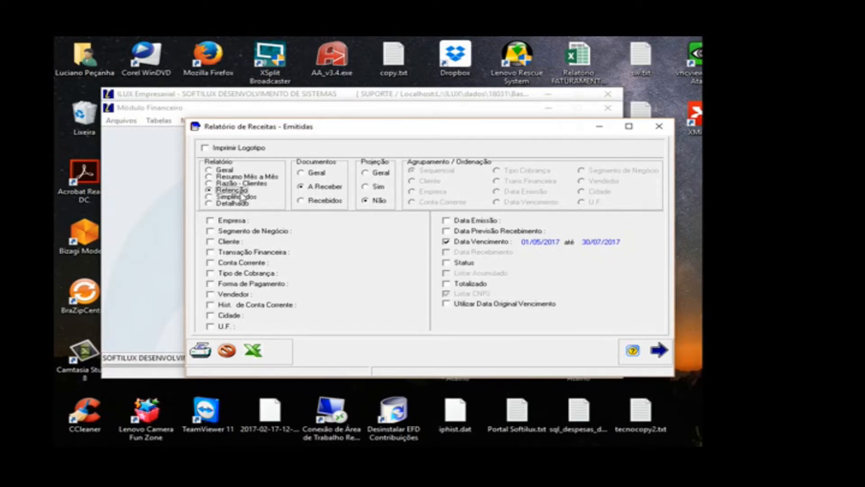
pyautogui.click(200, 350)
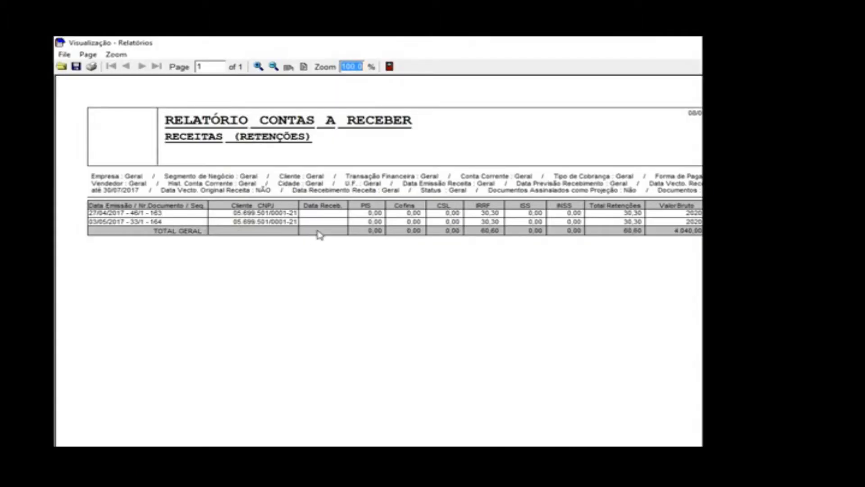
pyautogui.click(389, 67)
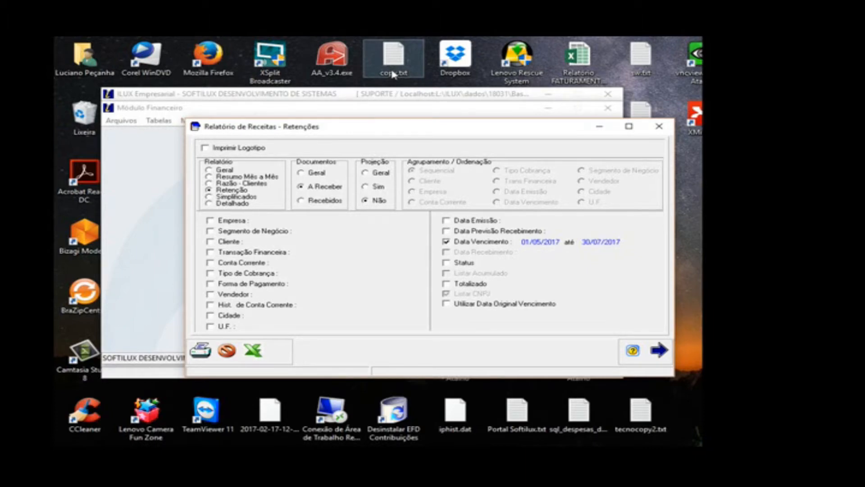
pyautogui.click(658, 350)
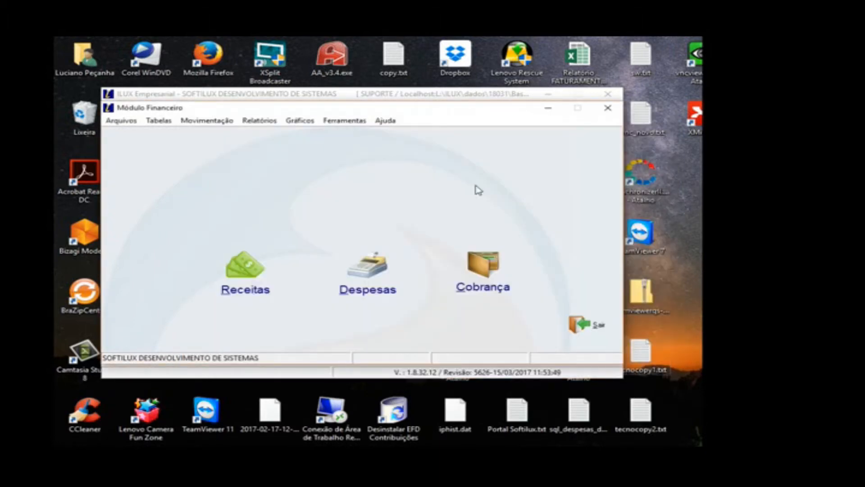
# Step: Open the Receitas entries and step back through the records to title 34/1 of client JAYOB
pyautogui.click(224, 277)
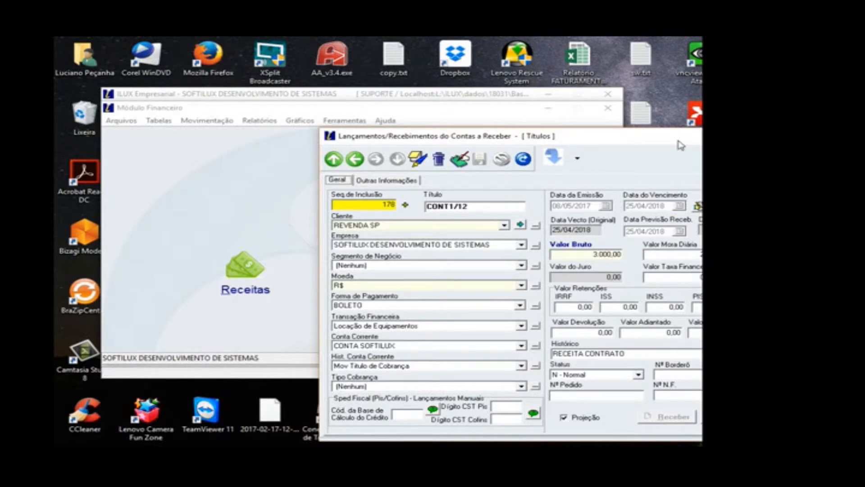
pyautogui.moveTo(678, 142); pyautogui.dragTo(505, 107)
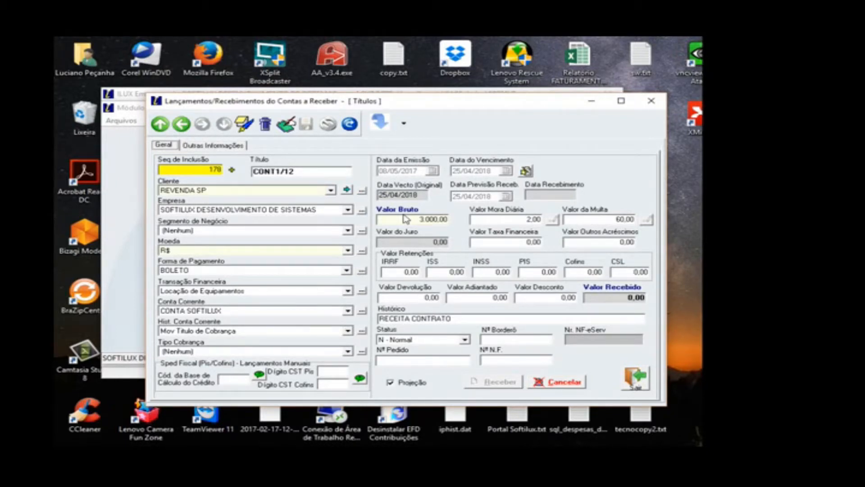
pyautogui.click(187, 129)
pyautogui.click(187, 128)
pyautogui.click(187, 129)
pyautogui.click(187, 128)
pyautogui.click(188, 130)
pyautogui.click(189, 129)
pyautogui.click(188, 129)
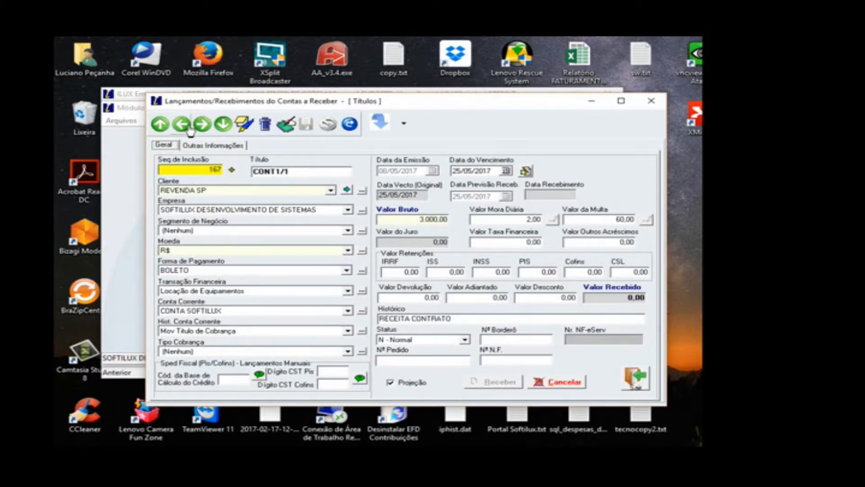
pyautogui.click(188, 129)
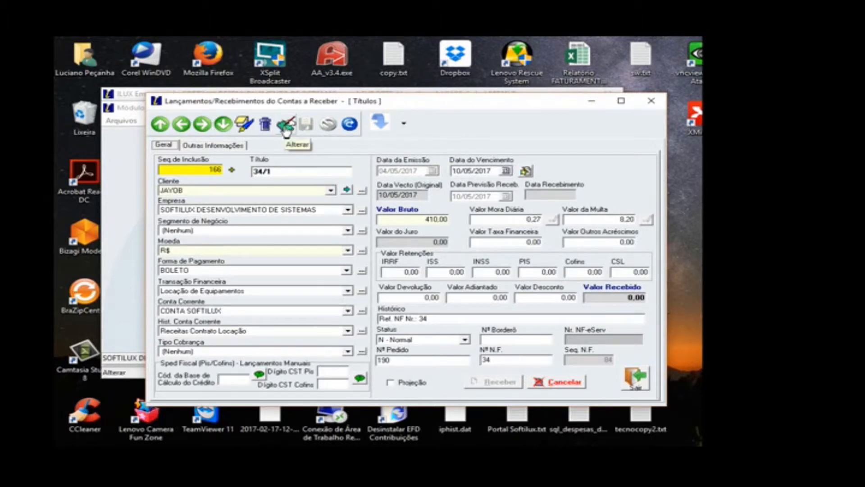
# Step: Change the due date of title 34/1 to 30/05/2017 and confirm the change
pyautogui.click(526, 171)
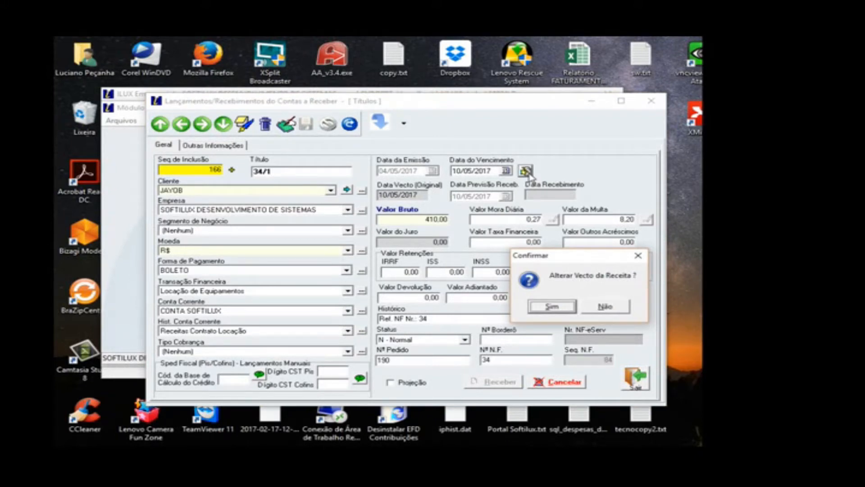
pyautogui.click(552, 306)
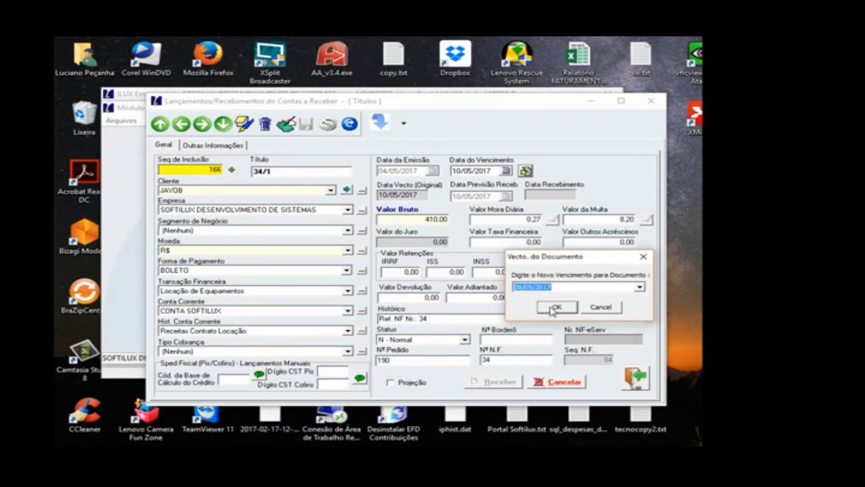
pyautogui.click(640, 288)
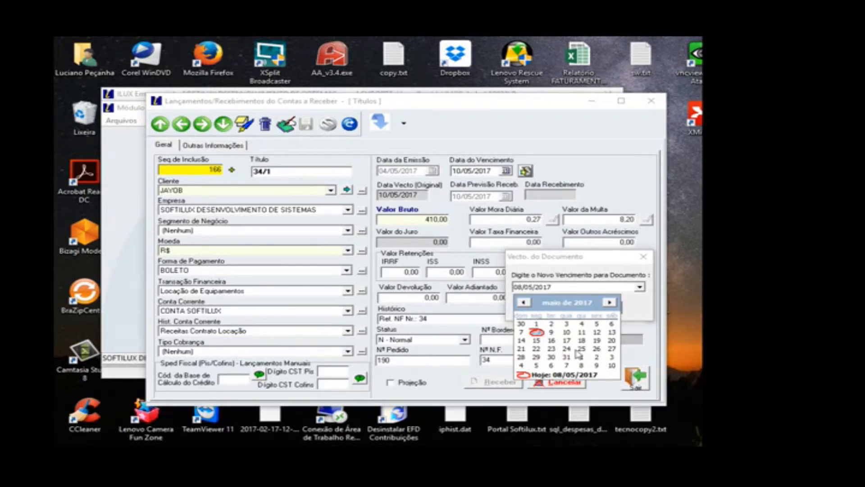
pyautogui.click(552, 357)
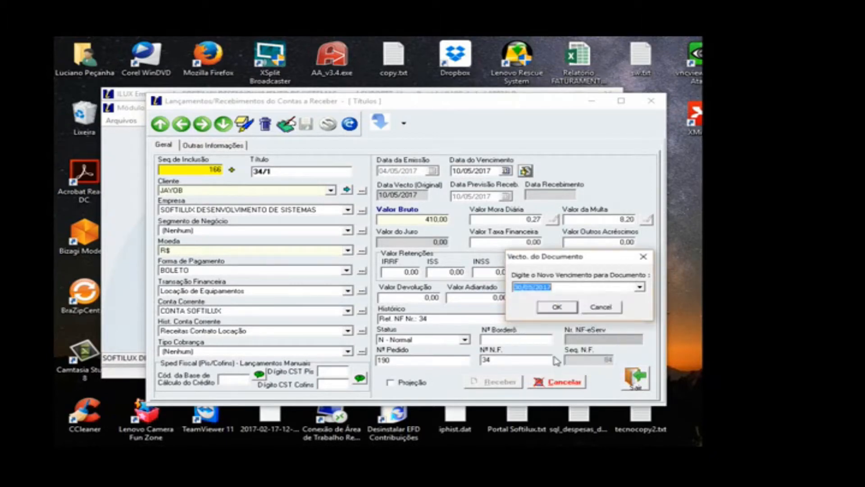
pyautogui.click(557, 307)
pyautogui.click(558, 308)
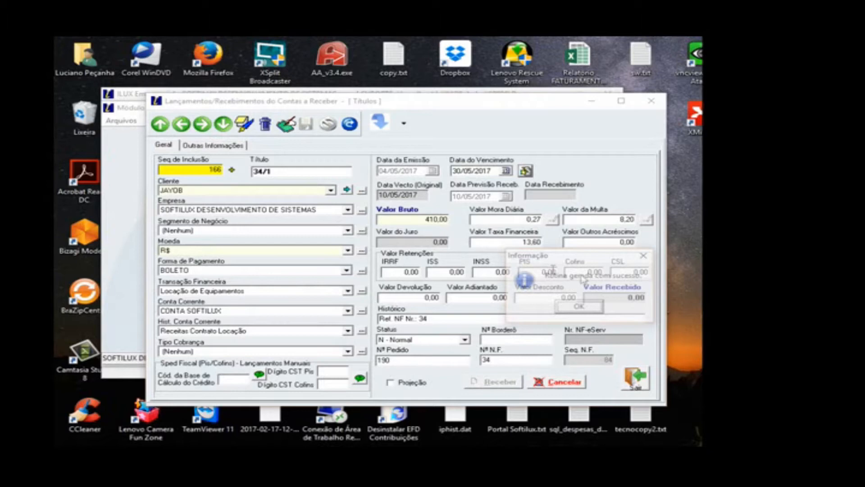
# Step: Examine the Valor Taxa Financeira of title 34/1 and its electronic billing data under Outras Informações
pyautogui.click(522, 243)
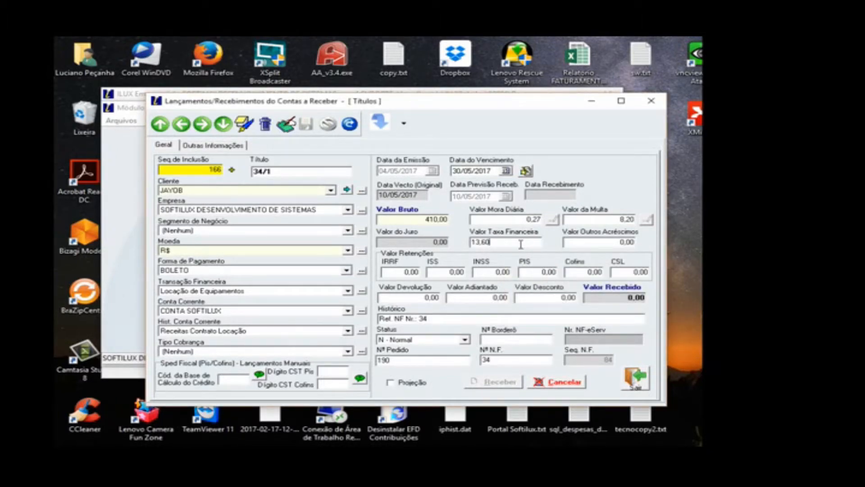
pyautogui.moveTo(501, 240); pyautogui.dragTo(470, 242)
pyautogui.click(233, 146)
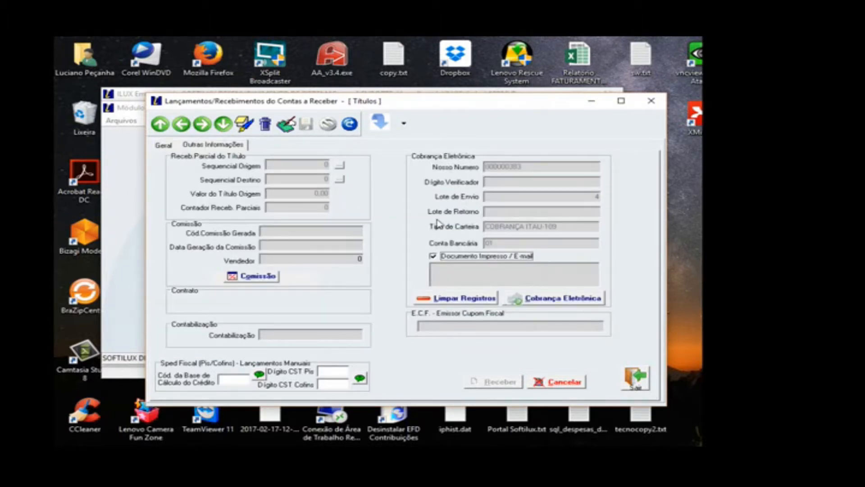
pyautogui.click(164, 145)
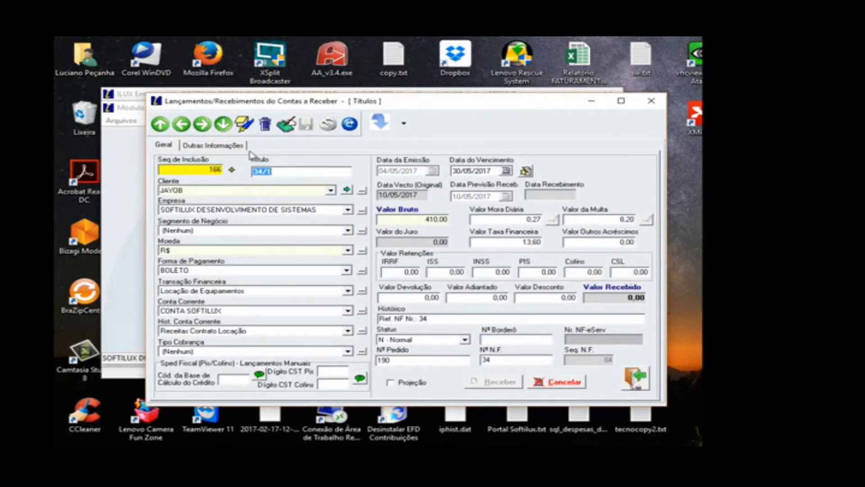
pyautogui.click(240, 145)
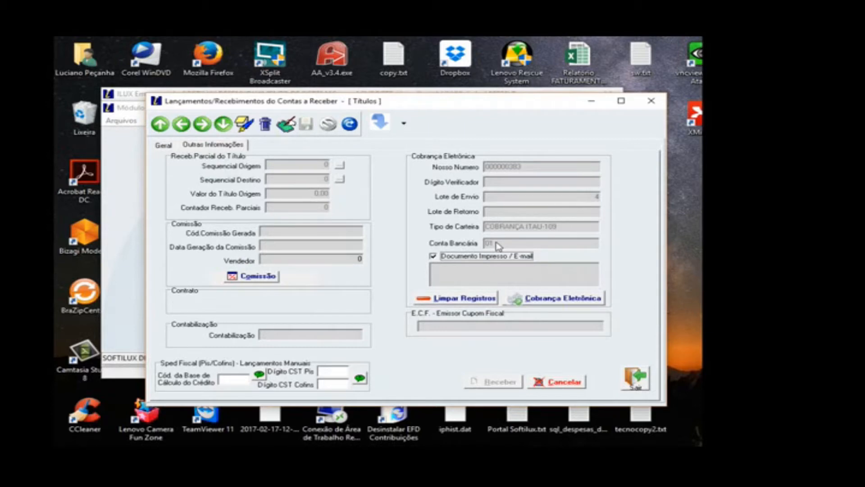
# Step: Open Cobrança Eletrônica and list the receivables for the wallet type COBRANÇA ITAU-109
pyautogui.click(377, 191)
pyautogui.click(299, 202)
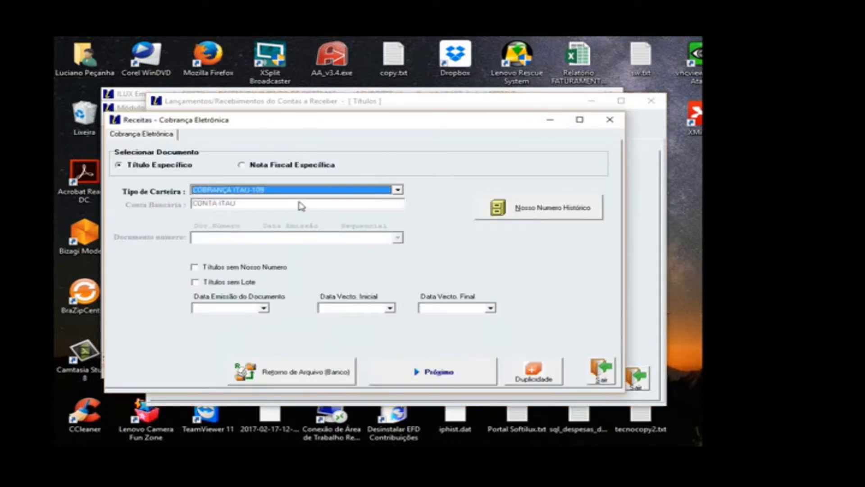
pyautogui.click(399, 372)
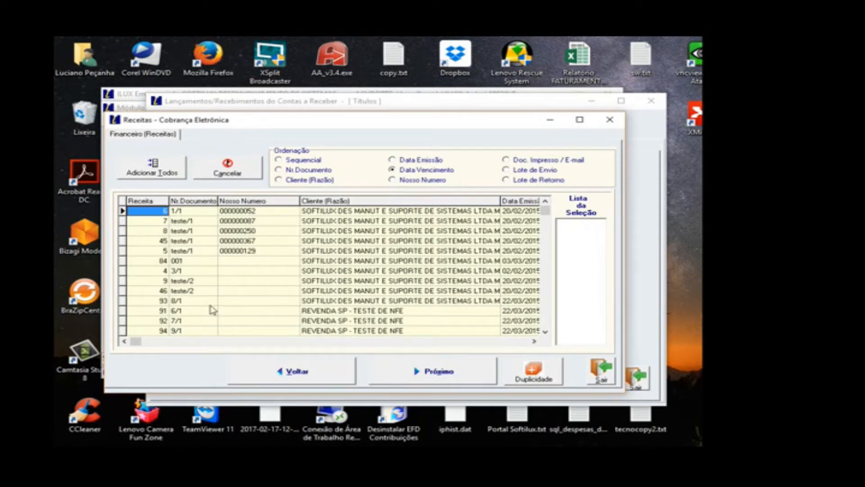
# Step: Sort the billing list by Sequencial, add JAYOB COMPANY's title 34/1 to the selection and proceed to the billing status
pyautogui.click(301, 160)
pyautogui.moveTo(545, 211); pyautogui.dragTo(542, 320)
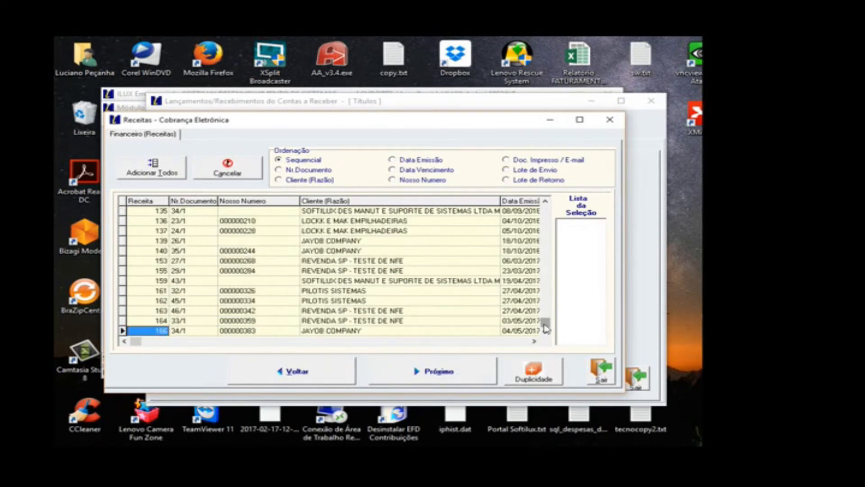
pyautogui.click(428, 331)
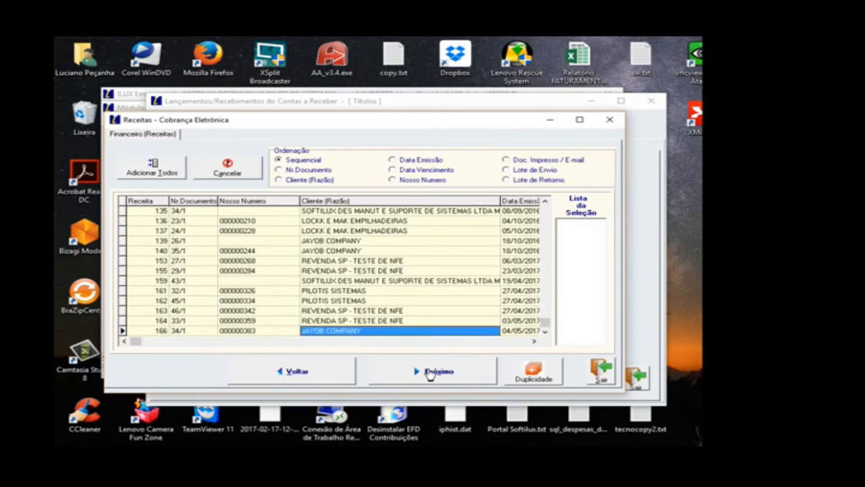
pyautogui.doubleClick(420, 332)
pyautogui.click(451, 375)
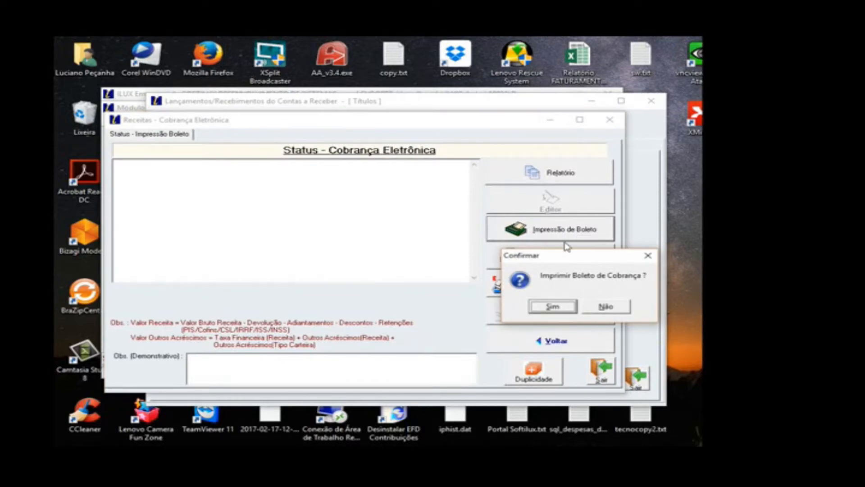
# Step: Generate the billing boleto for title 34/1, review it in the preview and close the preview
pyautogui.click(557, 310)
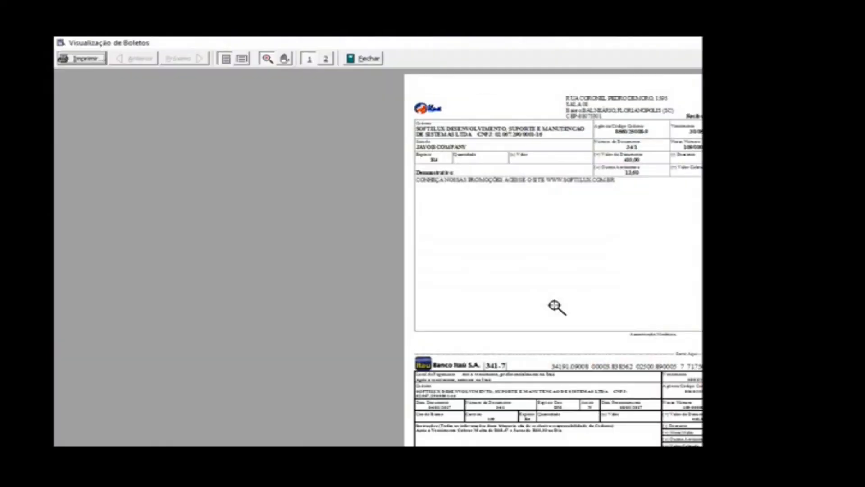
pyautogui.click(555, 307)
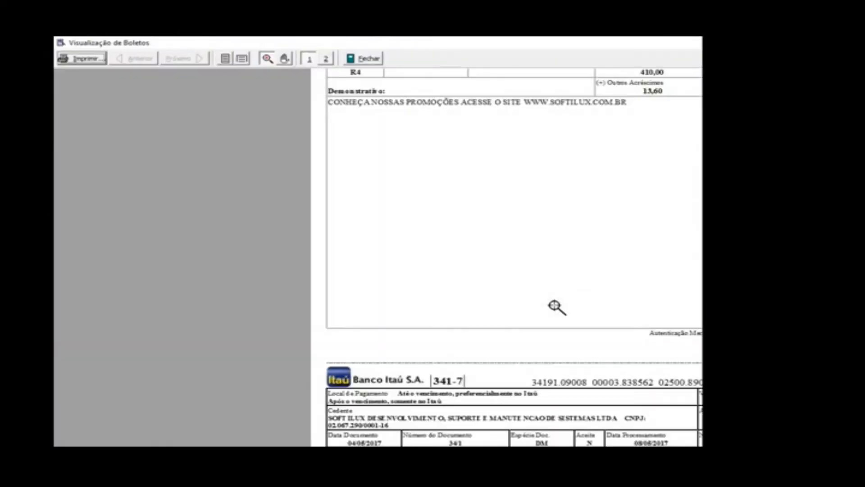
pyautogui.scroll(-3, 557, 307)
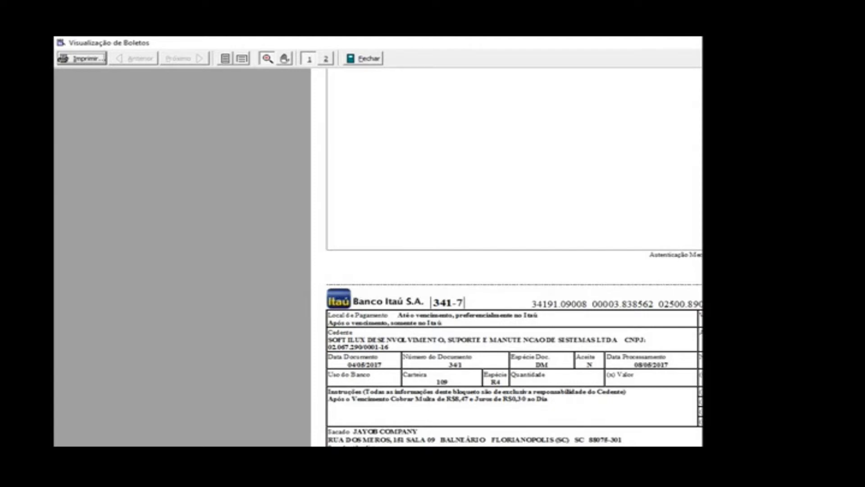
pyautogui.click(368, 59)
# Step: Leave the electronic billing window and return to the Geral data of the receivables entries
pyautogui.click(599, 370)
pyautogui.click(563, 308)
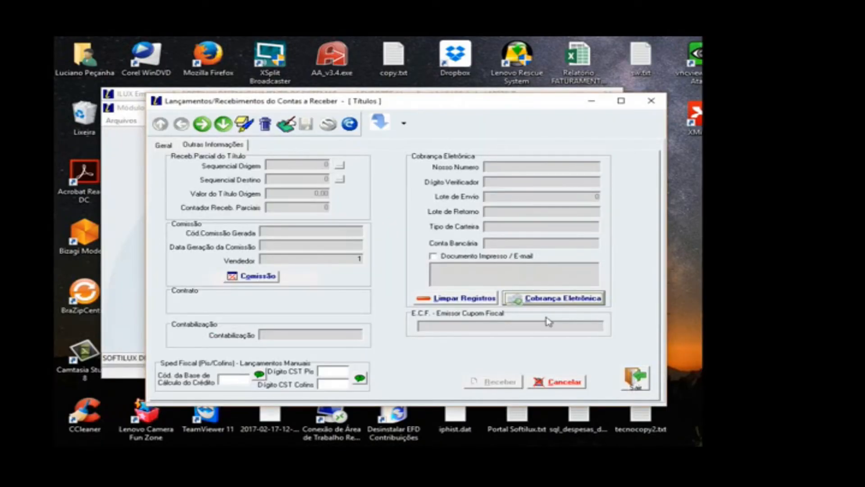
pyautogui.click(170, 147)
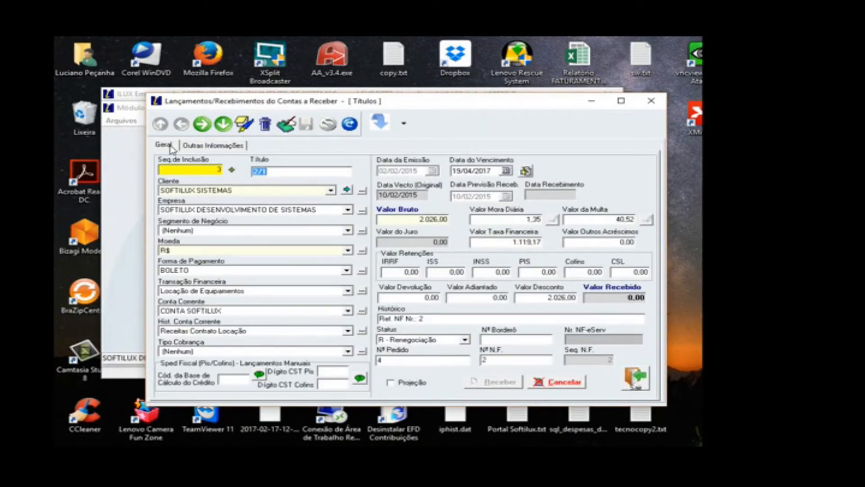
# Step: Search the receivables grid for Receita 166 and open its entry
pyautogui.click(404, 127)
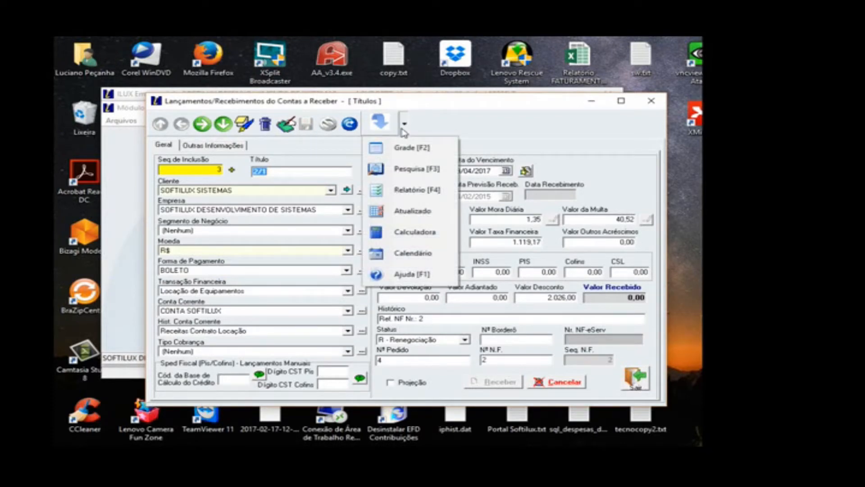
pyautogui.click(411, 149)
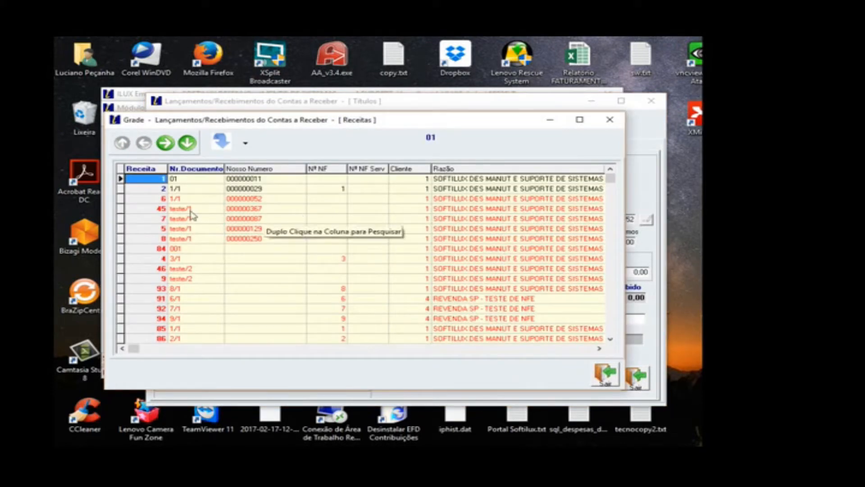
pyautogui.doubleClick(155, 212)
pyautogui.write('166')
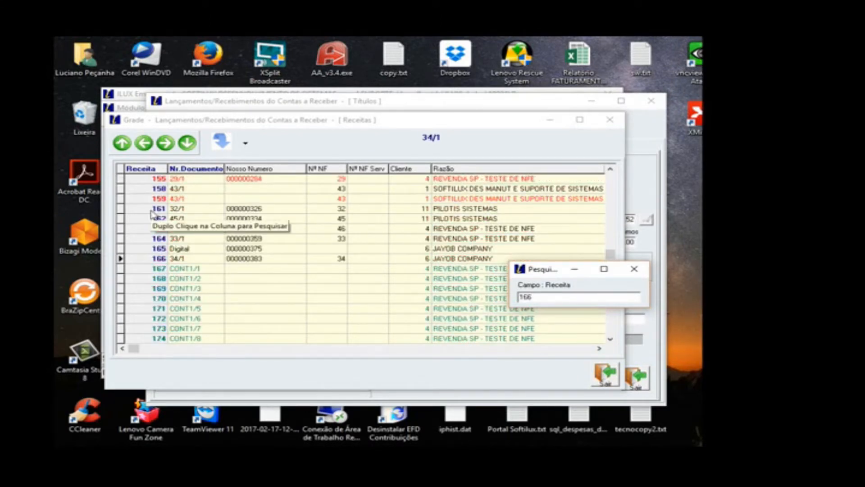
pyautogui.press('Return')
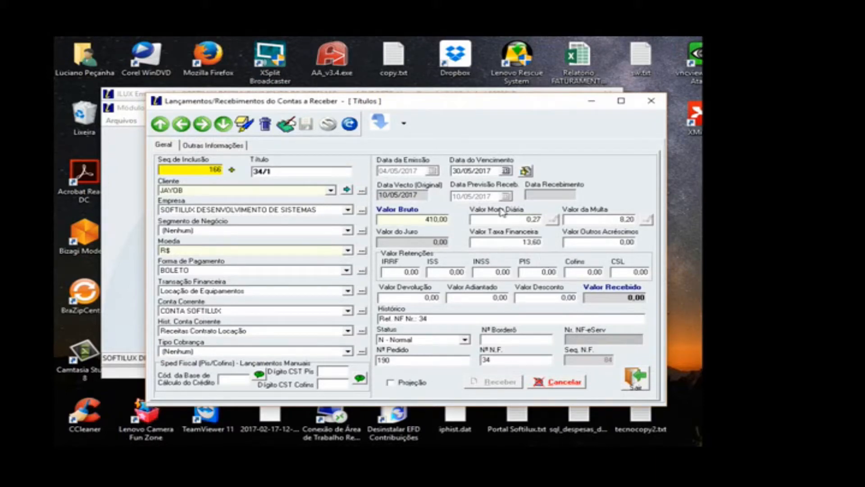
# Step: Edit title 34/1, confirm altering the invoice-generated receivable, set Valor Taxa Financeira to 0,00 and save the record
pyautogui.click(287, 134)
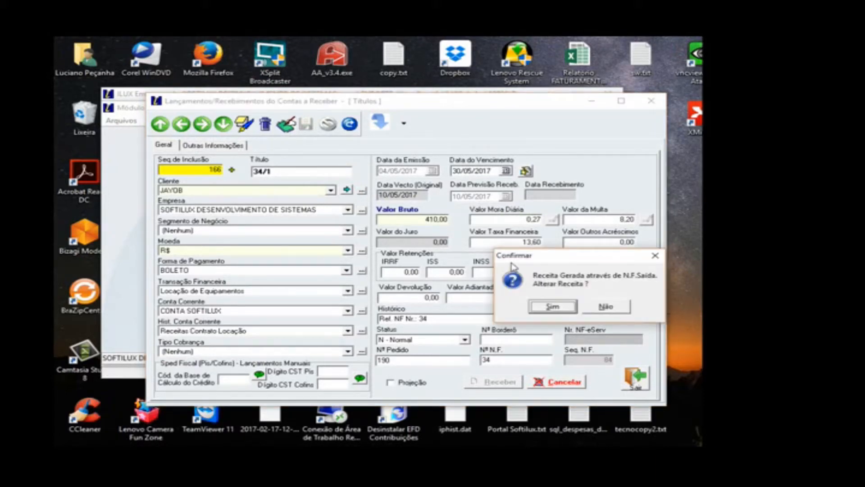
pyautogui.click(552, 306)
pyautogui.click(506, 240)
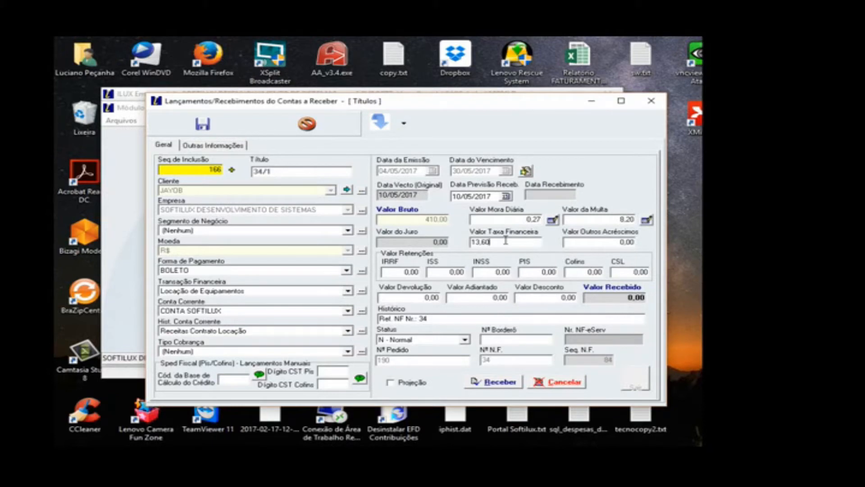
pyautogui.press('Tab')
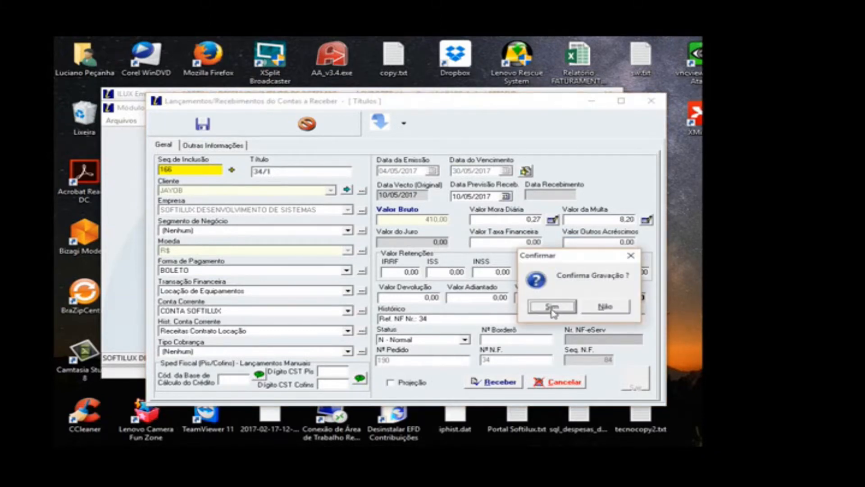
pyautogui.click(552, 306)
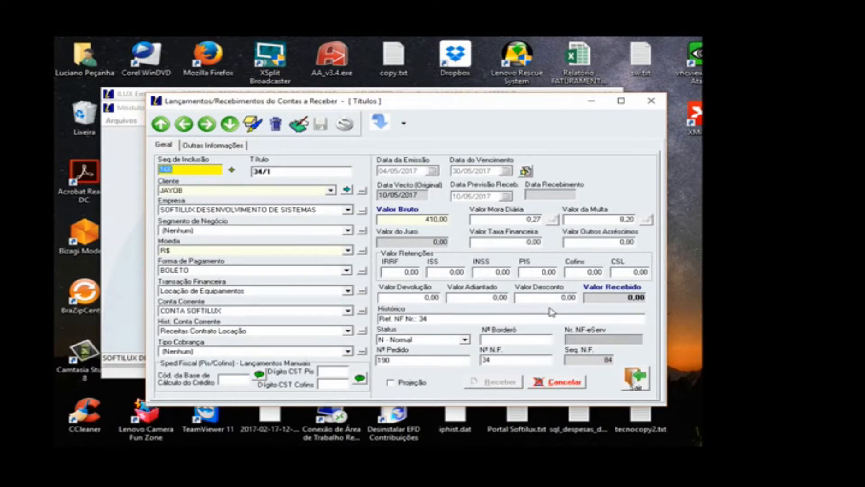
# Step: Leave the receivables entries and the Financeiro module, and open the Financeiro parameters in the system configuration
pyautogui.click(636, 376)
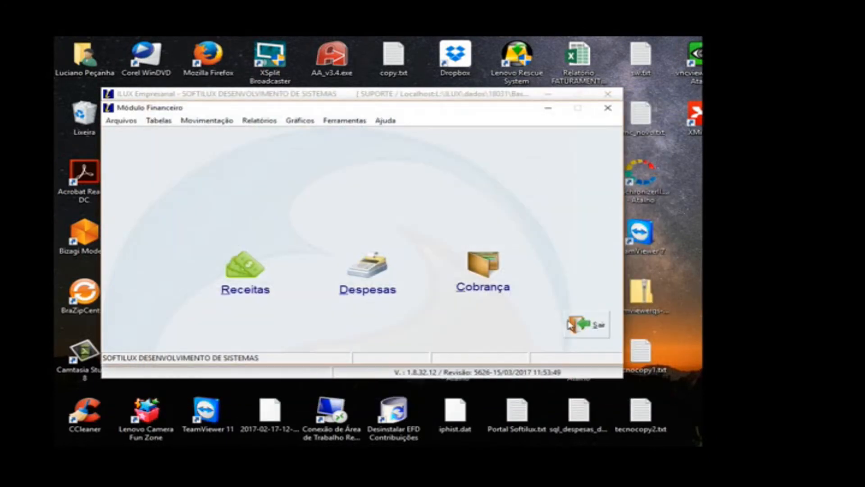
pyautogui.click(571, 324)
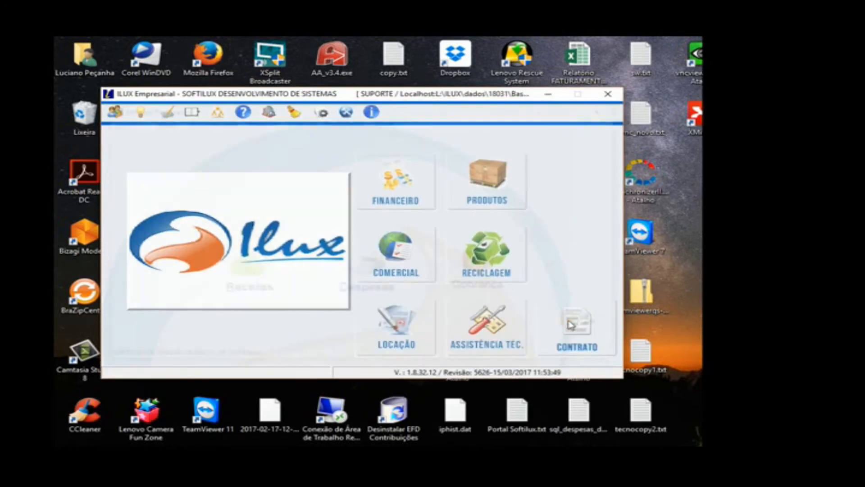
pyautogui.click(322, 115)
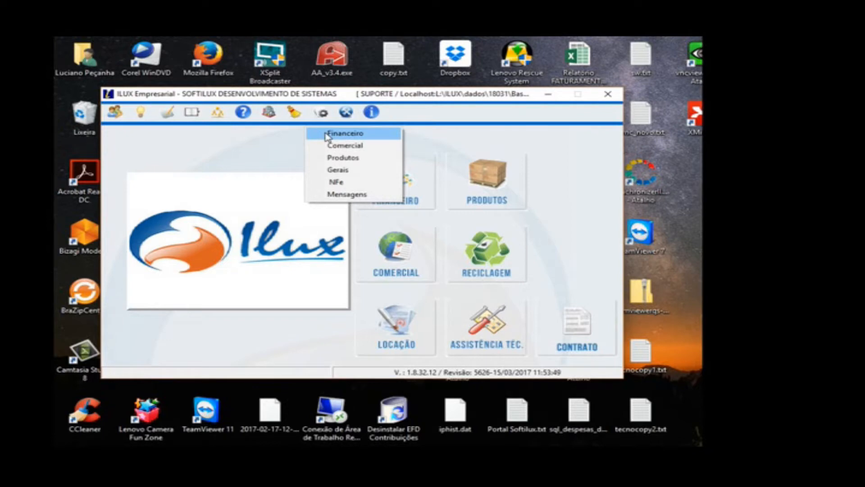
pyautogui.click(327, 135)
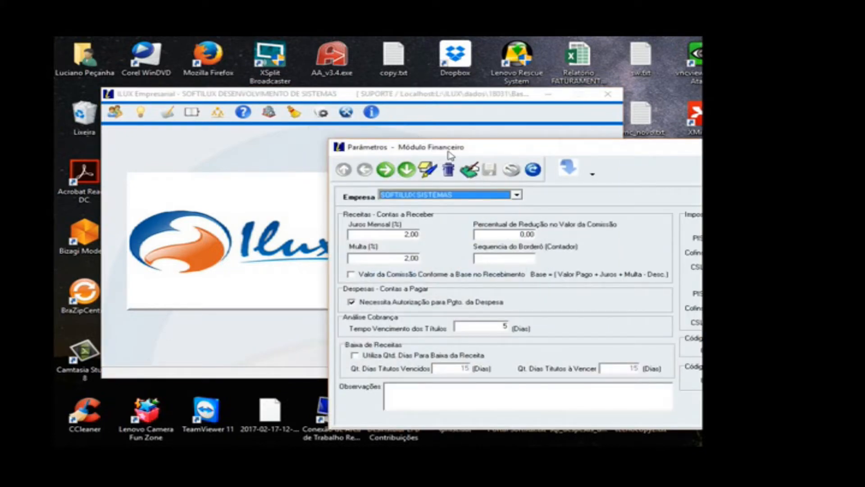
pyautogui.moveTo(449, 155); pyautogui.dragTo(271, 117)
# Step: Browse the companies' Financeiro parameters, review SOFTILUX SISTEMAS's Juros Mensal and Multa percentages, and close the parameters
pyautogui.click(207, 132)
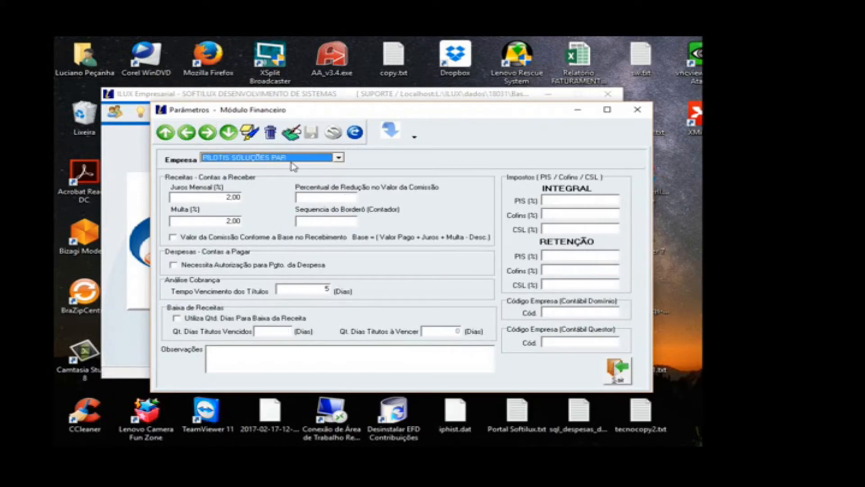
pyautogui.click(188, 135)
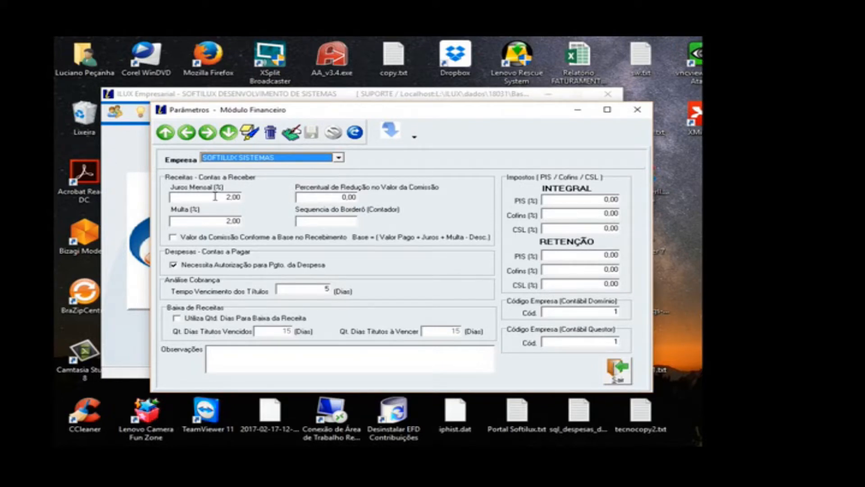
pyautogui.click(212, 221)
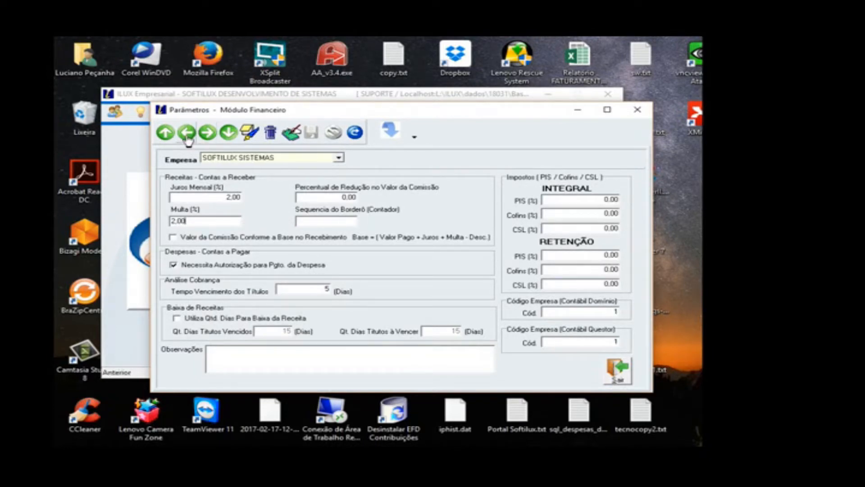
pyautogui.click(615, 368)
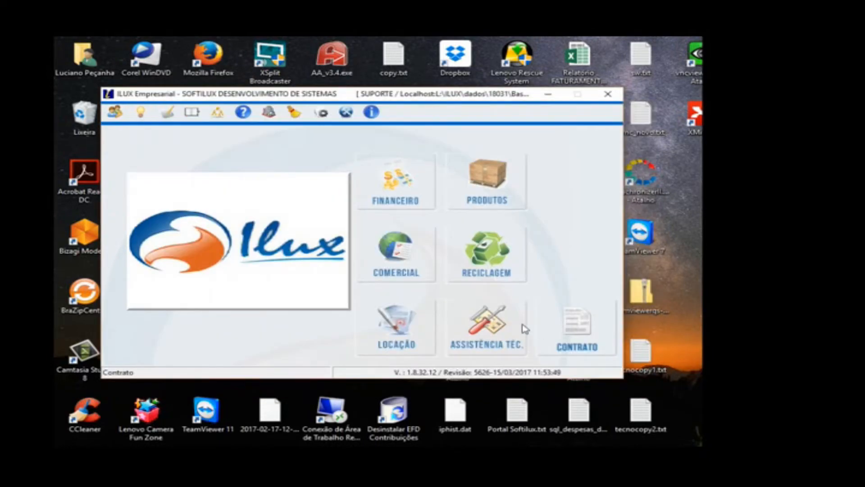
# Step: Reenter the Financeiro module and open the Receitas entries window, moving it so its fields fit on screen
pyautogui.click(414, 205)
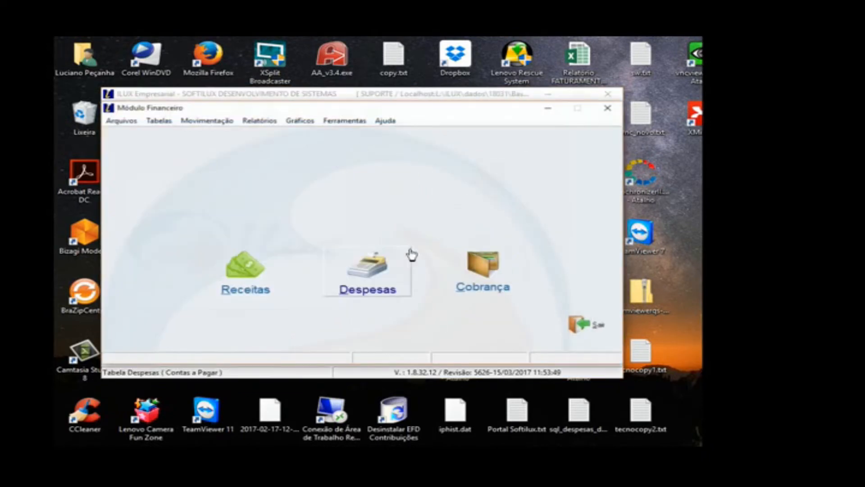
pyautogui.click(273, 280)
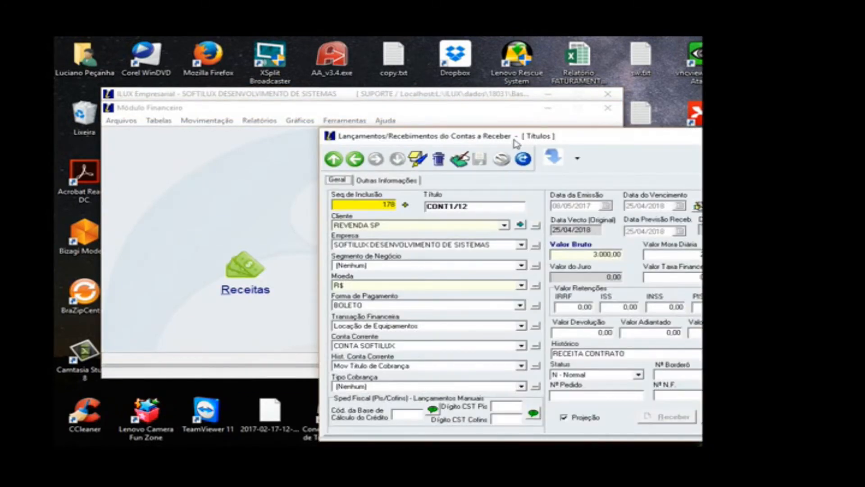
pyautogui.moveTo(514, 140); pyautogui.dragTo(386, 132)
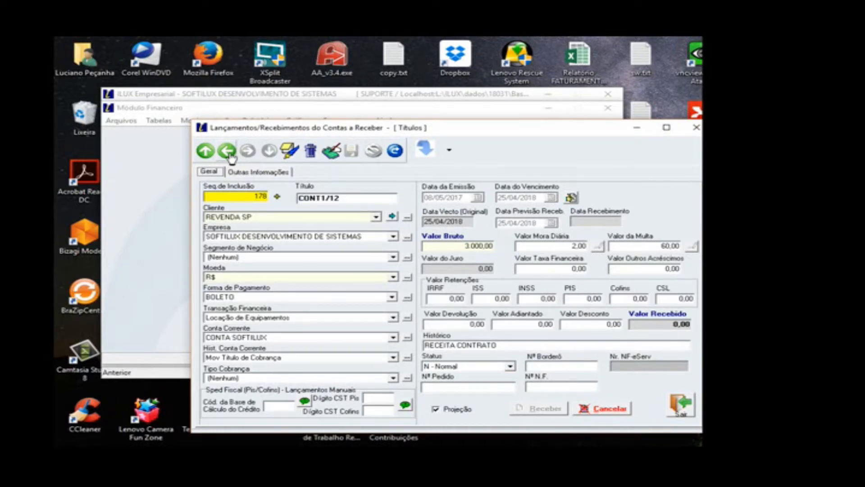
# Step: Open the Receitas report options for accounts receivable, review them and close the report window
pyautogui.click(449, 149)
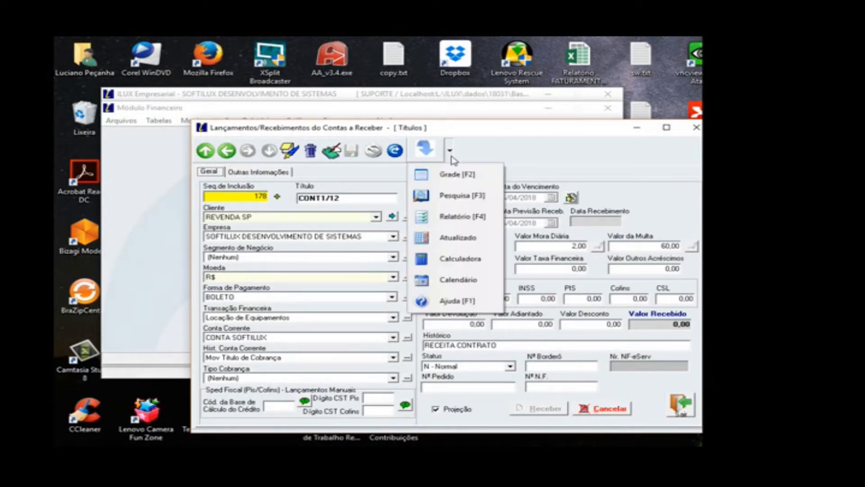
pyautogui.click(458, 218)
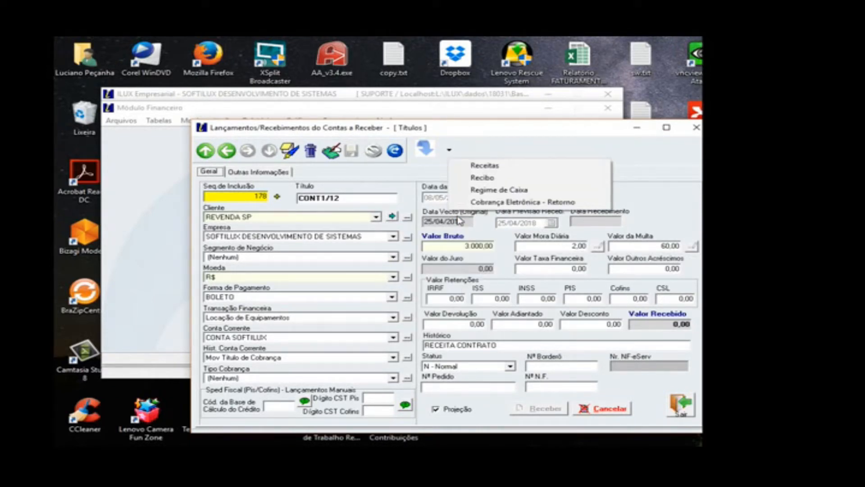
pyautogui.click(494, 168)
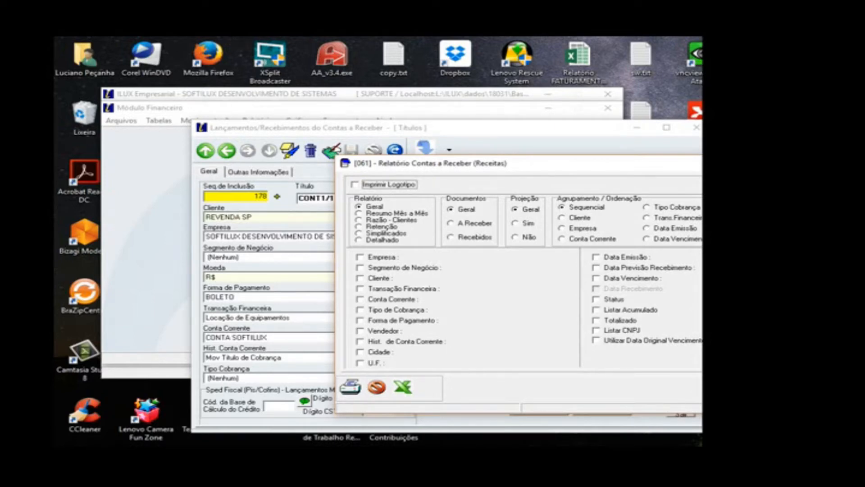
pyautogui.press('Escape')
# Step: Generate the Recibo for title CONT1/12, review its preview and close both the preview and the receipt window
pyautogui.click(450, 149)
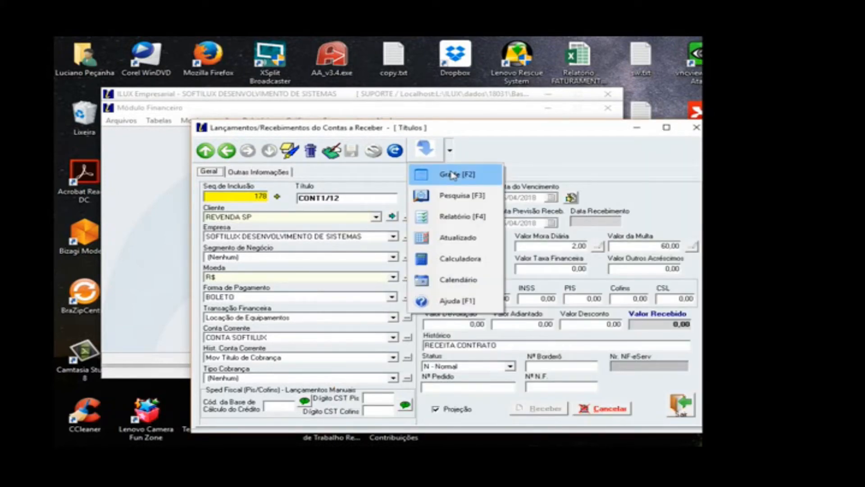
pyautogui.click(454, 216)
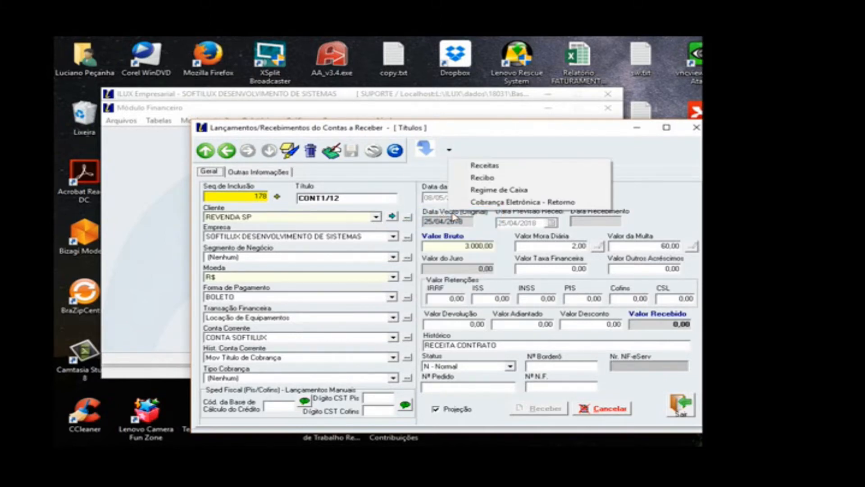
pyautogui.click(490, 184)
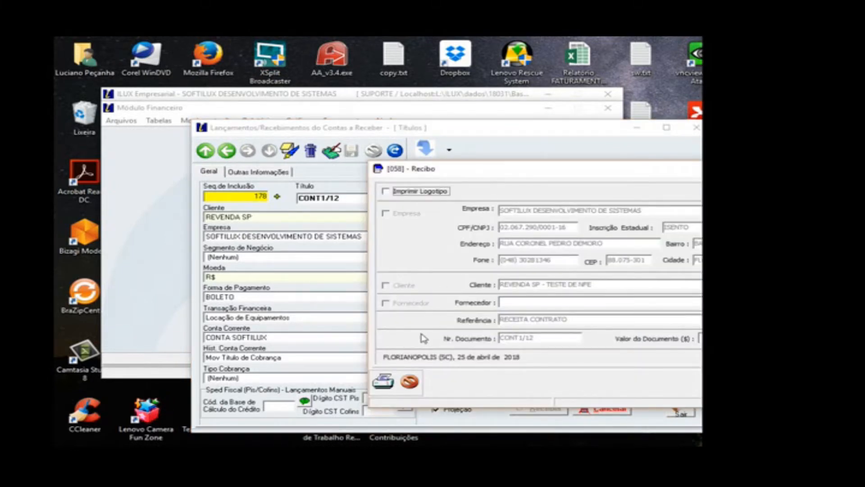
pyautogui.click(388, 376)
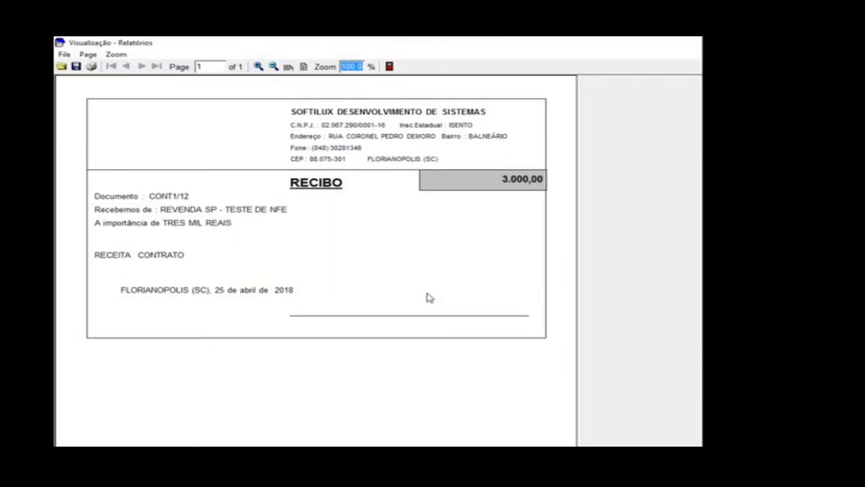
pyautogui.click(390, 69)
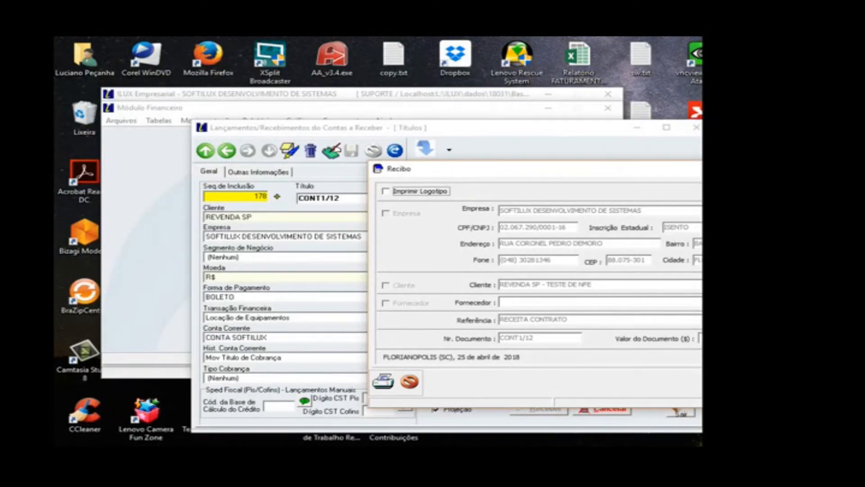
pyautogui.click(766, 382)
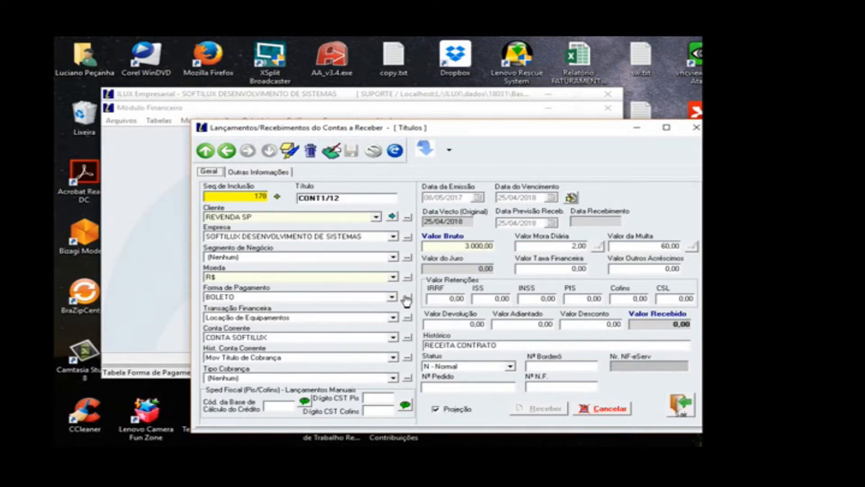
# Step: Refresh the receivables, open their grid and select document 1/1 of Receita 6
pyautogui.click(395, 150)
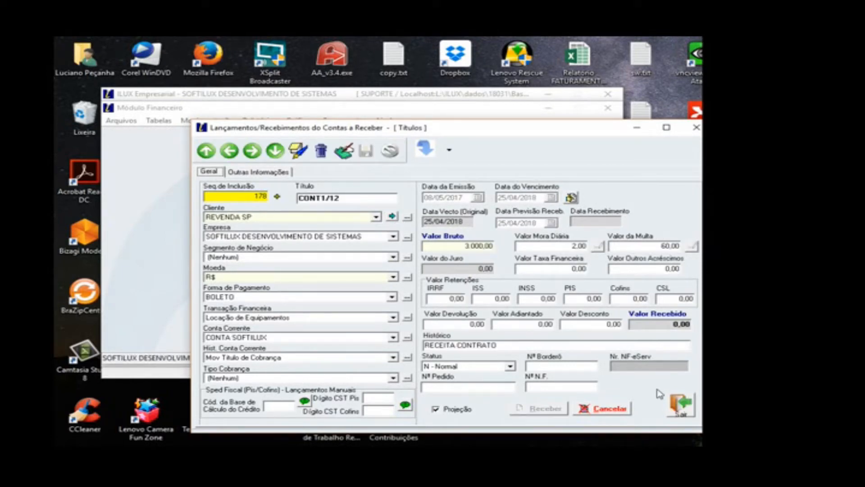
pyautogui.click(451, 155)
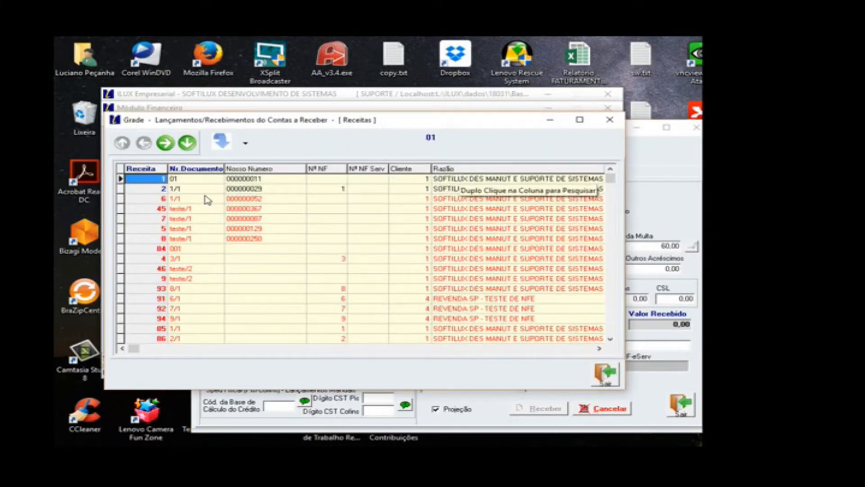
pyautogui.click(224, 199)
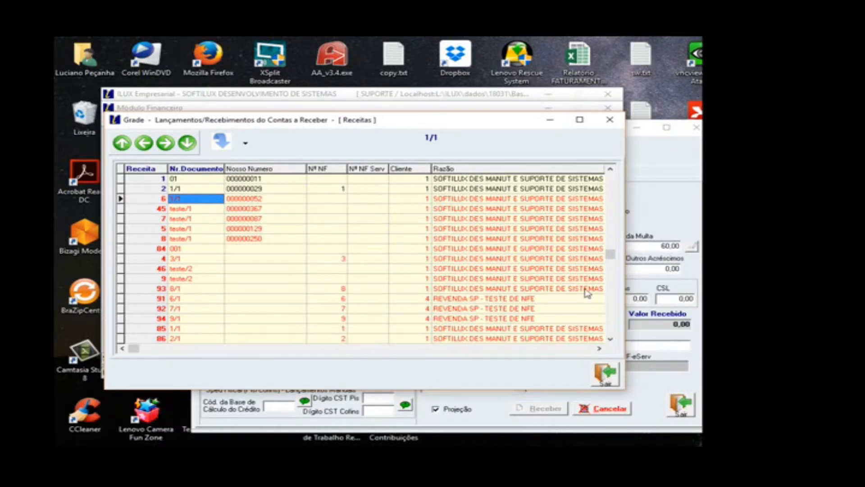
pyautogui.click(187, 200)
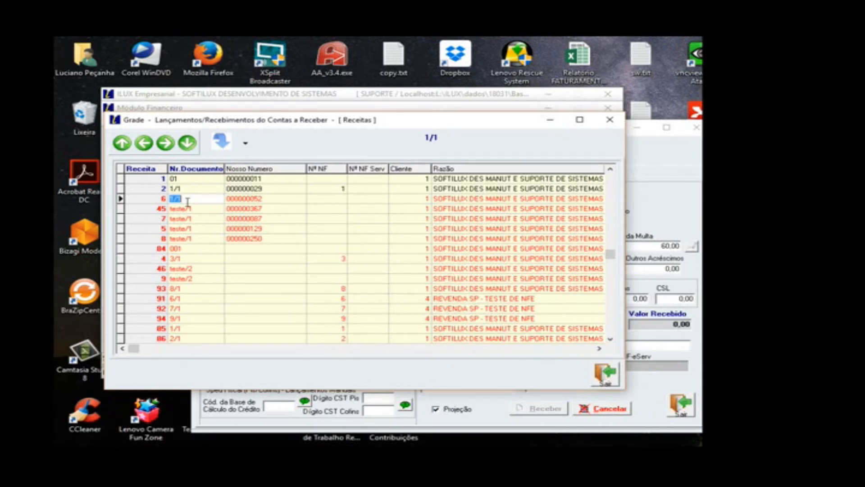
pyautogui.click(142, 201)
pyautogui.click(178, 201)
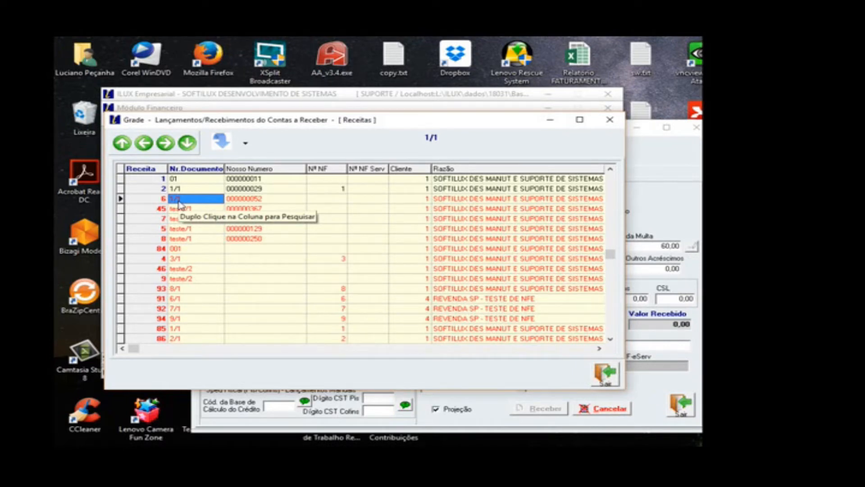
# Step: Open the receivables grid's selective search, review its options and close it
pyautogui.click(246, 143)
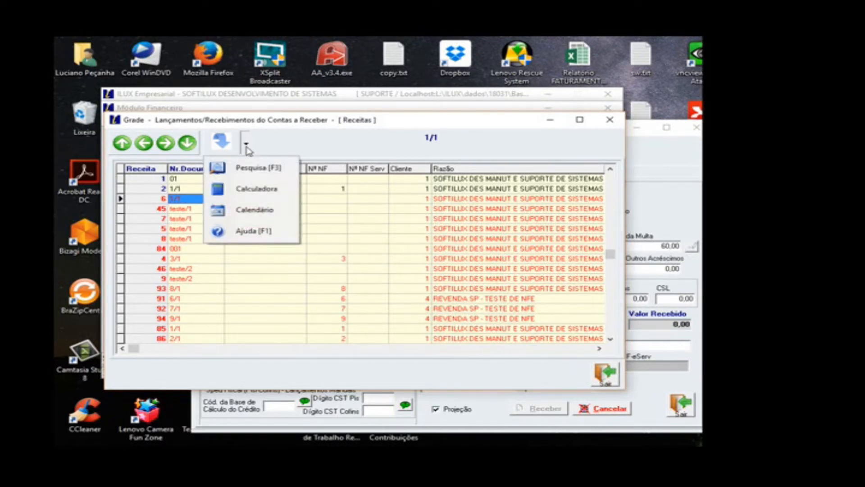
pyautogui.click(257, 169)
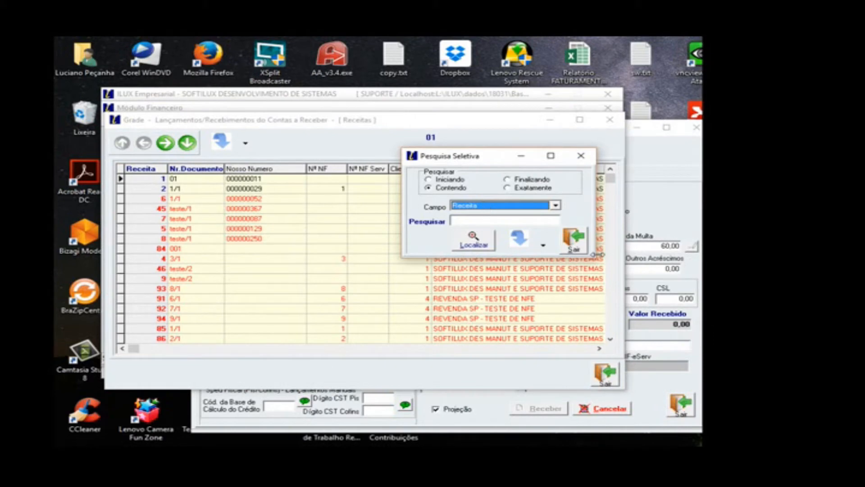
pyautogui.press('Escape')
# Step: Load title 1/1 of Receita 6 from the grid, put it in edit mode and open its receipt form
pyautogui.click(139, 199)
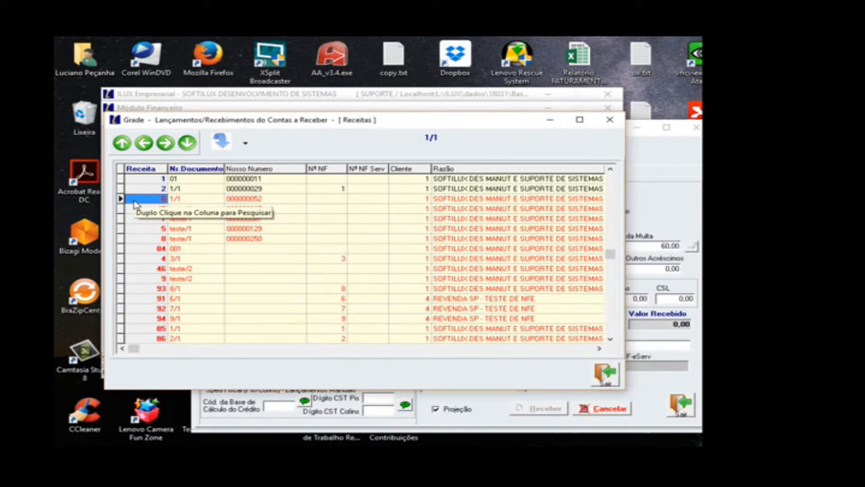
pyautogui.doubleClick(135, 200)
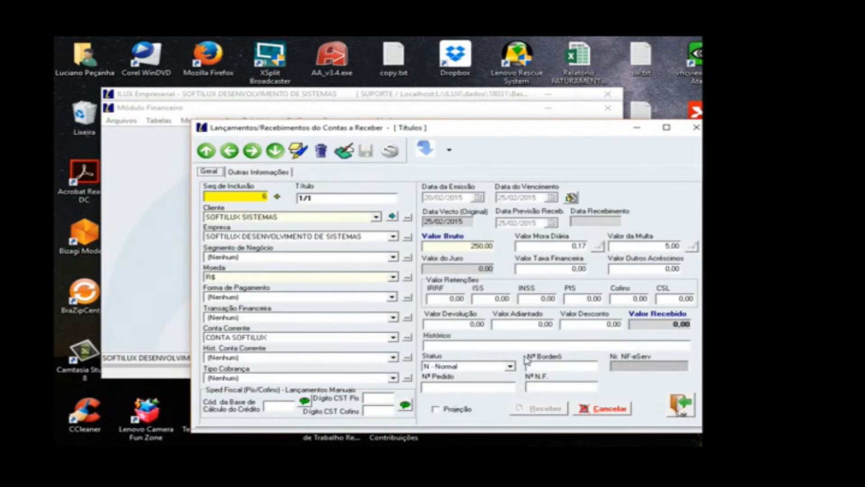
pyautogui.click(348, 163)
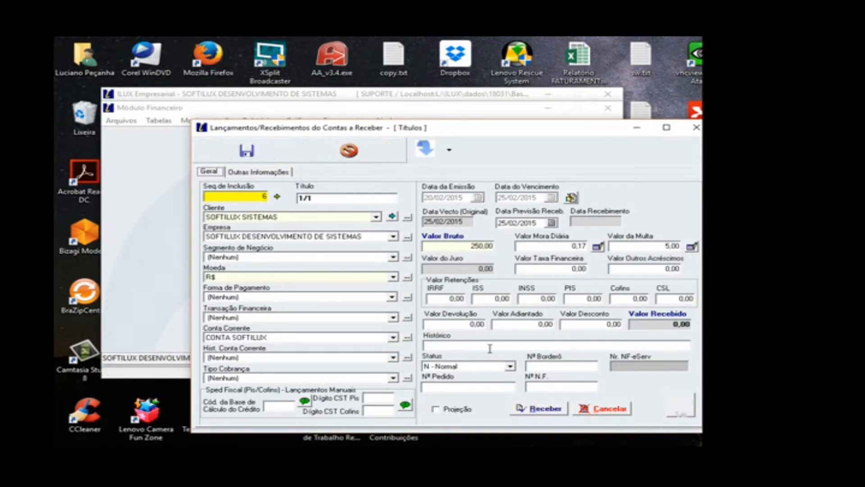
pyautogui.click(544, 408)
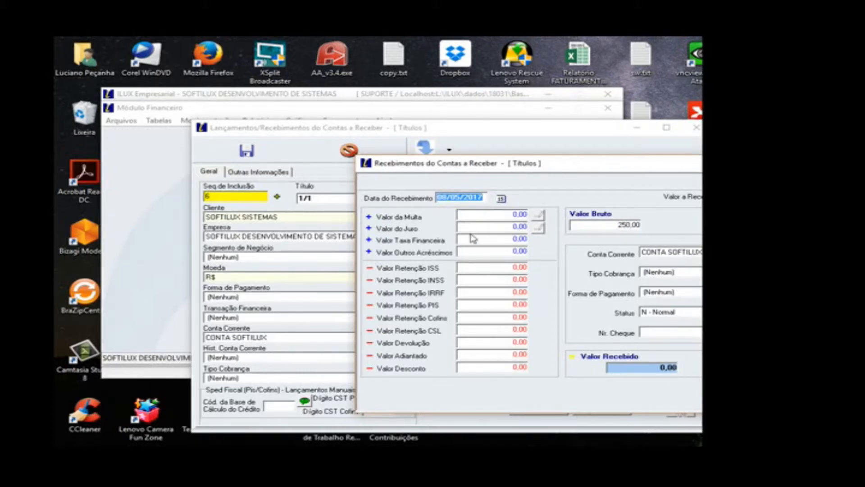
# Step: Accept 08/05/2017 as the receipt date and set the Valor do Juro to 50,00
pyautogui.press('Tab')
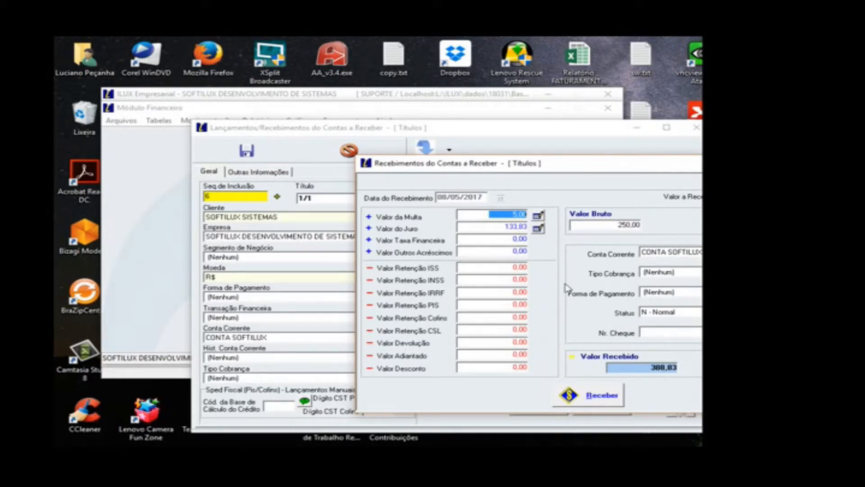
pyautogui.press('Tab')
pyautogui.click(502, 215)
pyautogui.click(494, 231)
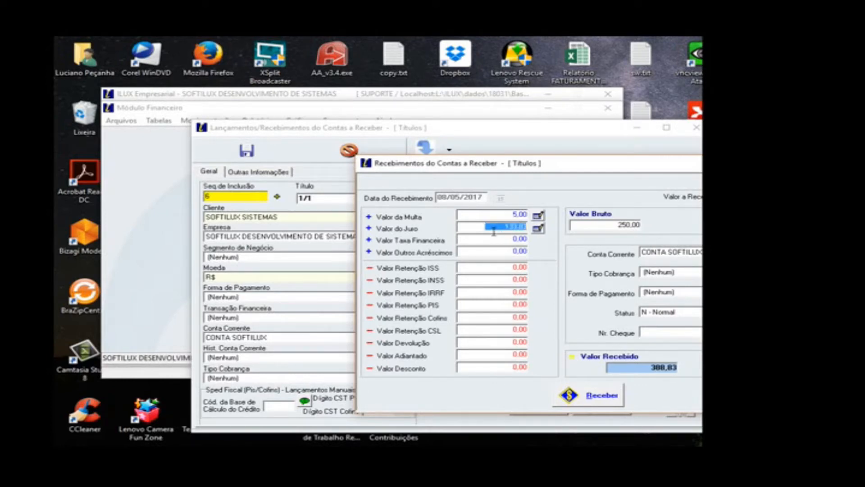
pyautogui.write('50')
pyautogui.press('Tab')
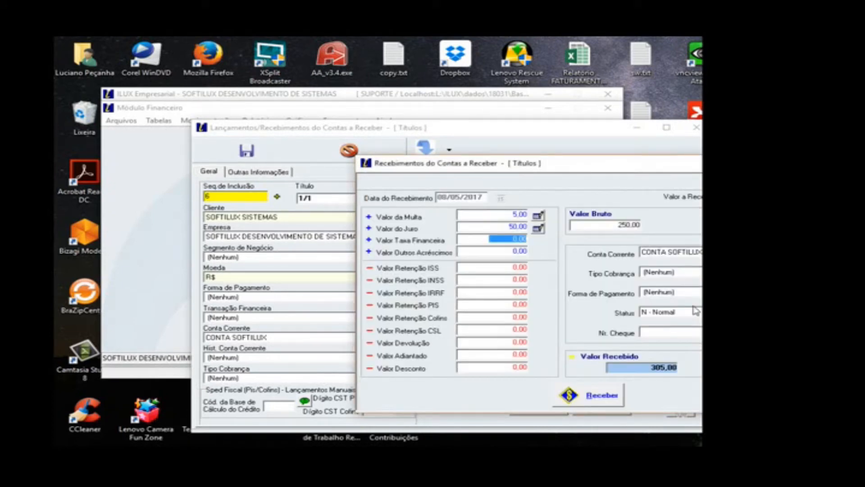
# Step: Set the Forma de Pagamento to BOLETO, register the title's receipt and close the receivables entries window
pyautogui.click(685, 252)
pyautogui.click(683, 252)
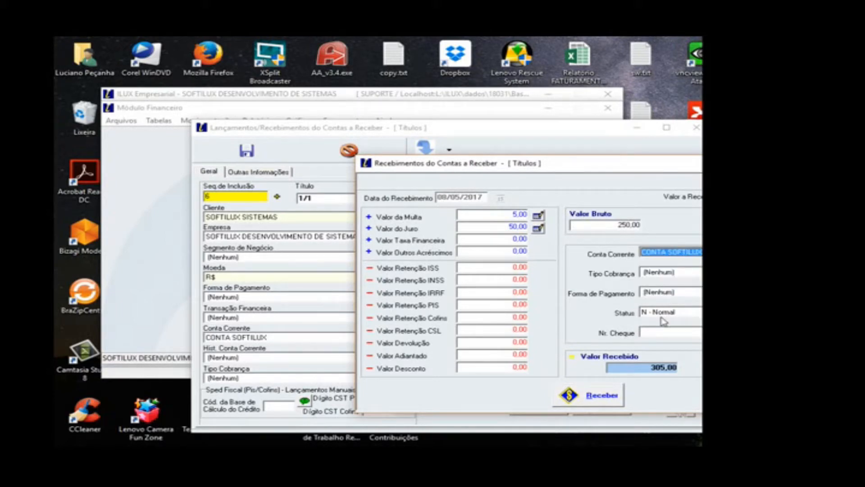
pyautogui.click(662, 294)
pyautogui.click(697, 309)
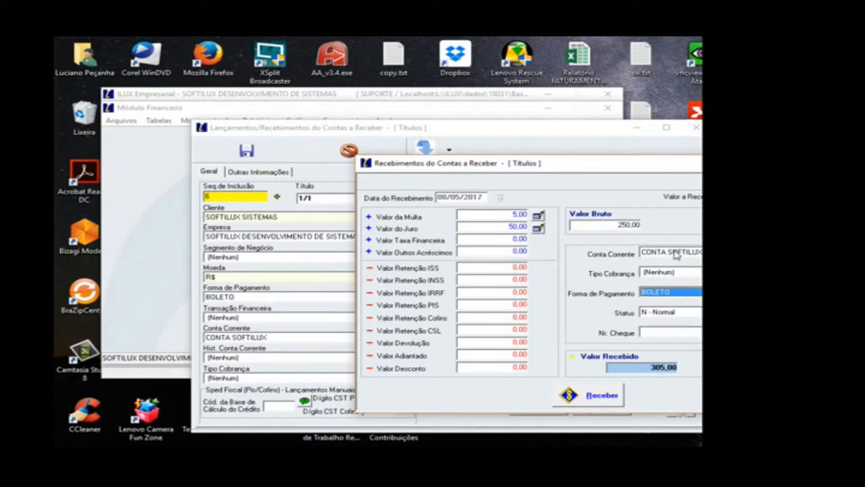
pyautogui.click(602, 396)
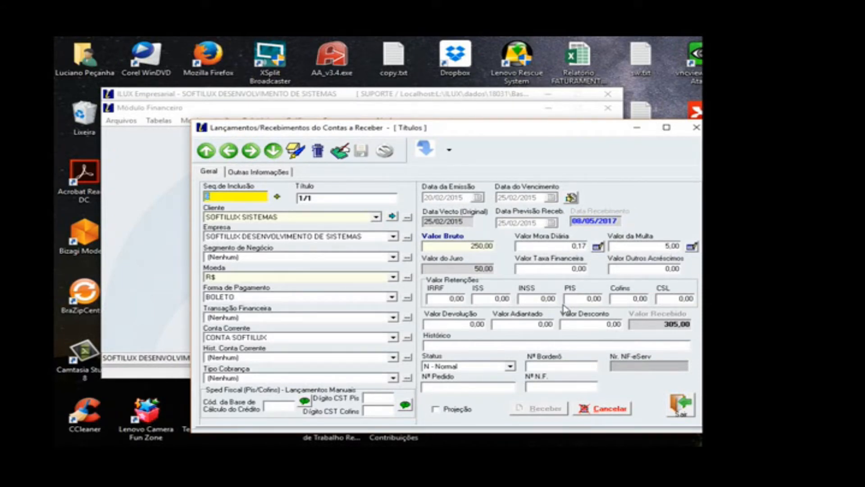
pyautogui.click(679, 406)
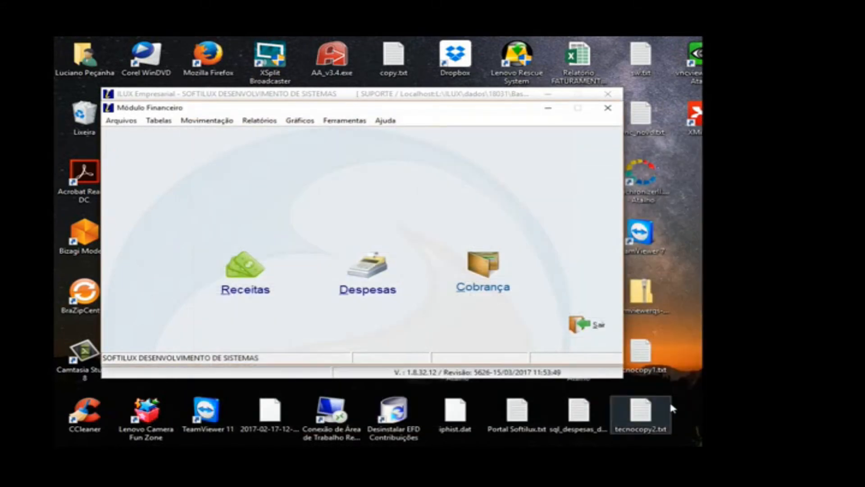
# Step: Open Cobrança Eletrônica for Receitas and set the Tipo de Carteira to COBRANÇA ITAU-109
pyautogui.click(224, 120)
pyautogui.moveTo(228, 145)
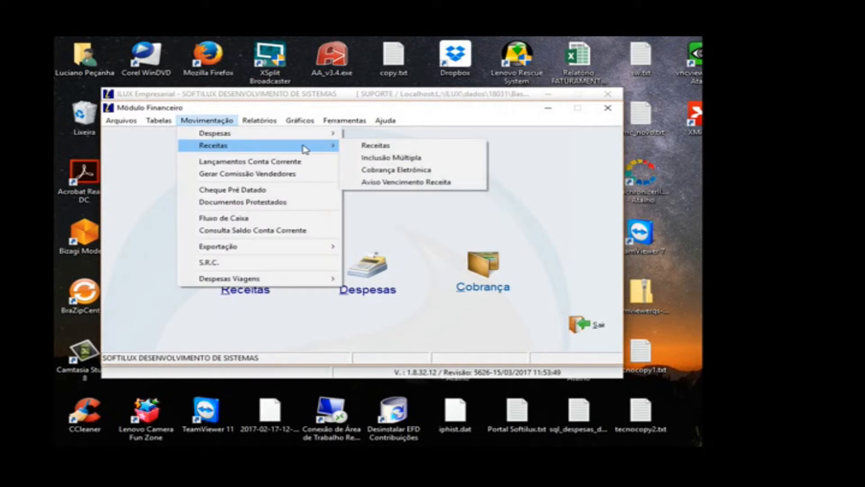
pyautogui.click(387, 173)
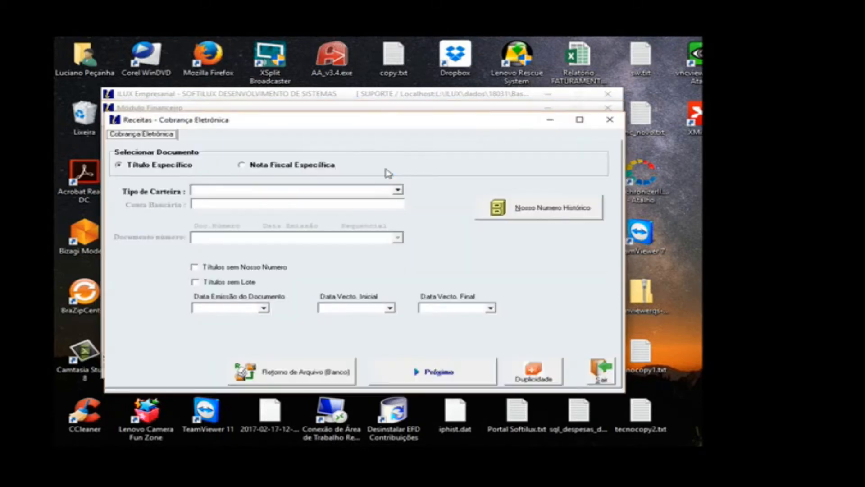
pyautogui.click(333, 189)
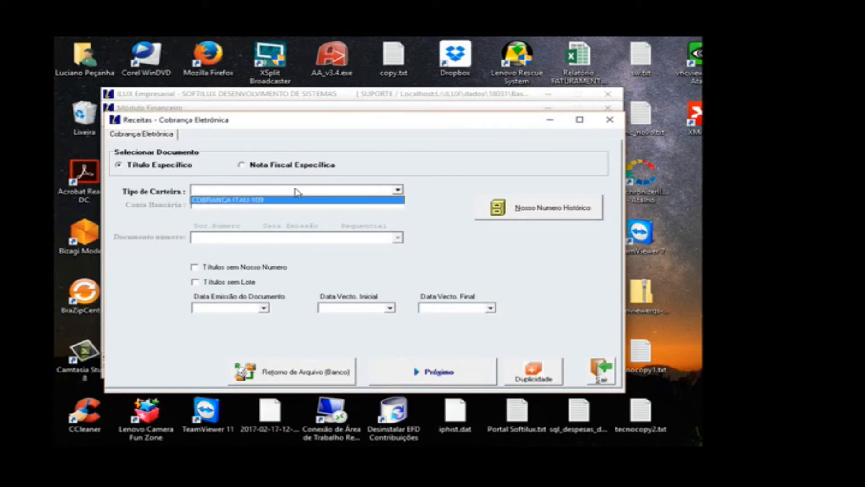
pyautogui.click(300, 200)
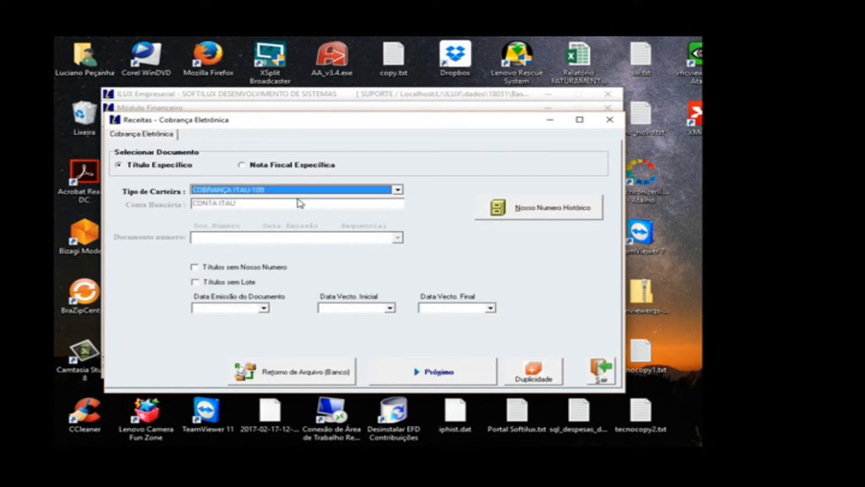
# Step: Start the bank return file processing for the COBRANÇA ITAU-109 portfolio
pyautogui.click(278, 374)
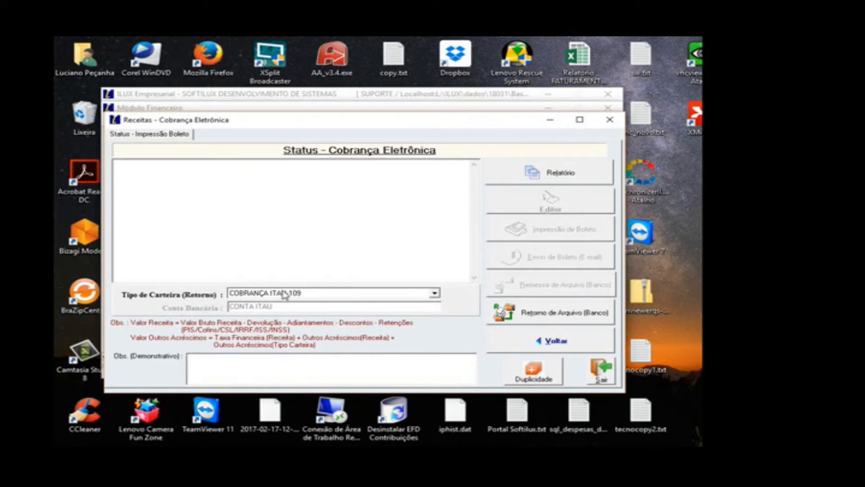
pyautogui.click(547, 317)
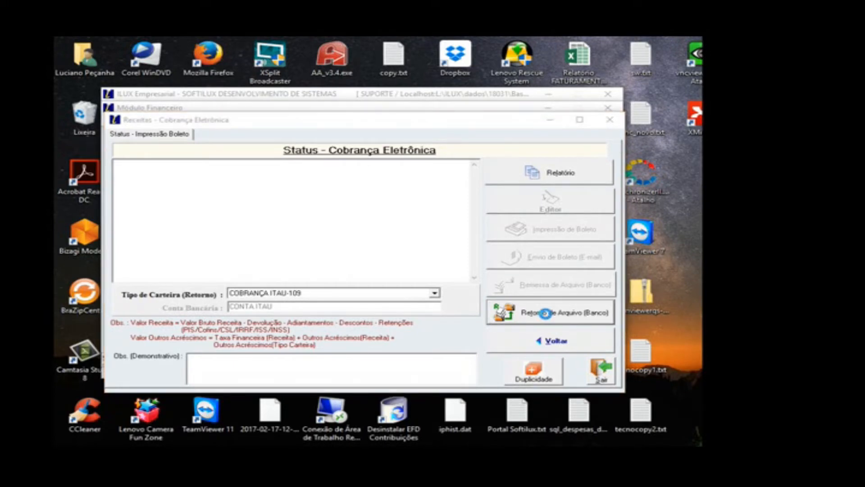
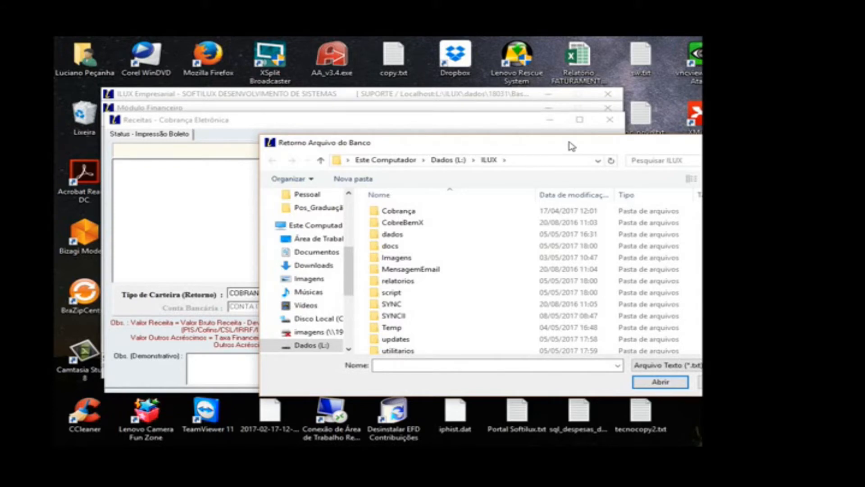
# Step: Process the bank return file CBR724660711201220320.txt from the retornos folder inside Cobrança
pyautogui.doubleClick(408, 212)
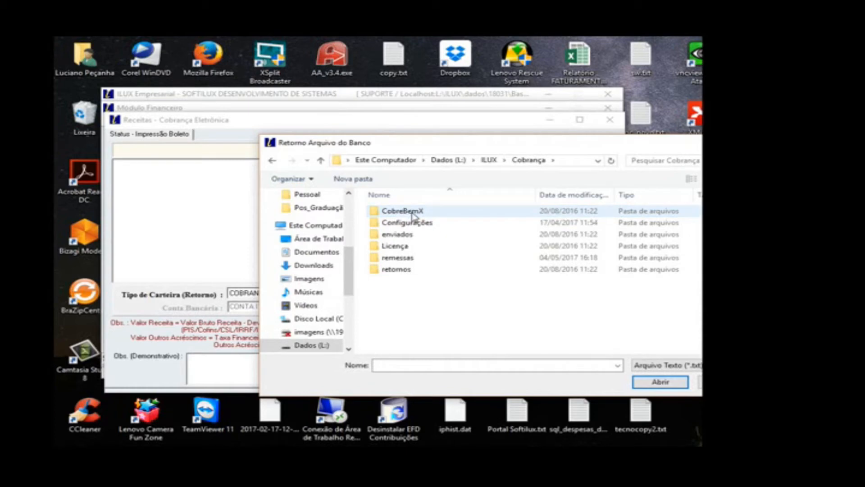
pyautogui.click(418, 272)
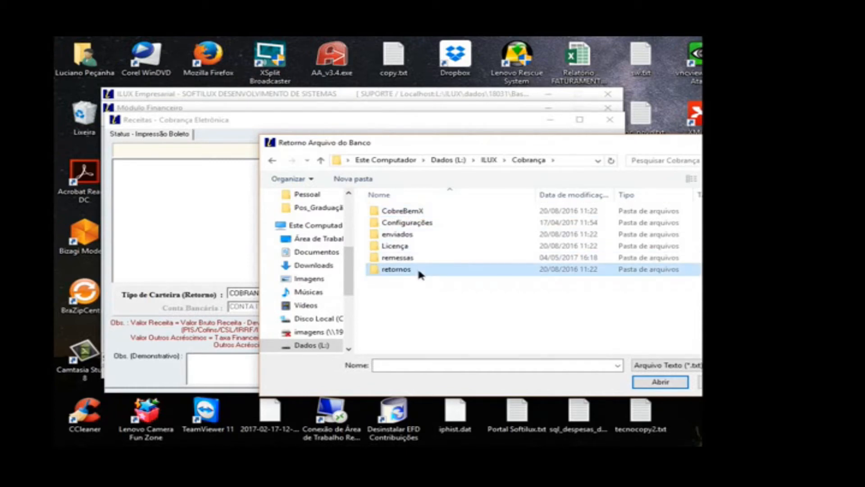
pyautogui.doubleClick(419, 271)
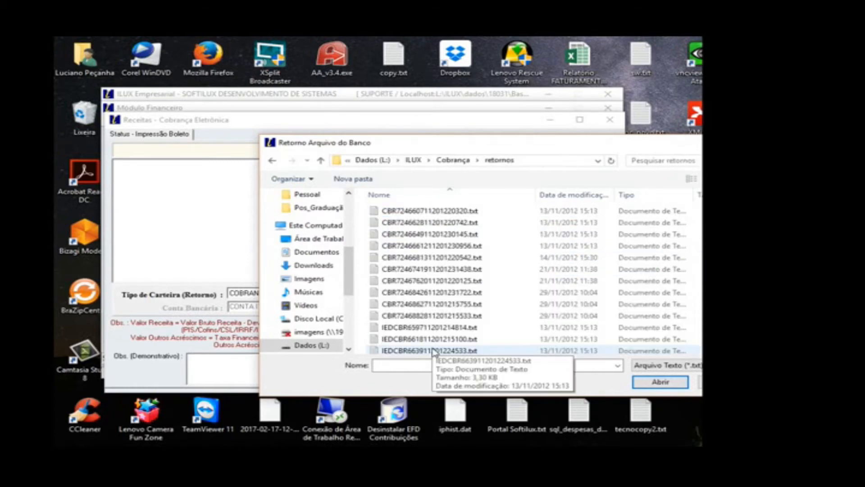
pyautogui.click(441, 216)
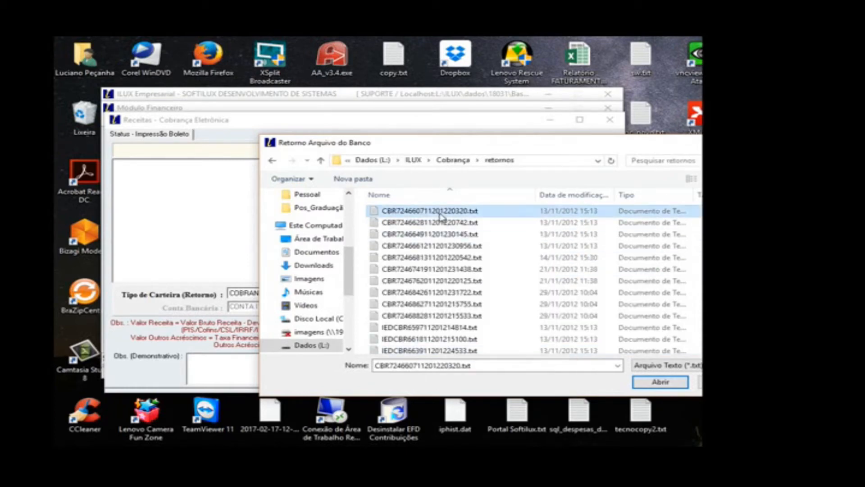
pyautogui.click(659, 382)
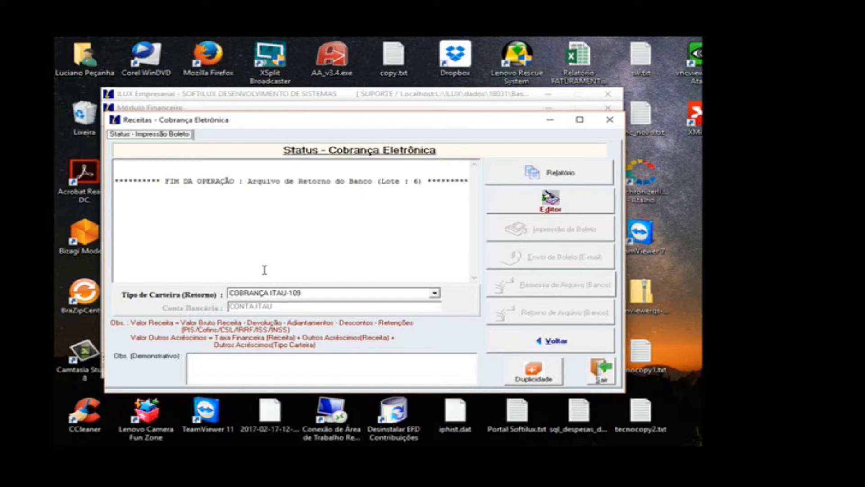
# Step: Preview the Geral report for the return file without filters, close it and leave Cobrança Eletrônica
pyautogui.click(536, 179)
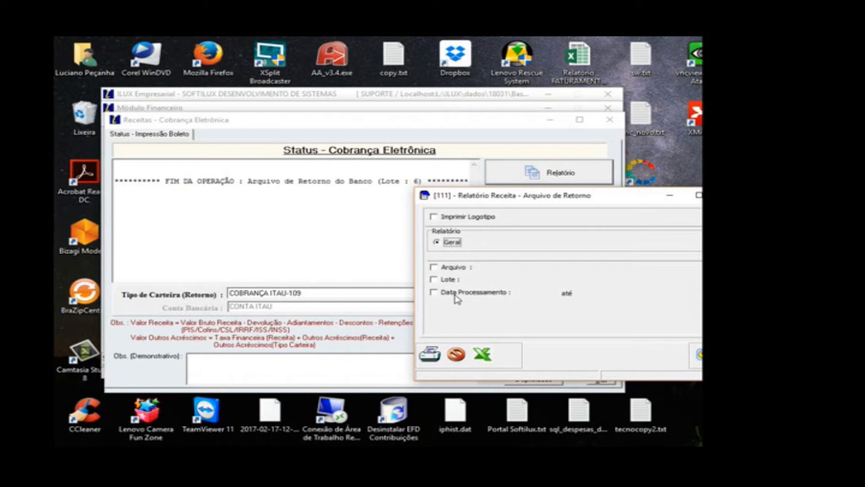
pyautogui.click(437, 356)
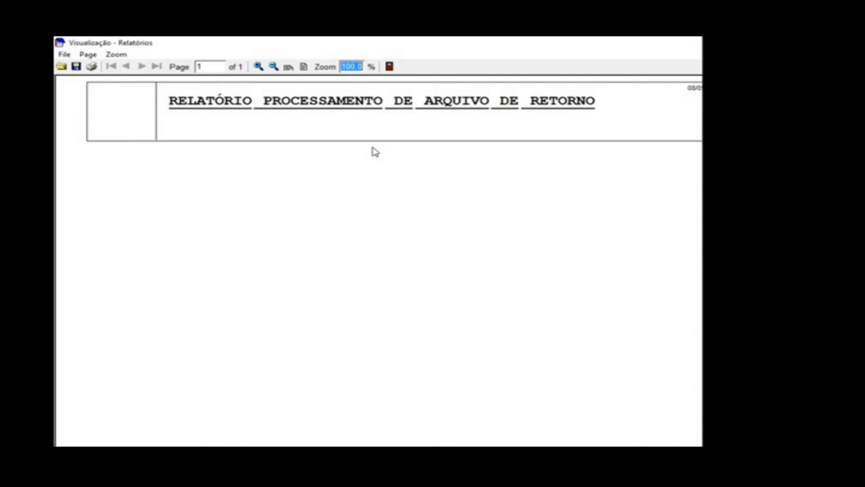
pyautogui.click(390, 66)
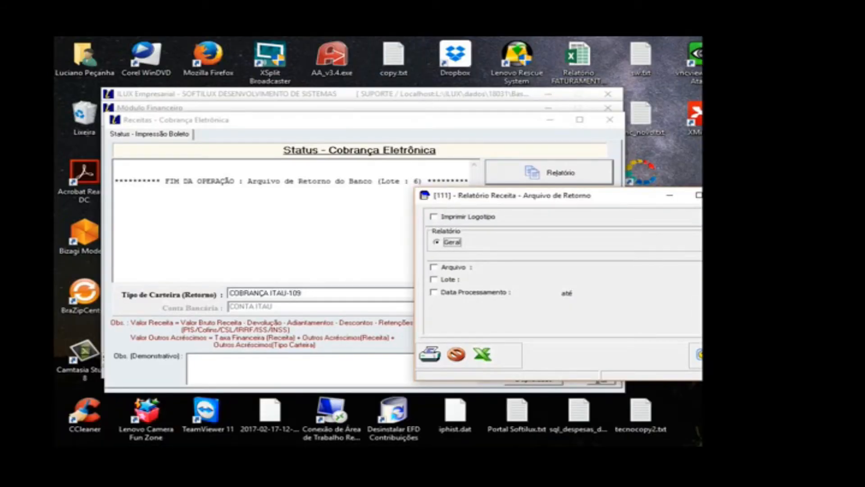
pyautogui.click(725, 355)
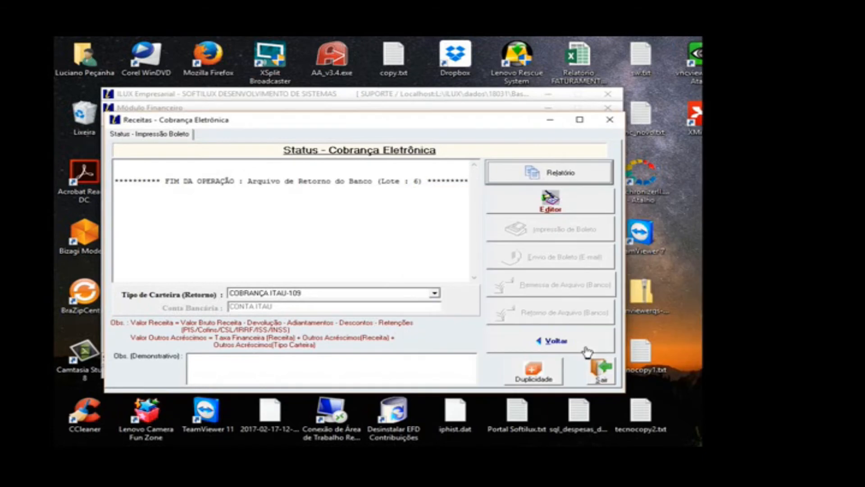
pyautogui.click(599, 379)
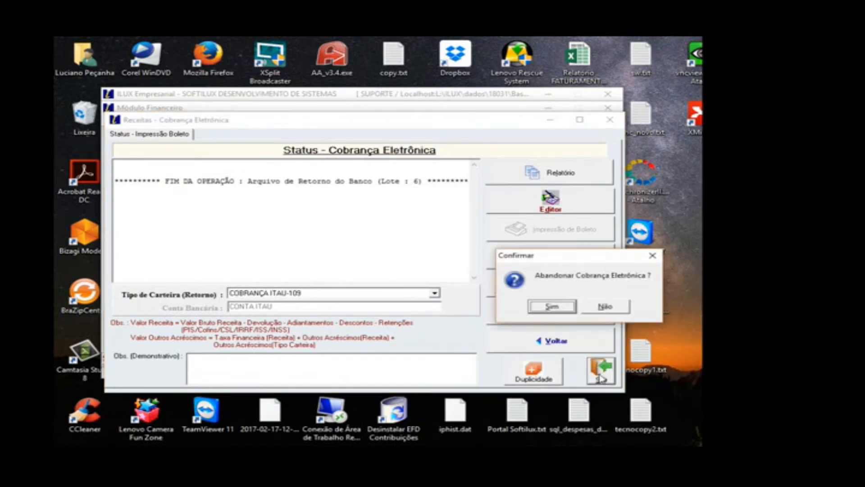
pyautogui.click(552, 307)
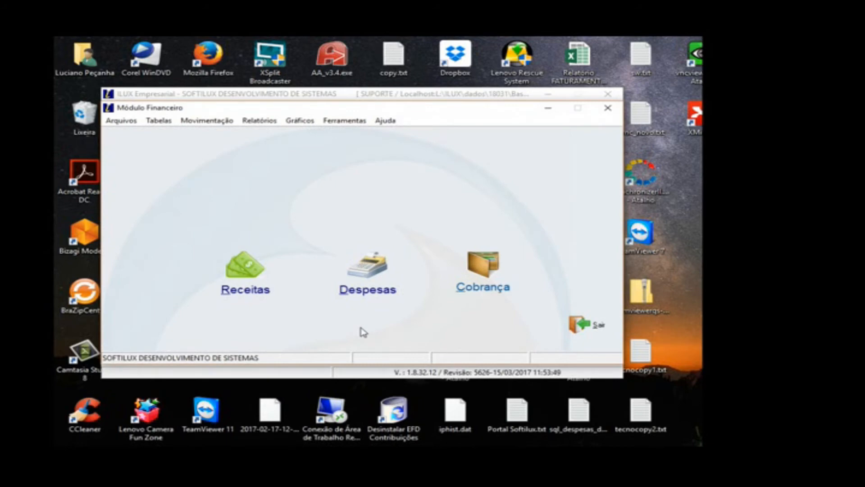
# Step: Open the receivables entries and check the Outras Informações of title CONT1/12 before returning to its general data
pyautogui.click(221, 121)
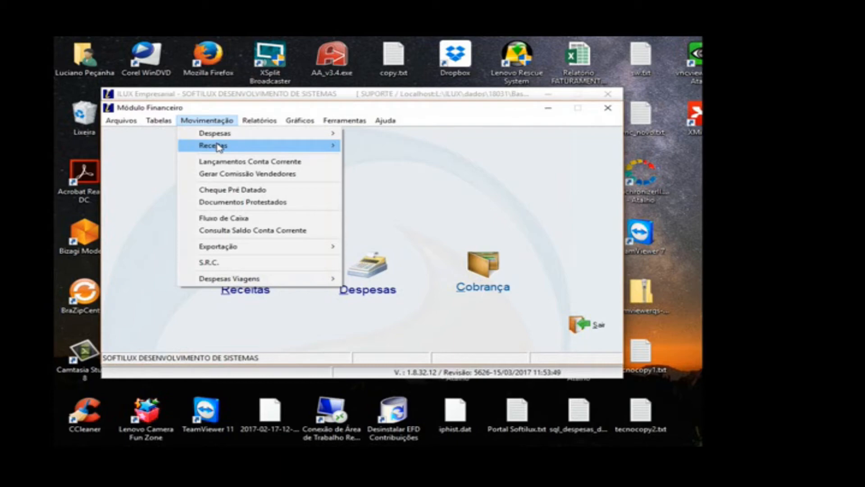
pyautogui.moveTo(222, 147)
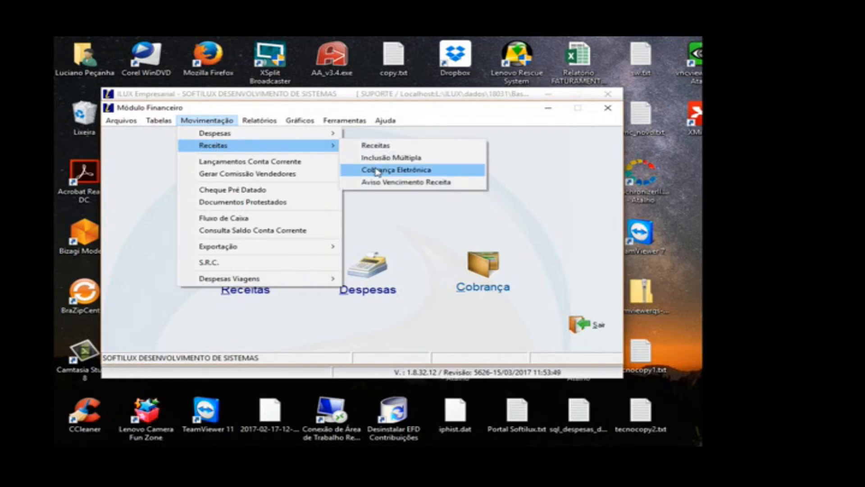
pyautogui.click(264, 255)
pyautogui.click(264, 255)
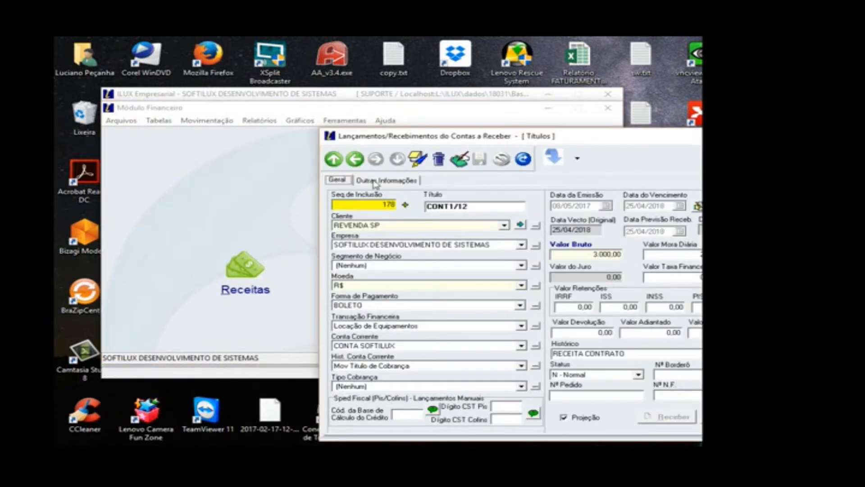
pyautogui.click(373, 183)
pyautogui.moveTo(517, 129); pyautogui.dragTo(266, 110)
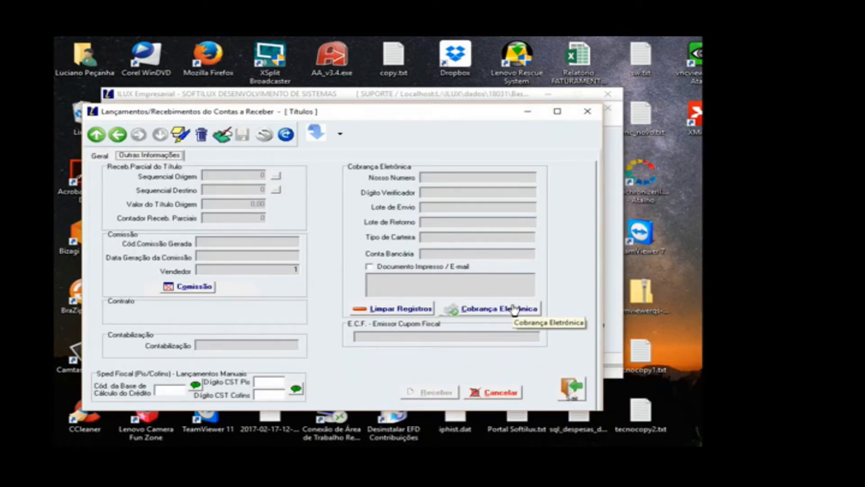
pyautogui.click(107, 158)
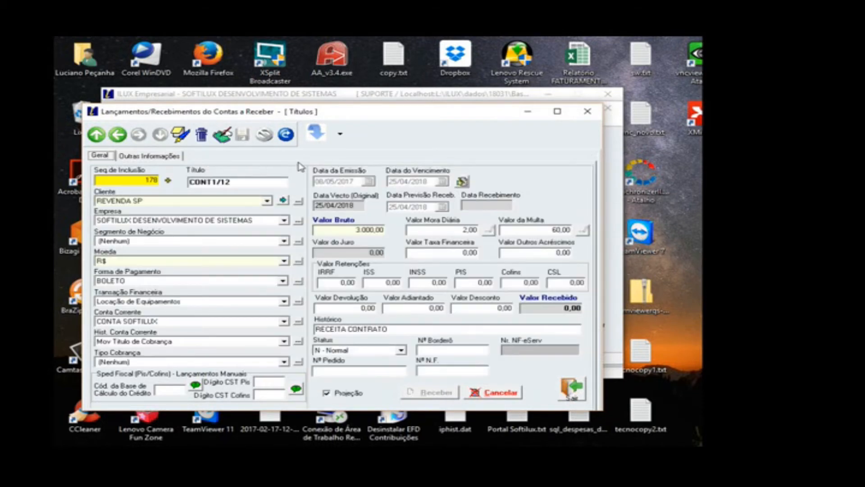
# Step: Open the Cobrança Eletrônica - Retorno report options, review the title's Outras Informações and close the receivables entries
pyautogui.click(341, 135)
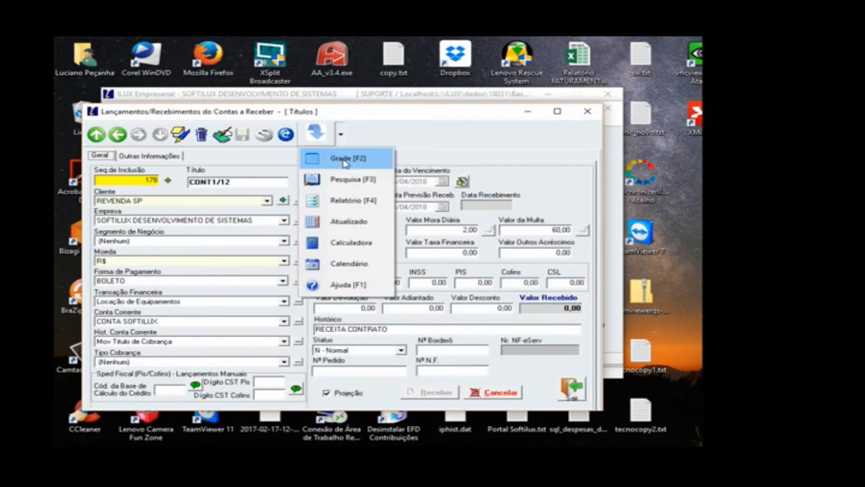
pyautogui.click(349, 201)
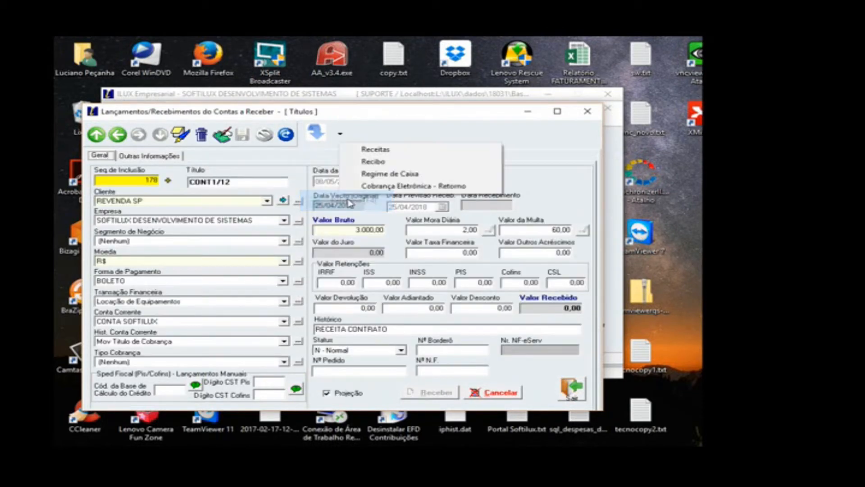
pyautogui.click(377, 187)
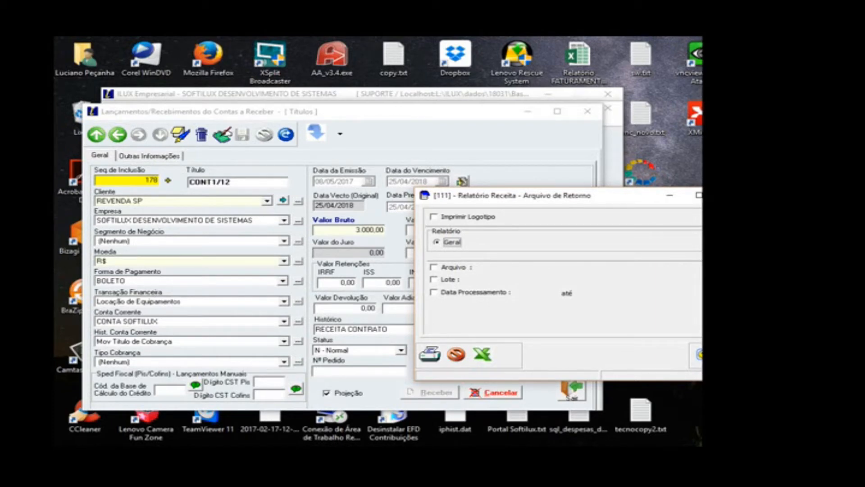
pyautogui.click(174, 156)
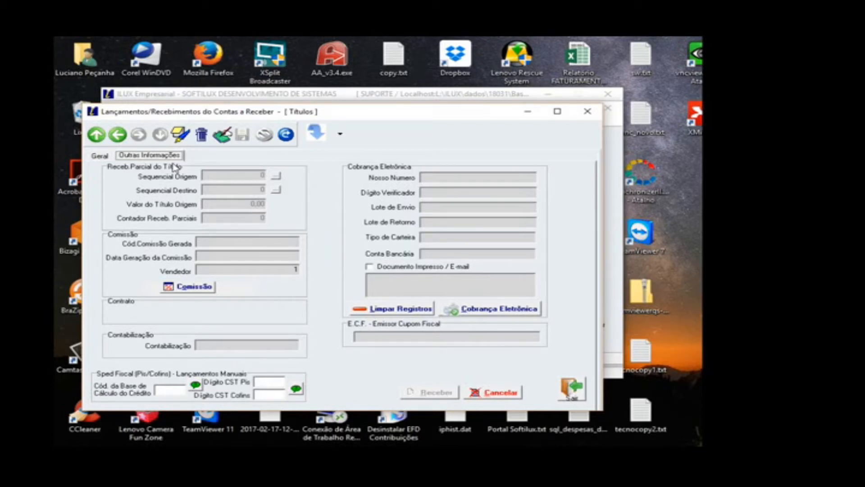
pyautogui.click(569, 390)
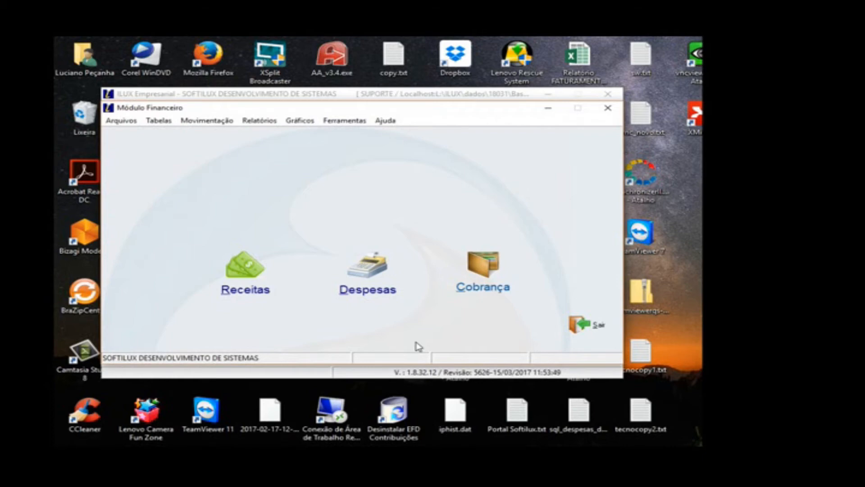
# Step: Start a new expense for FORNECEDOR GERAL and company SOFTILUX DESENVOLVIMENTO DE SISTEMAS, with Segmento de Negócio and Centro de Custo set to (Nenhum)
pyautogui.moveTo(524, 157); pyautogui.dragTo(352, 120)
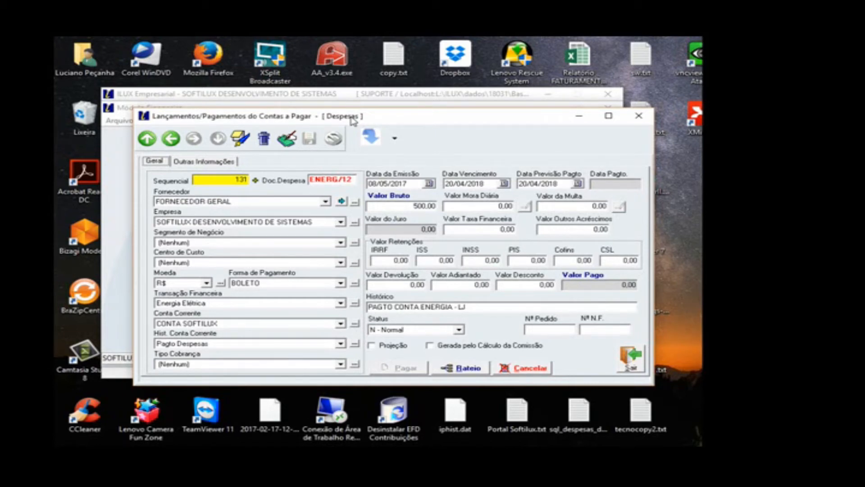
pyautogui.click(240, 138)
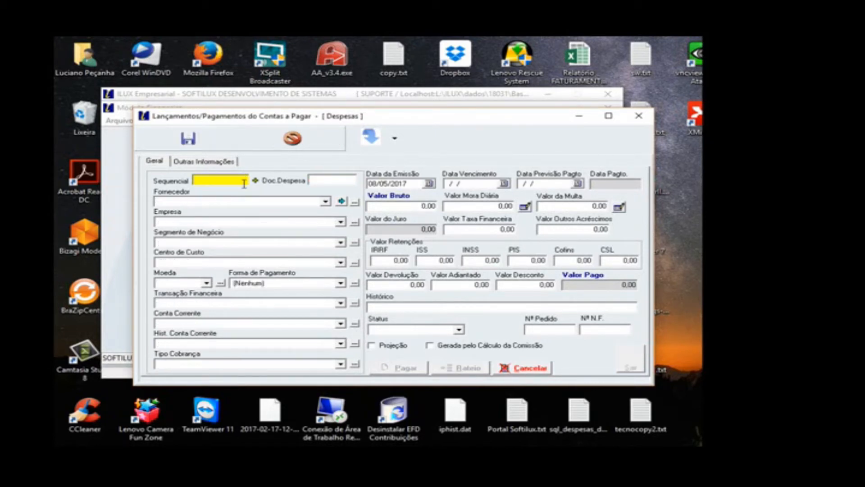
pyautogui.click(243, 201)
pyautogui.click(246, 218)
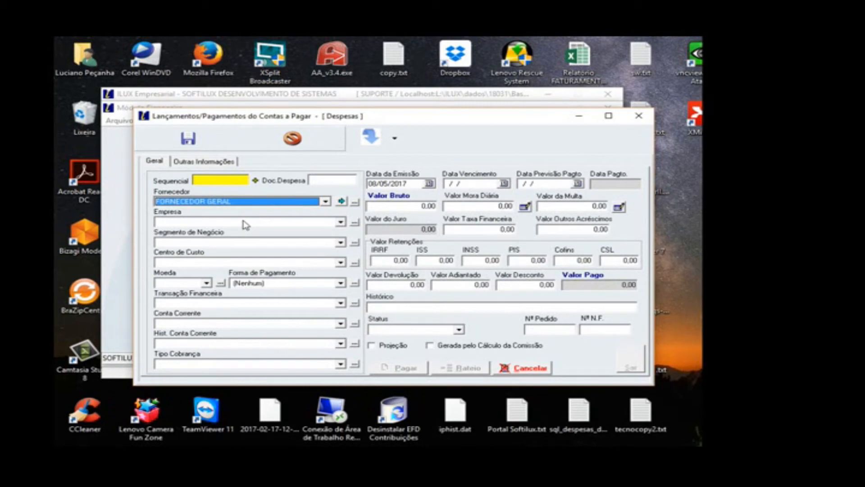
pyautogui.click(243, 221)
pyautogui.click(241, 232)
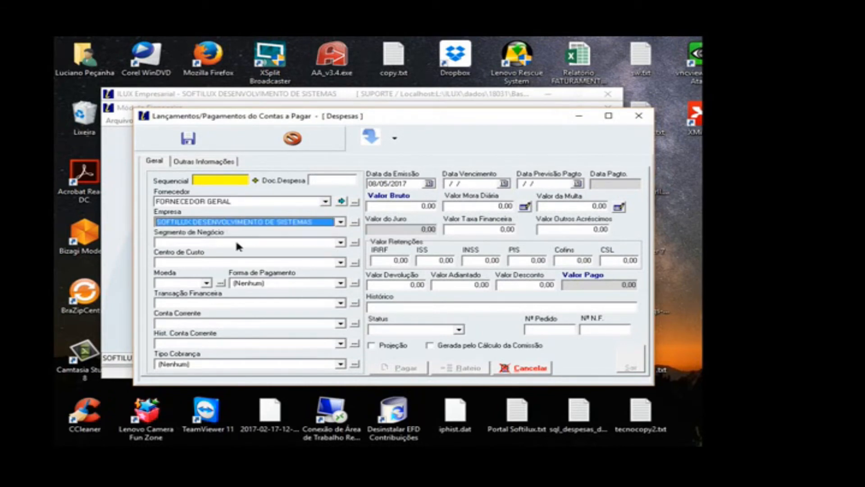
pyautogui.click(236, 249)
pyautogui.click(235, 261)
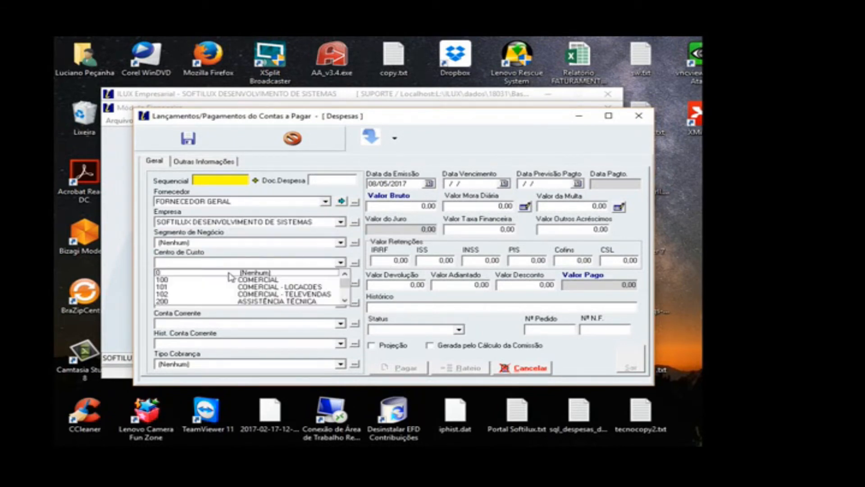
pyautogui.click(230, 273)
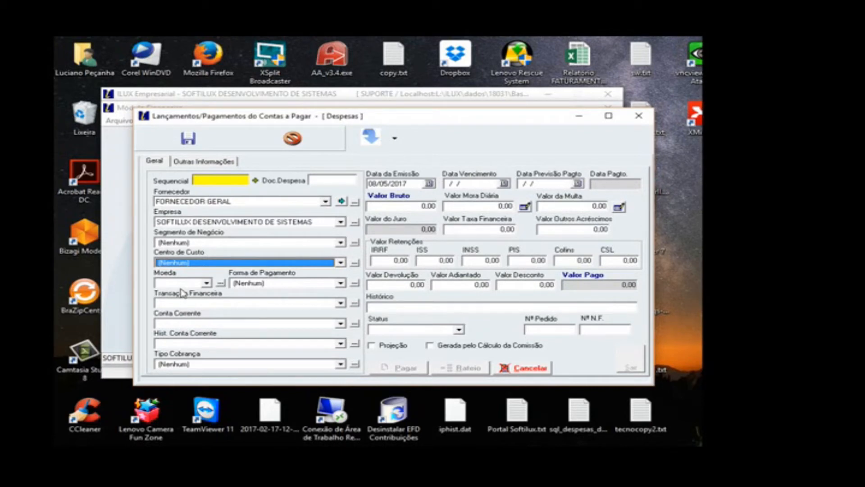
# Step: Set the expense's Moeda to R$, Forma de Pagamento to DINHEIRO and Transação Financeira to Tarifas Bancárias
pyautogui.click(206, 283)
pyautogui.click(210, 293)
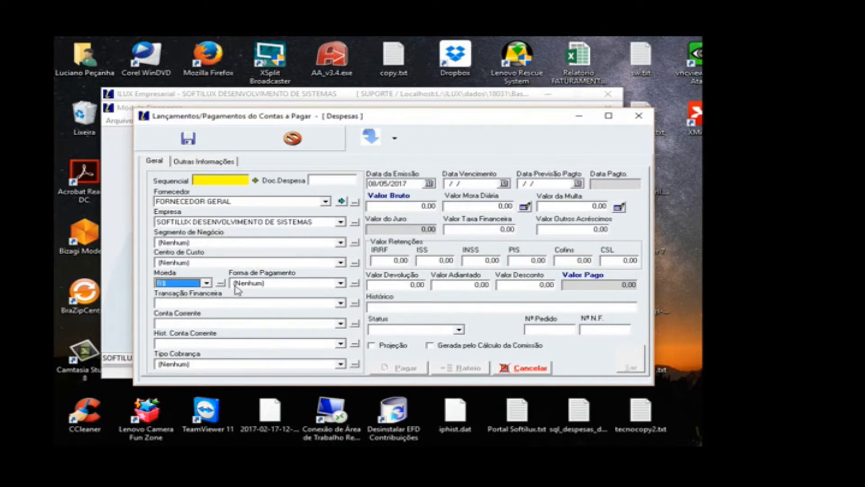
pyautogui.click(239, 283)
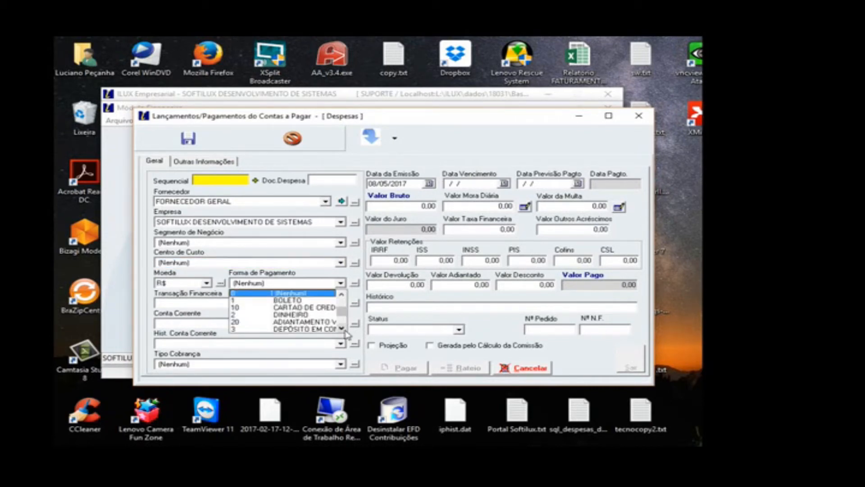
pyautogui.click(303, 314)
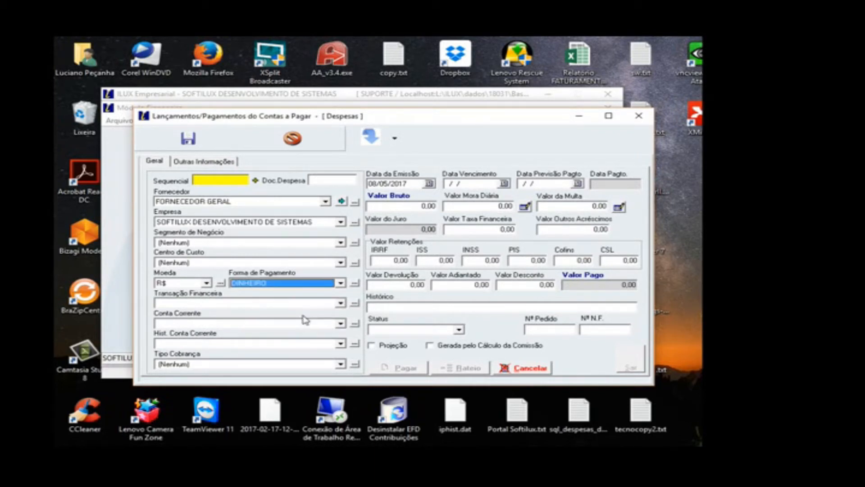
pyautogui.click(277, 306)
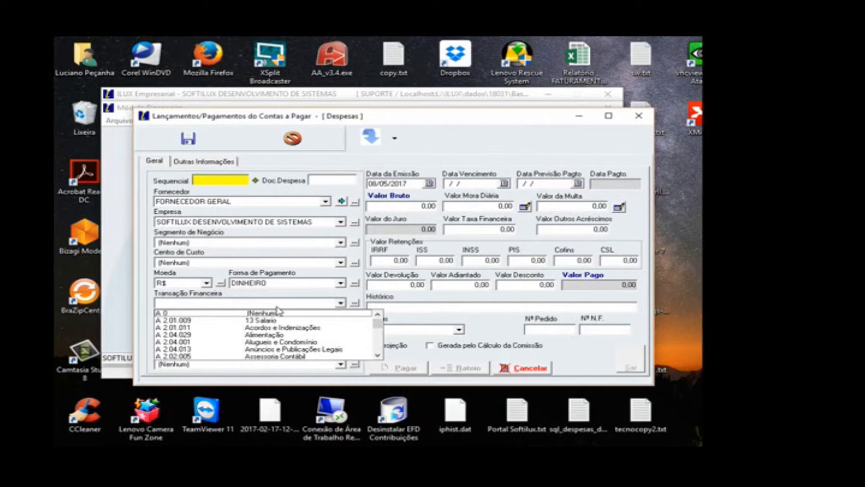
pyautogui.write('ta')
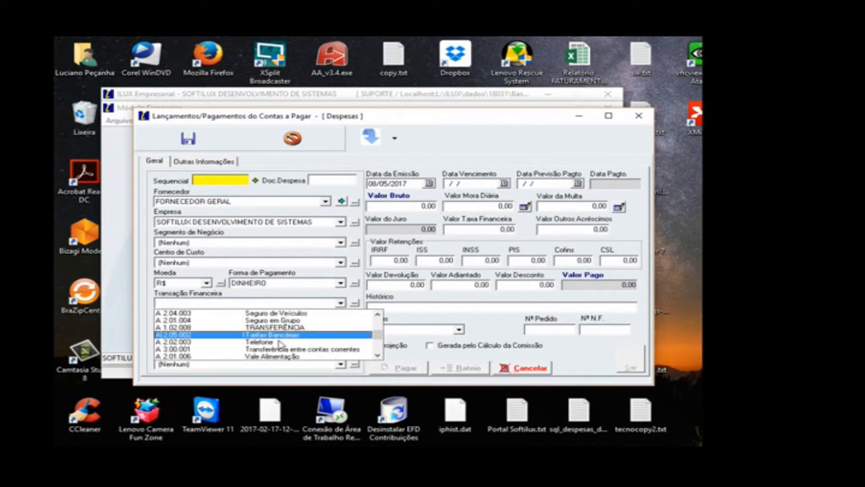
pyautogui.press('Return')
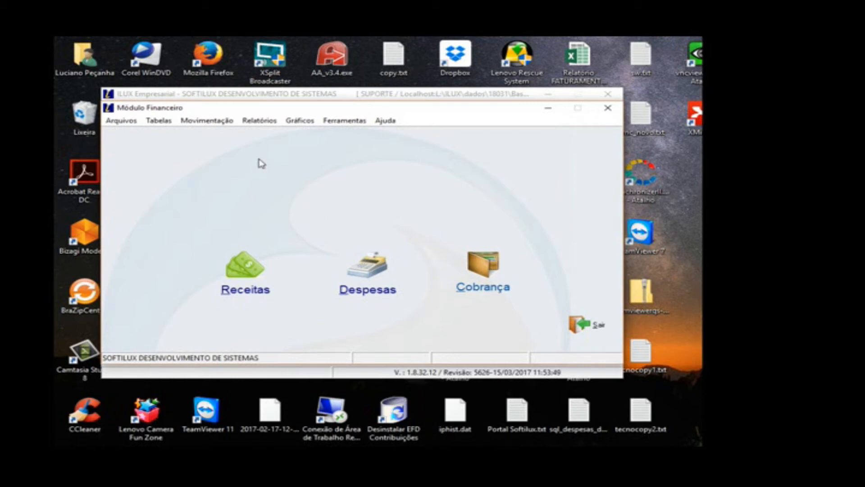
# Step: Open the Lançamentos Conta Corrente window from the financial module
pyautogui.click(228, 126)
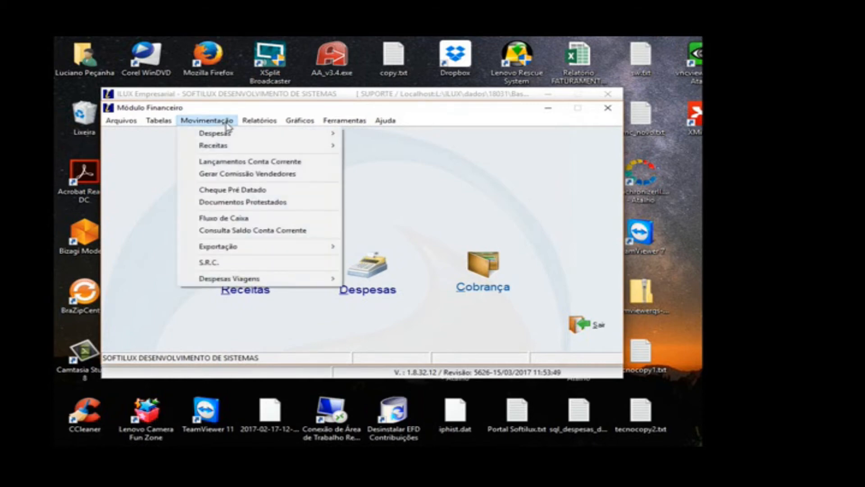
pyautogui.click(224, 163)
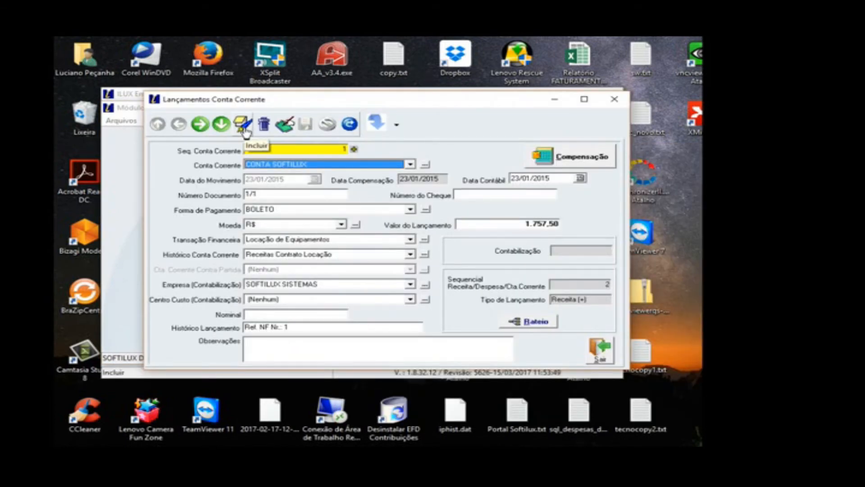
# Step: Start a new current account entry for CONTA SOFTILUX dated 08/05/2017 with document number TRANSF
pyautogui.click(243, 131)
pyautogui.click(305, 166)
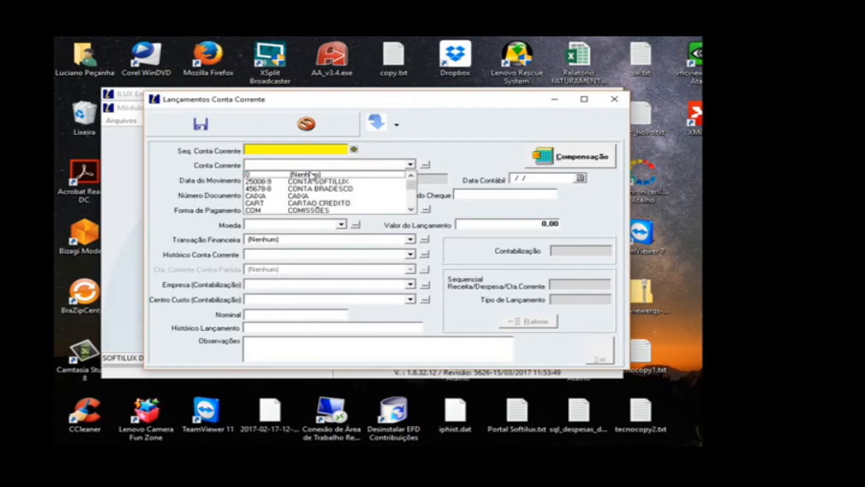
pyautogui.click(294, 182)
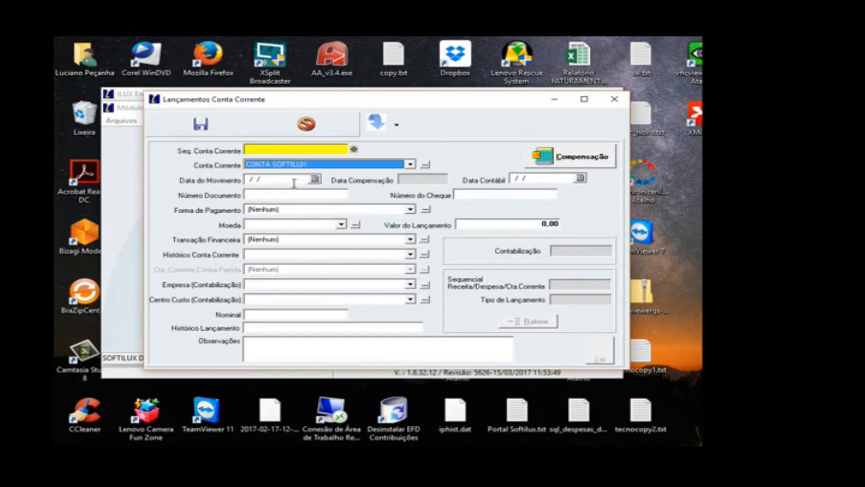
pyautogui.press('Tab')
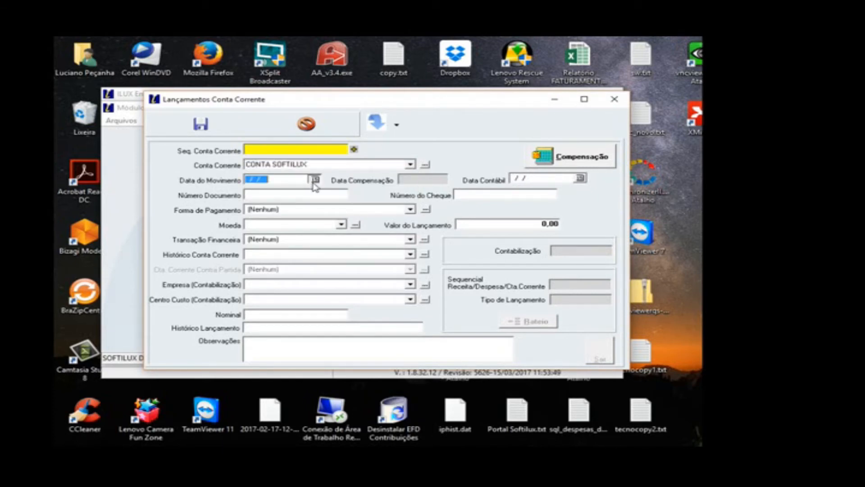
pyautogui.press('Tab')
pyautogui.write('TRANSF')
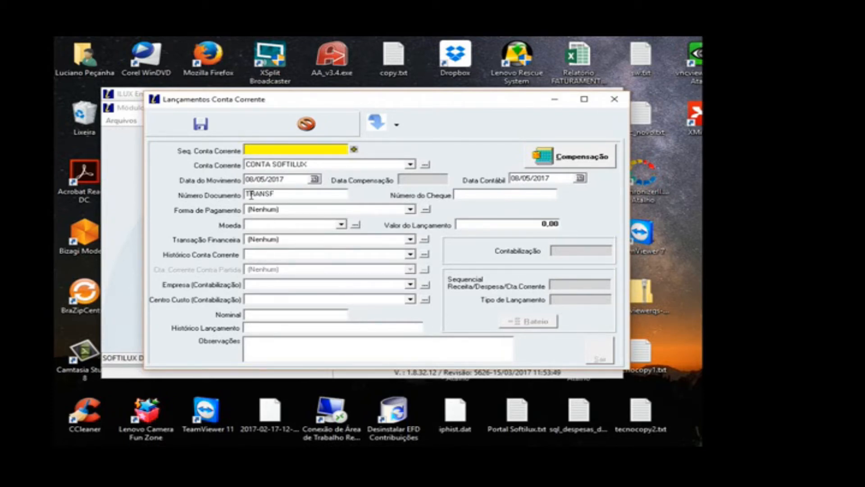
# Step: Set the entry's Forma de Pagamento to DINHEIRO and its Moeda to R$
pyautogui.click(274, 210)
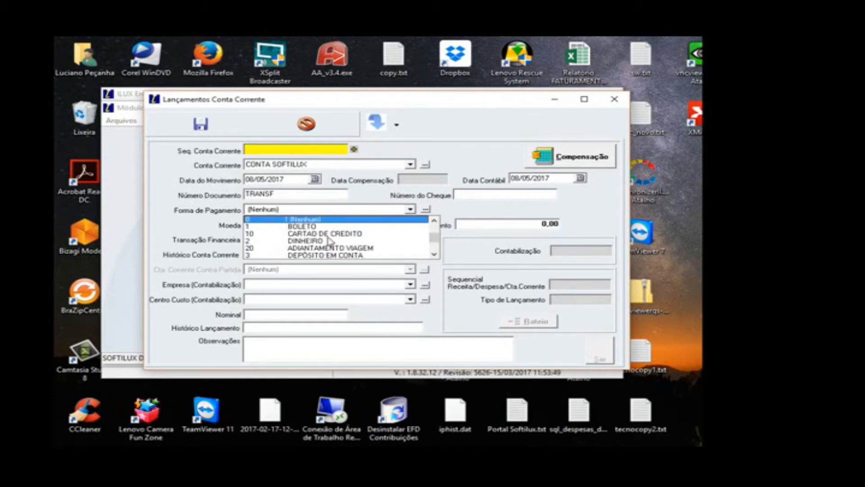
pyautogui.click(312, 255)
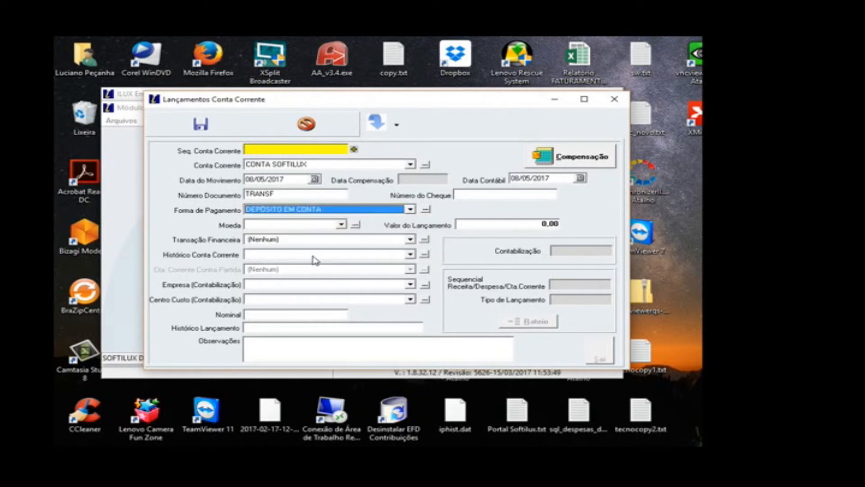
pyautogui.click(301, 210)
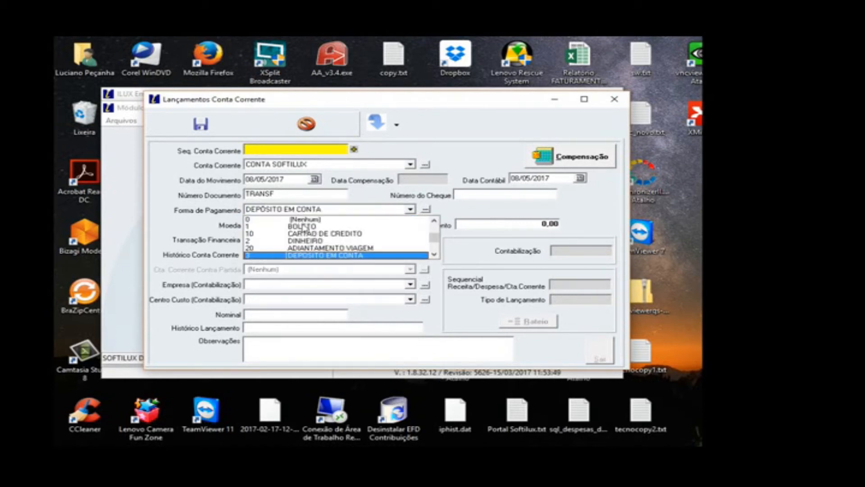
pyautogui.click(302, 245)
pyautogui.click(289, 225)
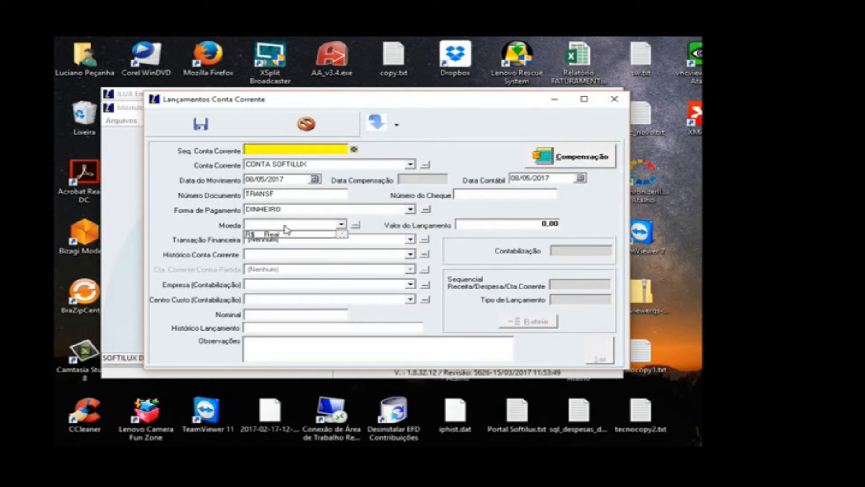
pyautogui.click(283, 234)
# Step: Set the Transação Financeira to TRANSFERÊNCIA and the Valor do Lançamento to 255,00
pyautogui.click(285, 240)
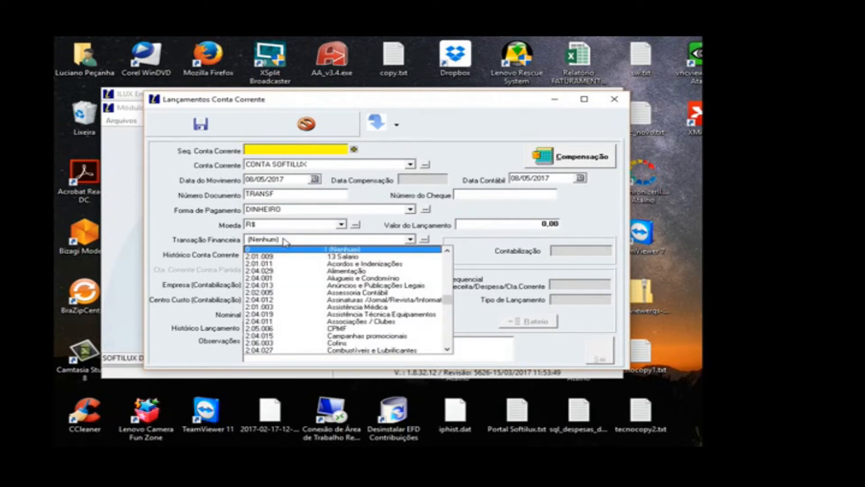
pyautogui.scroll(-10, 285, 242)
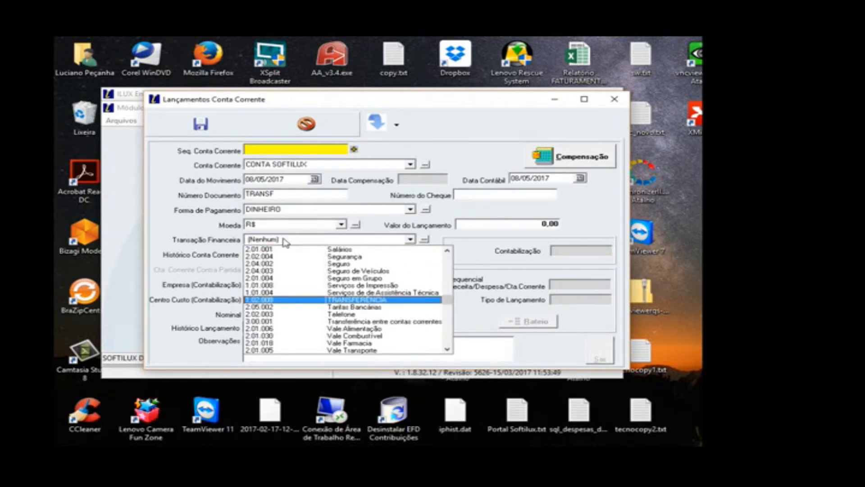
pyautogui.click(351, 299)
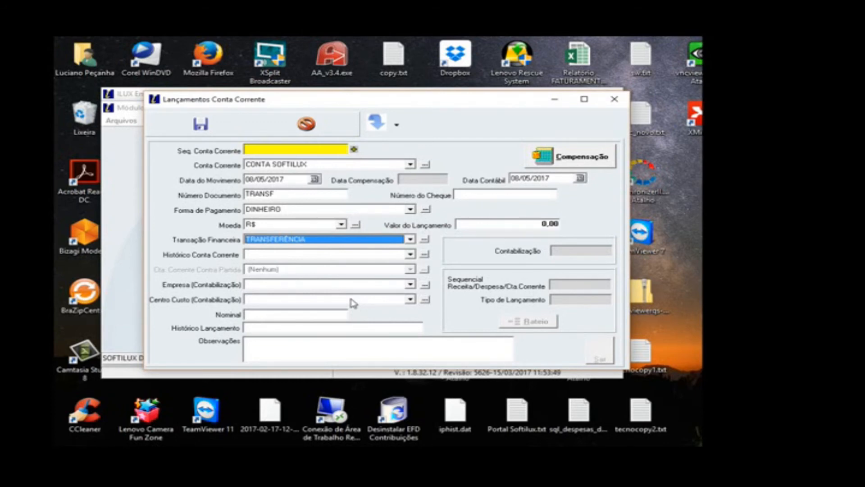
pyautogui.click(505, 225)
pyautogui.write('2')
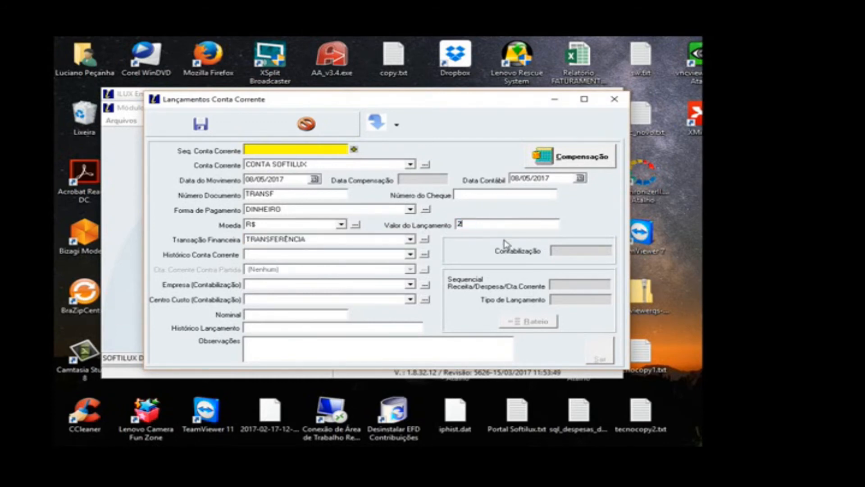
pyautogui.write('55')
# Step: Set the Histórico Conta Corrente to Transferência C/C Débito and the Cta. Corrente Contra Partida to CAIXA
pyautogui.click(324, 258)
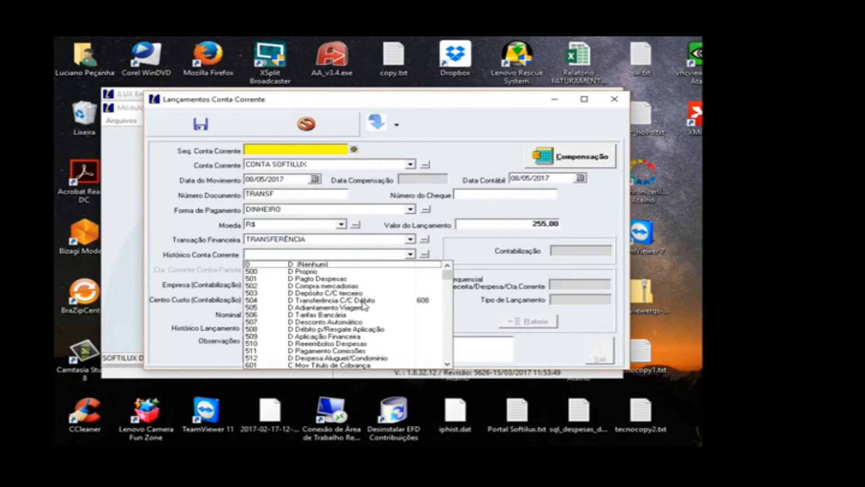
pyautogui.click(297, 301)
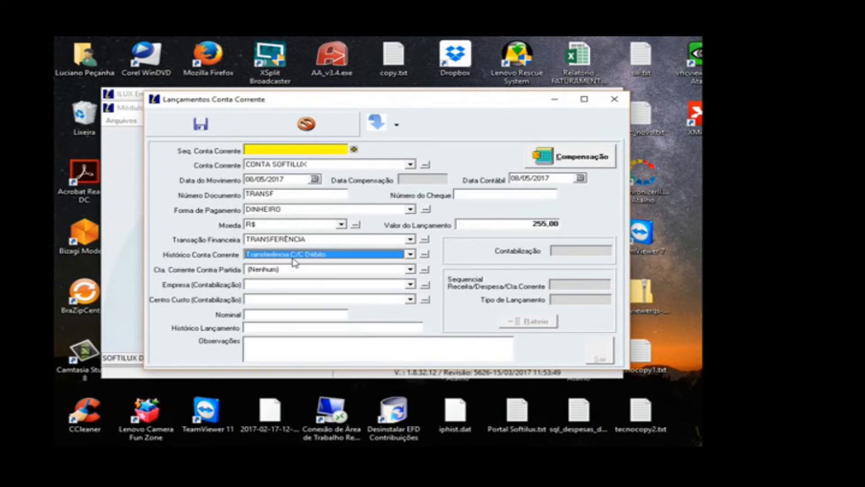
pyautogui.click(294, 256)
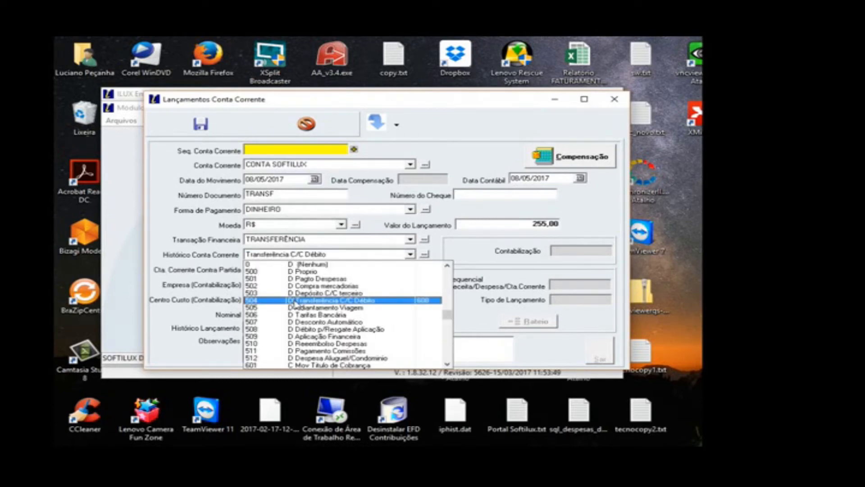
pyautogui.click(294, 301)
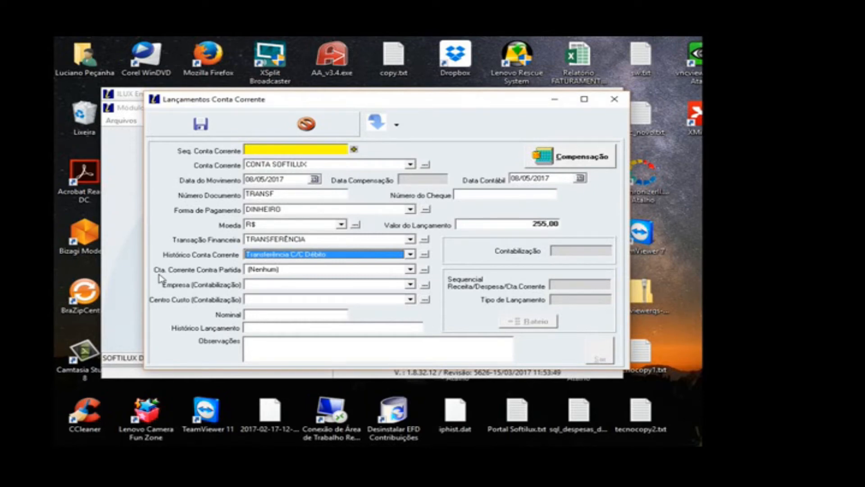
pyautogui.click(282, 270)
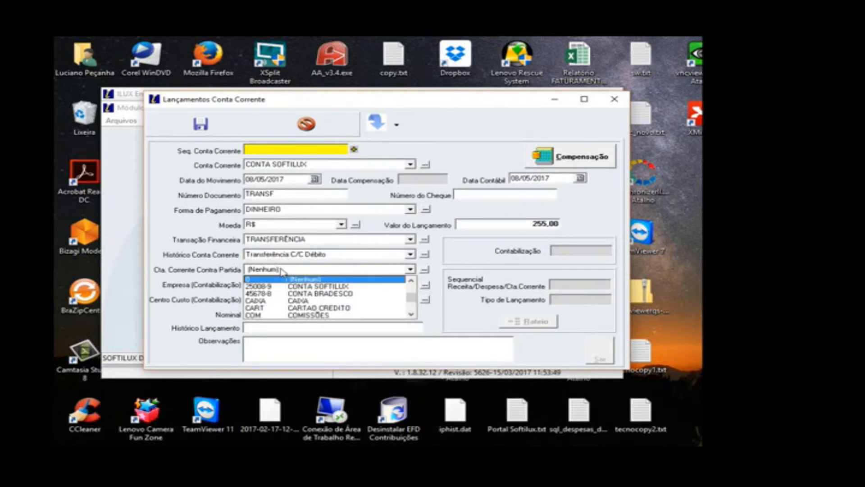
pyautogui.click(294, 301)
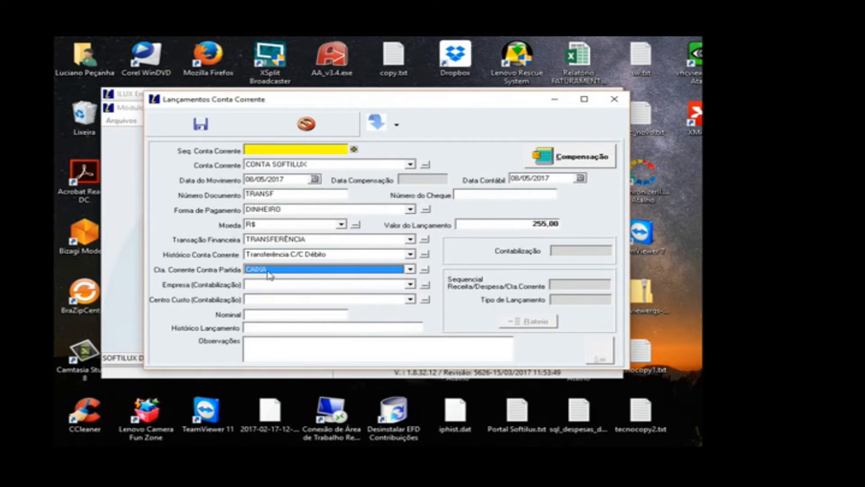
# Step: Set the entry's Empresa (Contabilização) to SOFTILUX SISTEMAS and its Centro Custo to (Nenhum)
pyautogui.click(255, 285)
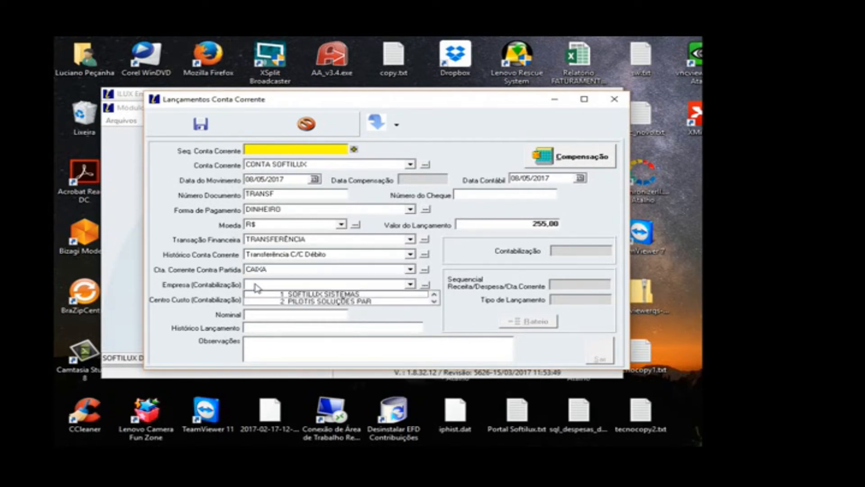
pyautogui.click(256, 293)
pyautogui.click(253, 301)
pyautogui.click(254, 308)
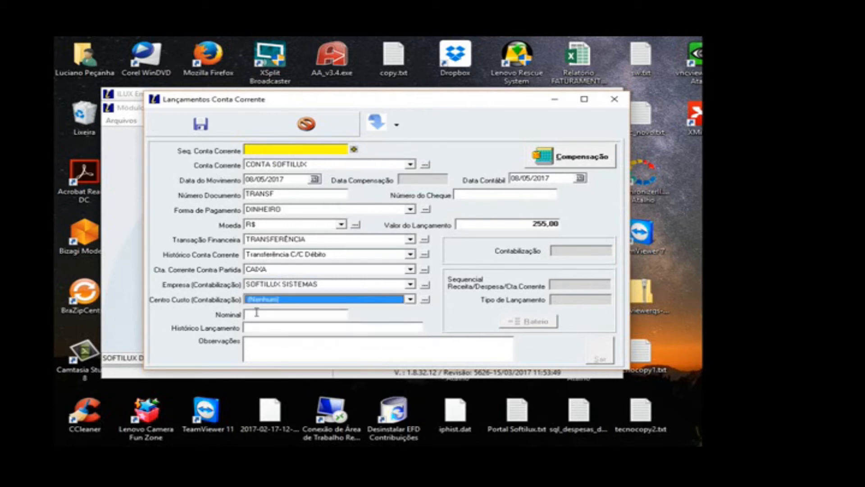
# Step: Add the observation "SAQUE PARA CONTA CAIXA" and save the current account entry
pyautogui.click(257, 350)
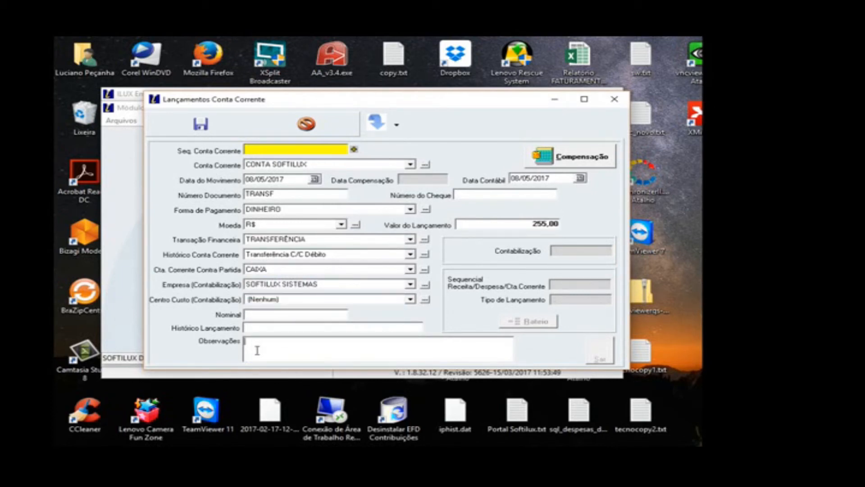
pyautogui.write('SAQUE PARA CONTA CAIXA')
pyautogui.click(200, 124)
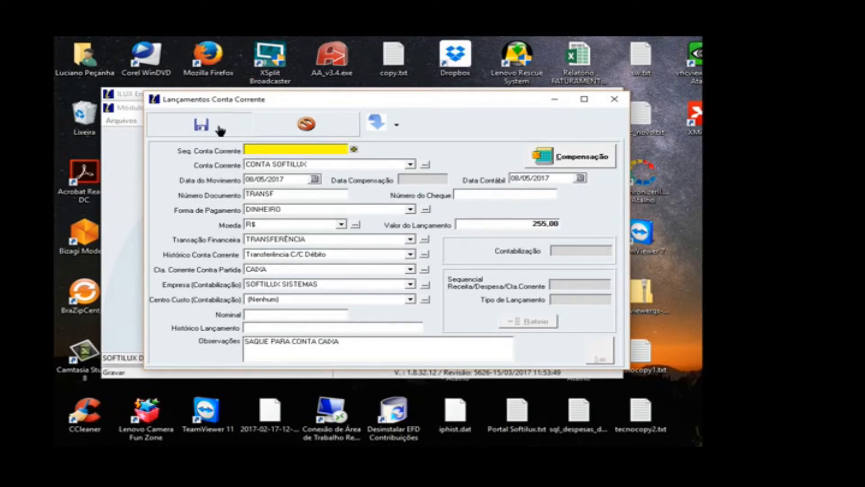
# Step: Check the Tipo de Lançamento of the transfer's credit and debit entries, and close the Lançamentos Conta Corrente window
pyautogui.click(550, 305)
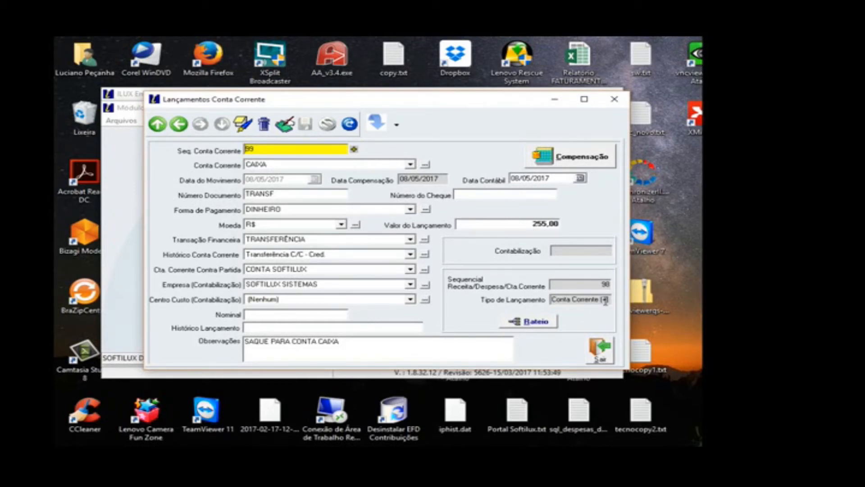
pyautogui.click(179, 124)
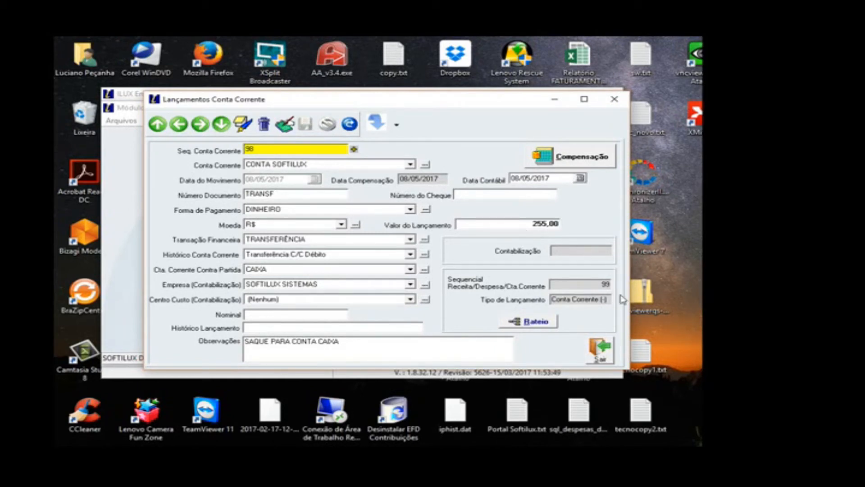
pyautogui.click(601, 350)
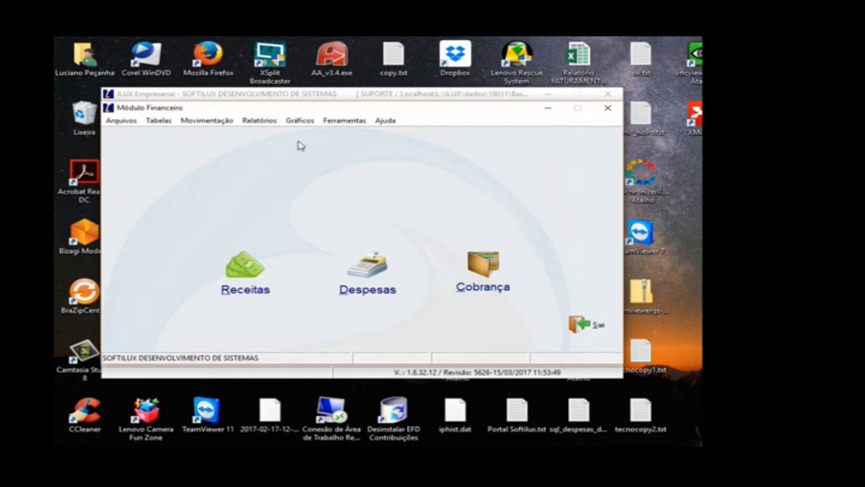
# Step: Open the Lançamentos Conta Corrente report and filter the Movimento Diário by the CAIXA account
pyautogui.click(266, 126)
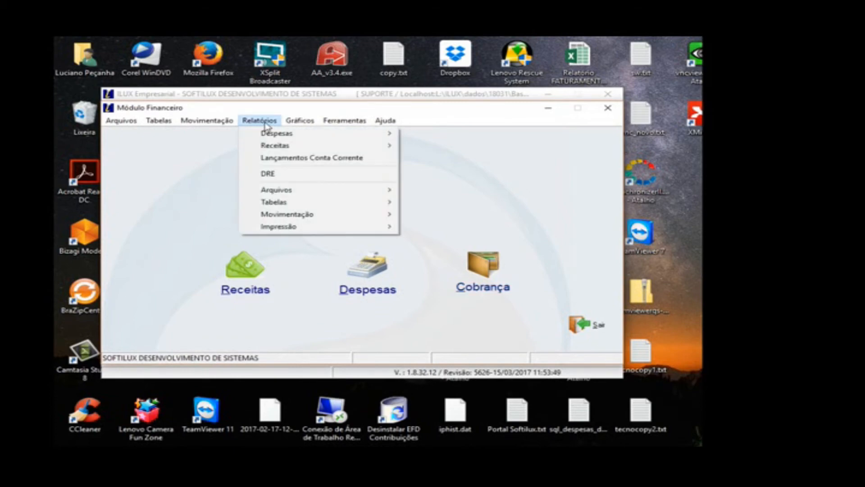
pyautogui.click(272, 158)
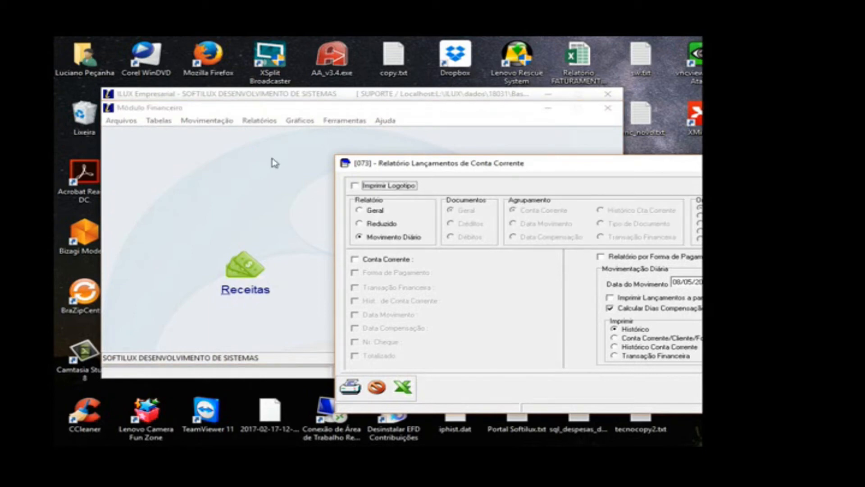
pyautogui.click(378, 260)
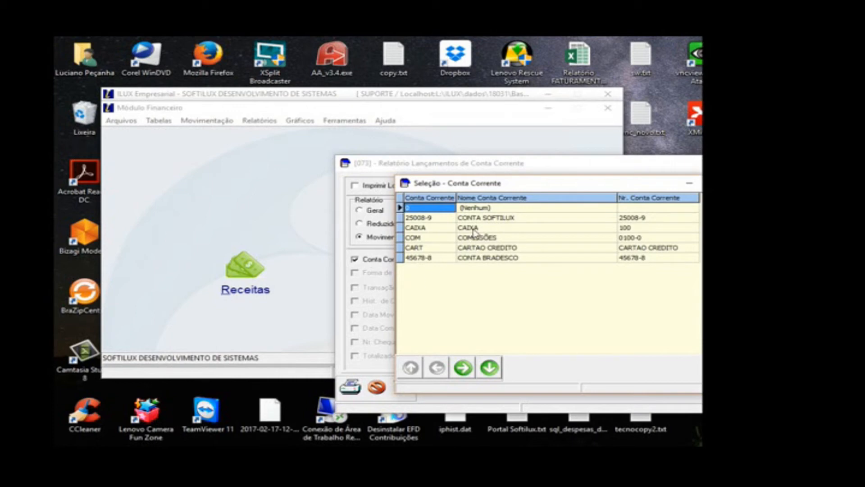
pyautogui.doubleClick(473, 232)
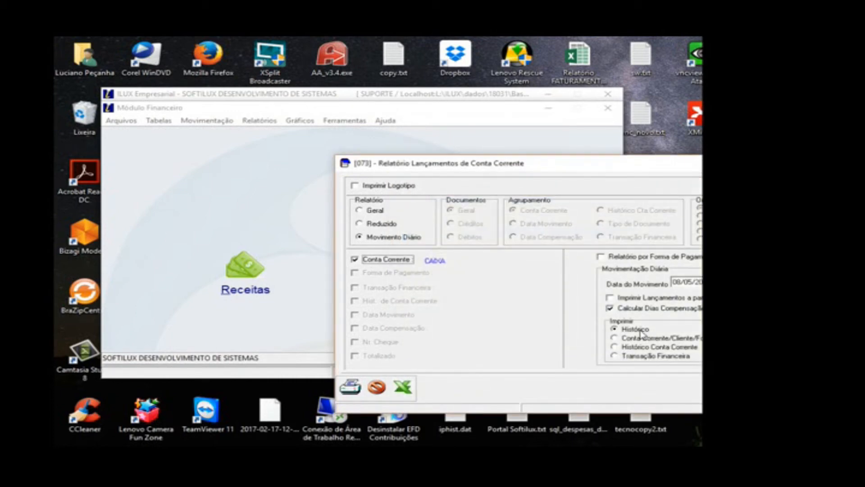
# Step: Include movements from day 01 in the report, preview the CAIXA account's daily movement and close the preview
pyautogui.click(678, 298)
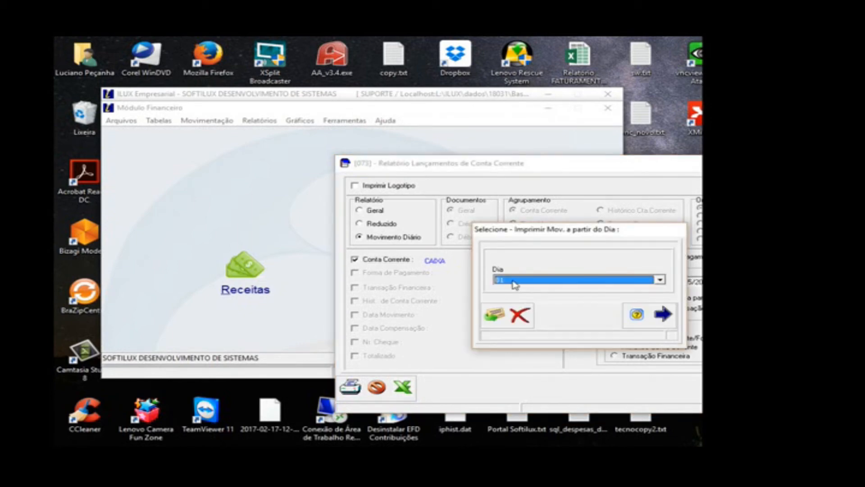
pyautogui.click(494, 314)
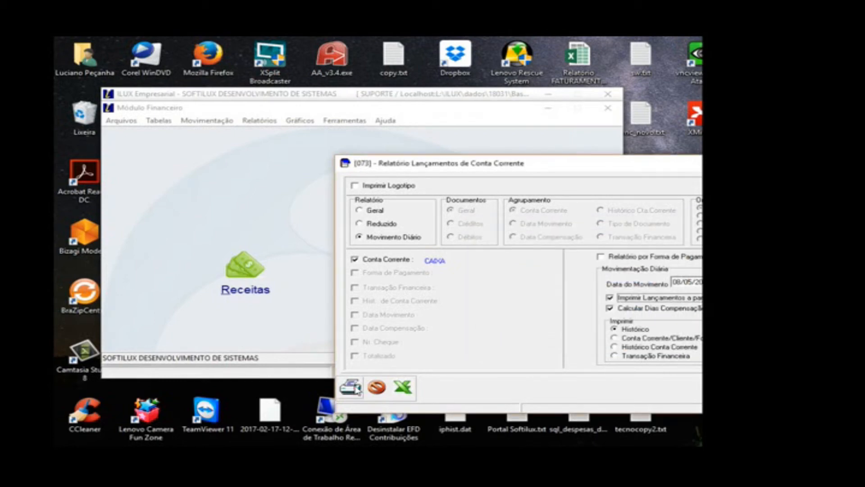
pyautogui.click(354, 387)
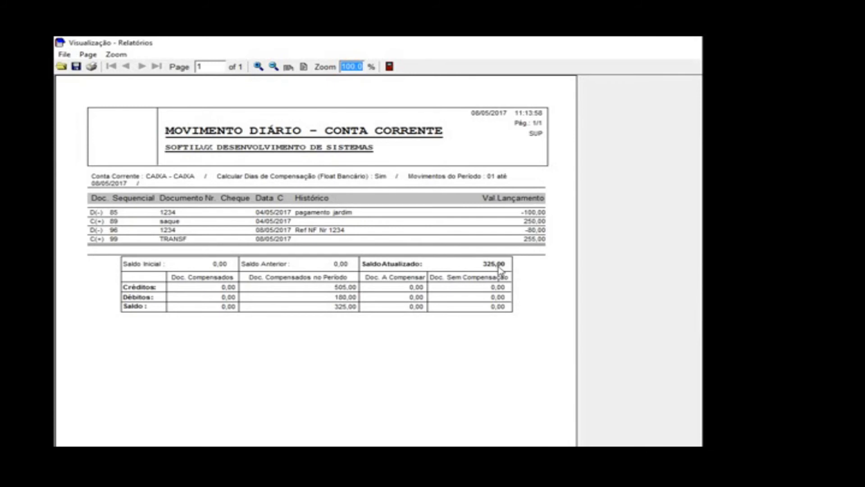
pyautogui.click(388, 70)
# Step: Change the report's Conta Corrente filter to CONTA SOFTILUX
pyautogui.click(407, 262)
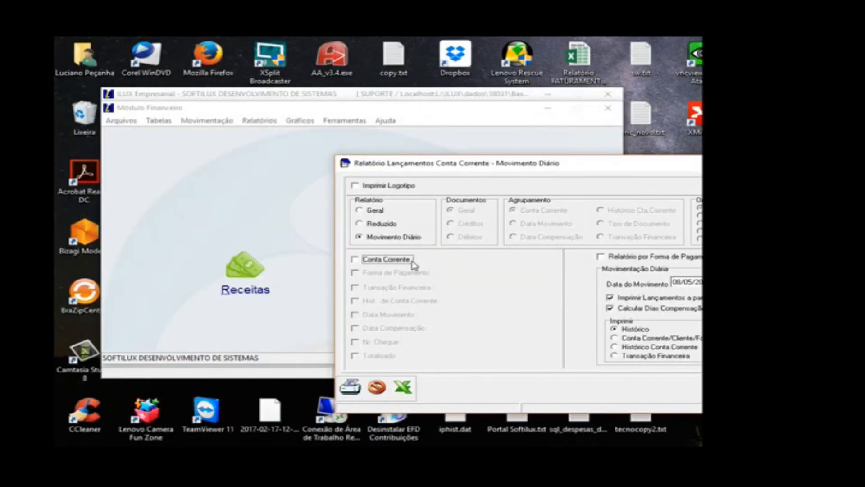
pyautogui.click(413, 264)
pyautogui.click(503, 218)
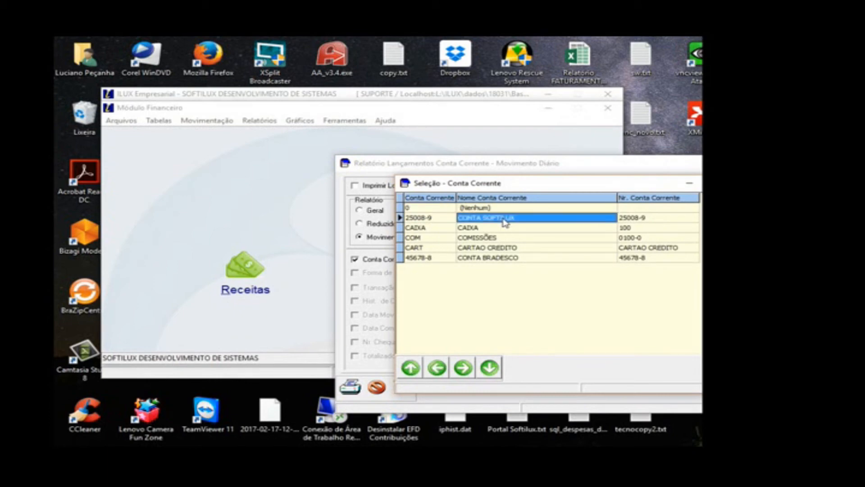
pyautogui.doubleClick(505, 220)
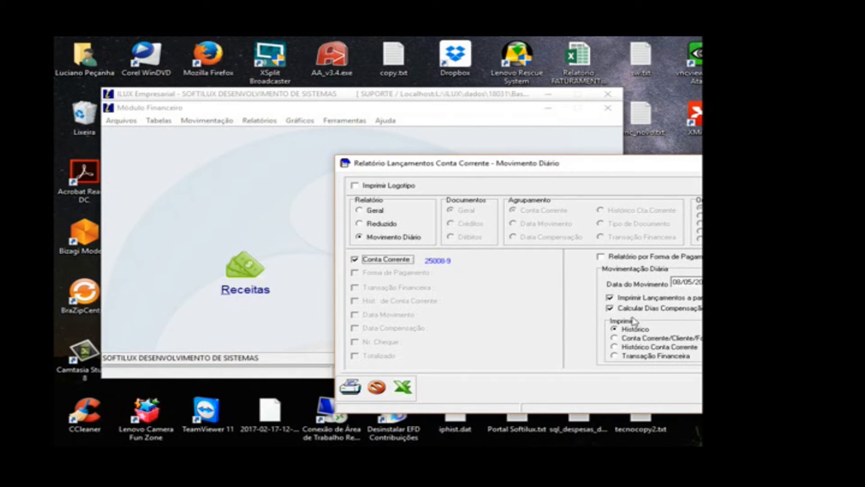
# Step: Preview the daily movement report for CONTA SOFTILUX and close the preview
pyautogui.click(350, 387)
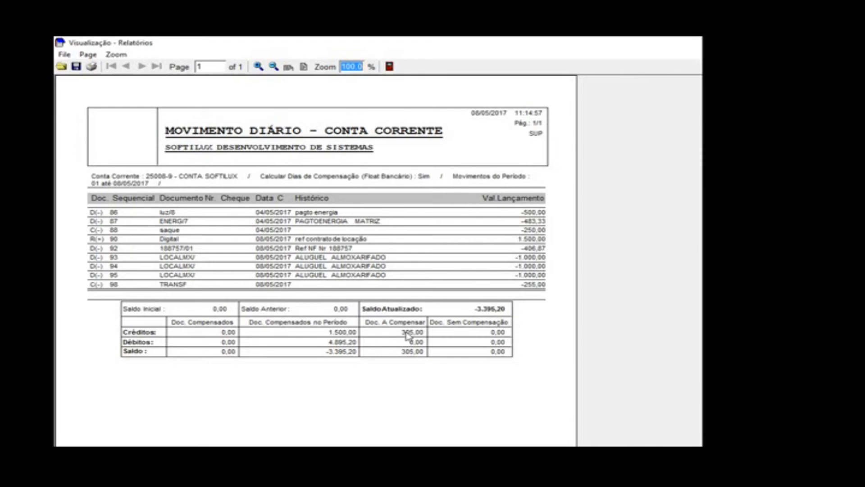
pyautogui.click(390, 67)
# Step: Set the Data do Movimento to 10/05/2017, preview the CONTA SOFTILUX daily movement and close the preview
pyautogui.click(698, 282)
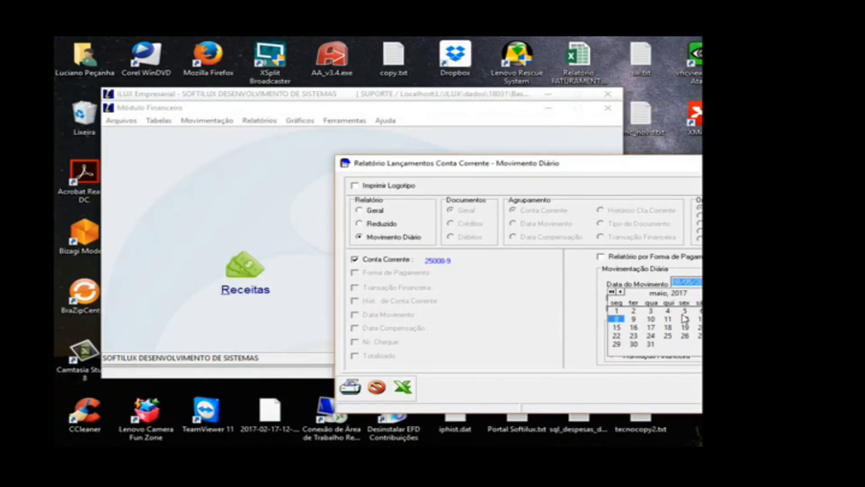
pyautogui.click(634, 322)
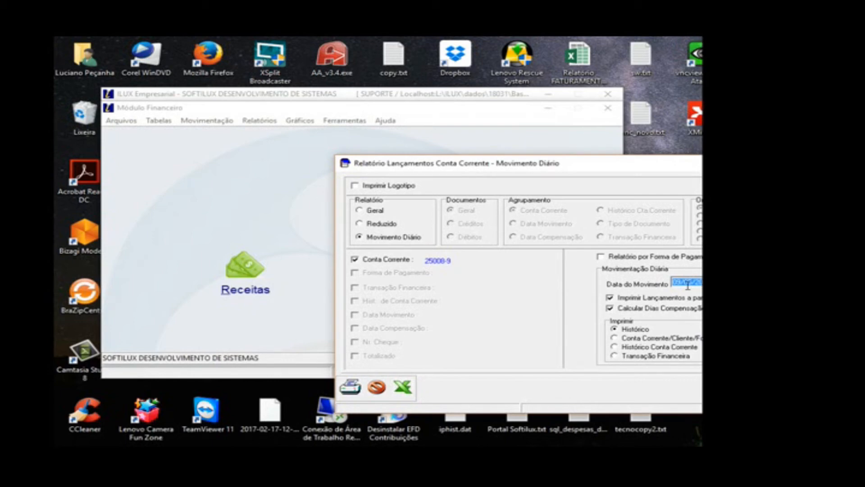
pyautogui.click(725, 282)
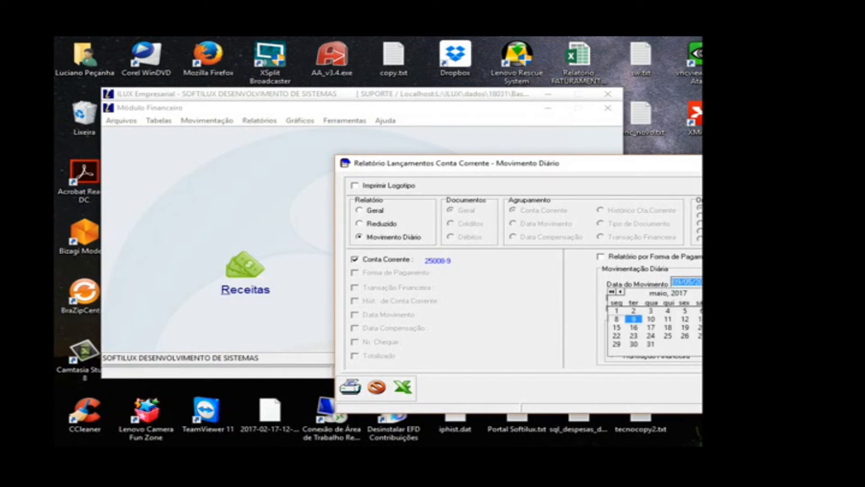
pyautogui.click(652, 319)
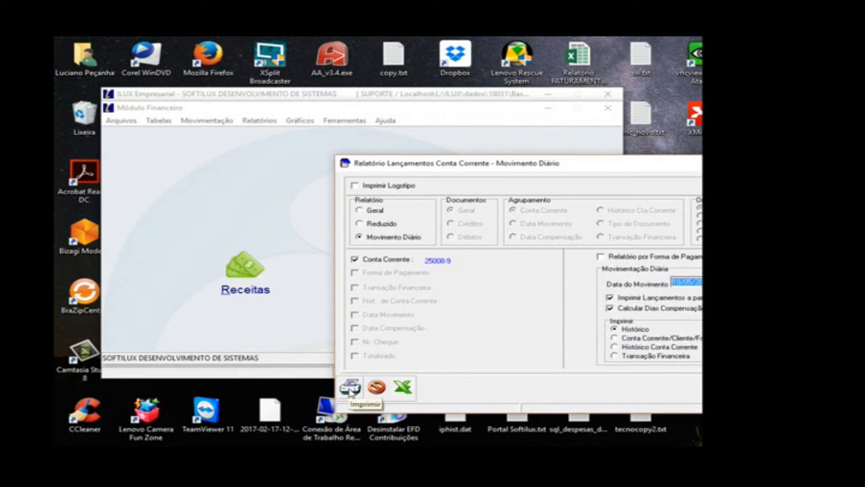
pyautogui.click(359, 386)
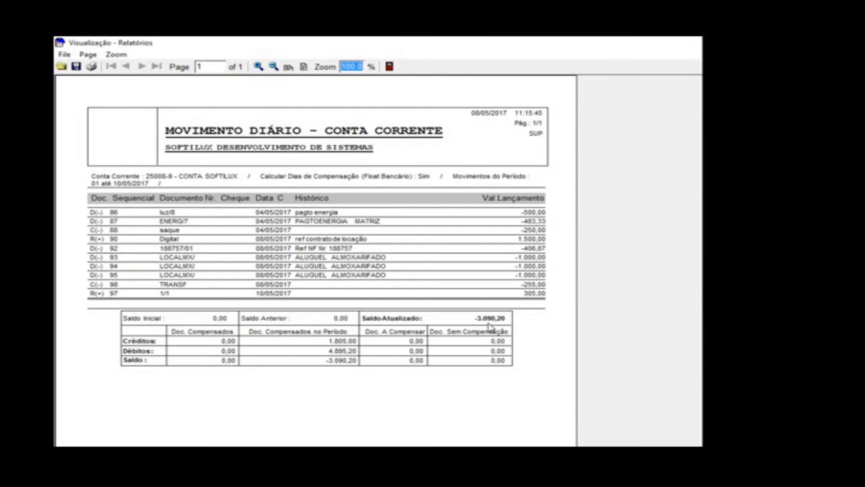
pyautogui.click(391, 67)
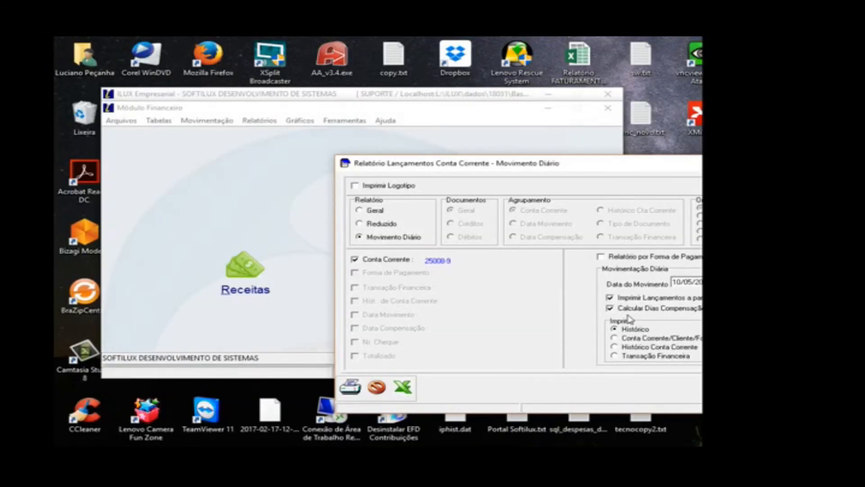
# Step: Disable Calcular Dias Compensação, set the Data do Movimento to 08/05/2017, and preview the report before closing it
pyautogui.click(609, 310)
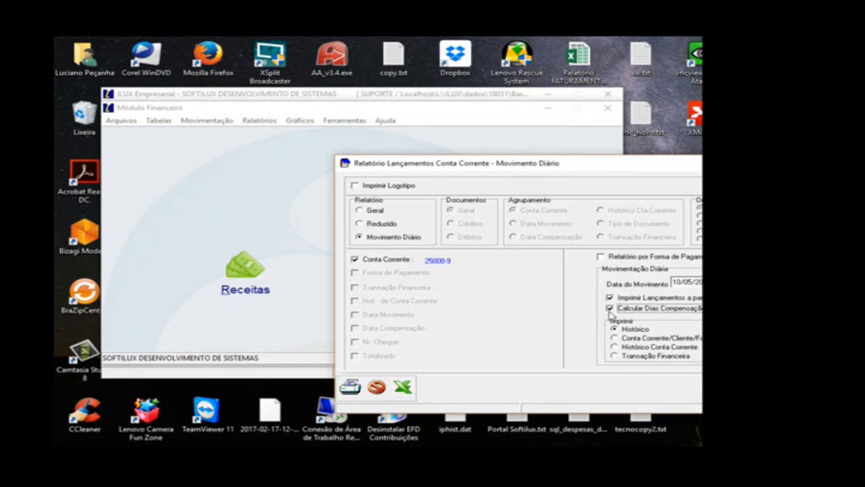
pyautogui.click(722, 283)
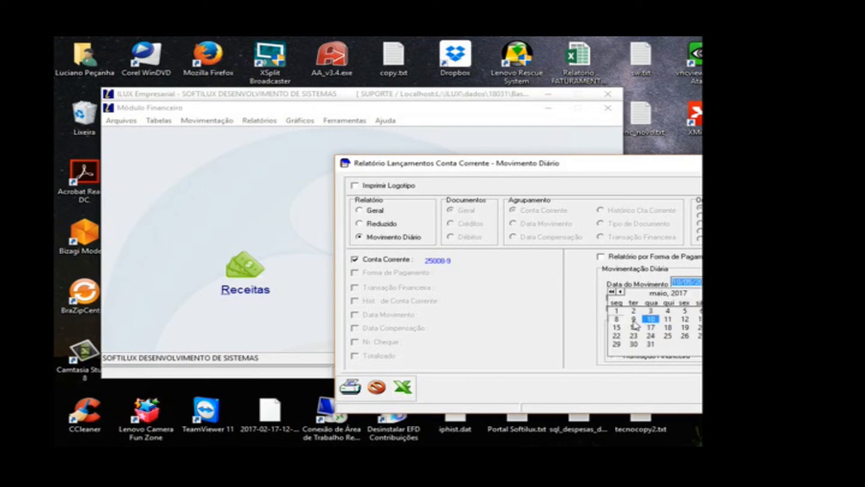
pyautogui.click(617, 319)
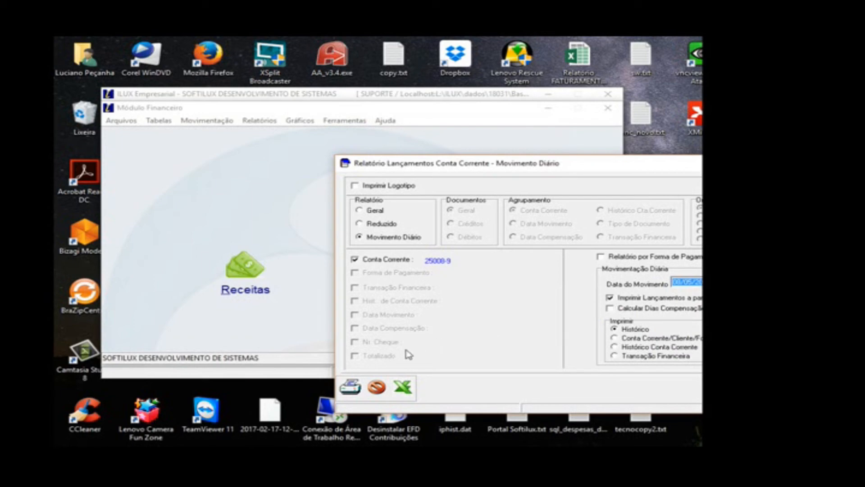
pyautogui.click(350, 386)
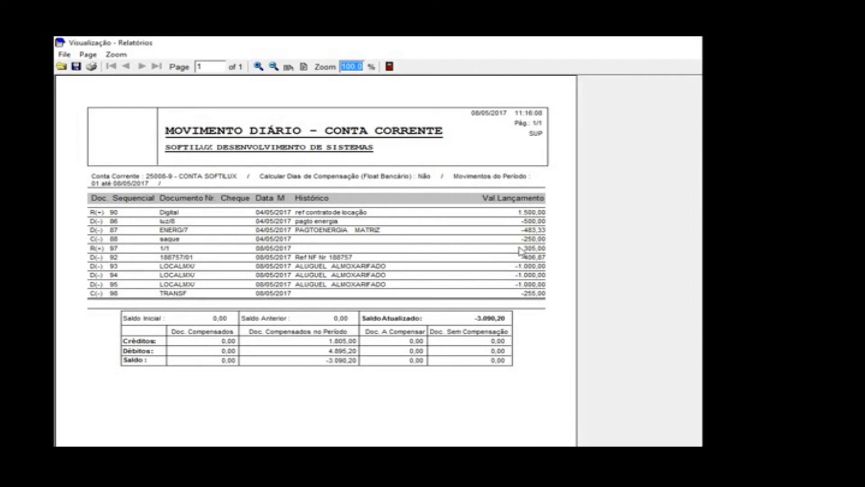
pyautogui.click(394, 71)
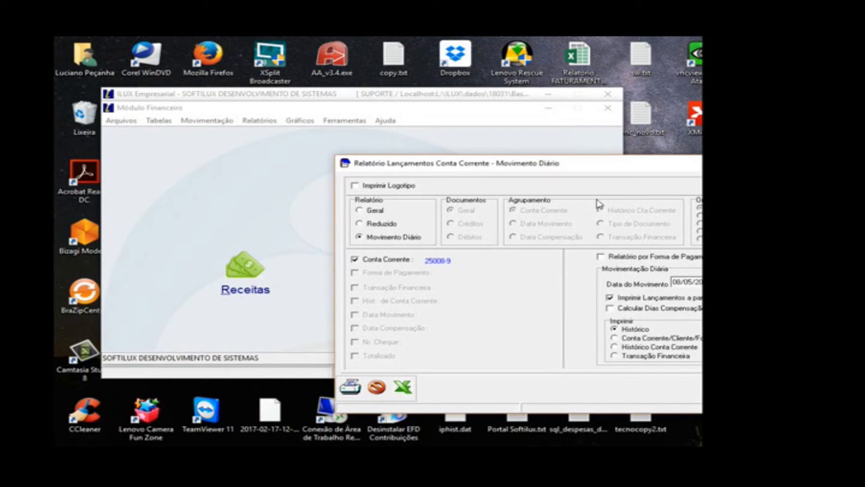
# Step: Set the Data do Movimento to 31/05/2017 and reselect day 01 as the starting day for the printed entries
pyautogui.click(724, 282)
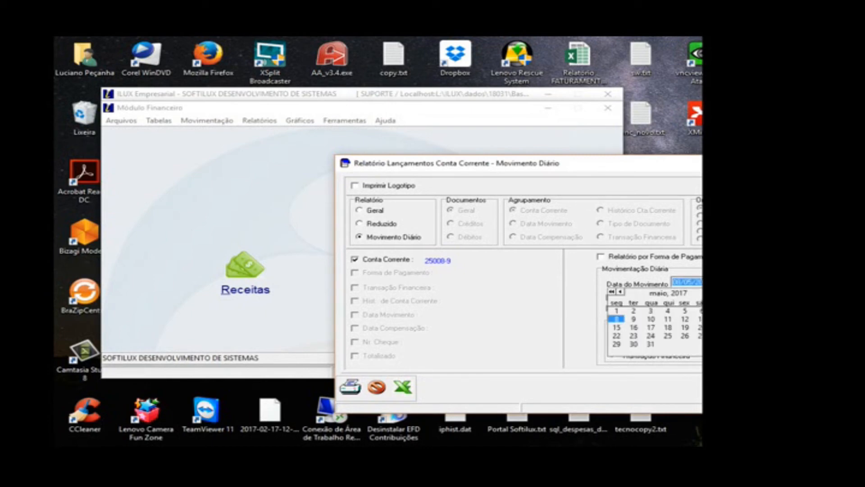
pyautogui.click(652, 345)
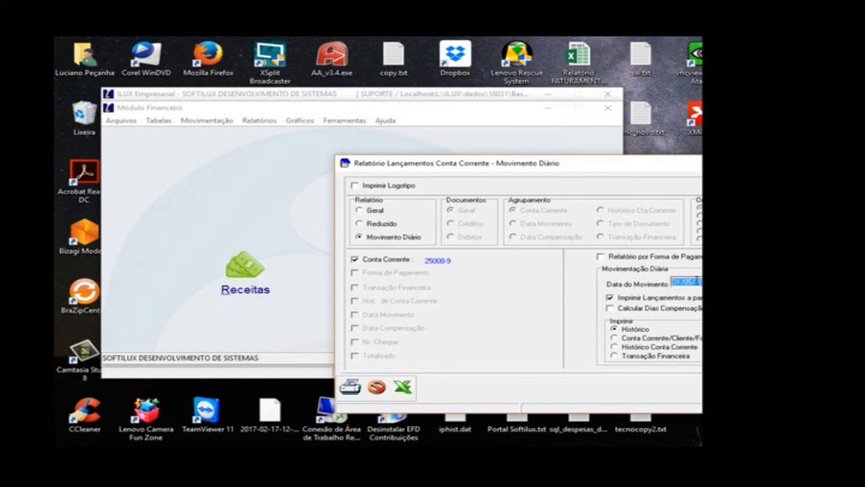
pyautogui.click(644, 301)
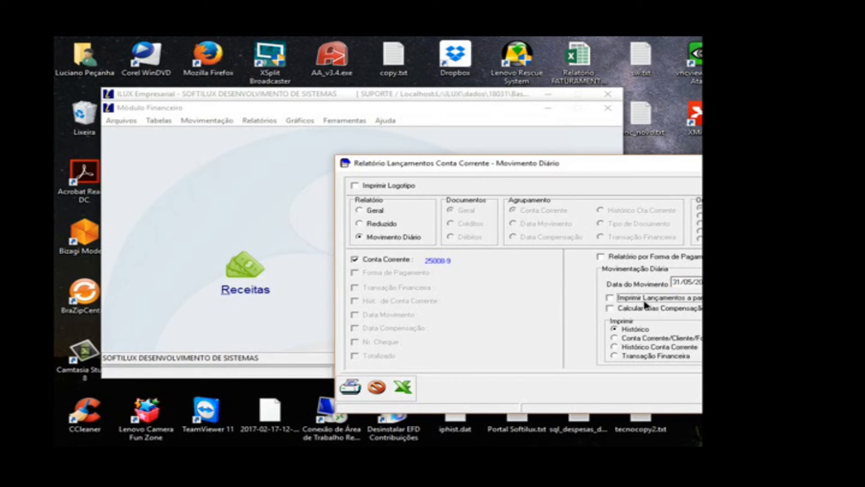
pyautogui.click(645, 302)
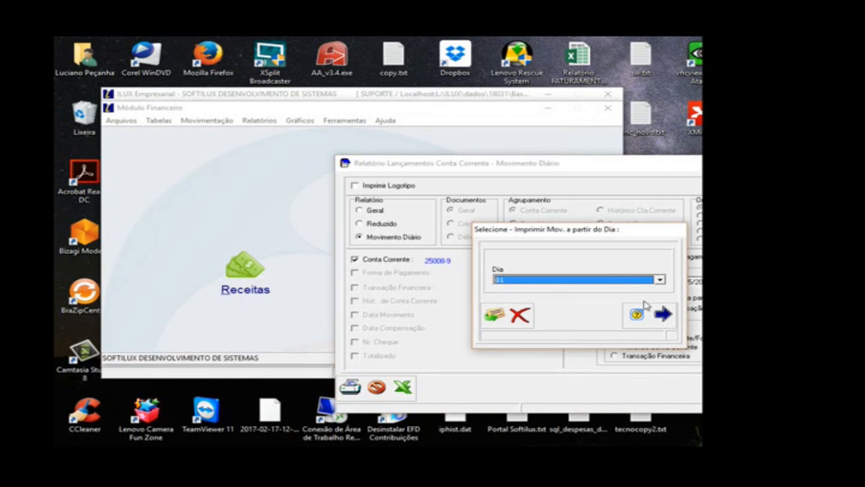
pyautogui.click(495, 316)
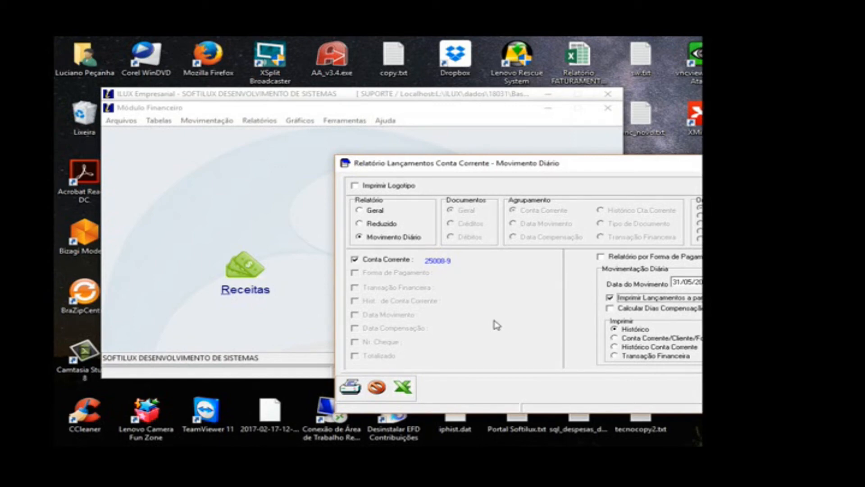
# Step: Set the Data do Movimento to 08/05/2017 and include only entries from day 05 in the report
pyautogui.click(700, 283)
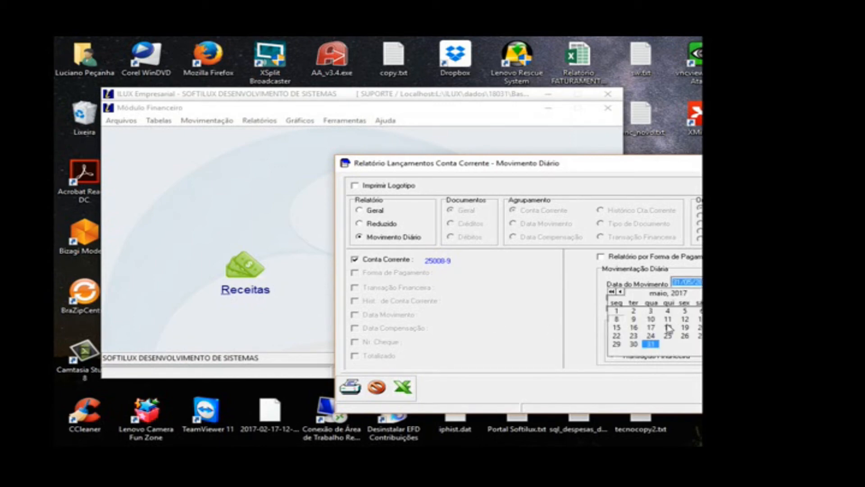
pyautogui.click(616, 319)
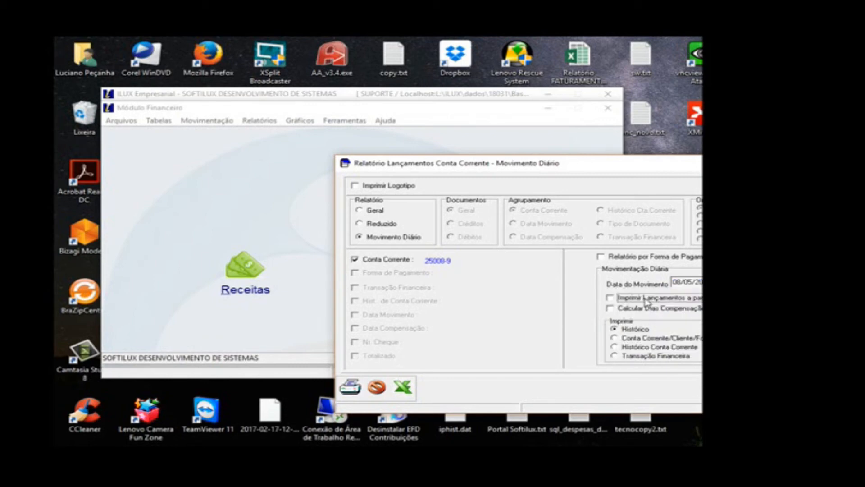
pyautogui.click(647, 301)
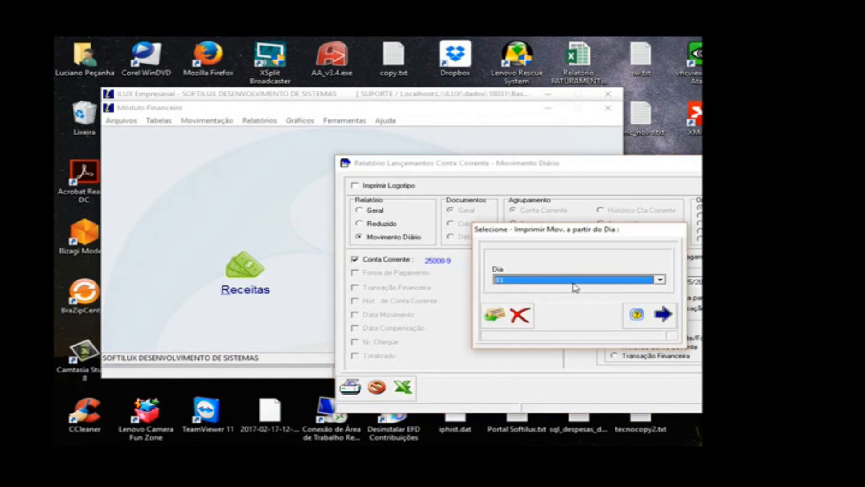
pyautogui.click(573, 281)
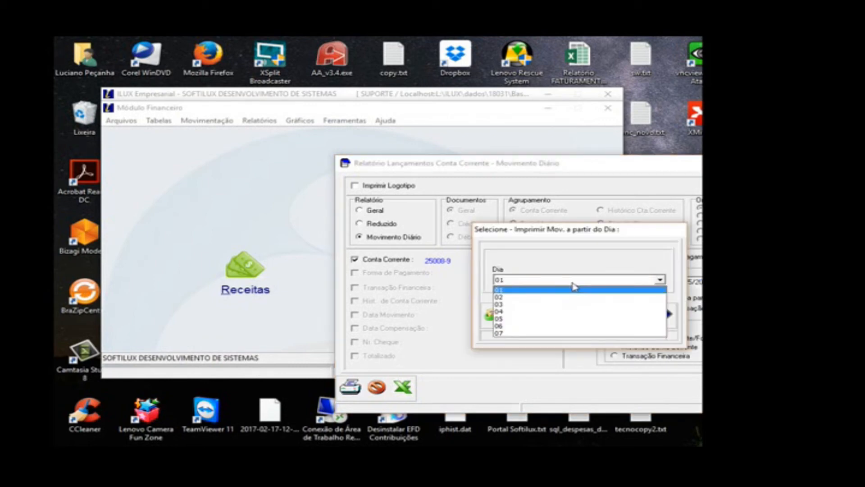
pyautogui.click(514, 333)
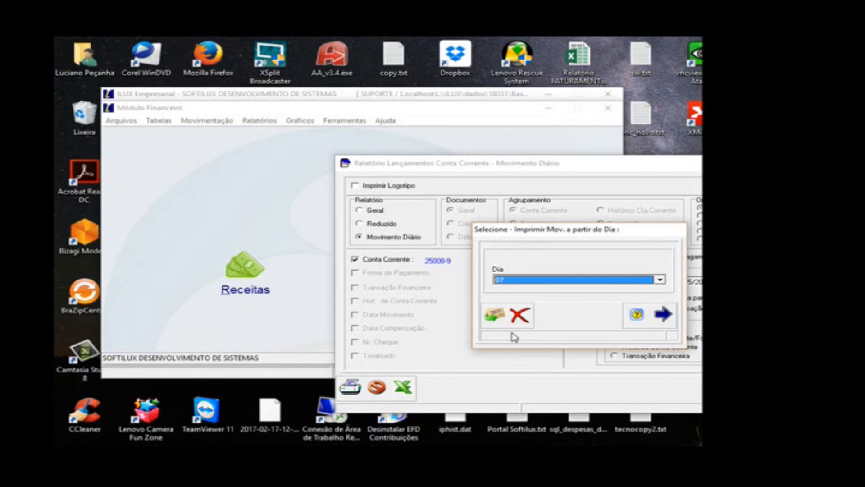
pyautogui.click(659, 280)
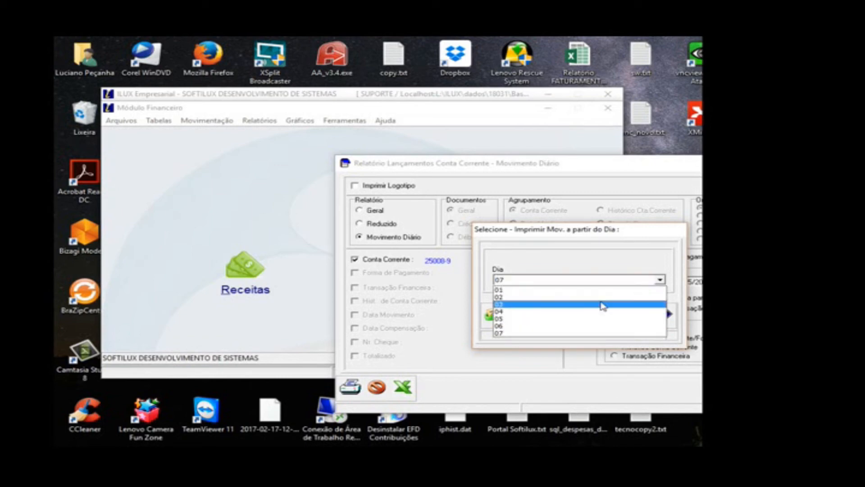
pyautogui.click(539, 319)
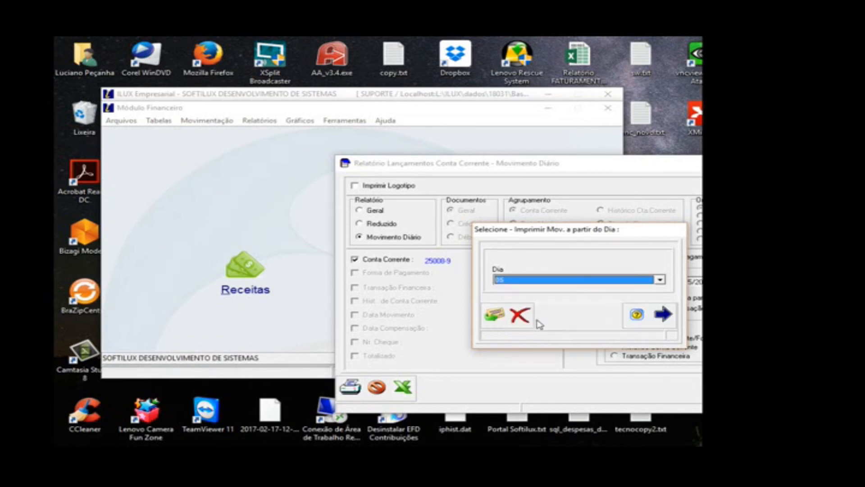
pyautogui.click(494, 315)
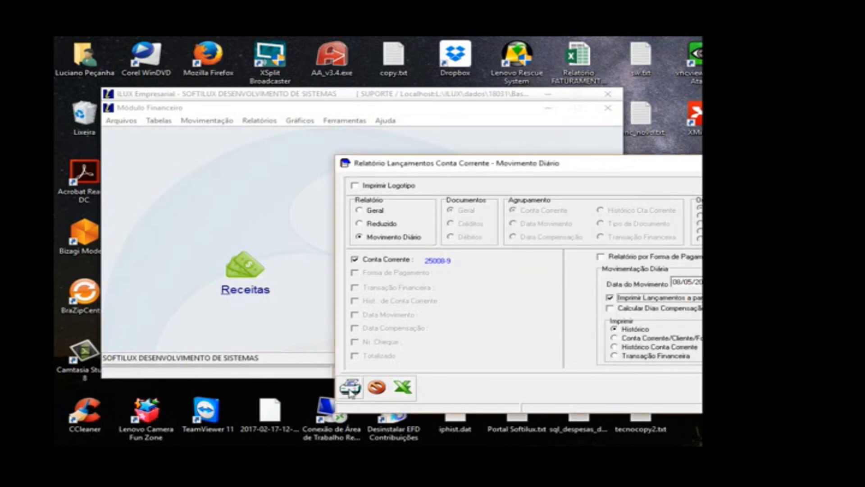
# Step: Preview the daily movement starting at day 05, and close both the preview and the report window
pyautogui.click(351, 388)
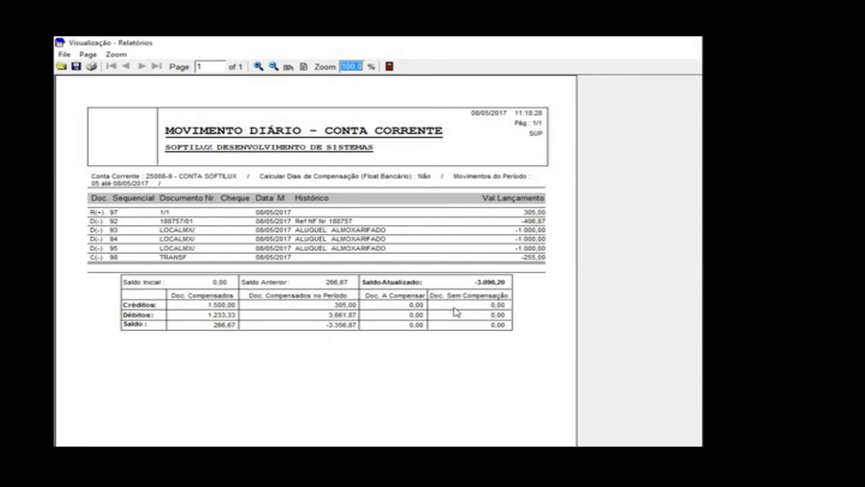
pyautogui.click(397, 69)
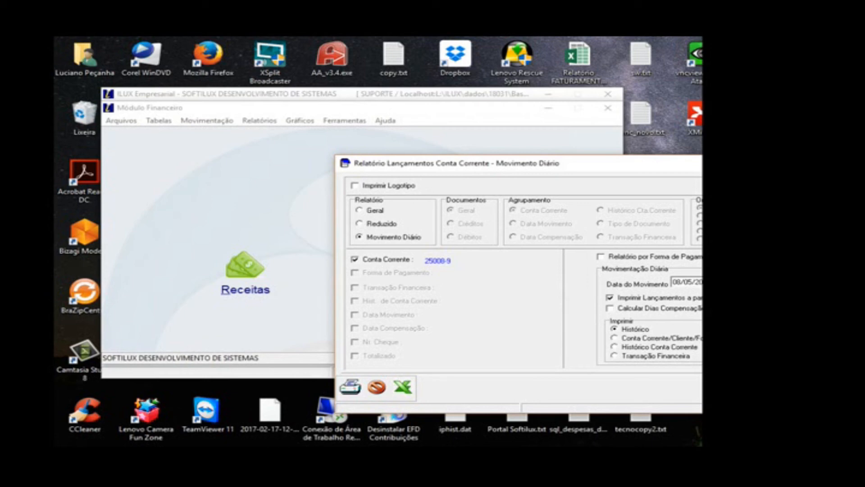
pyautogui.press('Escape')
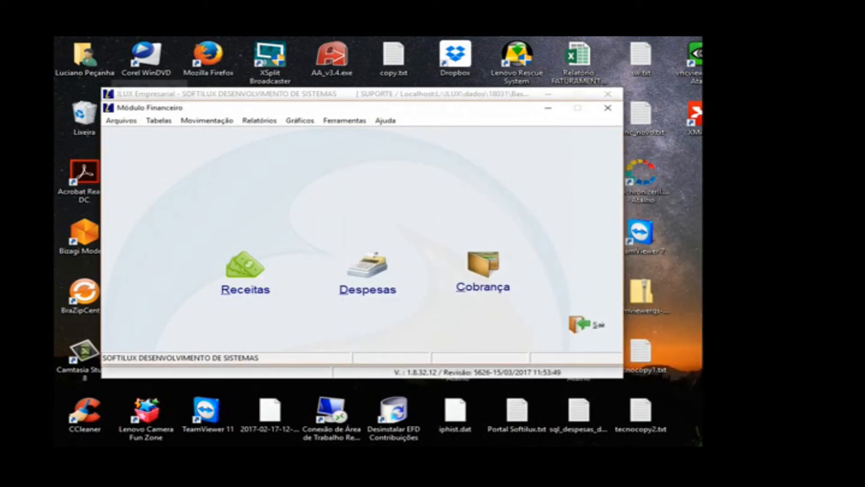
# Step: Open the Contas a Receber (Receitas) report and limit its documents to Recebidos
pyautogui.click(256, 125)
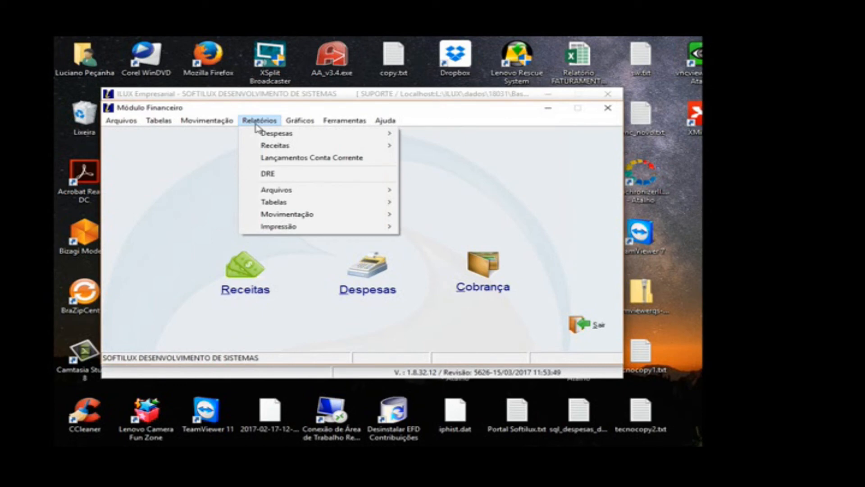
pyautogui.moveTo(276, 145)
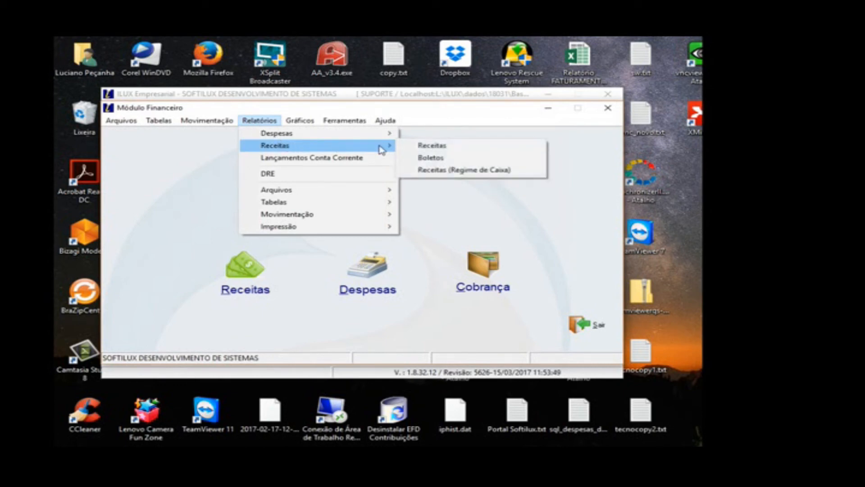
pyautogui.click(432, 146)
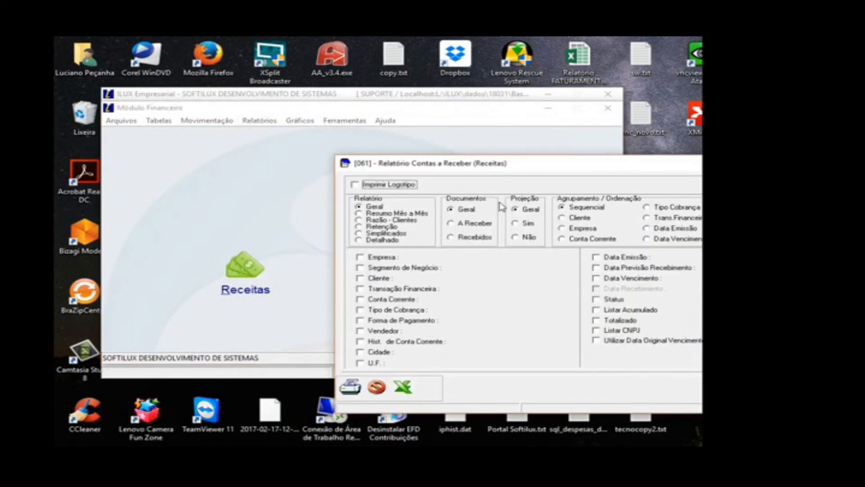
pyautogui.click(479, 239)
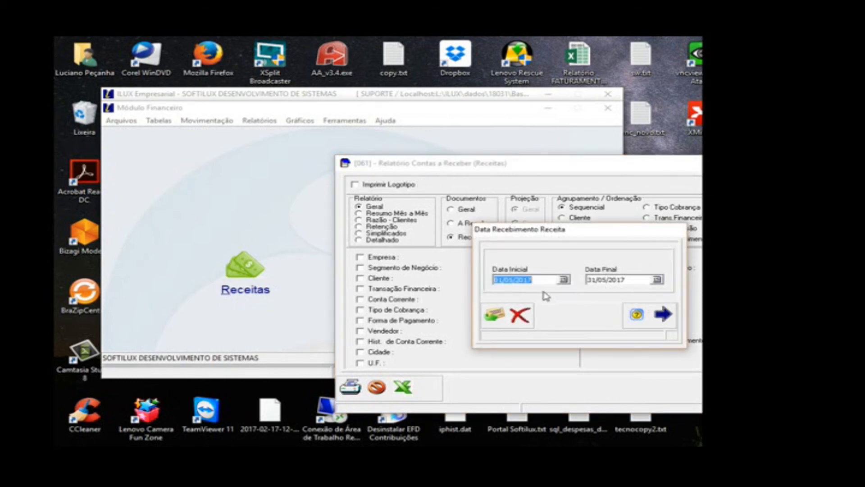
# Step: Set the report's Data Recebimento period from 01/04/2017 to 30/04/2017
pyautogui.click(563, 279)
pyautogui.click(462, 289)
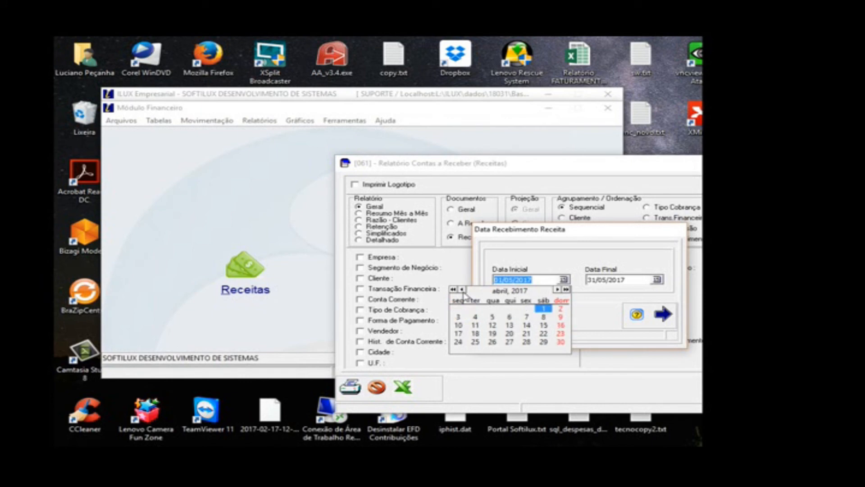
pyautogui.click(544, 308)
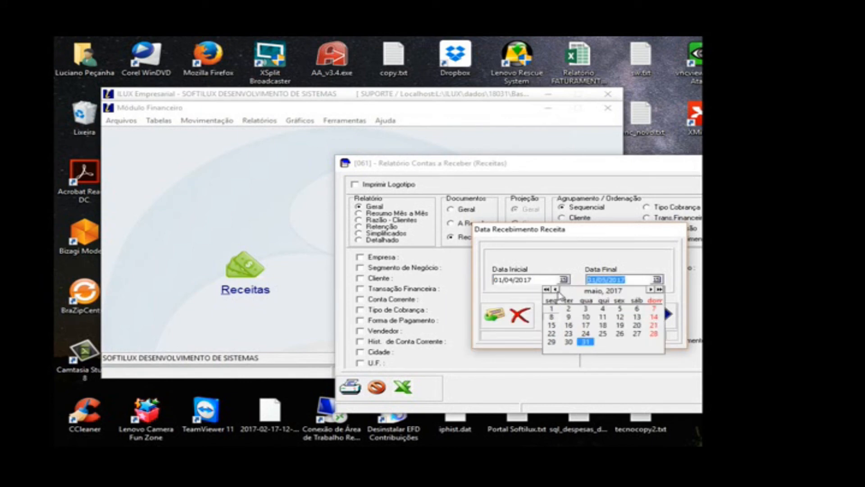
pyautogui.click(555, 290)
pyautogui.click(654, 343)
pyautogui.click(494, 314)
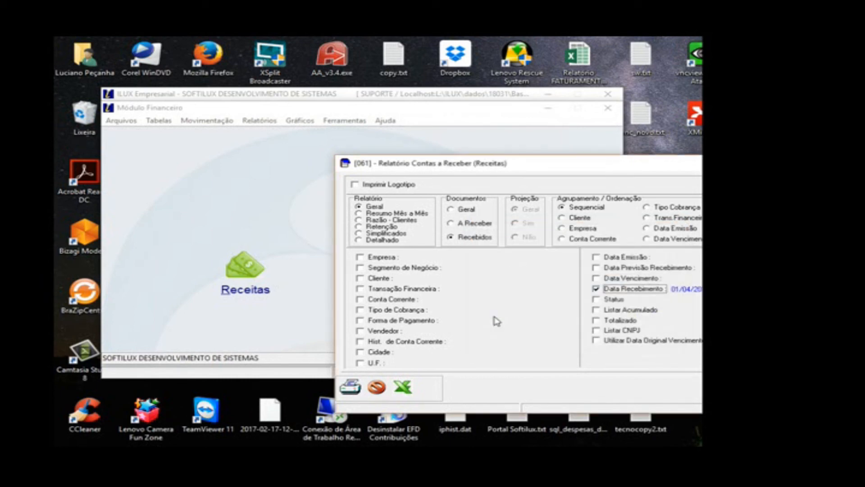
# Step: Preview the Contas a Receber report of received income, and close both the preview and the report window
pyautogui.click(350, 388)
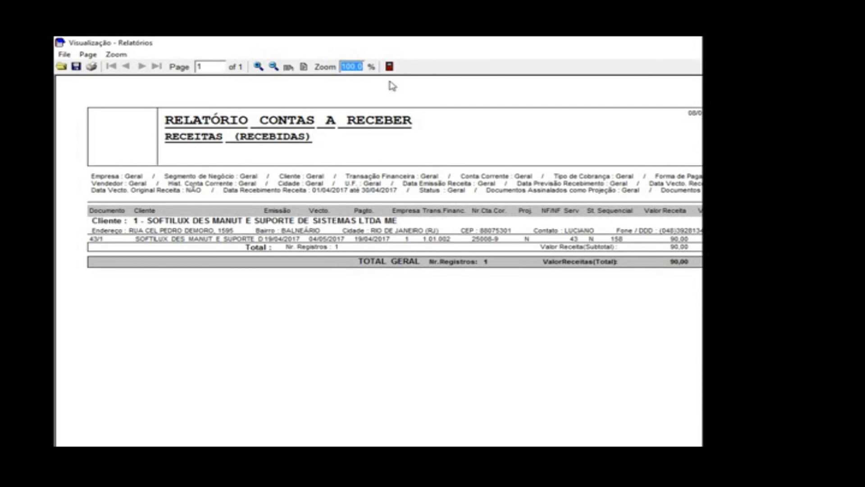
pyautogui.click(389, 66)
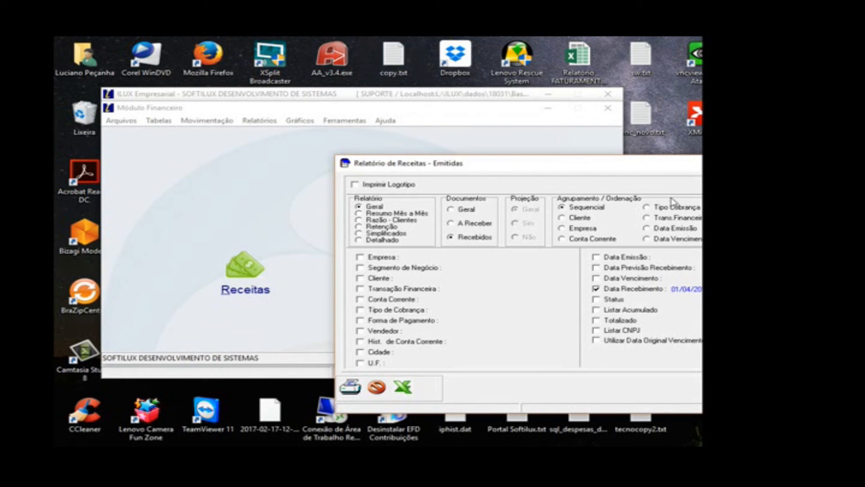
pyautogui.click(761, 387)
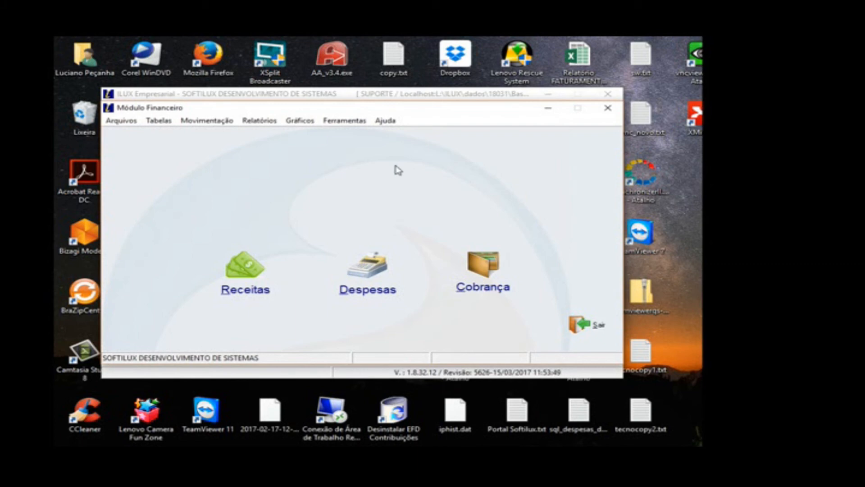
# Step: Open the Cheque Pré Datado control form to view its fields, and close it without adding a record
pyautogui.click(224, 122)
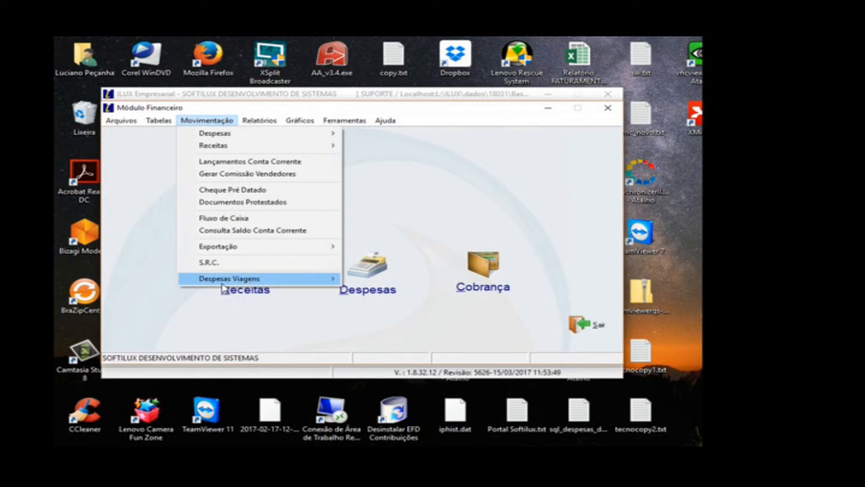
pyautogui.click(235, 193)
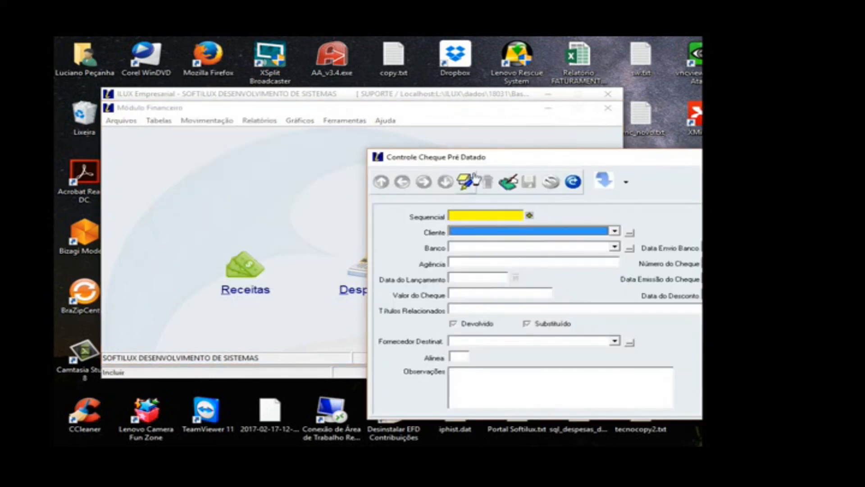
pyautogui.moveTo(507, 162); pyautogui.dragTo(381, 149)
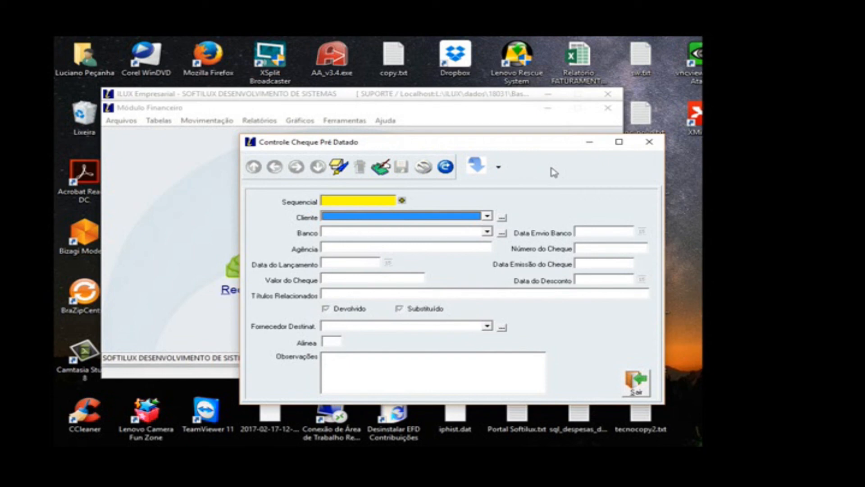
pyautogui.press('Escape')
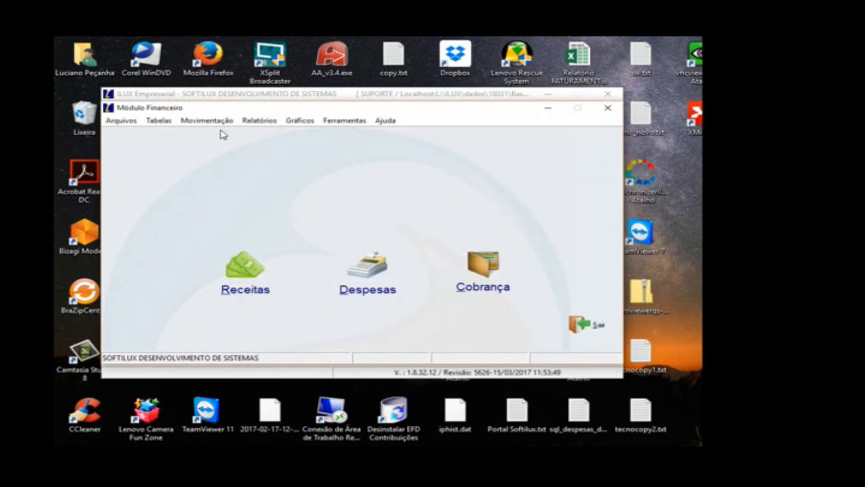
# Step: Open the Fluxo de Caixa report and restrict it to the company SOFTILUX DESENVOLVIMENTO DE SISTEMAS and the current account CONTA SOFTILUX
pyautogui.click(206, 121)
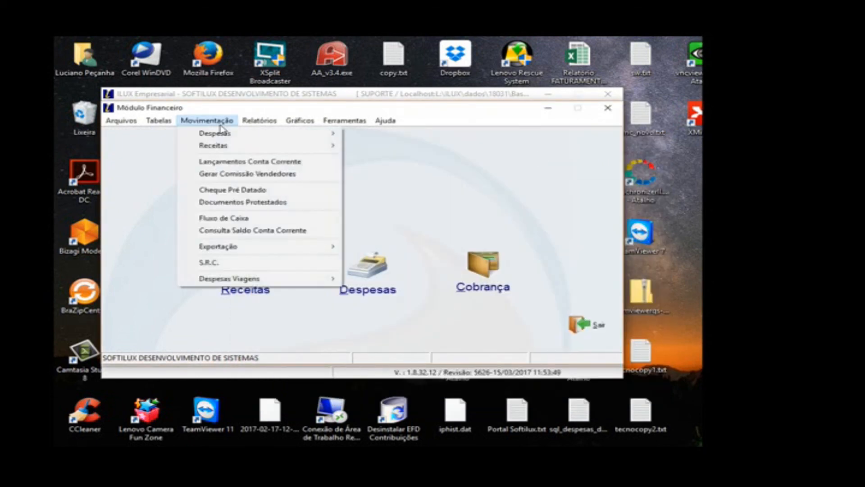
pyautogui.click(241, 218)
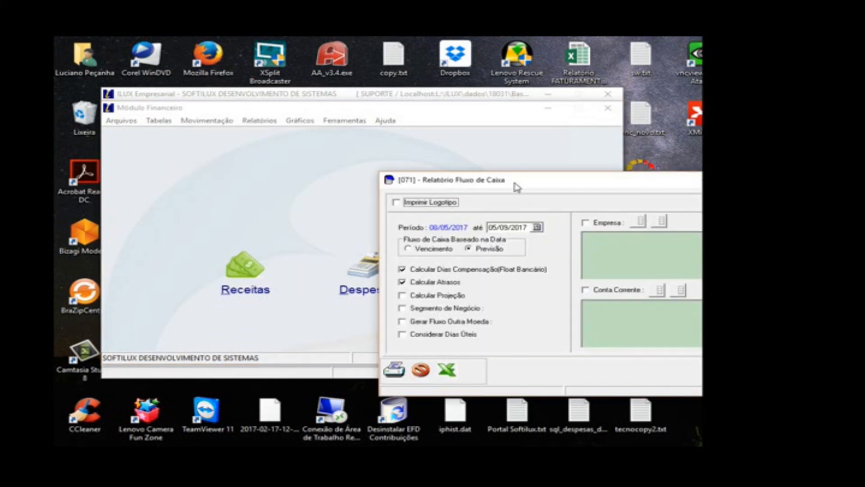
pyautogui.moveTo(515, 187); pyautogui.dragTo(383, 147)
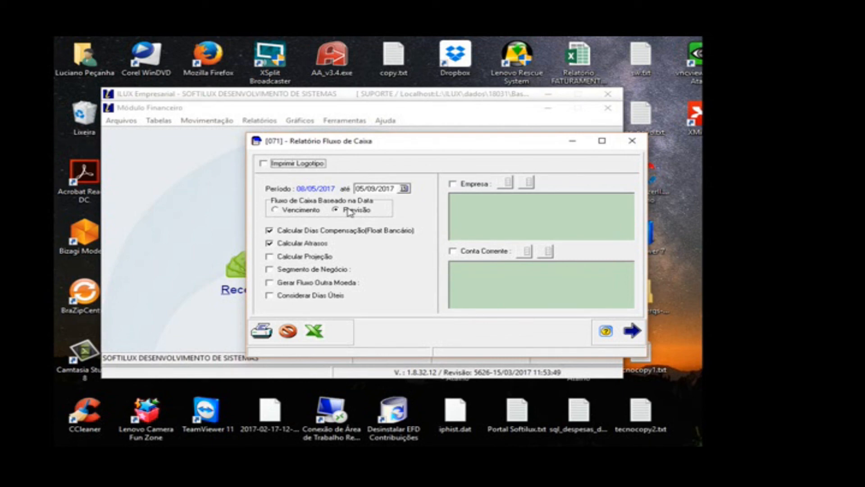
pyautogui.click(461, 185)
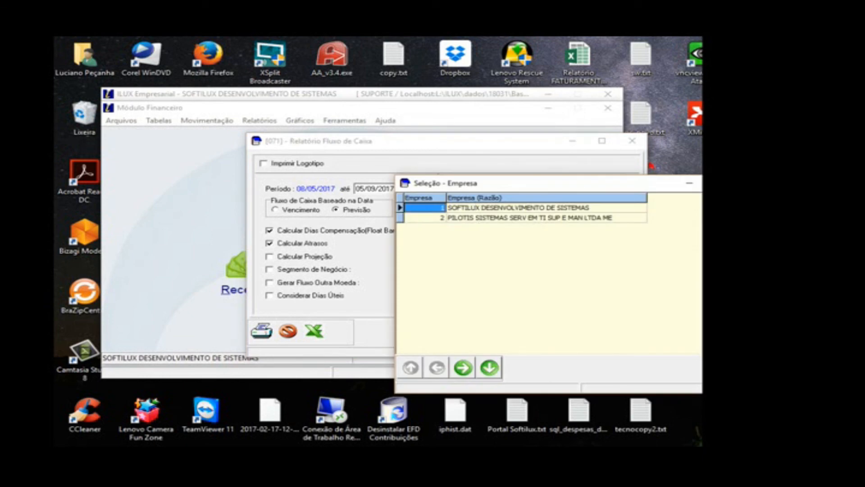
pyautogui.press('Return')
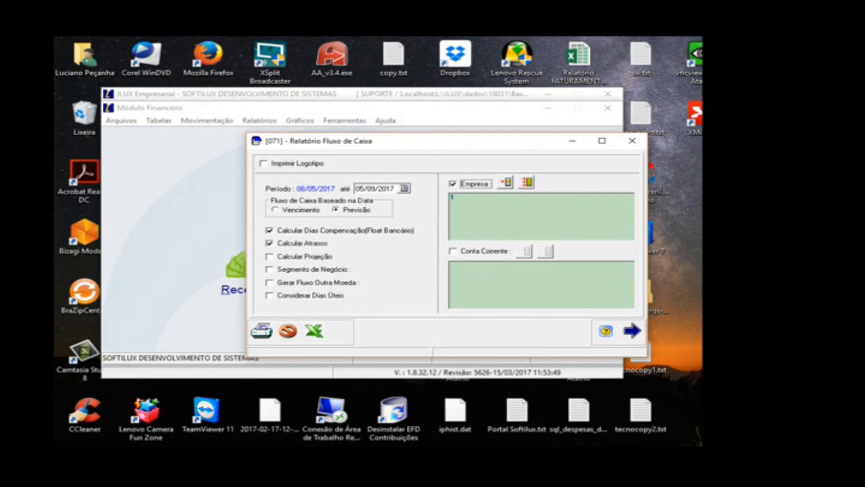
pyautogui.click(483, 252)
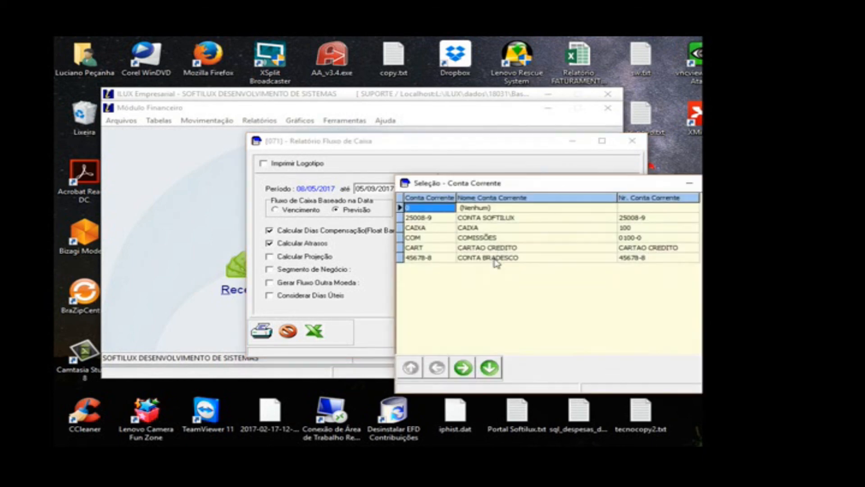
pyautogui.click(501, 220)
pyautogui.press('Return')
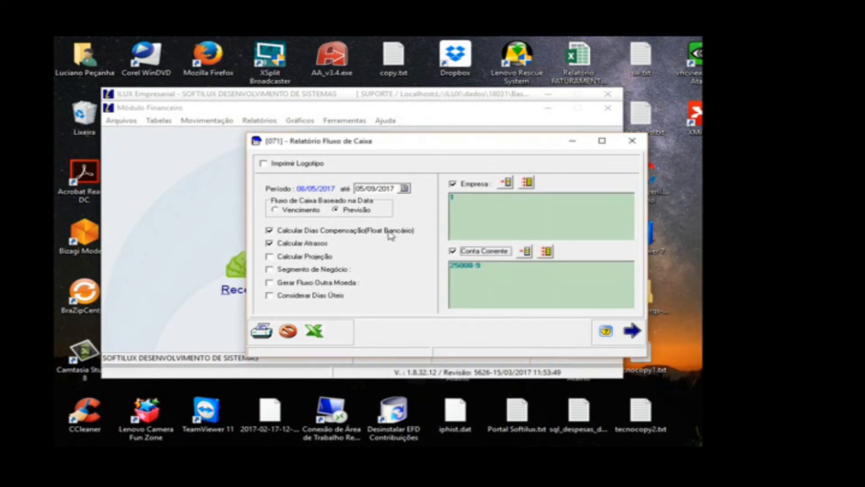
# Step: Preview the Fluxo de Caixa report for the selected company and account, and close the preview and report window
pyautogui.click(265, 336)
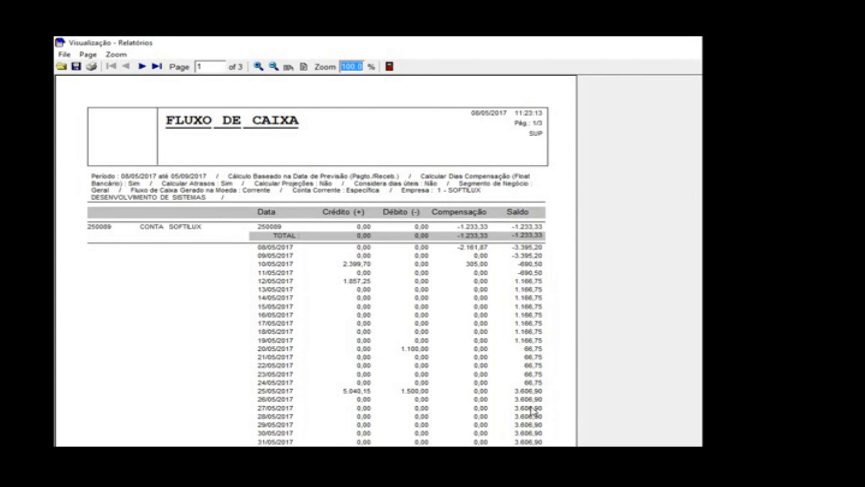
pyautogui.click(391, 68)
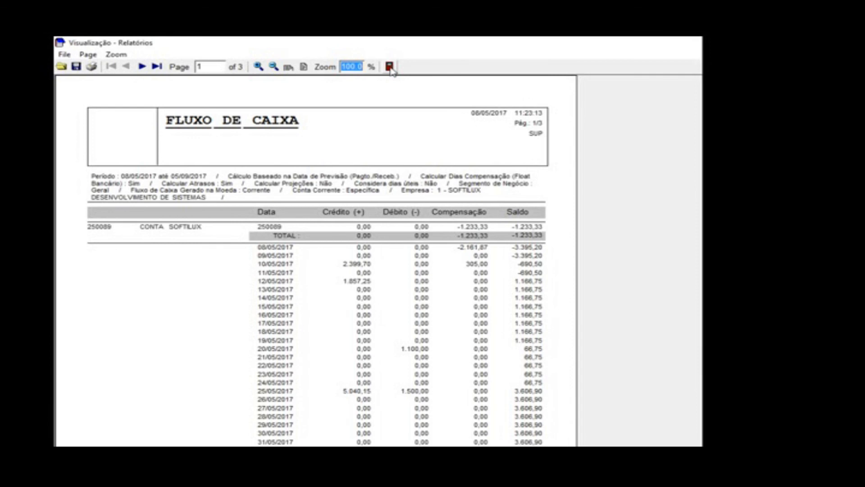
pyautogui.click(390, 67)
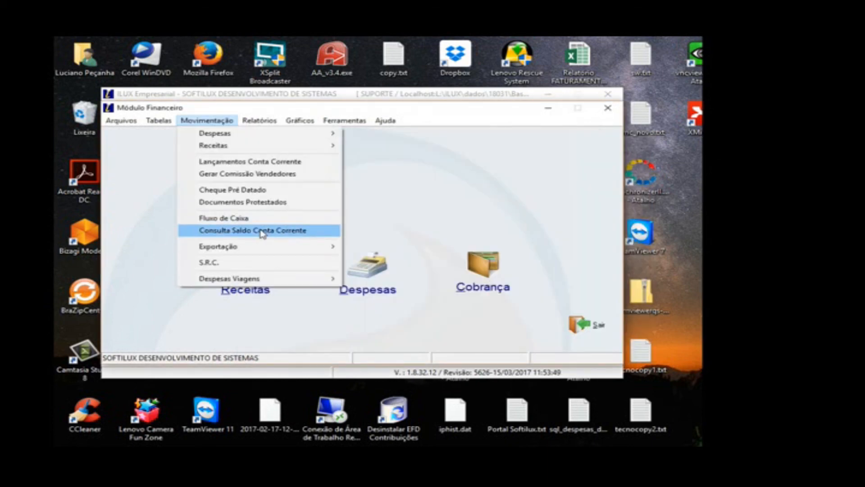
# Step: Preview the Consulta Saldo Conta Corrente report for all current accounts on 08/05/2017, and close it
pyautogui.click(262, 232)
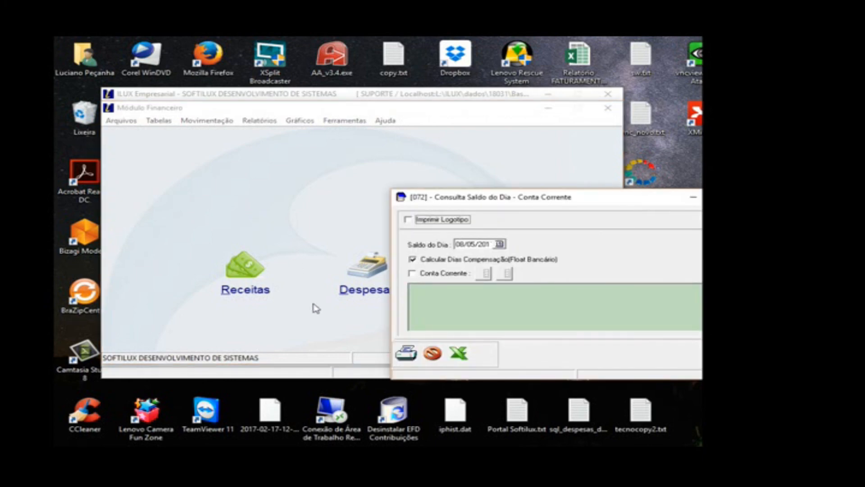
pyautogui.click(406, 353)
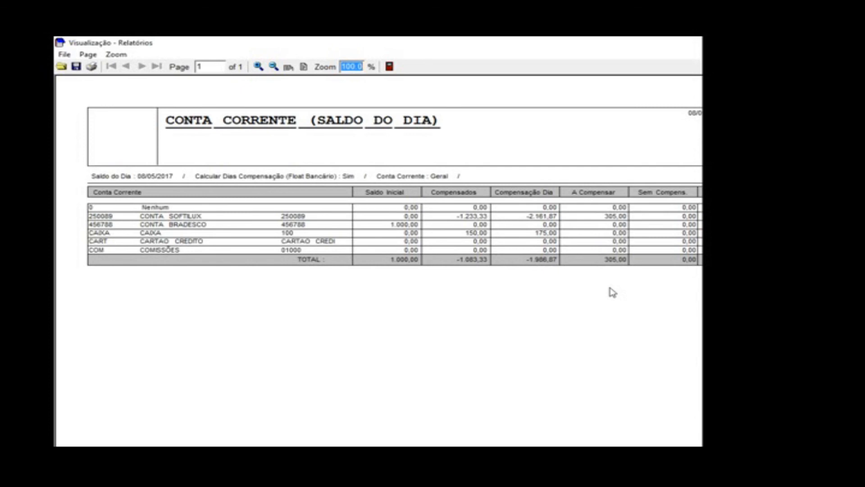
pyautogui.click(389, 67)
pyautogui.click(228, 121)
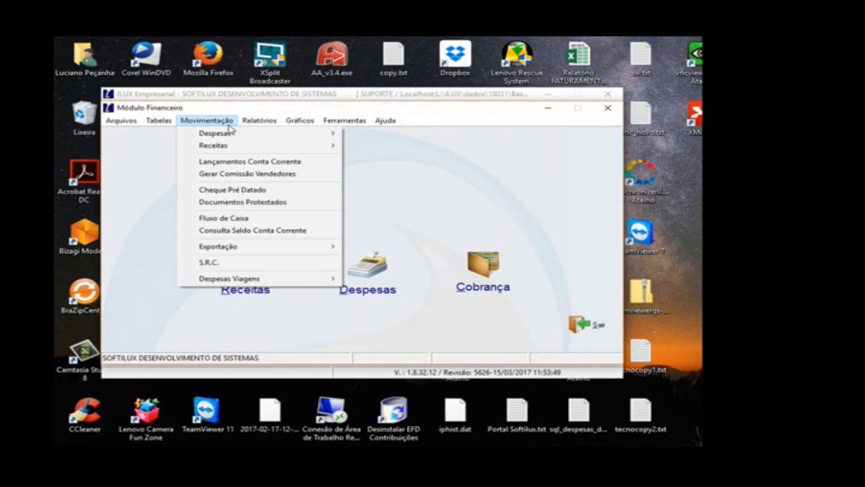
pyautogui.moveTo(159, 120)
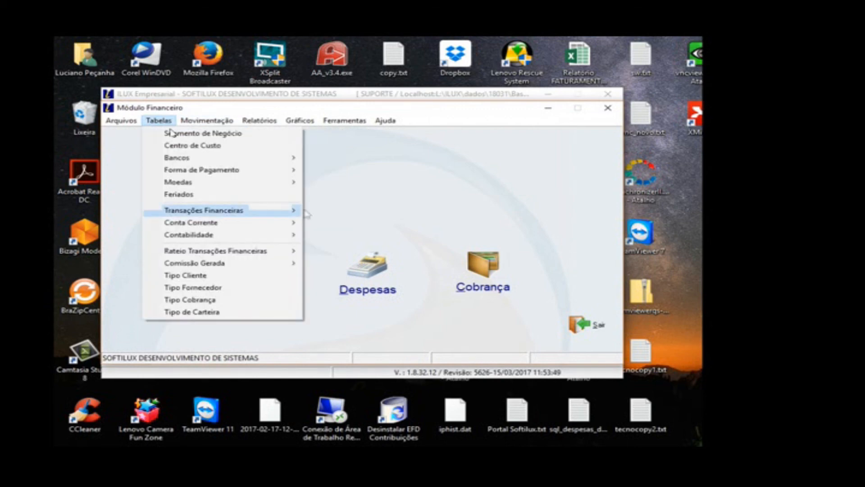
pyautogui.moveTo(297, 210)
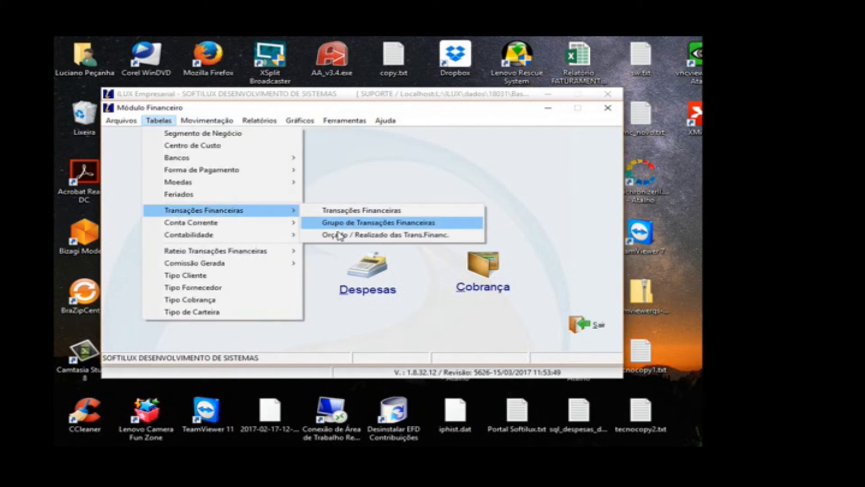
pyautogui.moveTo(284, 254)
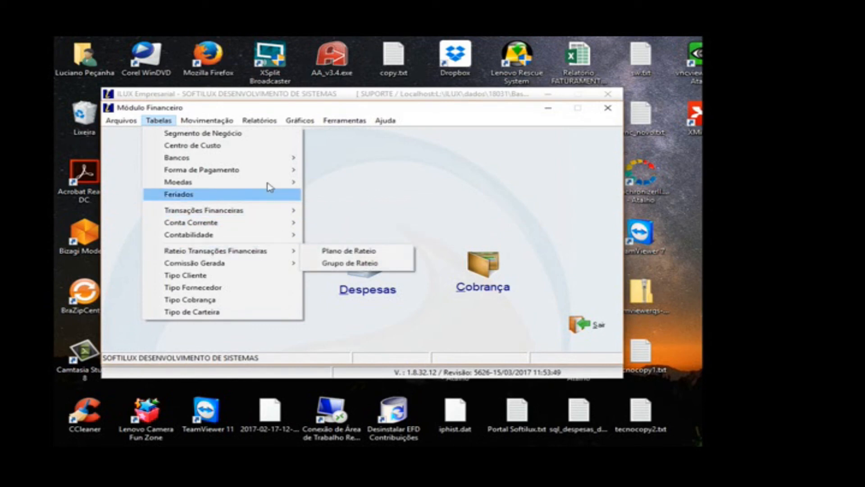
pyautogui.moveTo(237, 123)
pyautogui.moveTo(246, 282)
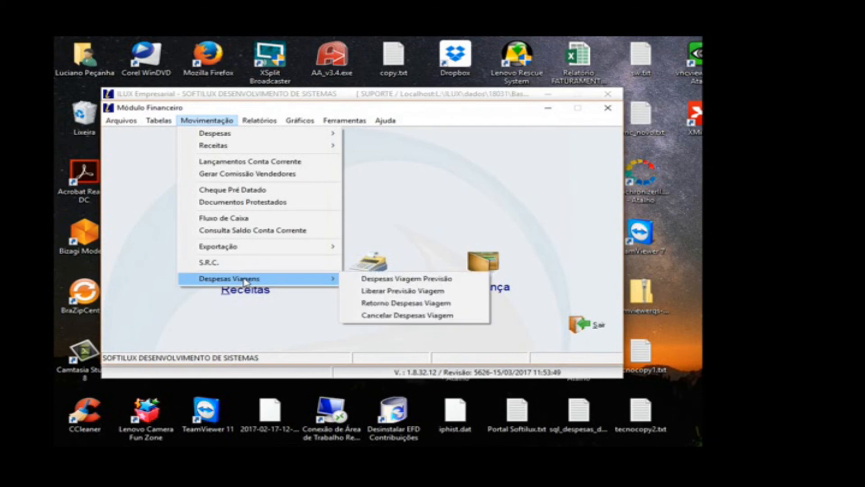
# Step: Generate the DRE report for reference year 2017 and the company SOFTILUX DESENVOLVIMENTO DE SISTEMAS
pyautogui.moveTo(270, 126)
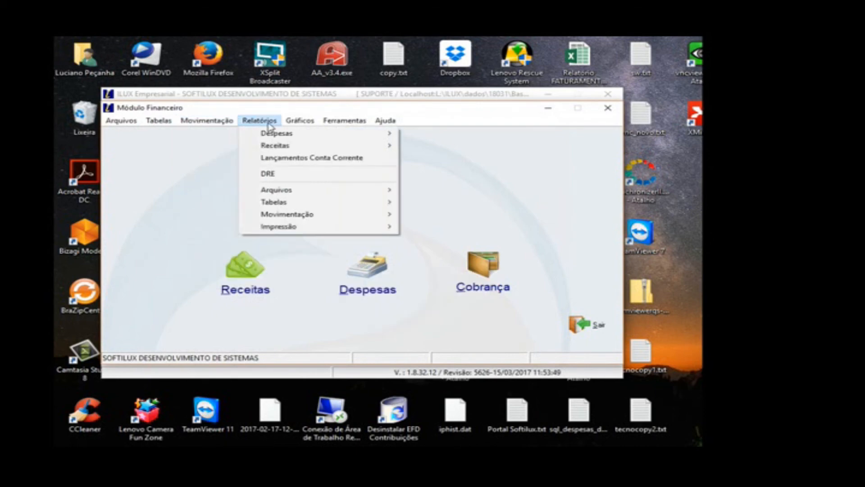
pyautogui.click(271, 174)
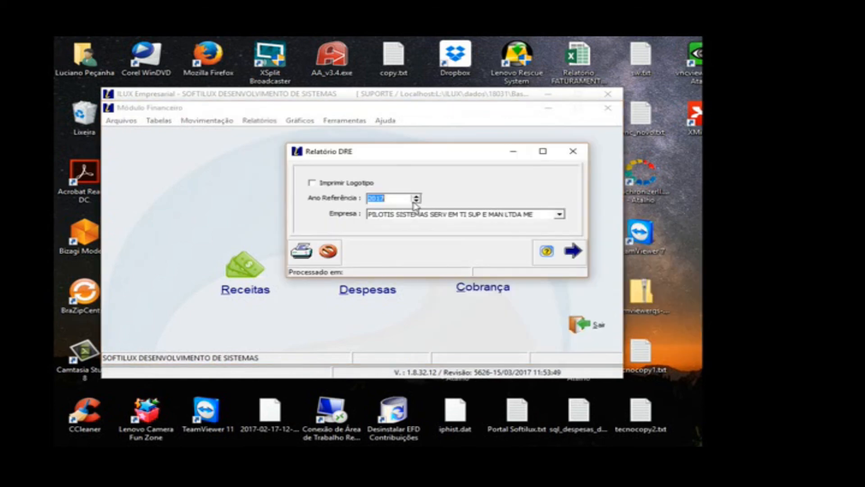
pyautogui.click(417, 215)
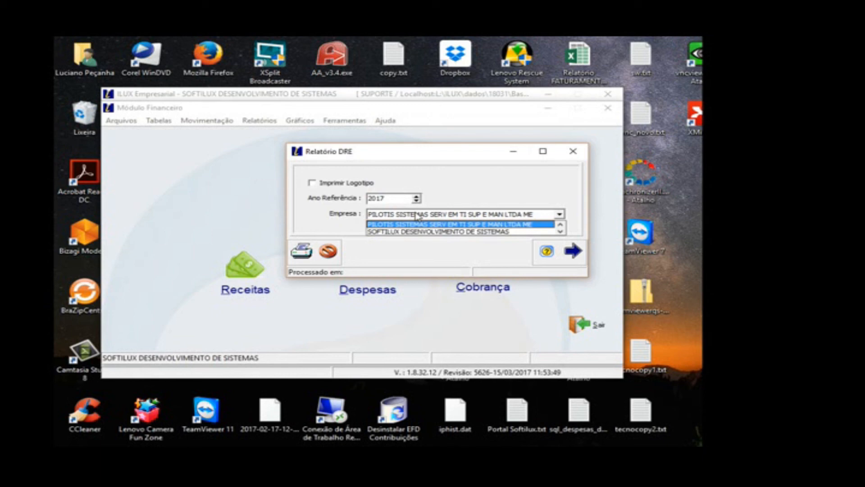
pyautogui.click(301, 251)
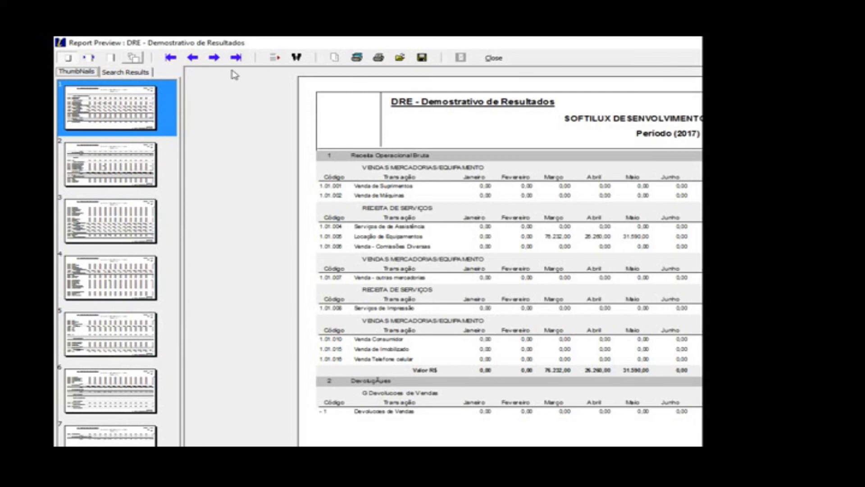
# Step: Page through the DRE preview to its last page and back one page, and close the preview and the report window
pyautogui.click(220, 59)
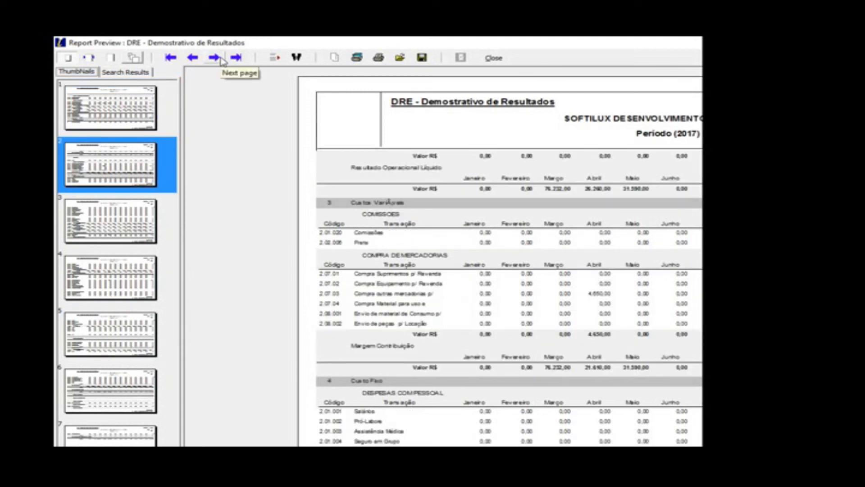
pyautogui.click(219, 59)
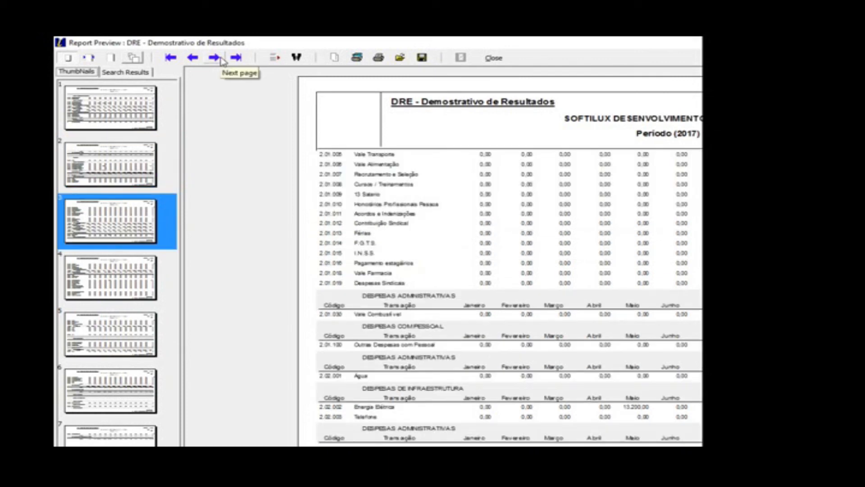
pyautogui.click(221, 60)
pyautogui.click(215, 58)
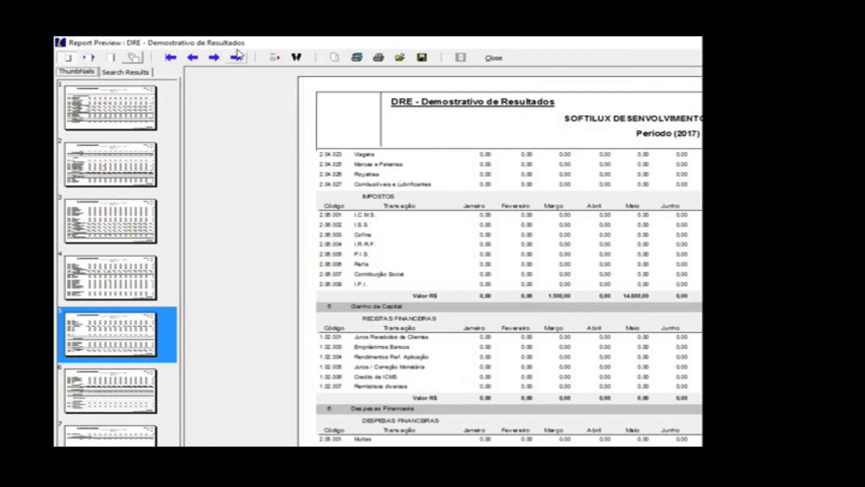
pyautogui.click(238, 56)
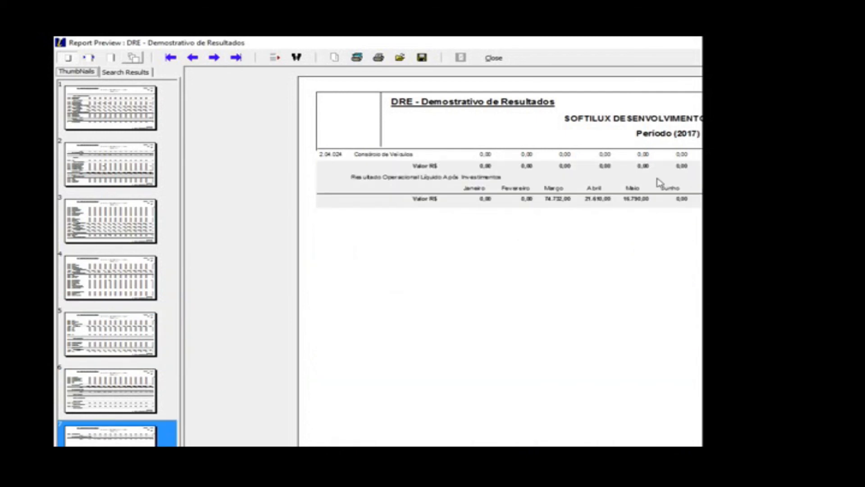
pyautogui.click(193, 58)
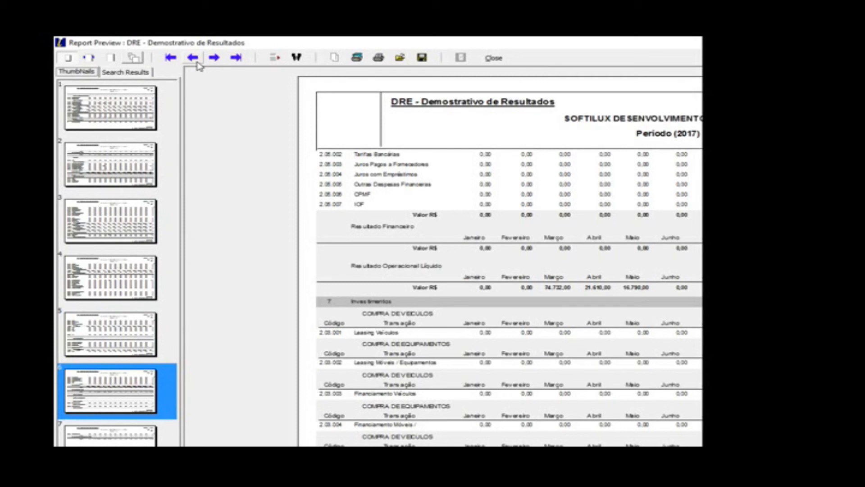
pyautogui.click(494, 58)
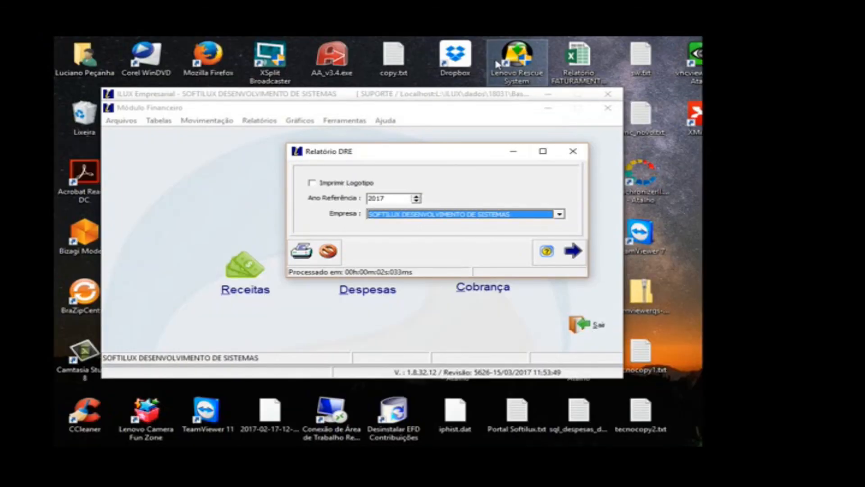
pyautogui.click(573, 251)
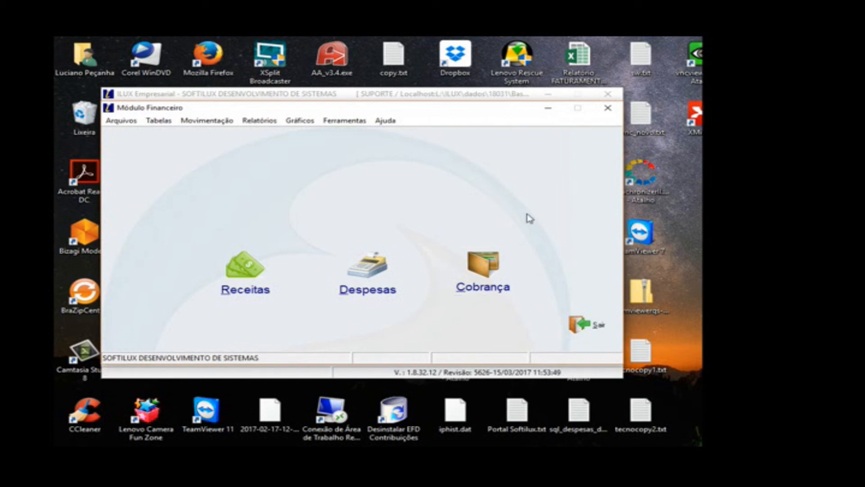
# Step: Open the Cobrança module for SOFTILUX DESENVOLVIMENTO DE SISTEMAS to view its collection stations, and exit the module
pyautogui.click(494, 260)
pyautogui.click(534, 288)
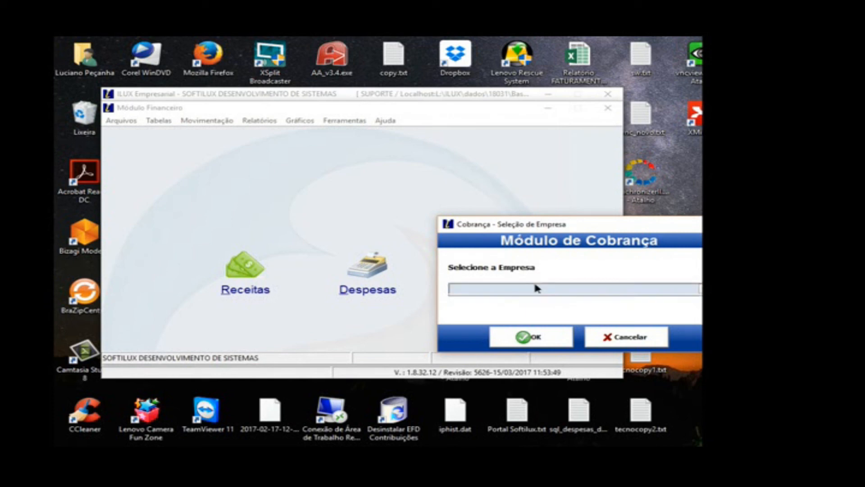
pyautogui.click(535, 299)
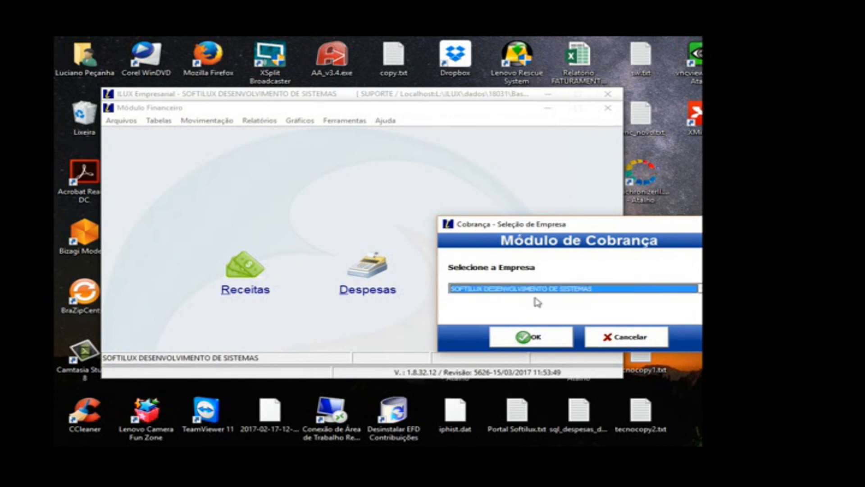
pyautogui.click(535, 338)
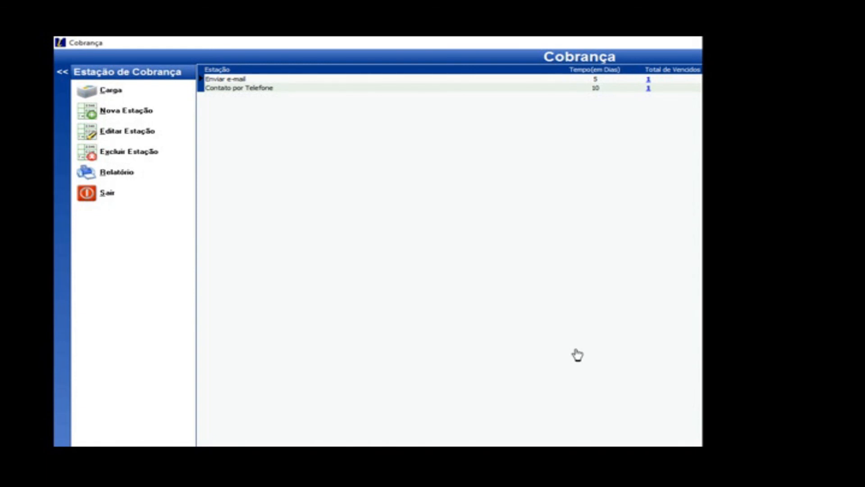
pyautogui.press('Escape')
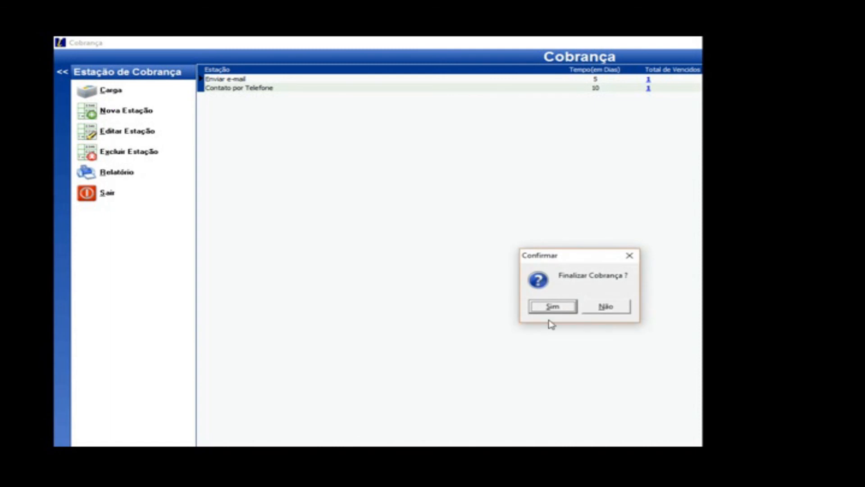
pyautogui.click(549, 306)
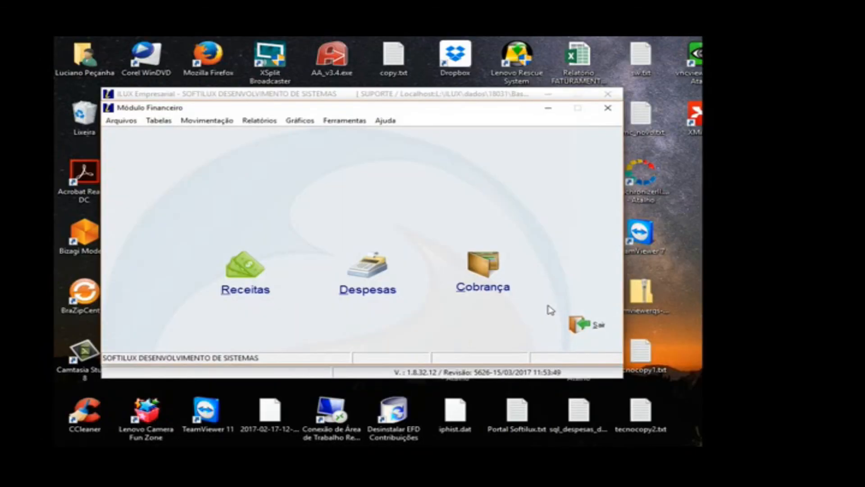